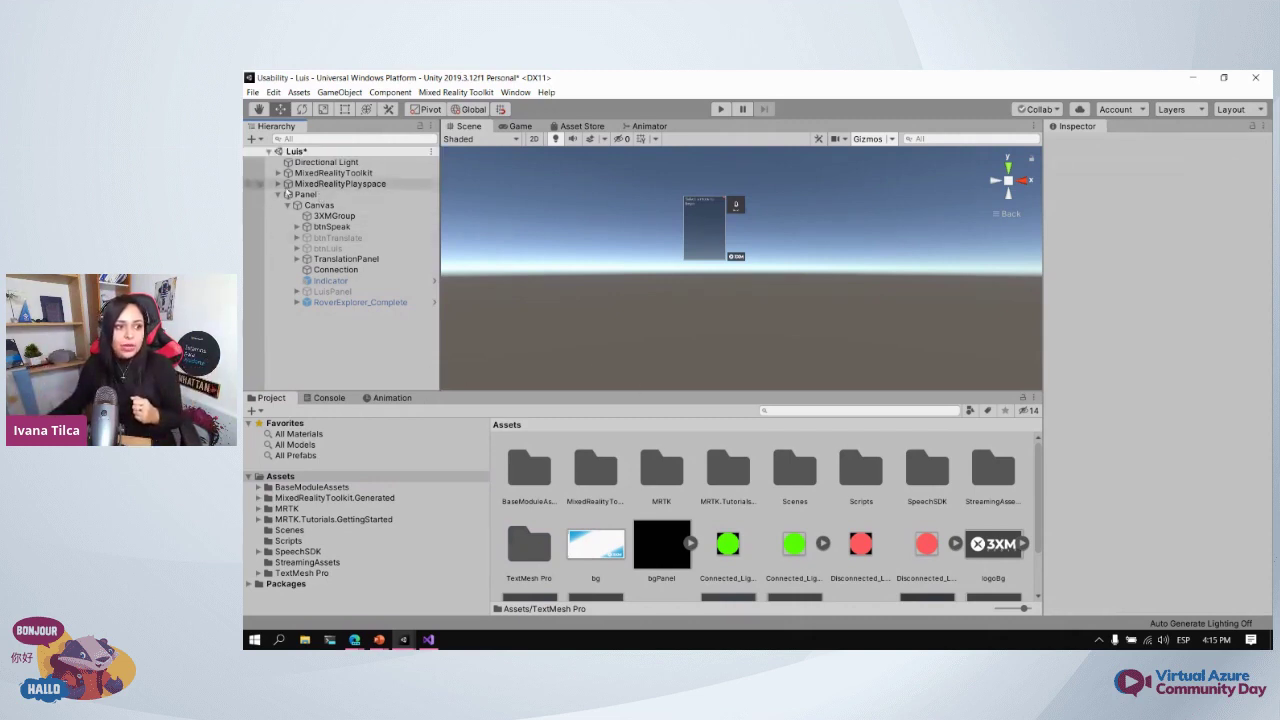
Step: Collapse Panel, then check the Universal Windows Platform target device options in Build Settings and close it
{"action": "left_click", "coordinate": [284, 195]}
{"action": "left_click", "coordinate": [253, 92]}
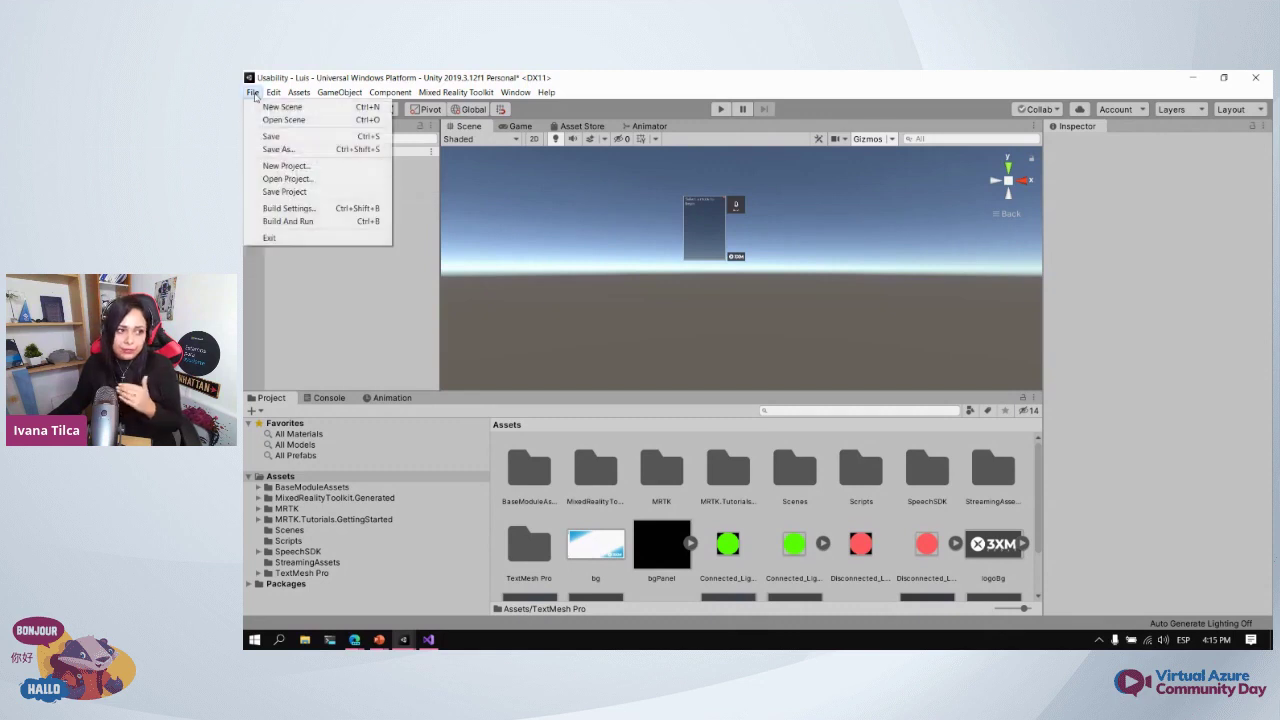
{"action": "left_click", "coordinate": [287, 208]}
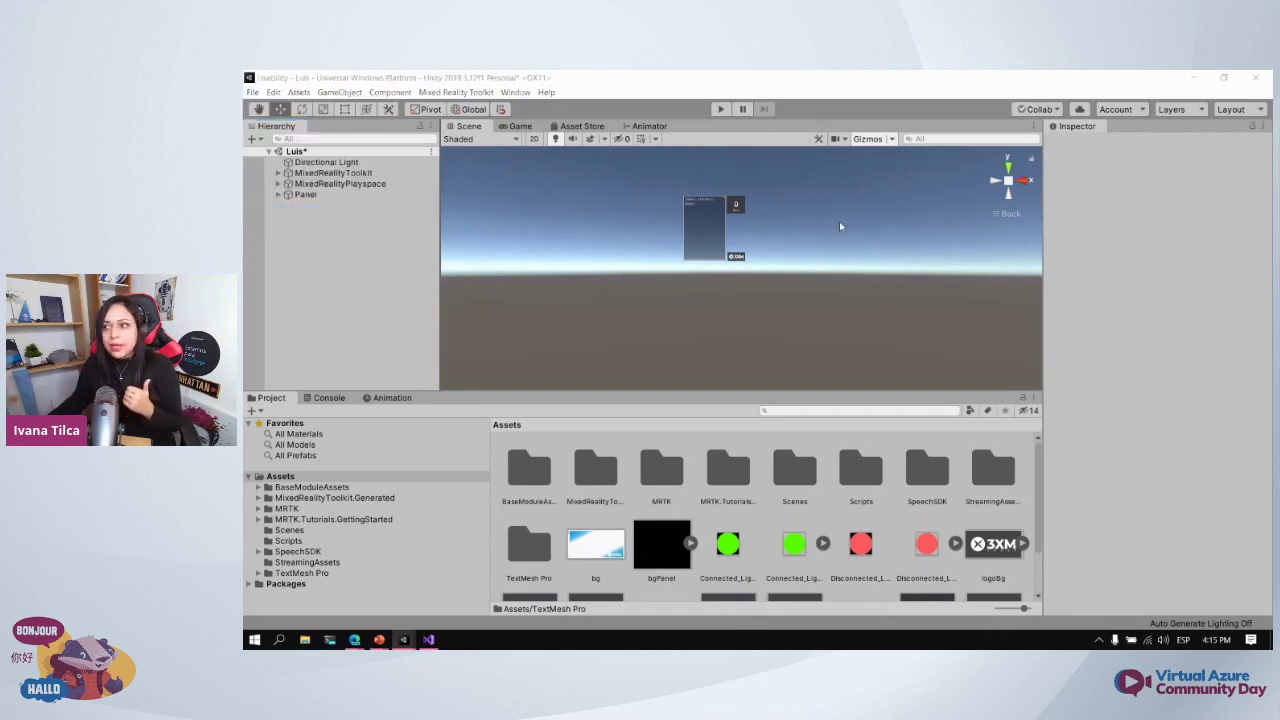
{"action": "left_click_drag", "start_coordinate": [766, 163], "coordinate": [714, 139]}
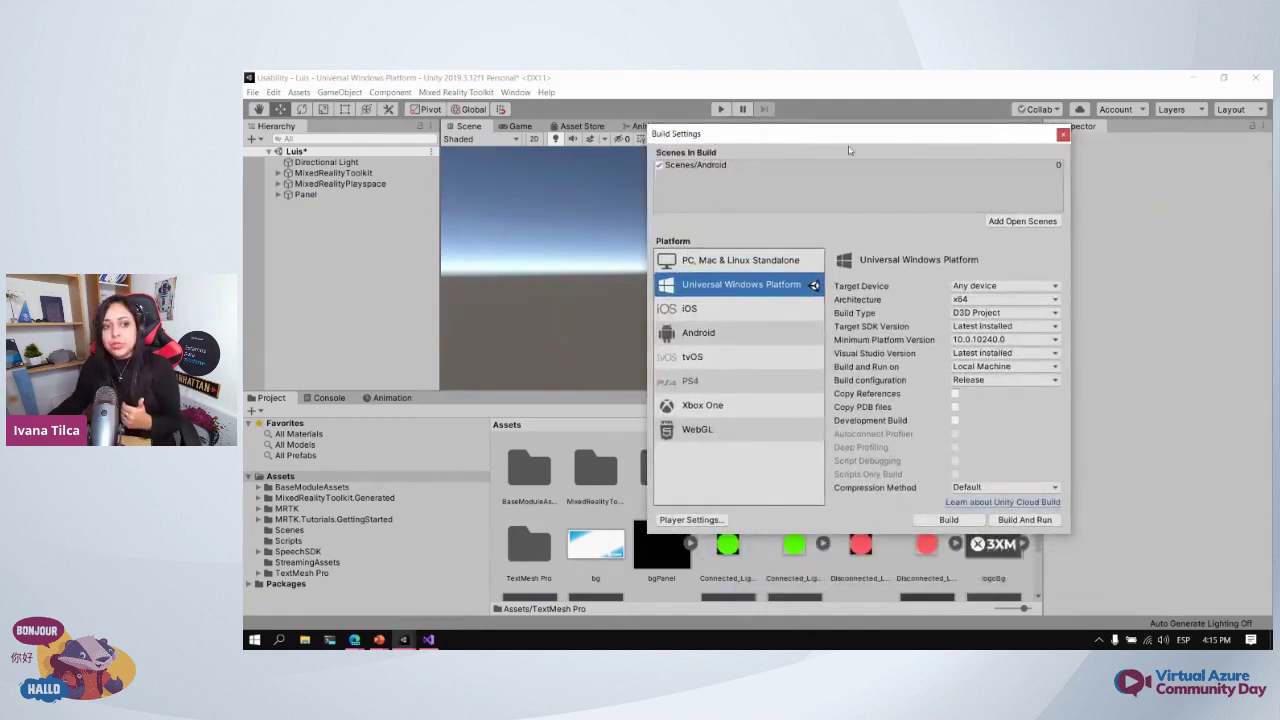
{"action": "left_click_drag", "start_coordinate": [859, 135], "coordinate": [845, 137]}
{"action": "left_click", "coordinate": [990, 290]}
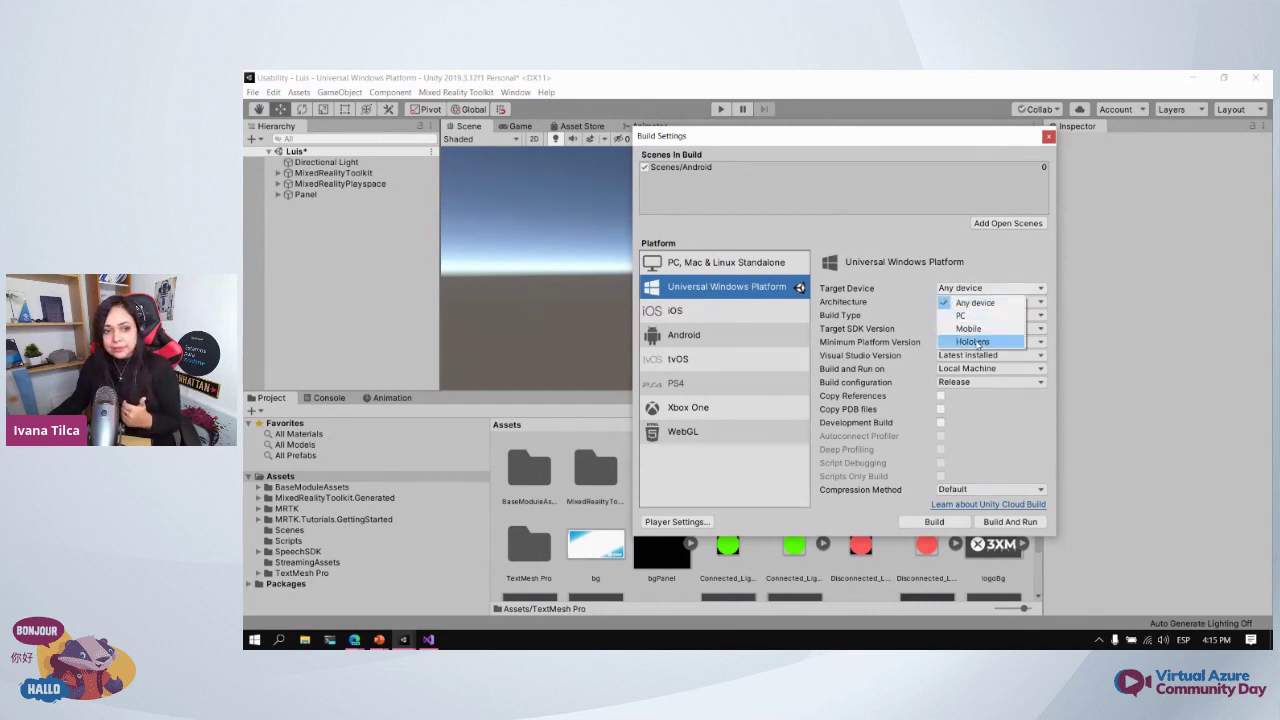
{"action": "left_click", "coordinate": [1049, 137]}
{"action": "left_click", "coordinate": [1049, 137]}
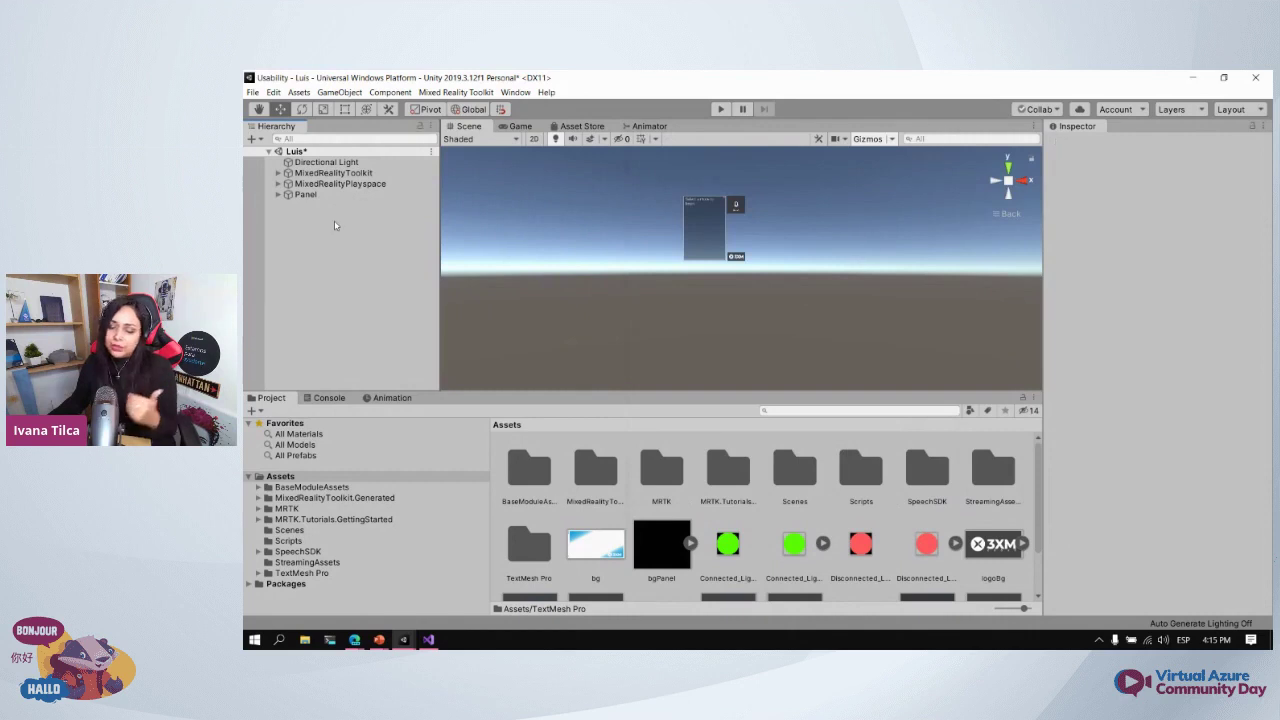
{"action": "left_click", "coordinate": [299, 92]}
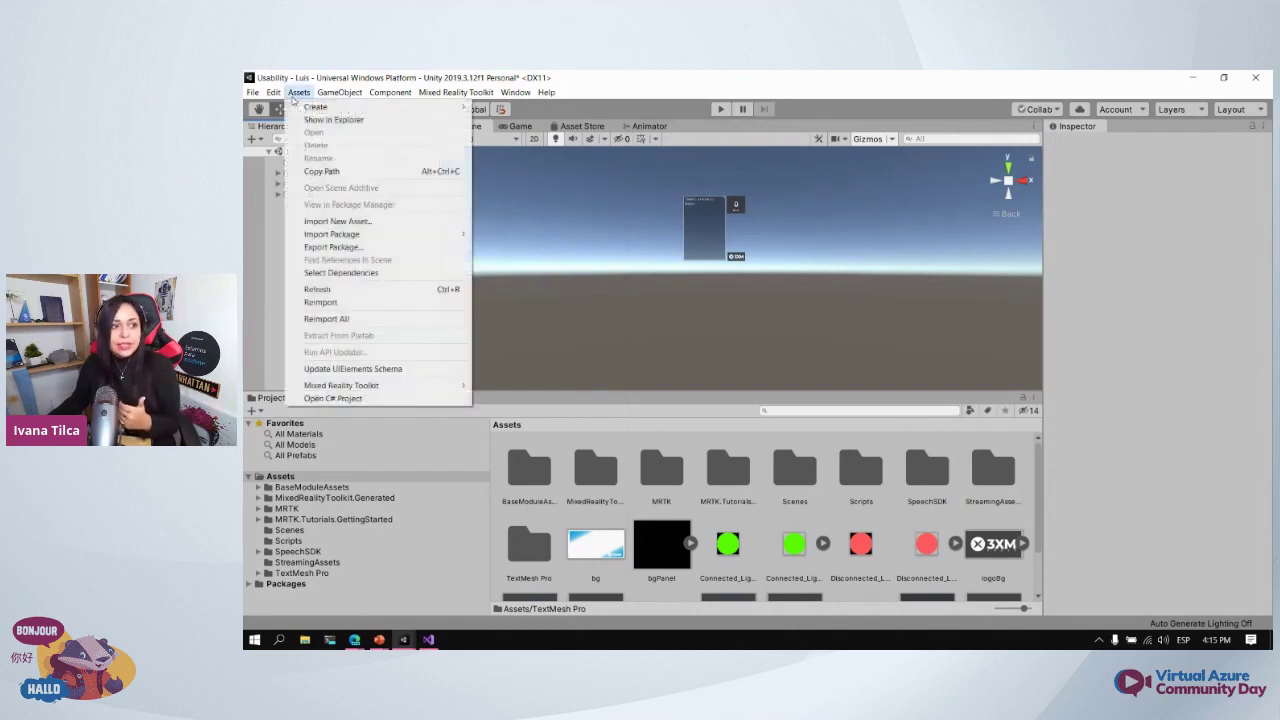
{"action": "mouse_move", "coordinate": [403, 236]}
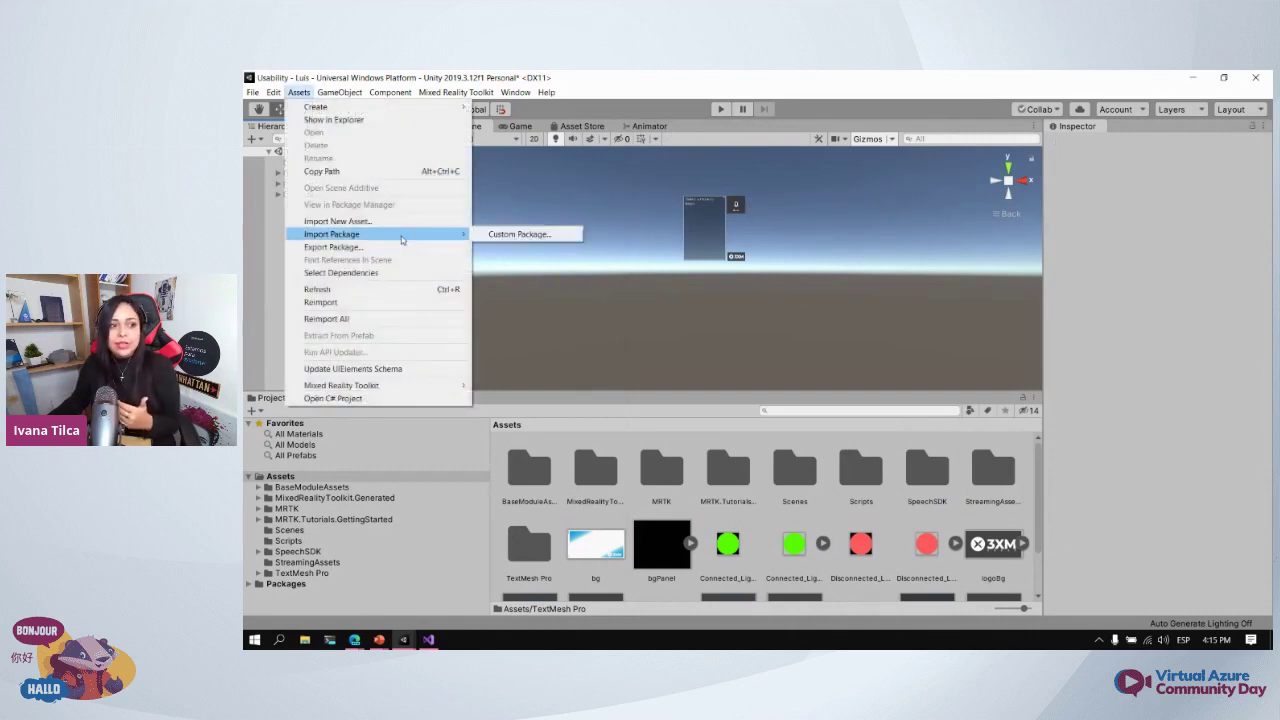
{"action": "left_click", "coordinate": [487, 236]}
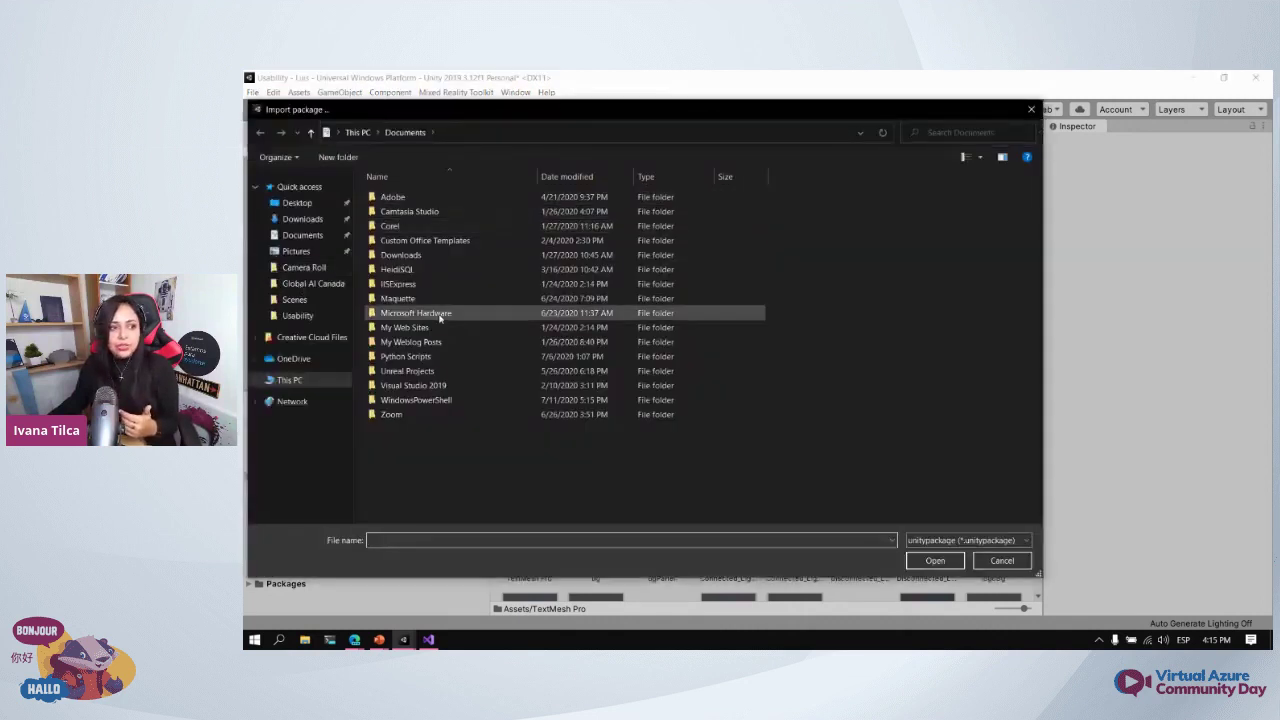
{"action": "left_click", "coordinate": [289, 380]}
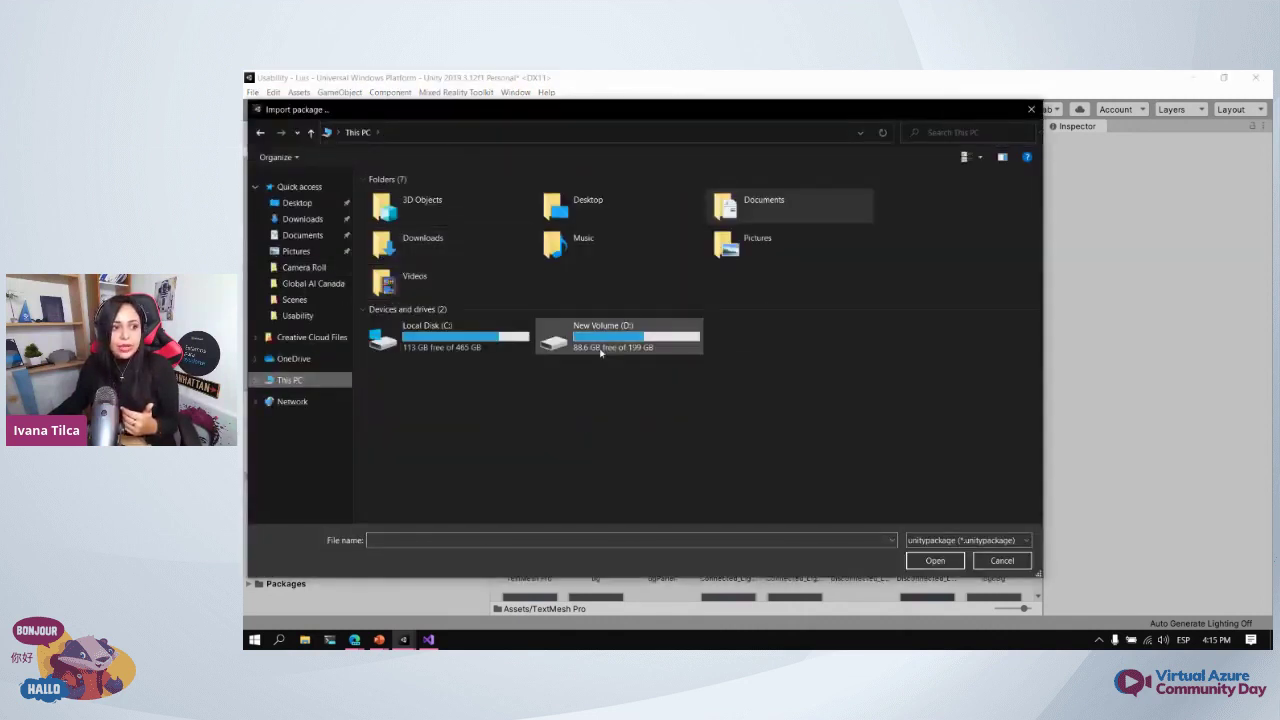
{"action": "double_click", "coordinate": [598, 340]}
{"action": "double_click", "coordinate": [445, 269]}
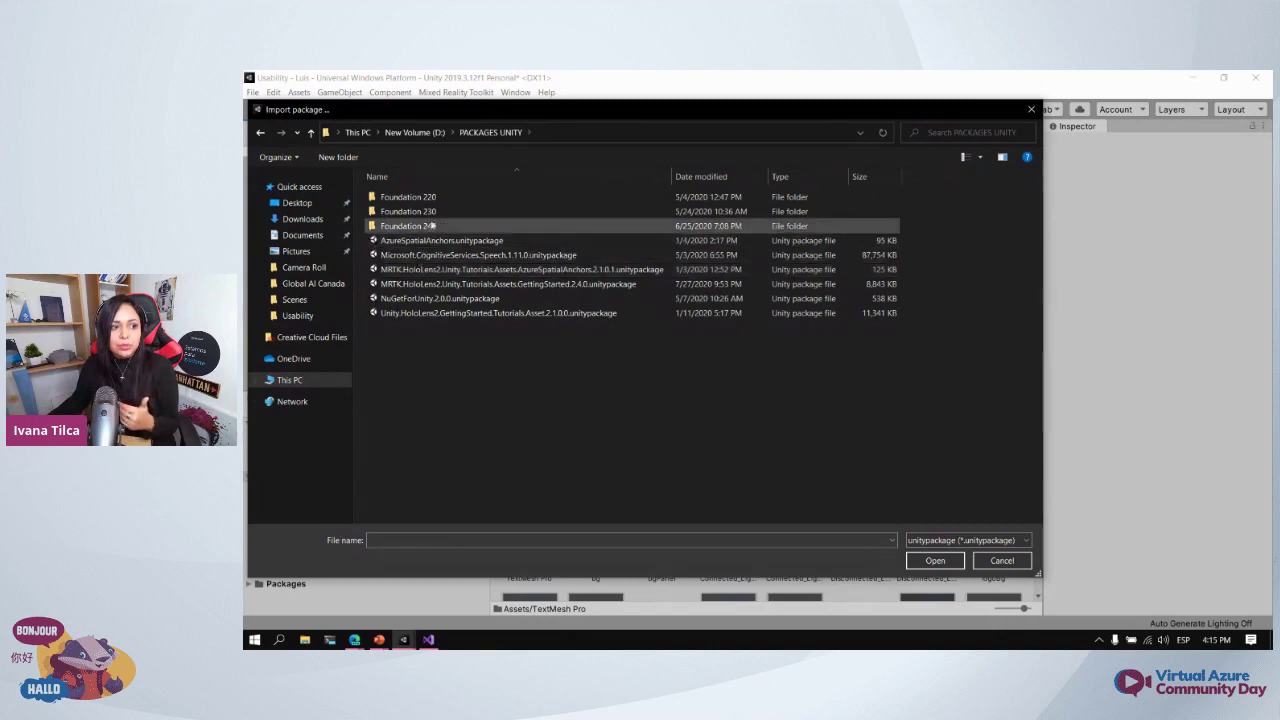
{"action": "double_click", "coordinate": [432, 226]}
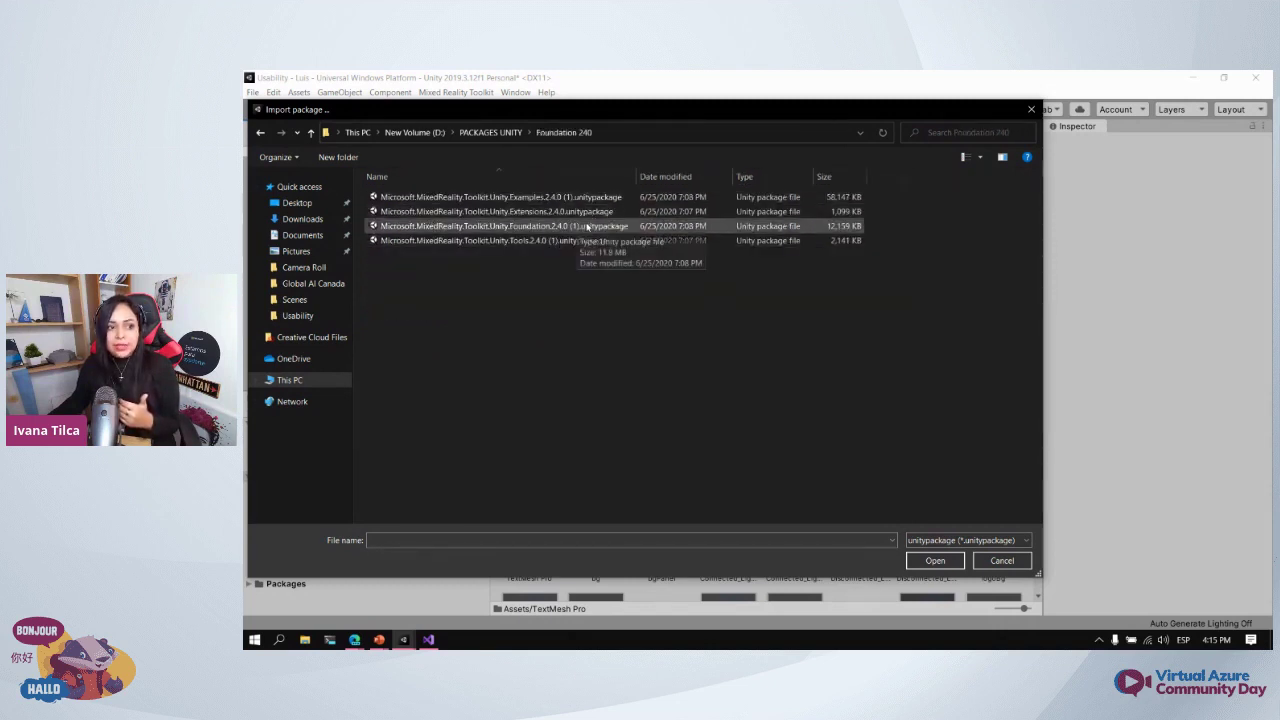
{"action": "left_click", "coordinate": [553, 226]}
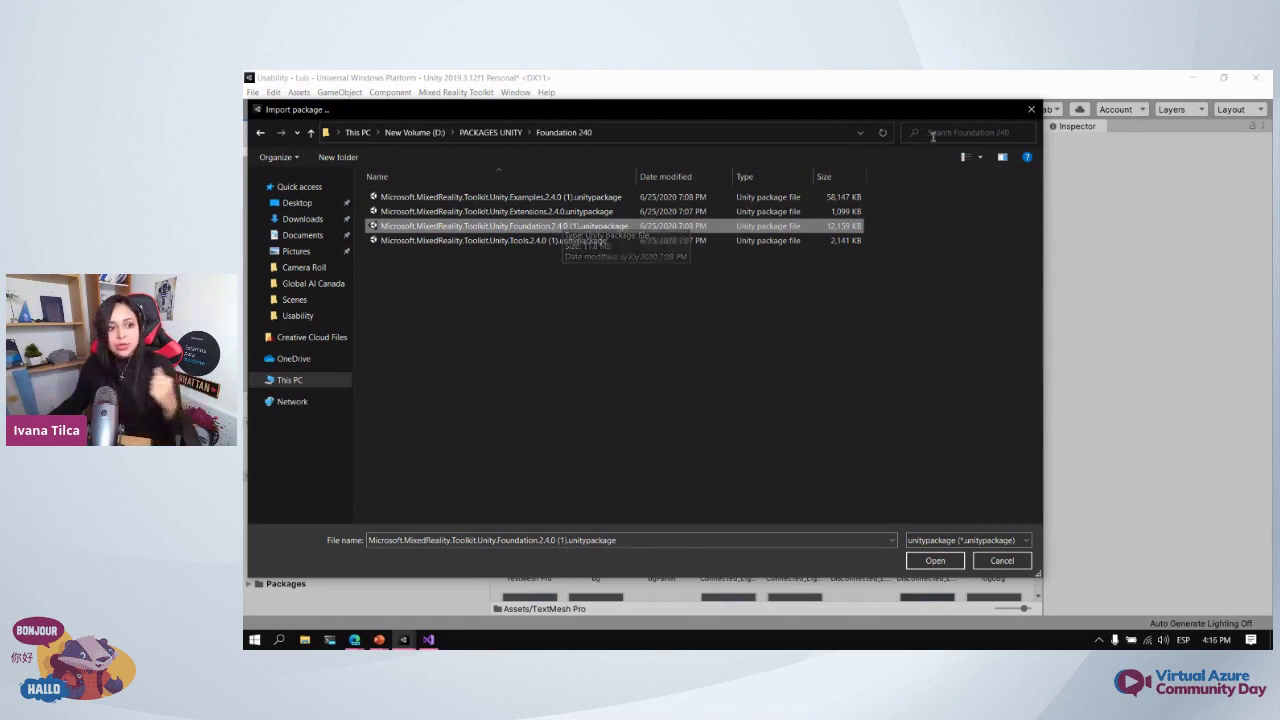
{"action": "left_click", "coordinate": [1031, 110]}
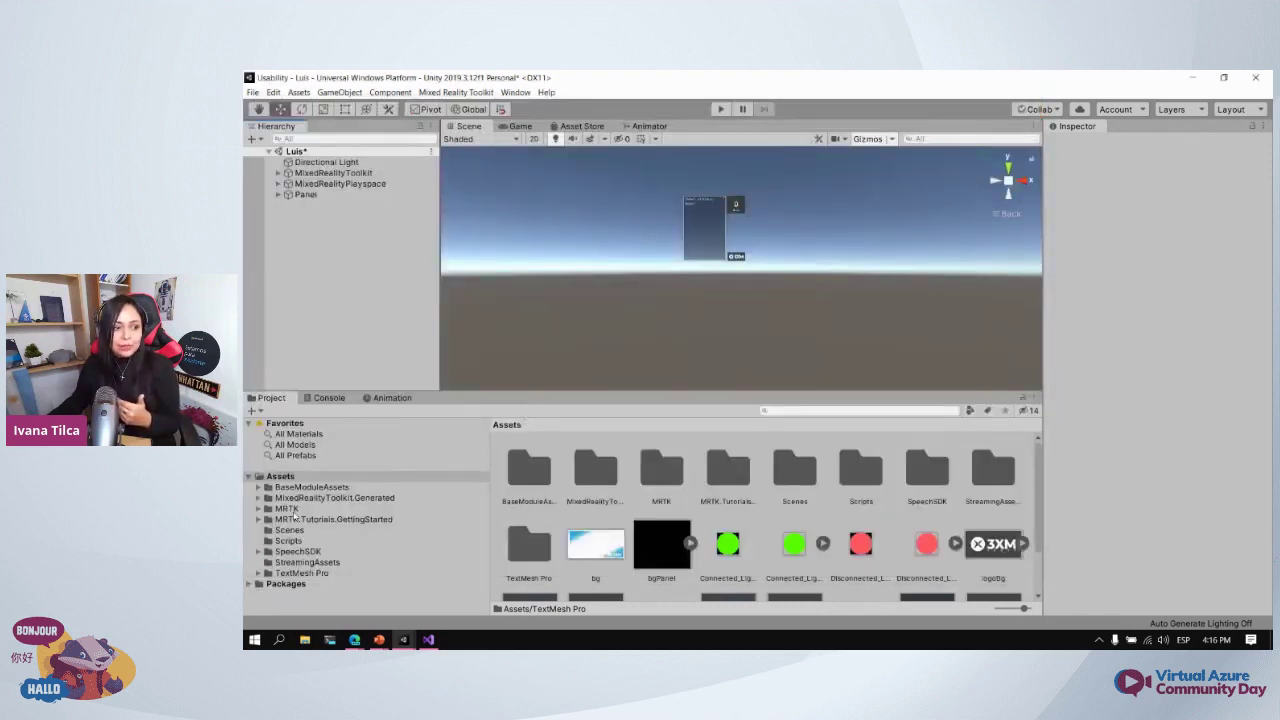
{"action": "left_click", "coordinate": [280, 476]}
Step: Browse the MRTK folder's Core, Providers, SDK, Services and Tools subfolders, then open the Mixed Reality Toolkit menu
{"action": "left_click", "coordinate": [286, 508]}
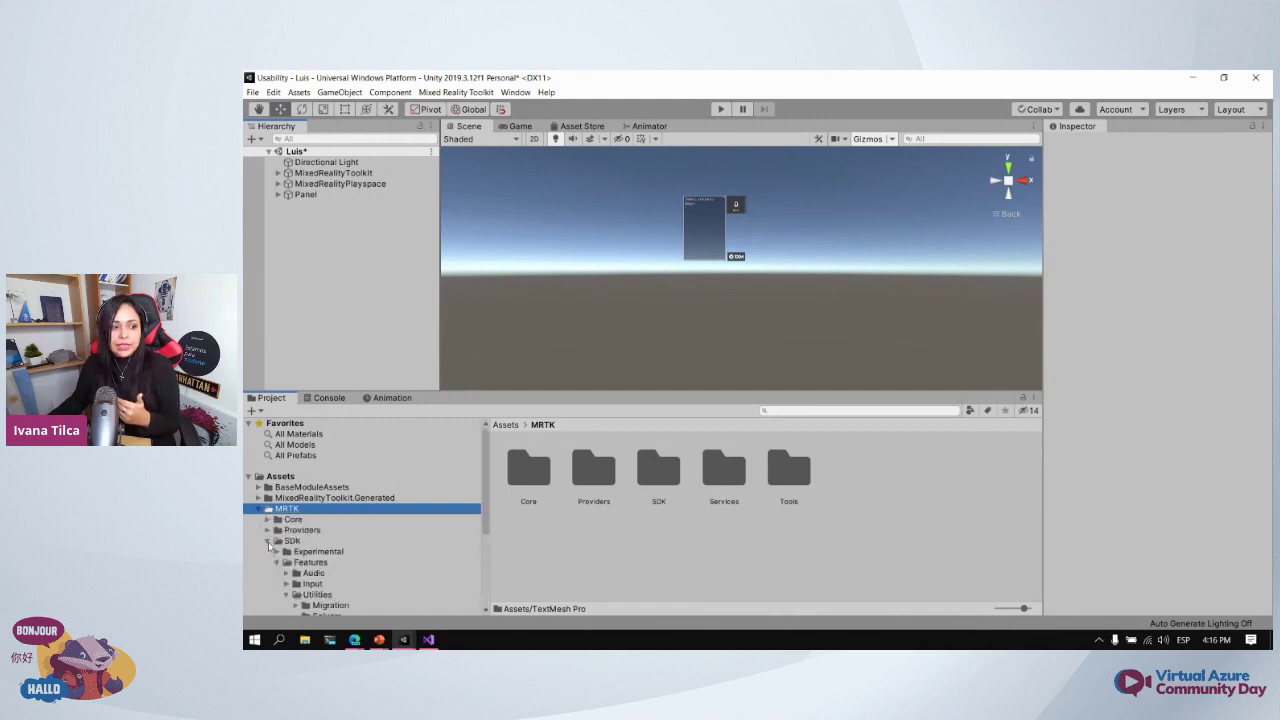
{"action": "left_click", "coordinate": [267, 541]}
{"action": "scroll", "coordinate": [403, 518], "scroll_direction": "down", "scroll_amount": 1}
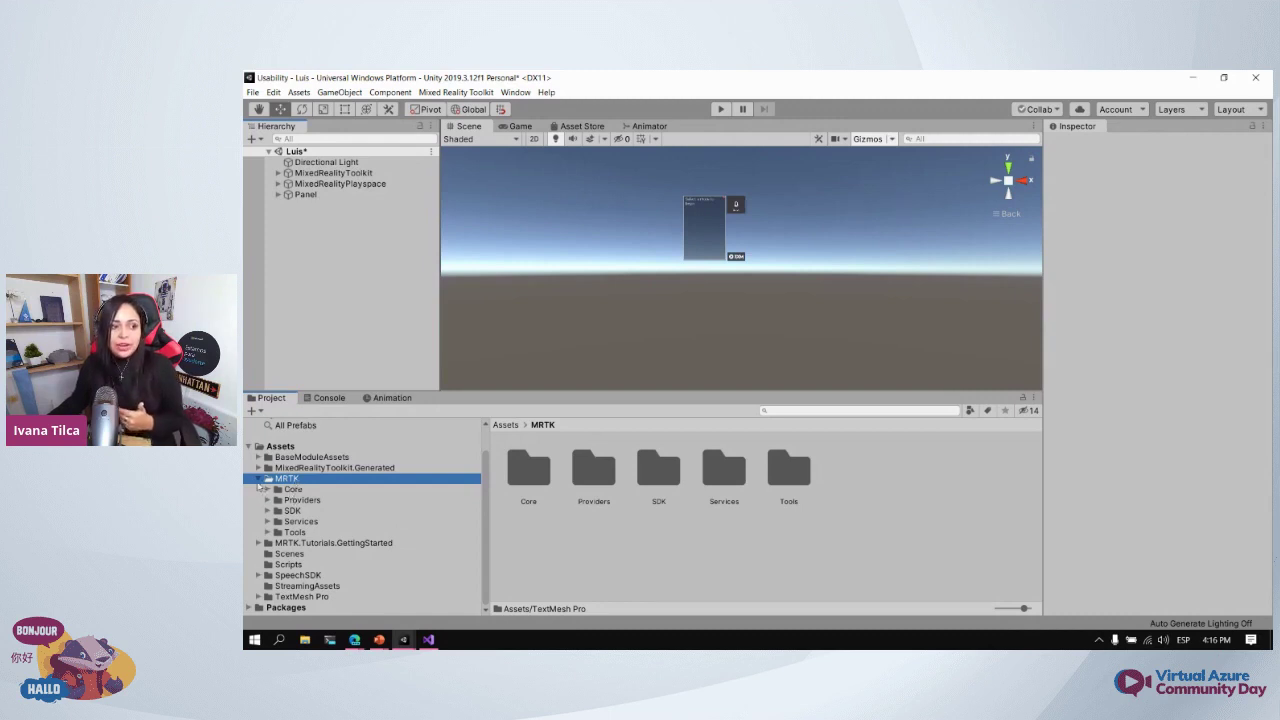
{"action": "left_click", "coordinate": [258, 480]}
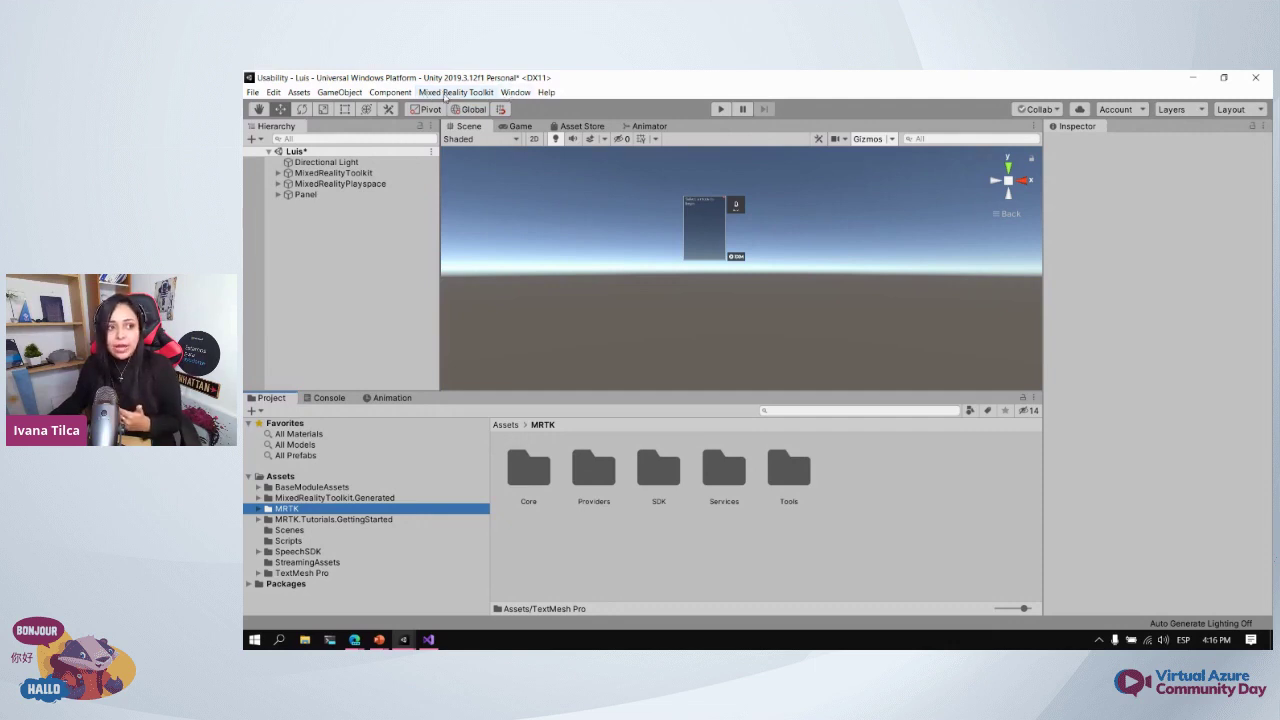
{"action": "left_click", "coordinate": [471, 93]}
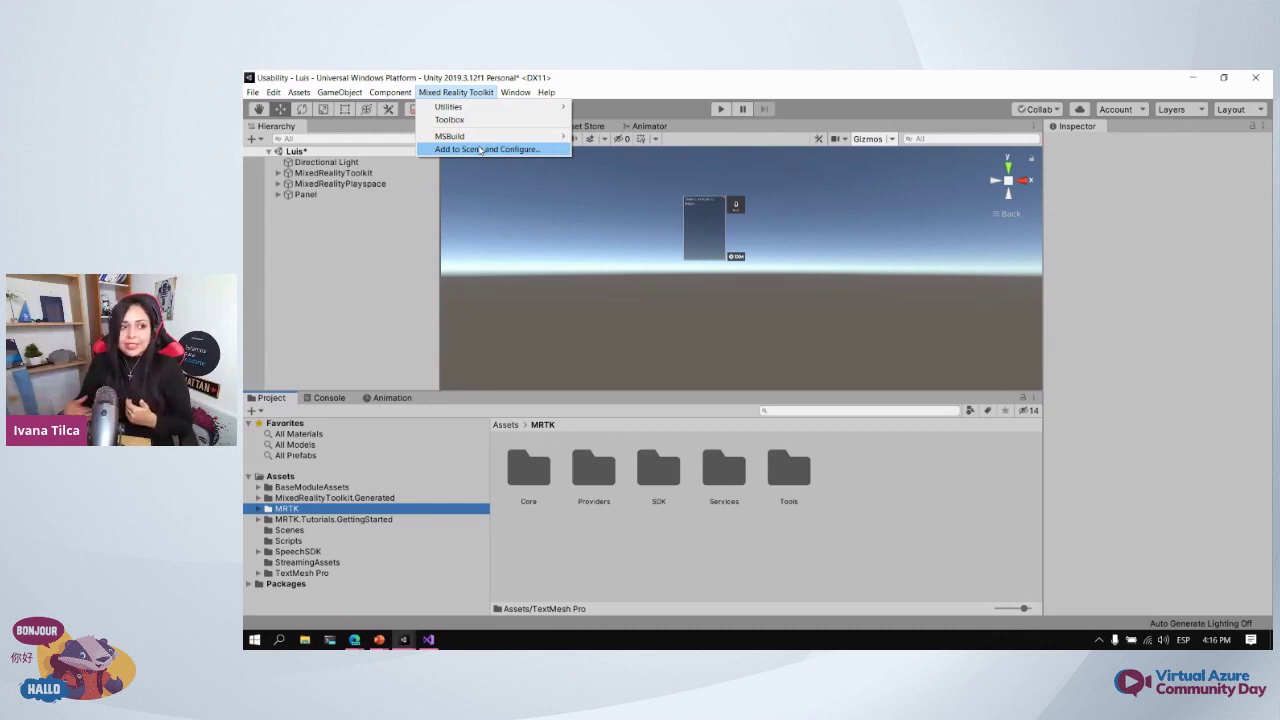
Step: Add and configure the Mixed Reality Toolkit in the scene, then view its profile list, currently SpeechBasic
{"action": "left_click", "coordinate": [480, 149]}
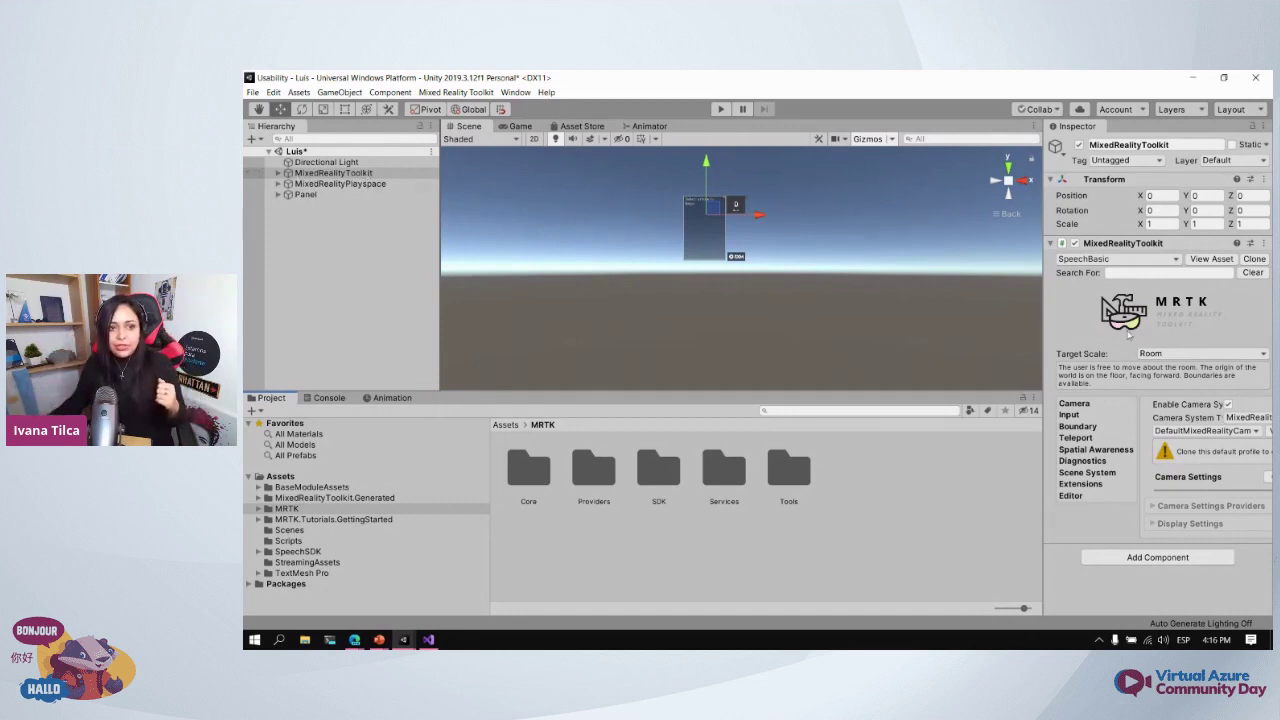
{"action": "left_click_drag", "start_coordinate": [1041, 307], "coordinate": [852, 303]}
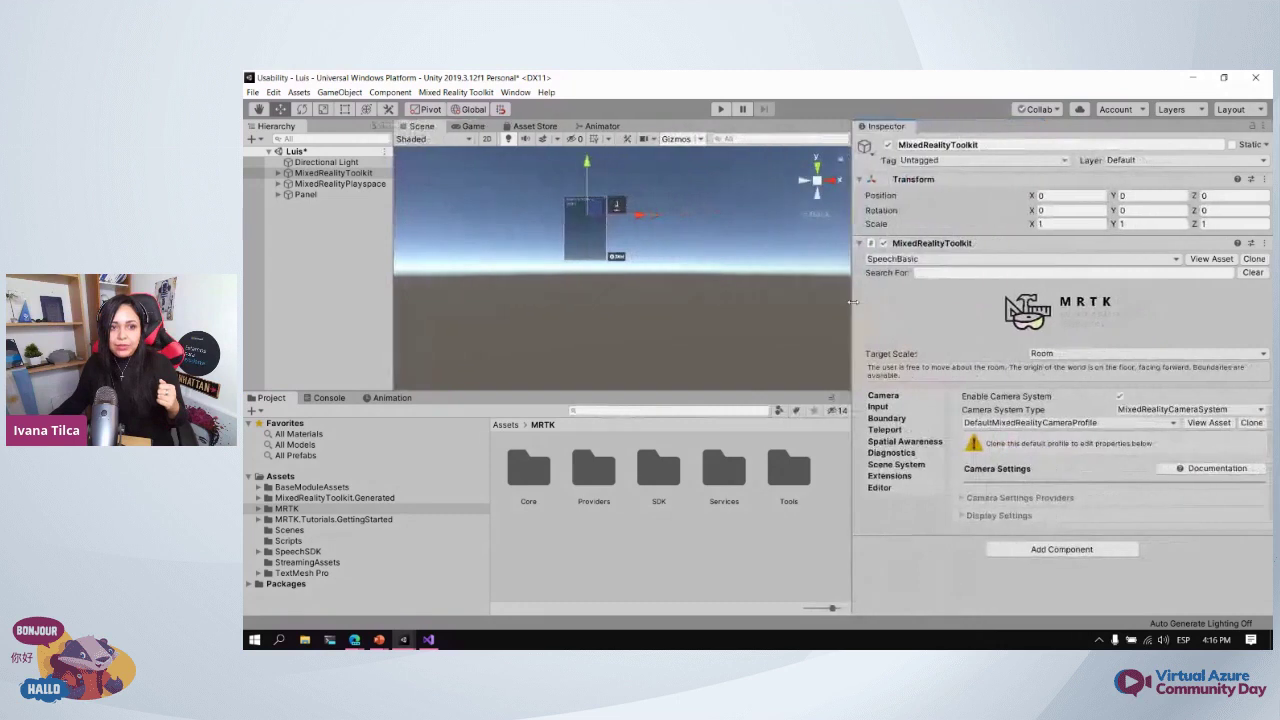
{"action": "left_click", "coordinate": [1159, 260]}
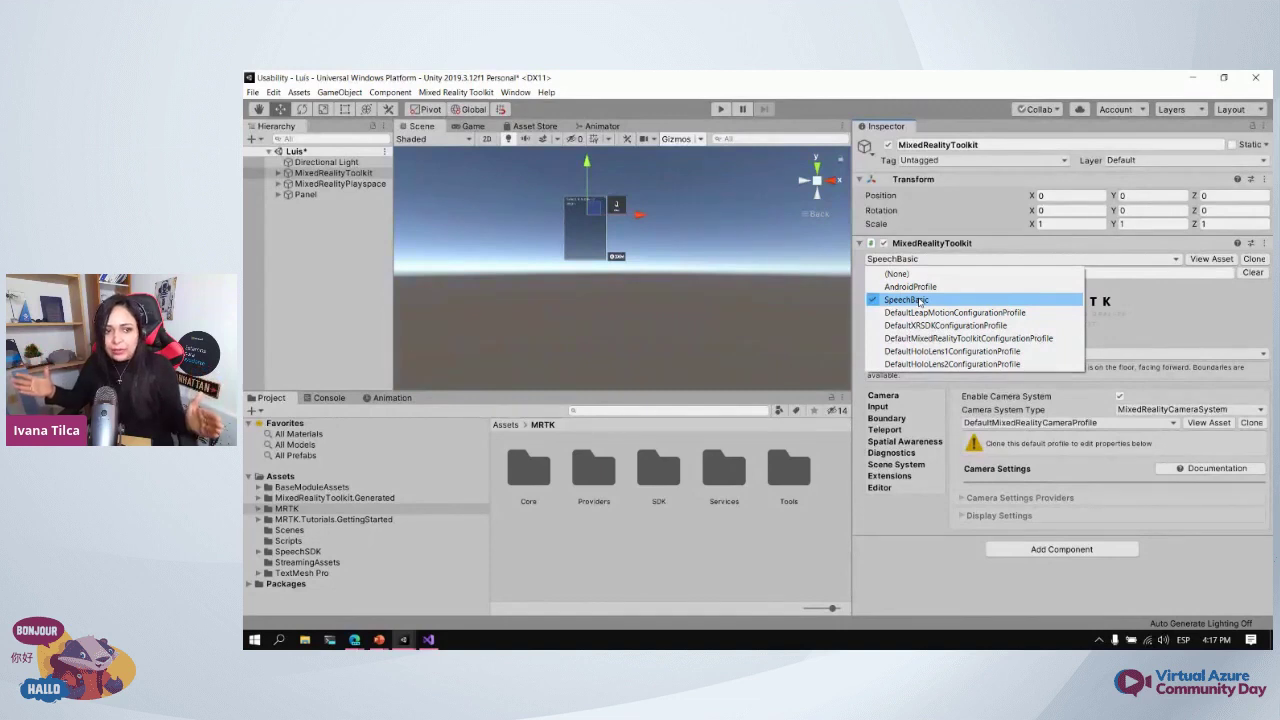
Step: Apply DefaultHoloLens2ConfigurationProfile and look over its spatial awareness and camera settings
{"action": "left_click", "coordinate": [952, 364]}
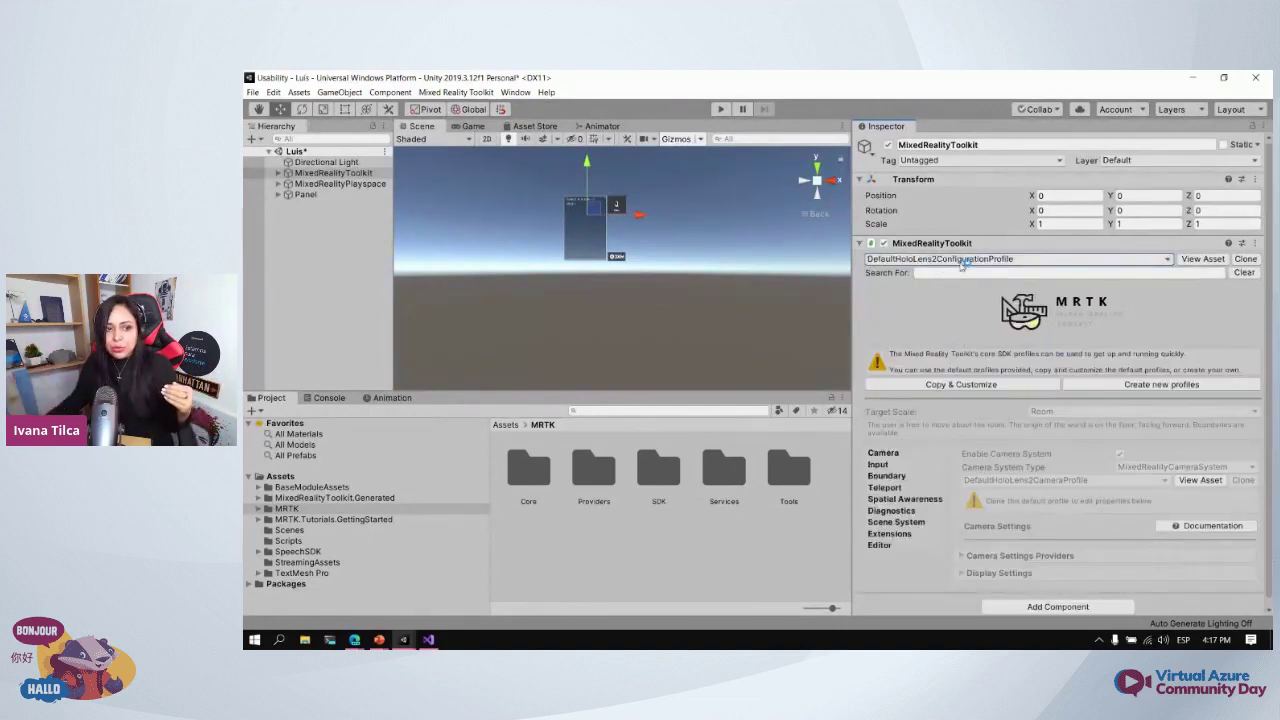
{"action": "scroll", "coordinate": [1045, 490], "scroll_direction": "down", "scroll_amount": 1}
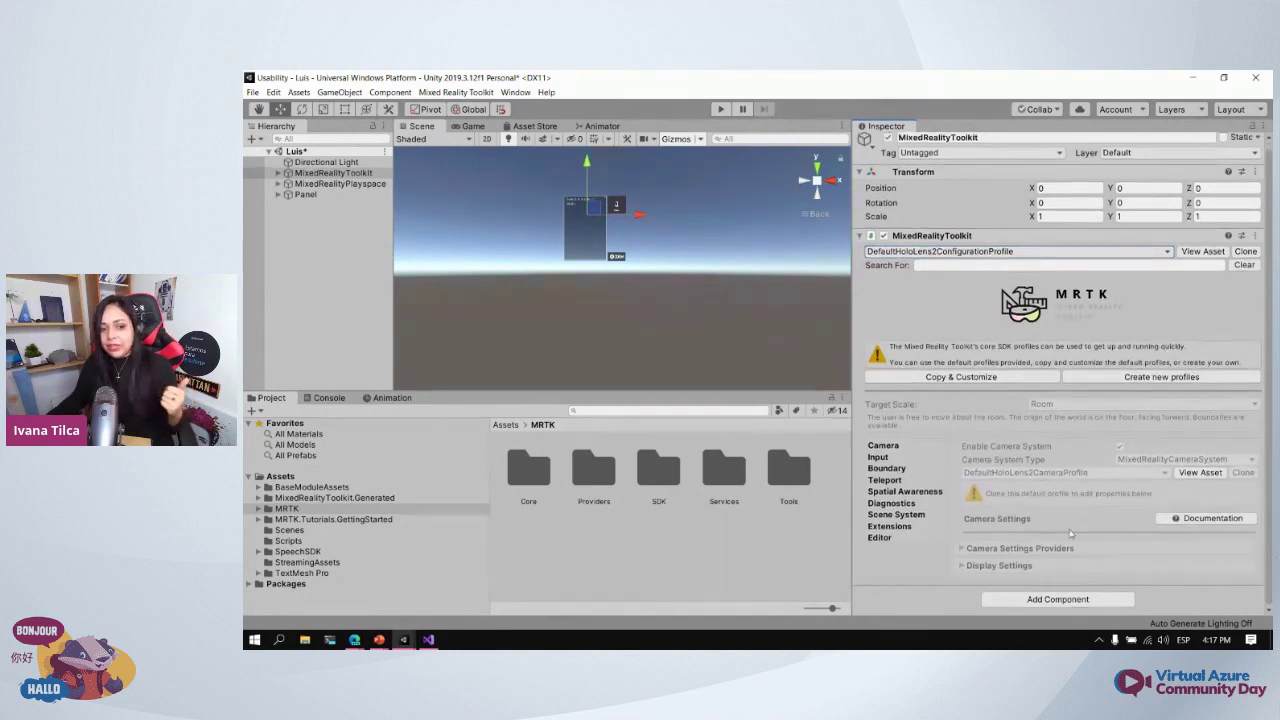
{"action": "left_click", "coordinate": [893, 490]}
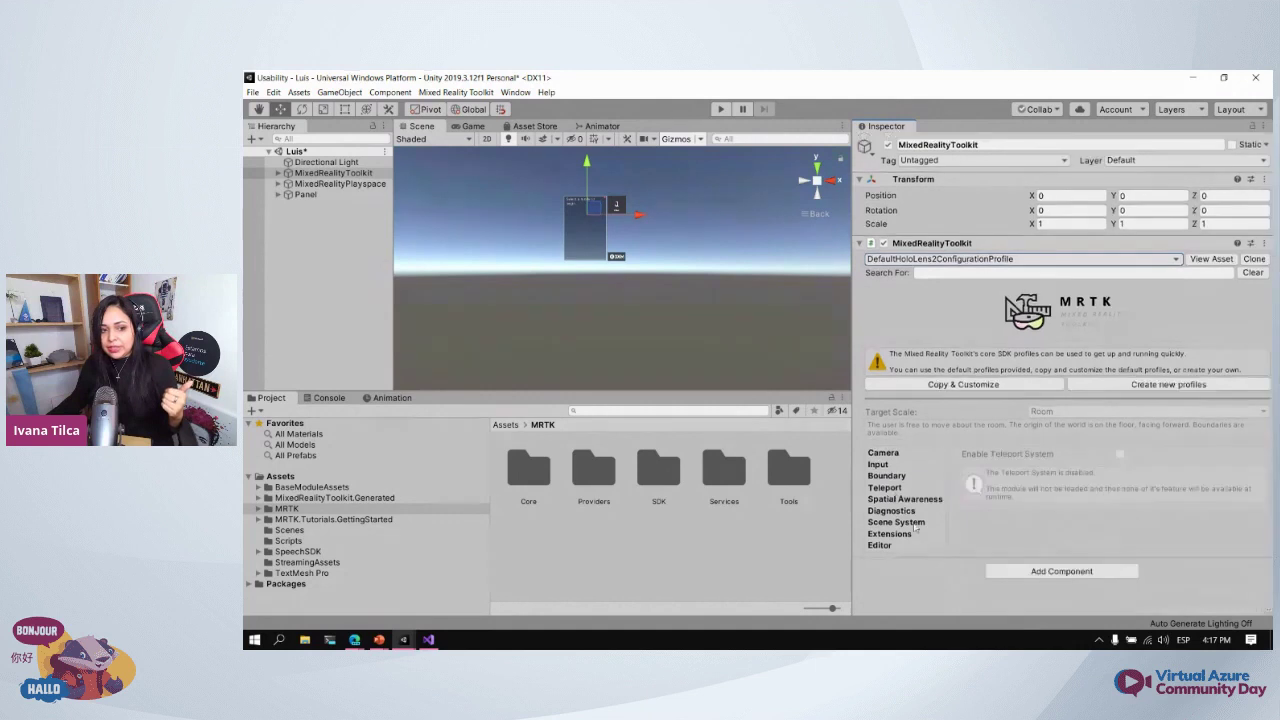
{"action": "left_click", "coordinate": [885, 455]}
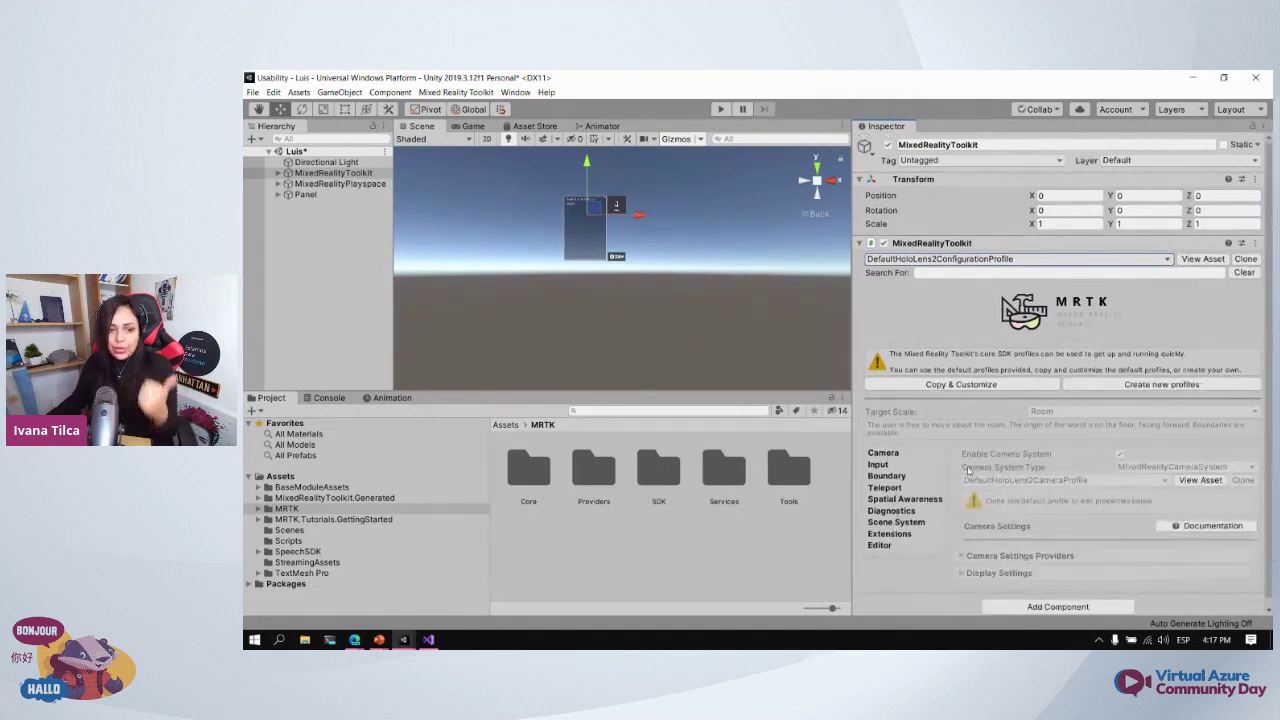
Step: Clone the HoloLens 2 profile into a custom profile named Test
{"action": "left_click", "coordinate": [1245, 259]}
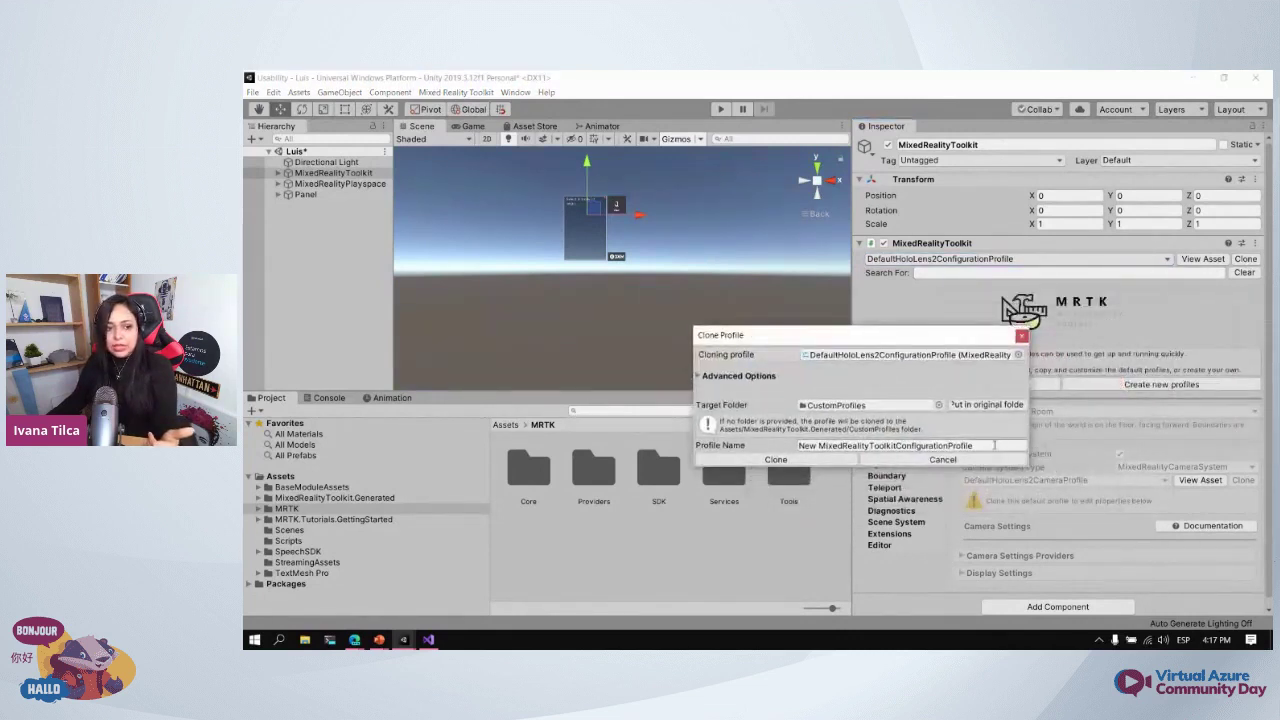
{"action": "left_click_drag", "start_coordinate": [995, 445], "coordinate": [778, 449]}
{"action": "type", "text": "Test"}
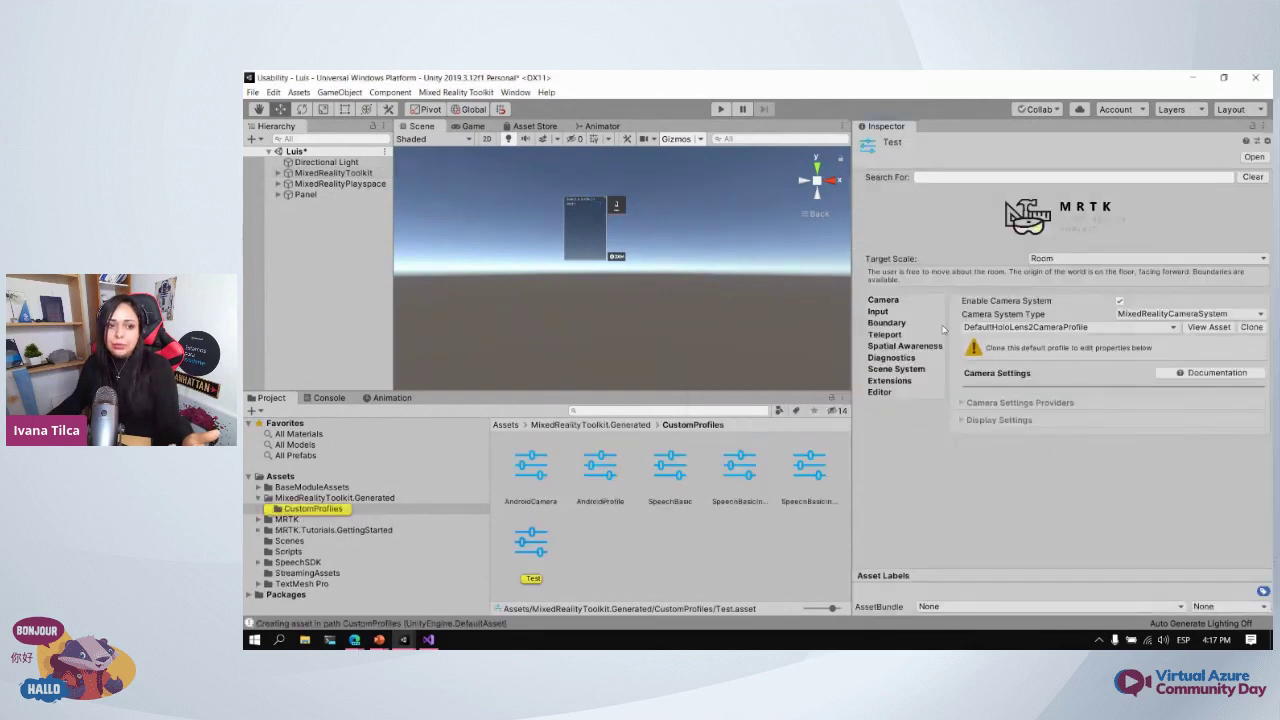
Step: Assign the AndroidCamera camera profile, expand its Unity AR Foundation settings, and reselect MixedRealityToolkit
{"action": "left_click", "coordinate": [880, 312]}
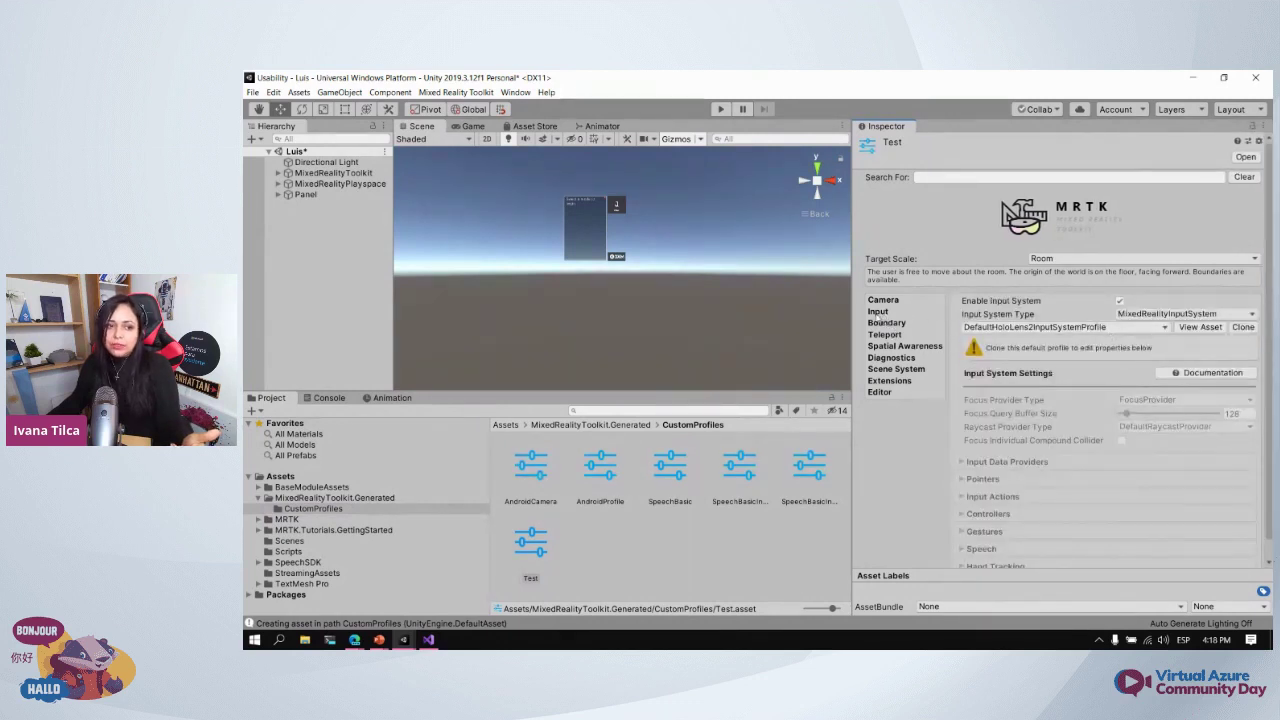
{"action": "left_click", "coordinate": [883, 300]}
{"action": "left_click", "coordinate": [1055, 327]}
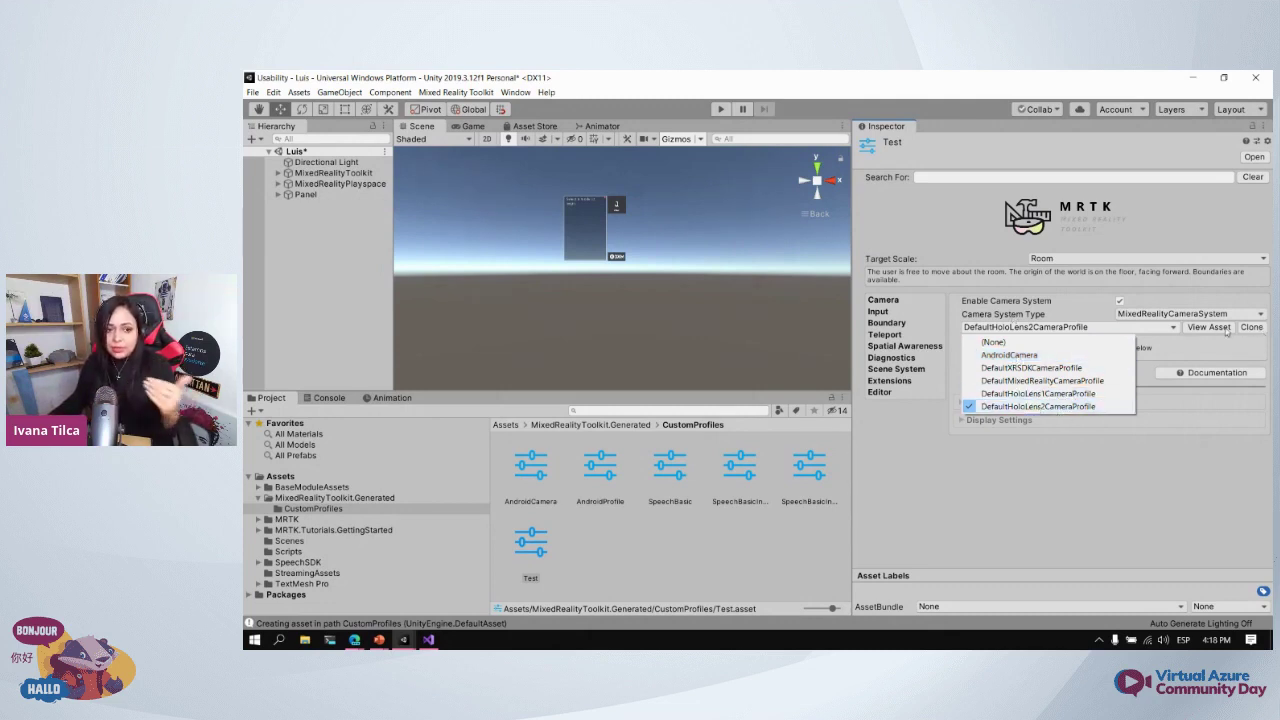
{"action": "left_click", "coordinate": [1068, 355]}
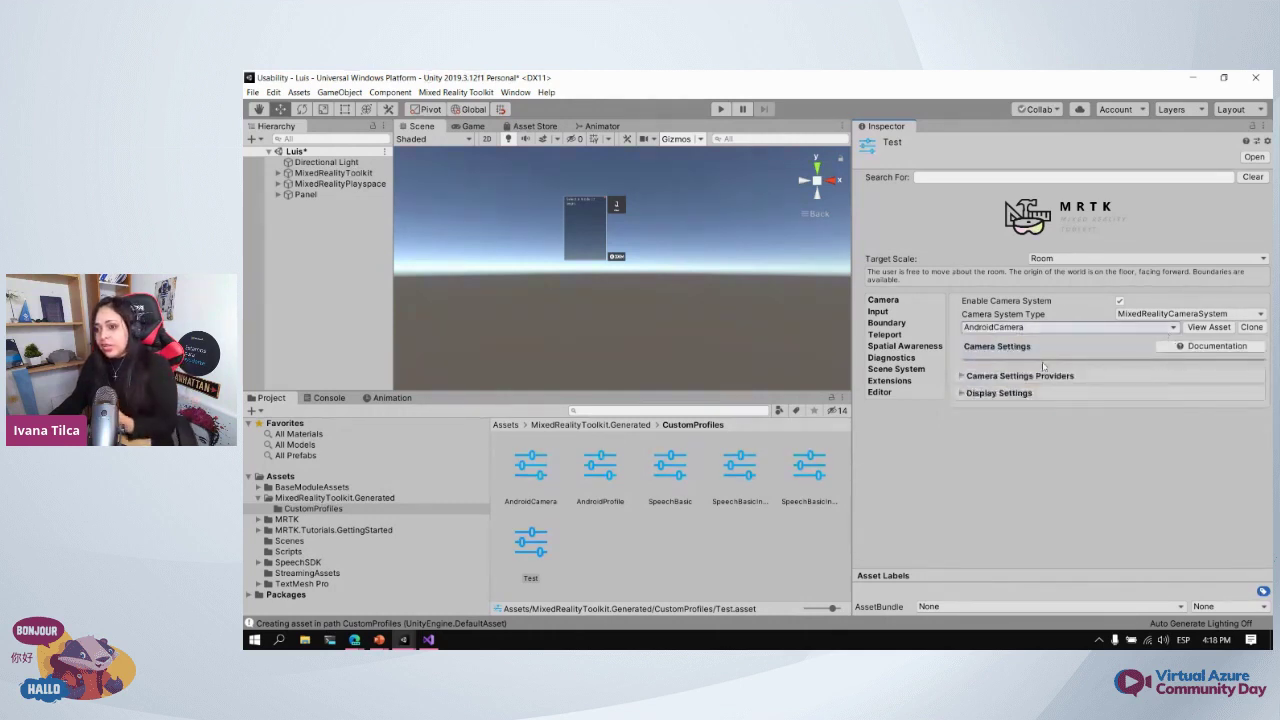
{"action": "left_click", "coordinate": [972, 377]}
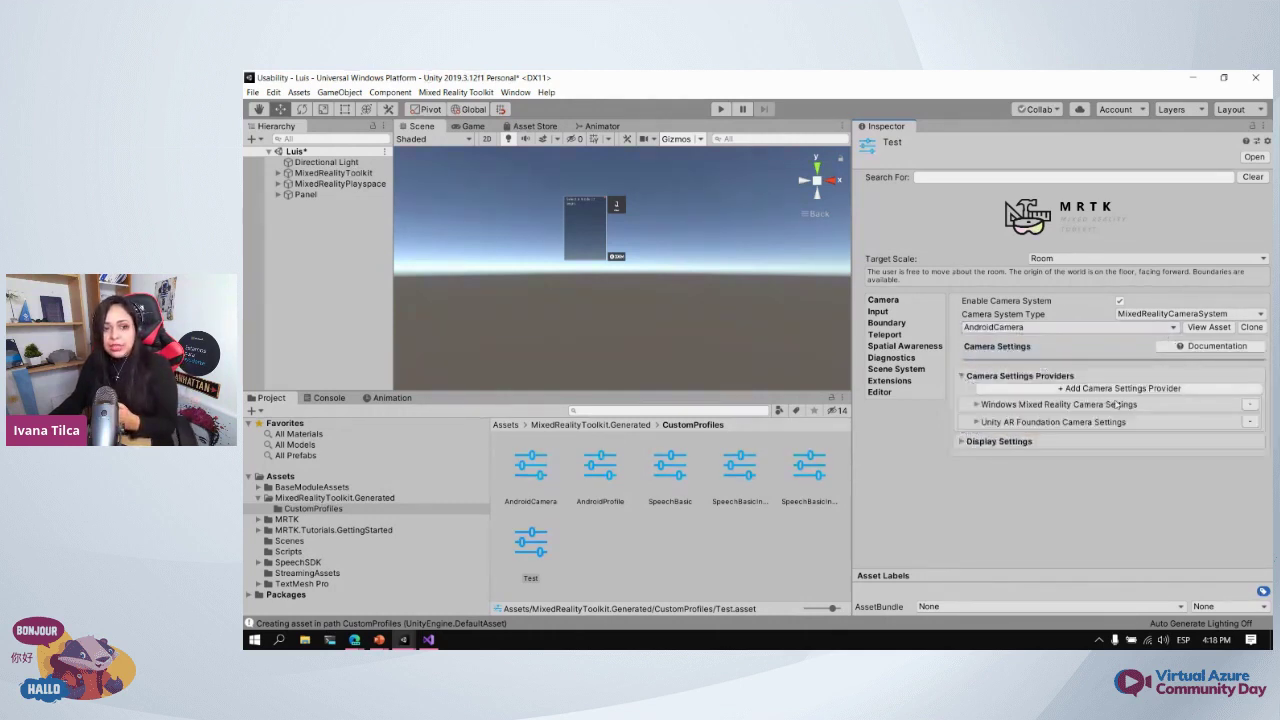
{"action": "left_click", "coordinate": [976, 422]}
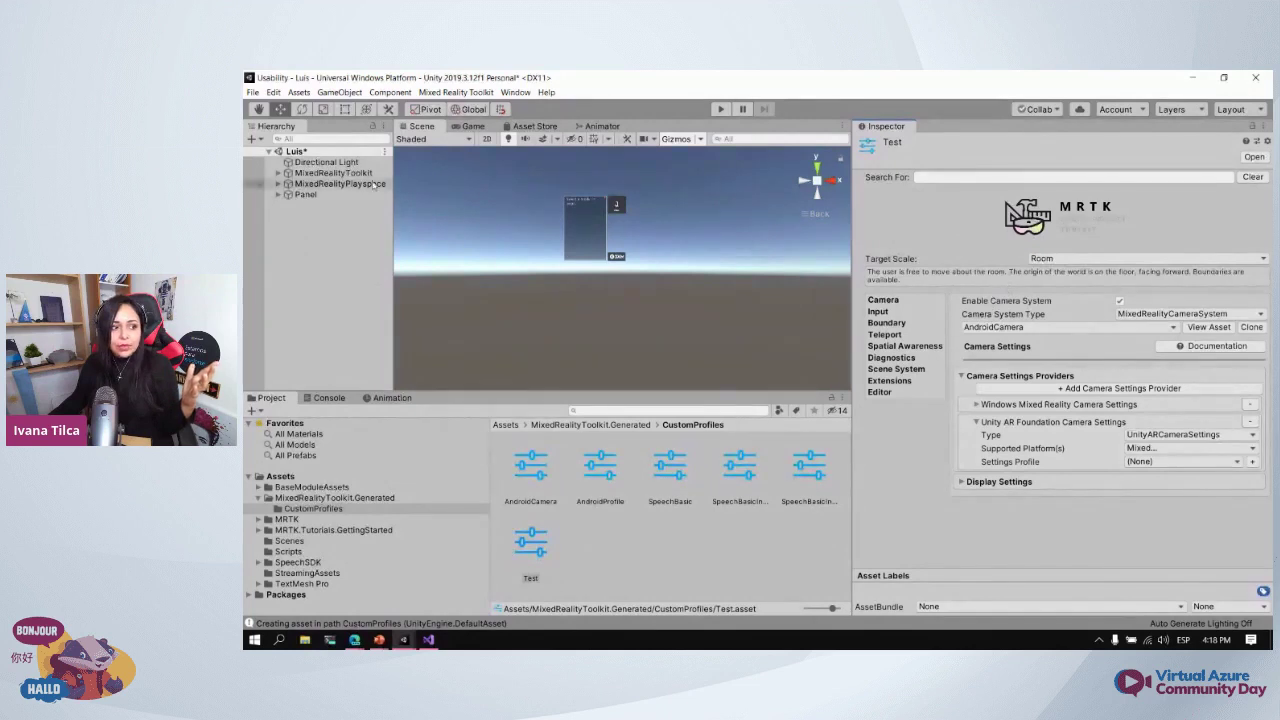
{"action": "left_click", "coordinate": [334, 173]}
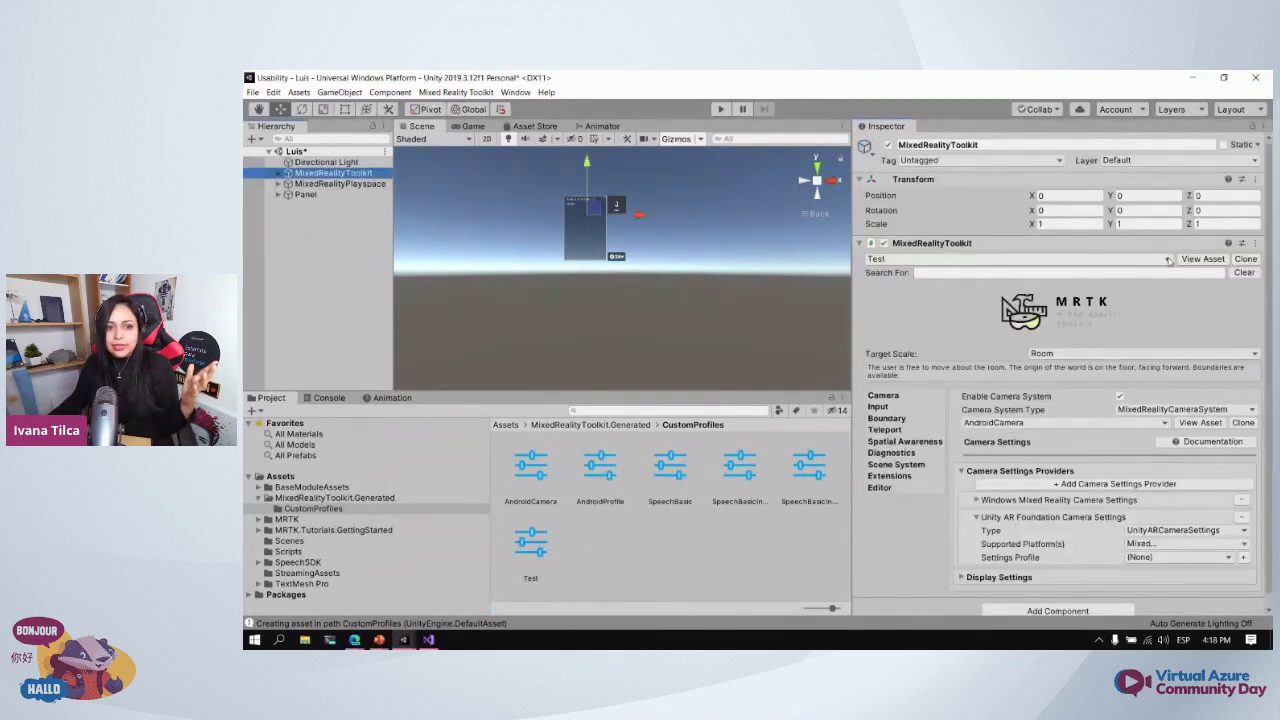
Step: Switch the toolkit back to SpeechBasic and review its SpeechBasicInput input system settings
{"action": "left_click", "coordinate": [1088, 261]}
{"action": "left_click", "coordinate": [993, 301]}
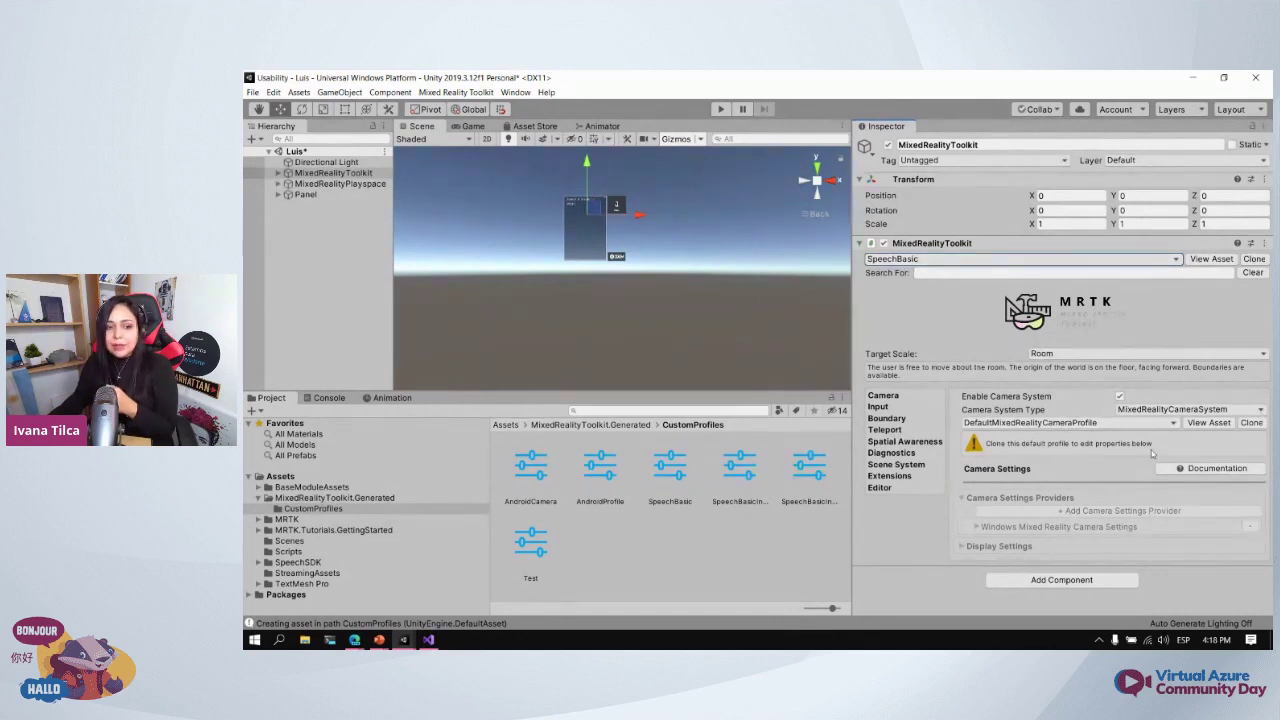
{"action": "left_click", "coordinate": [877, 407]}
{"action": "scroll", "coordinate": [1128, 488], "scroll_direction": "down", "scroll_amount": 3}
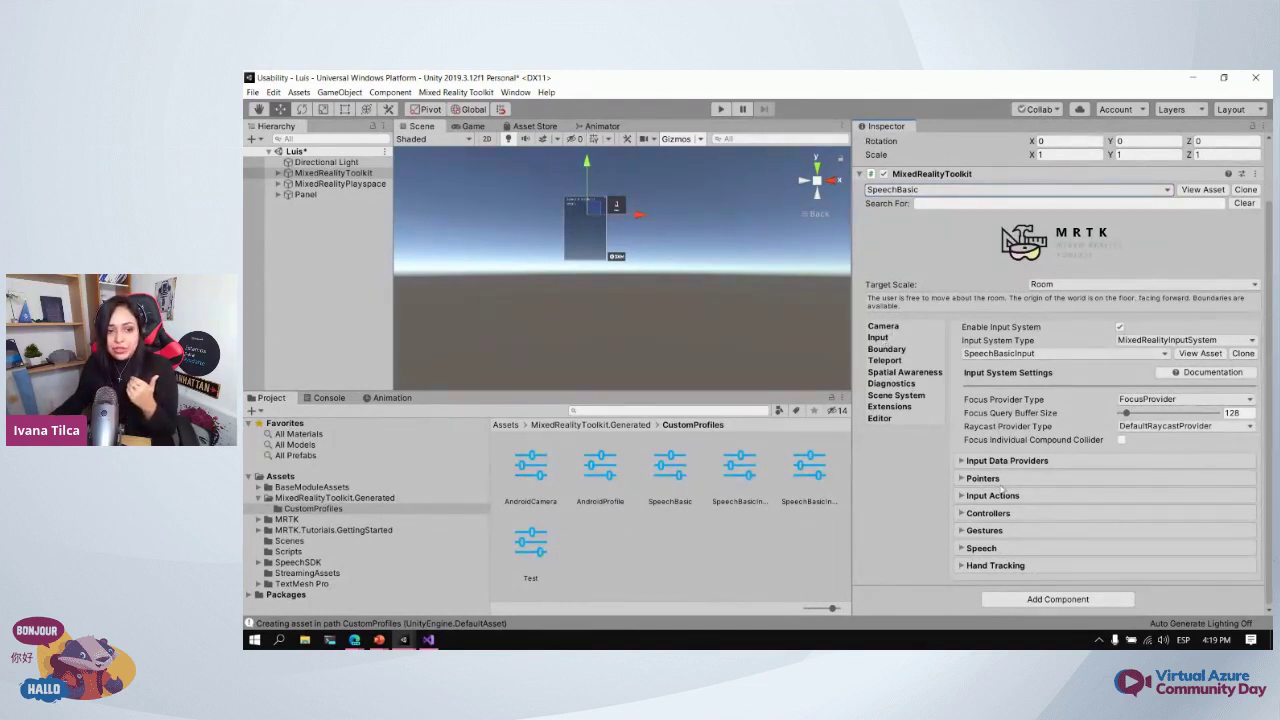
{"action": "left_click", "coordinate": [963, 548]}
{"action": "scroll", "coordinate": [1185, 307], "scroll_direction": "down", "scroll_amount": 8}
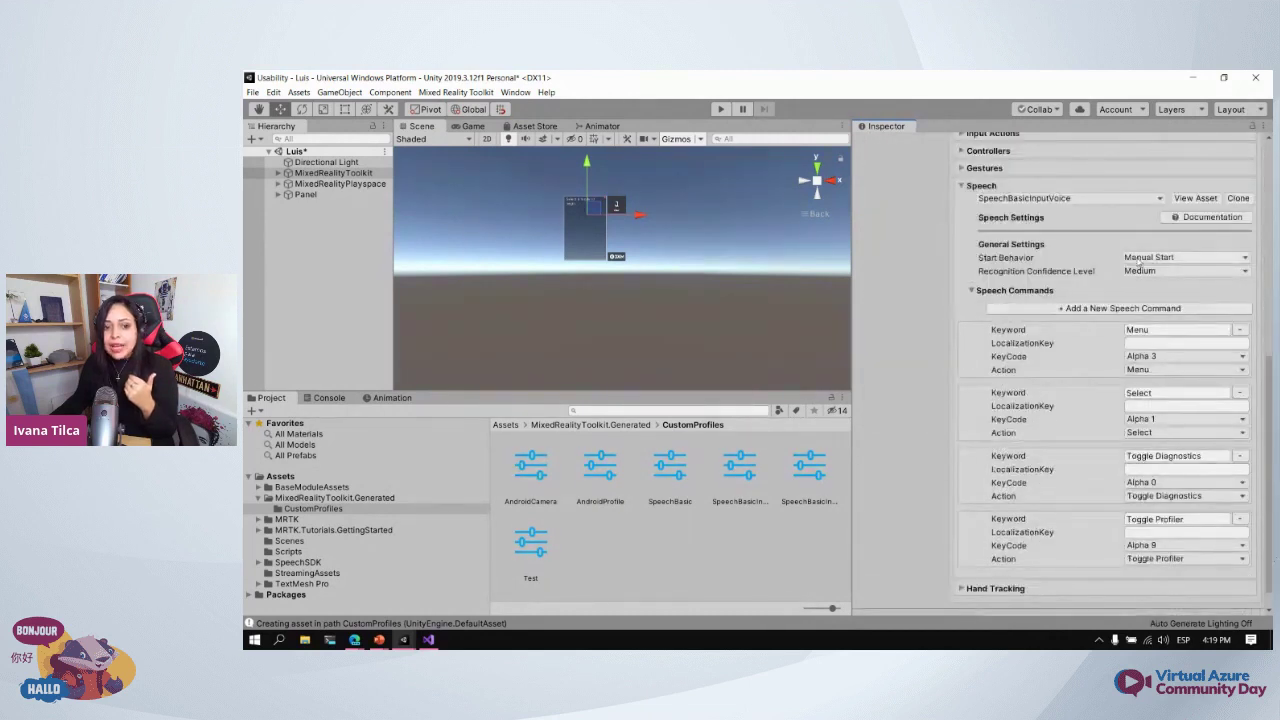
{"action": "left_click", "coordinate": [1168, 258]}
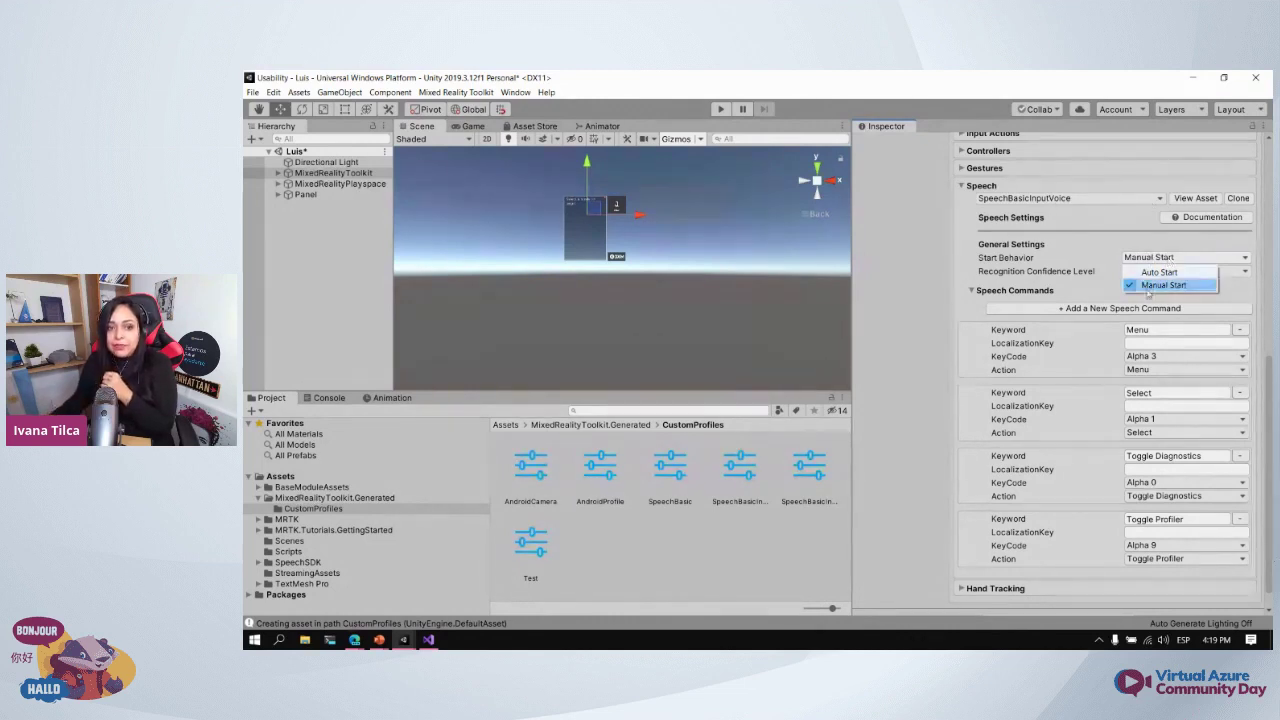
{"action": "left_click", "coordinate": [1104, 297]}
{"action": "scroll", "coordinate": [921, 370], "scroll_direction": "up", "scroll_amount": 10}
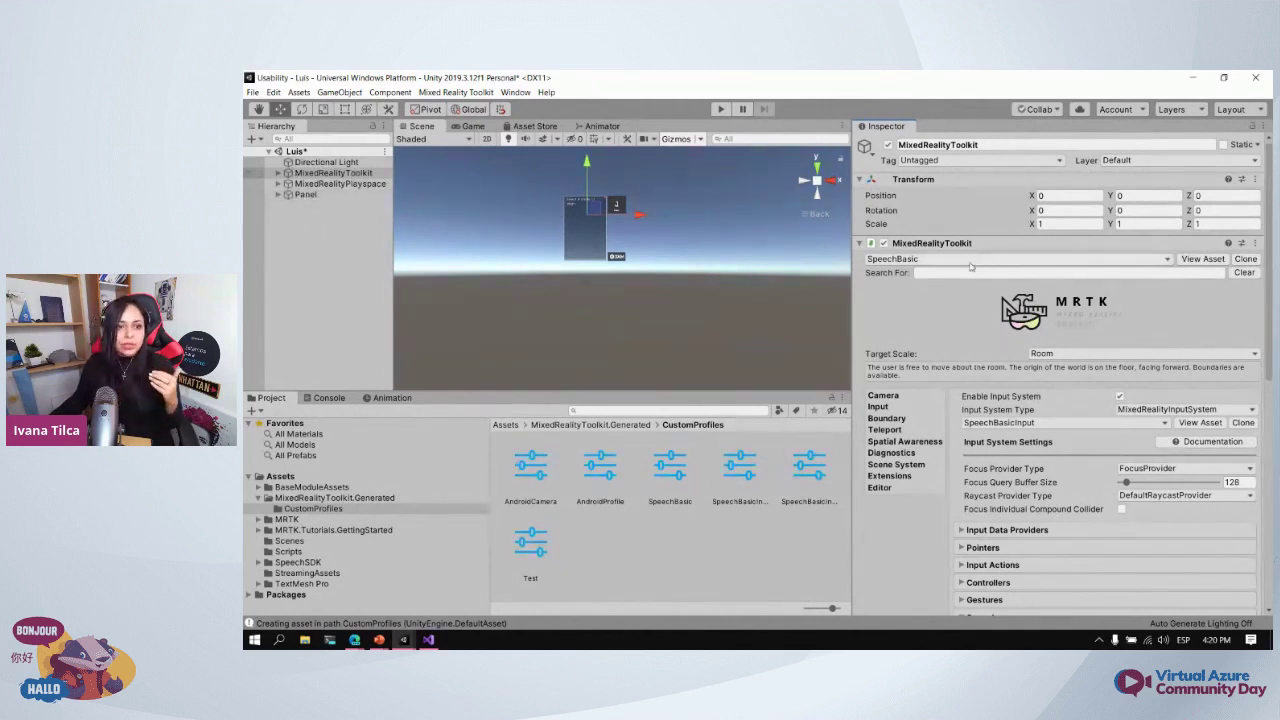
Step: Enlarge the Scene view and inspect Panel's children: 3XMGroup, TranslationPanel and its Text, Connection light, btnSpeak
{"action": "left_click_drag", "start_coordinate": [853, 289], "coordinate": [1025, 289]}
{"action": "left_click_drag", "start_coordinate": [901, 389], "coordinate": [901, 433]}
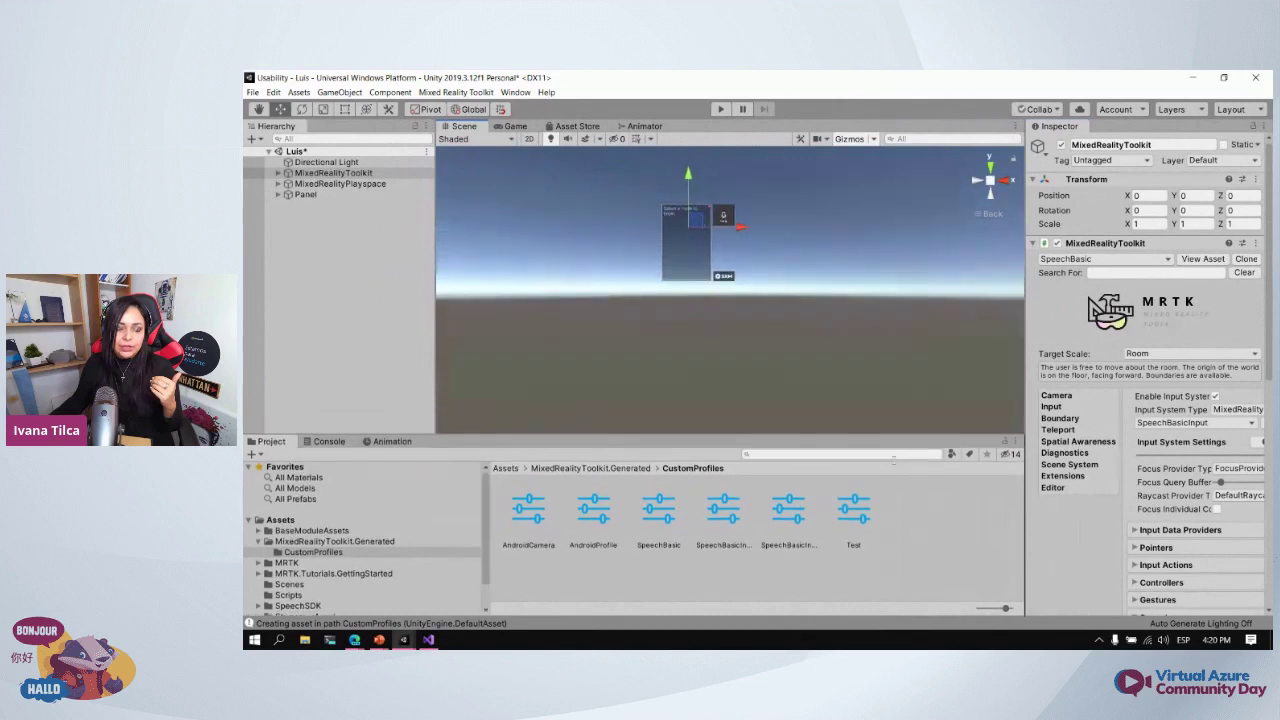
{"action": "left_click", "coordinate": [303, 194]}
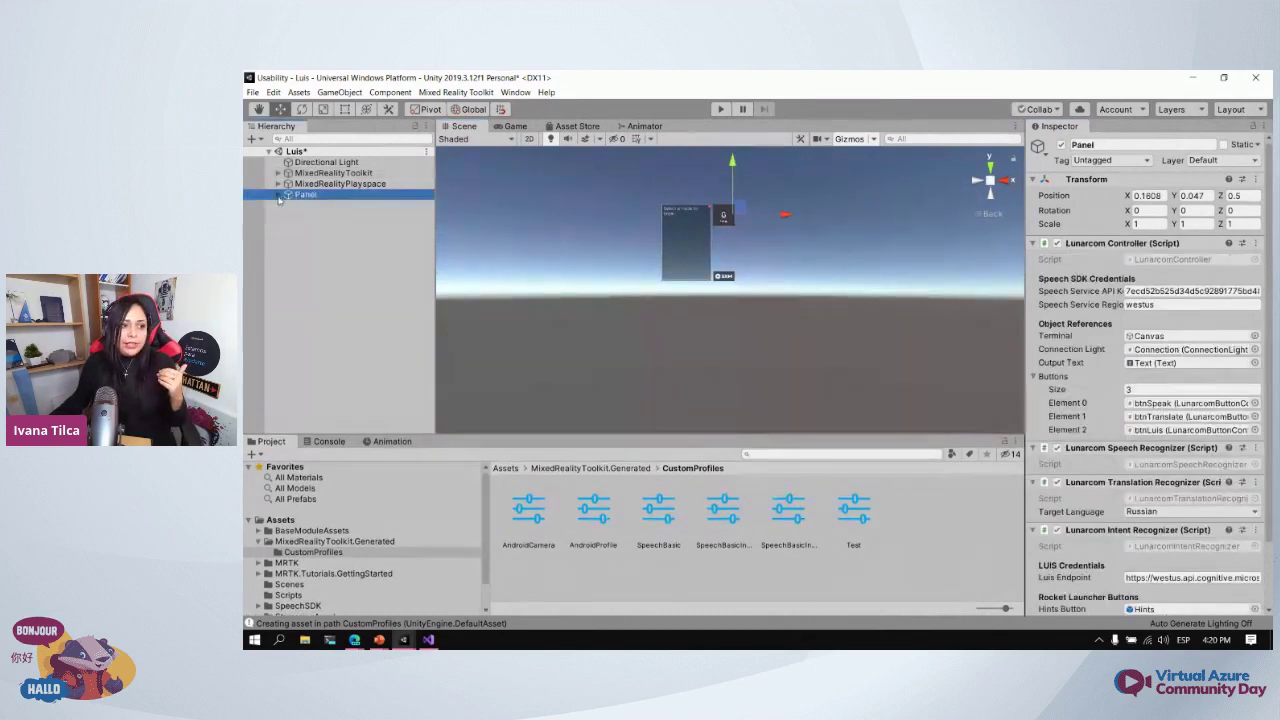
{"action": "left_click", "coordinate": [278, 194]}
{"action": "key", "text": "F2"}
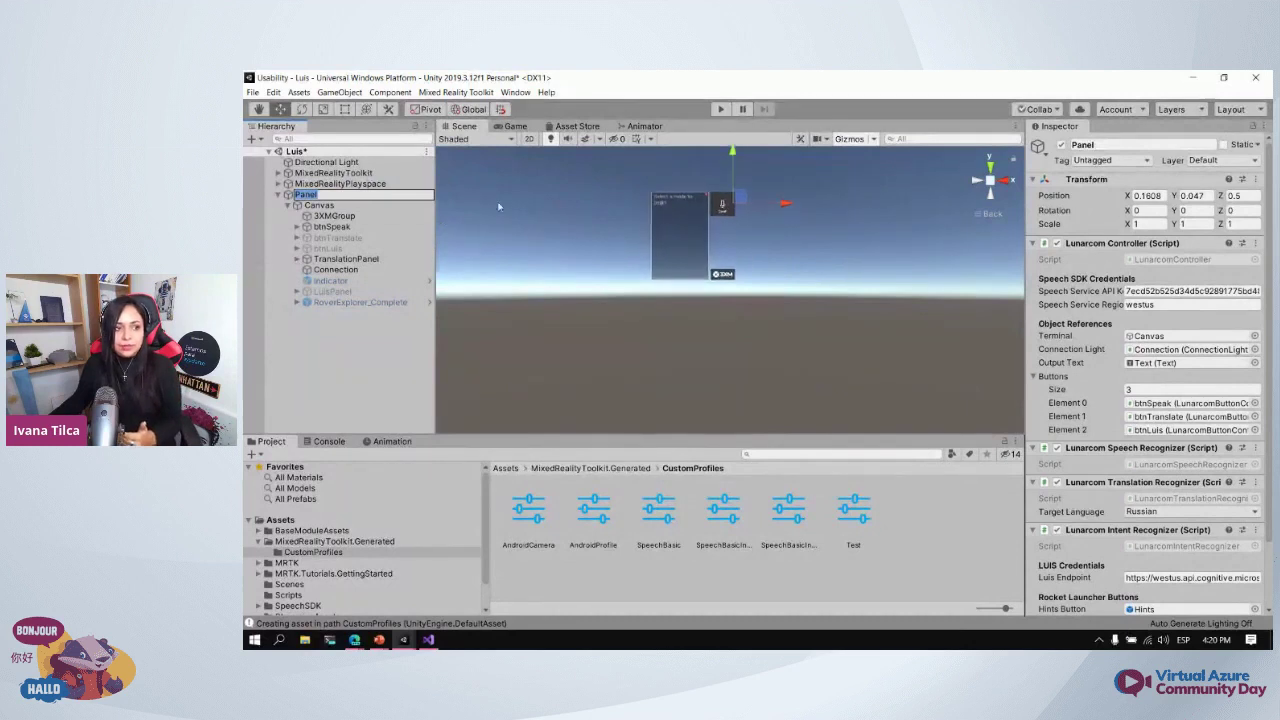
{"action": "left_click", "coordinate": [336, 216]}
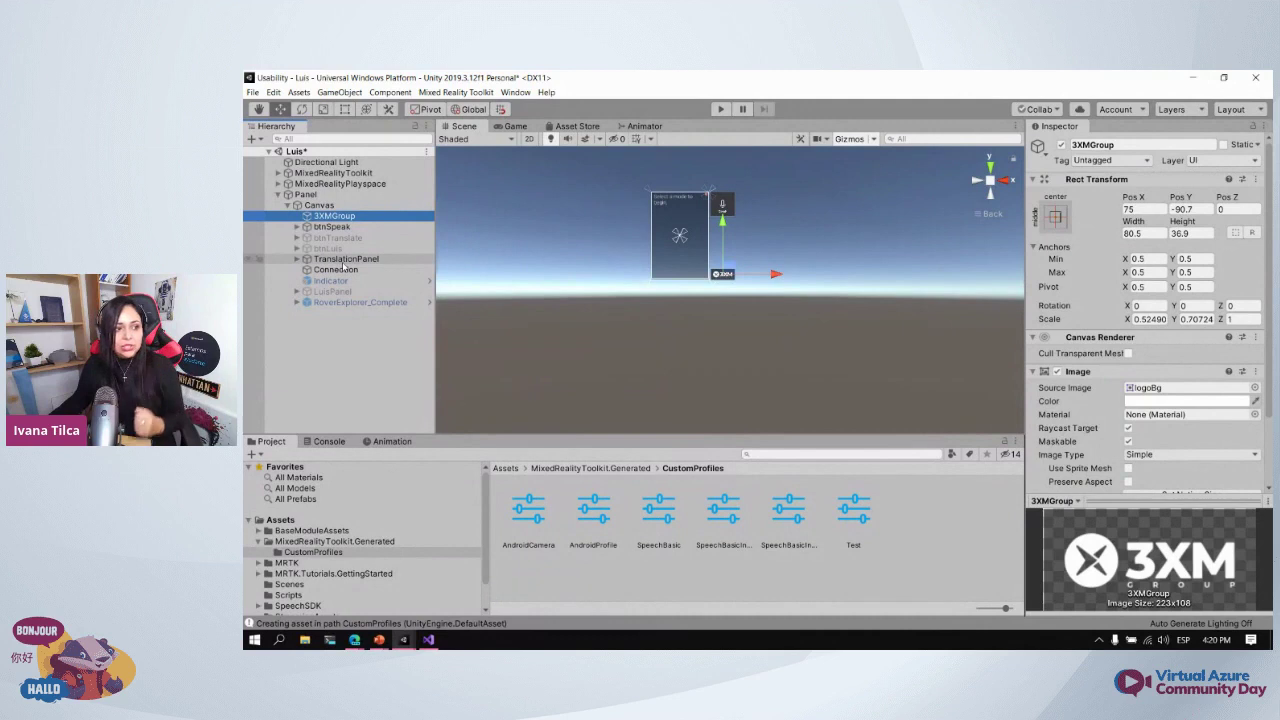
{"action": "left_click", "coordinate": [348, 259]}
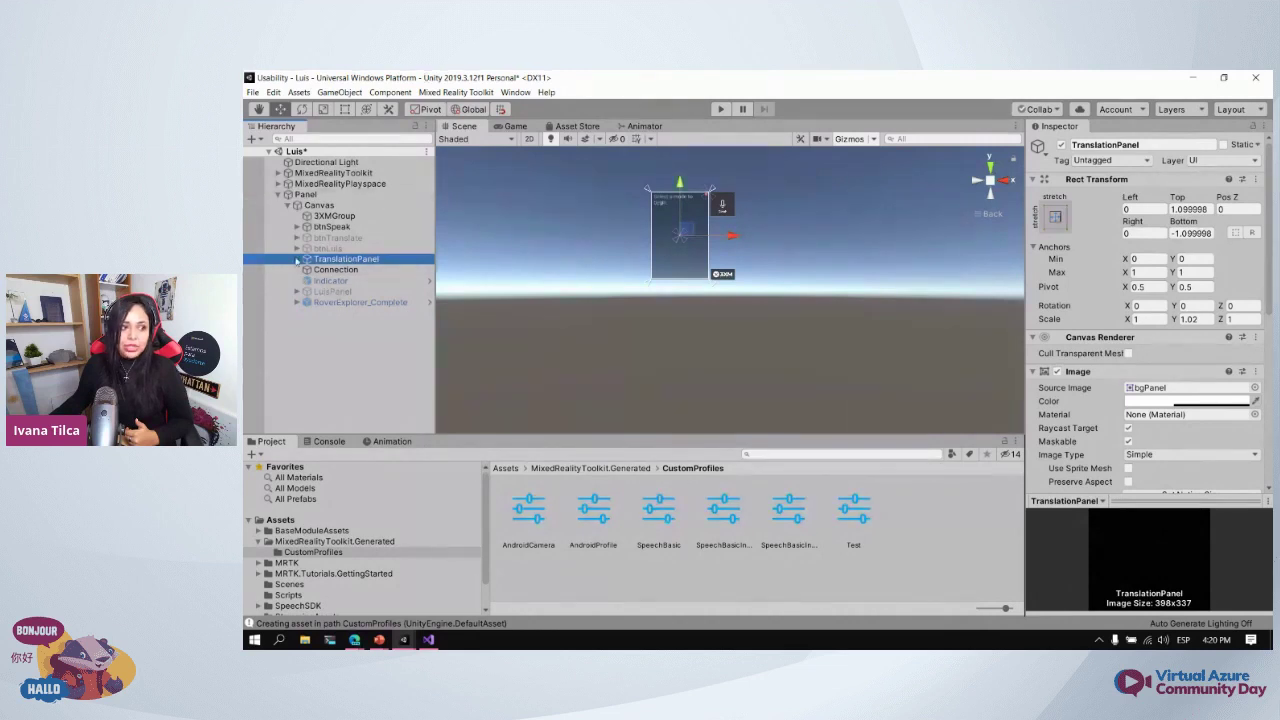
{"action": "left_click", "coordinate": [298, 259]}
{"action": "left_click", "coordinate": [331, 270]}
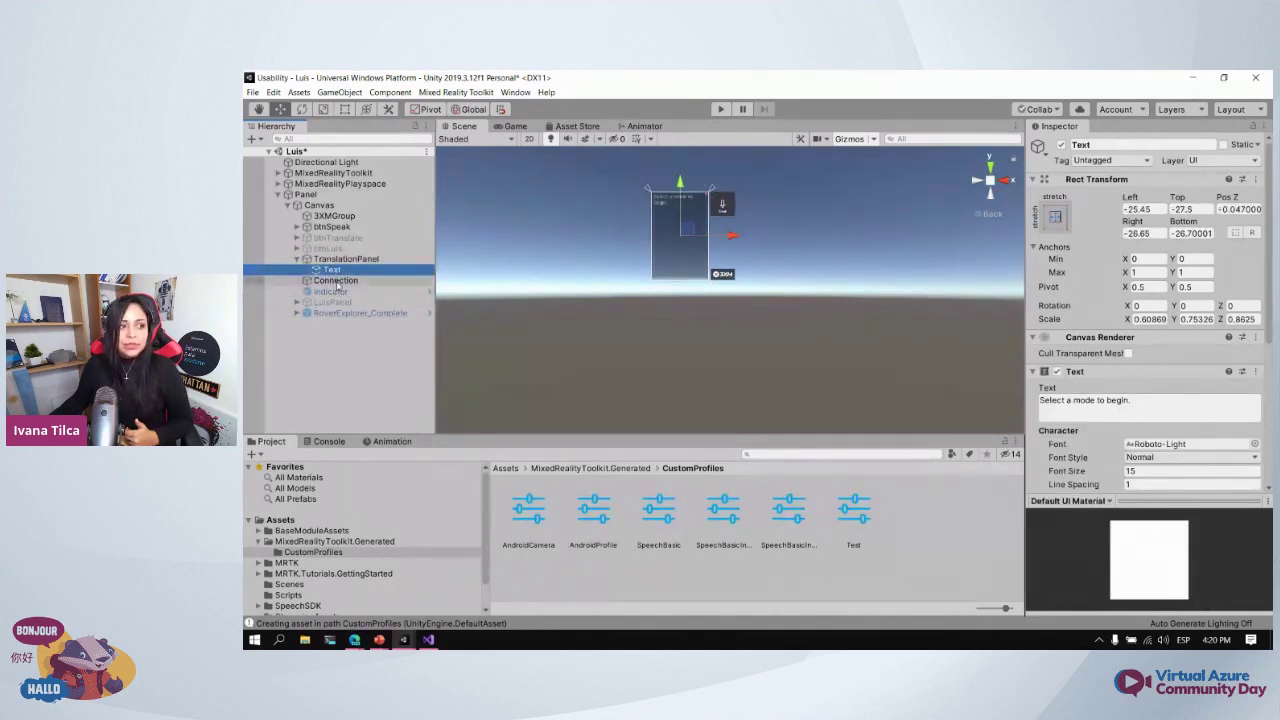
{"action": "left_click", "coordinate": [708, 192]}
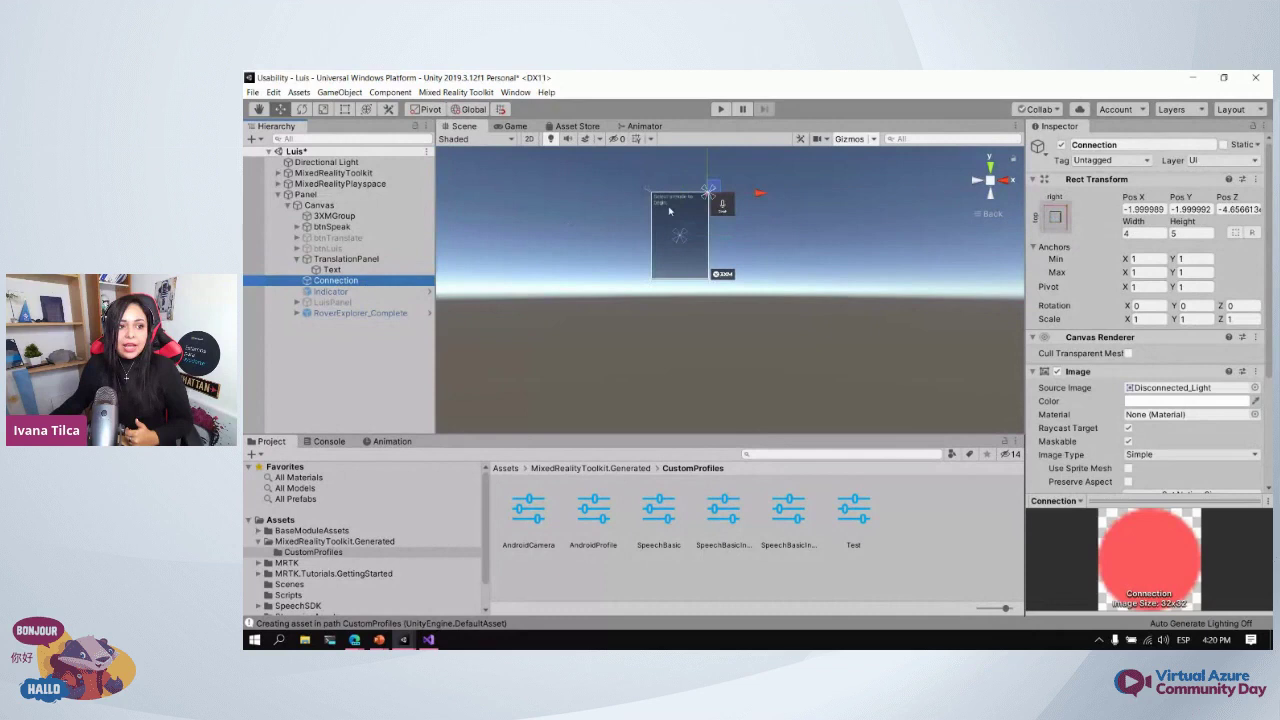
{"action": "left_click", "coordinate": [297, 259]}
{"action": "left_click", "coordinate": [331, 227]}
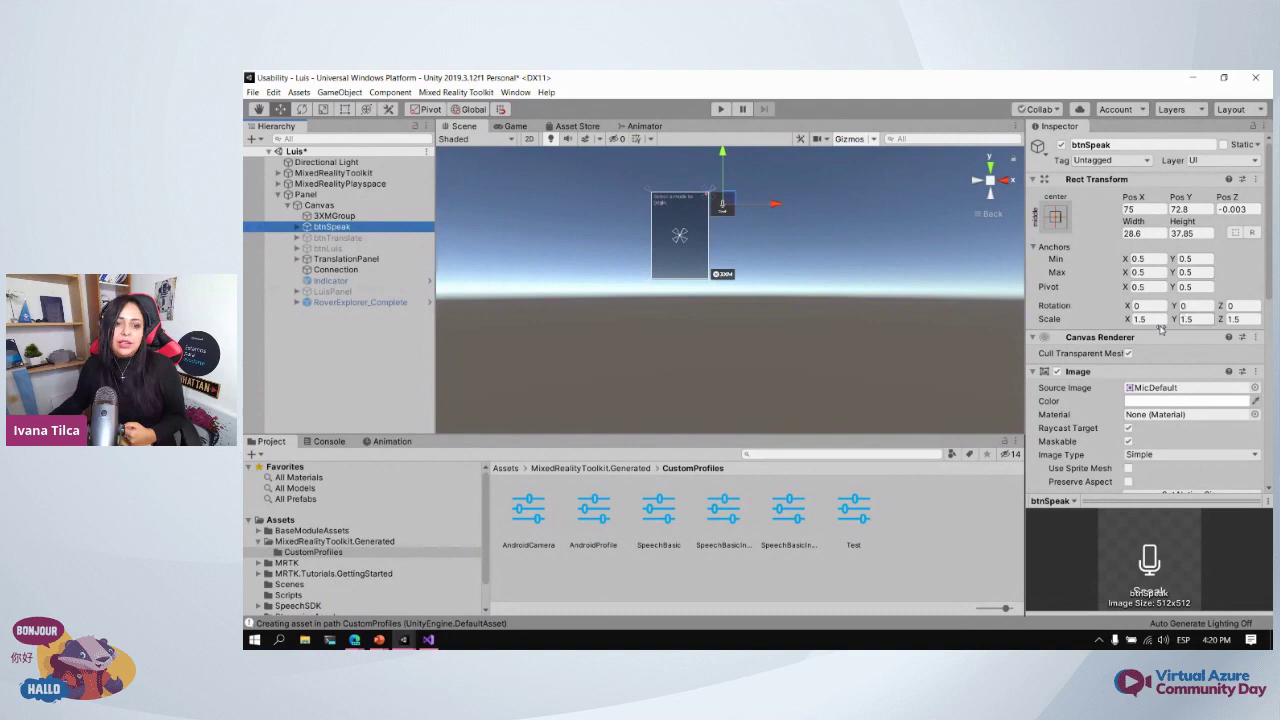
Step: Open the LunarcomController script from the Scripts folder in the code editor
{"action": "scroll", "coordinate": [1176, 322], "scroll_direction": "down", "scroll_amount": 8}
{"action": "scroll", "coordinate": [1131, 344], "scroll_direction": "up", "scroll_amount": 6}
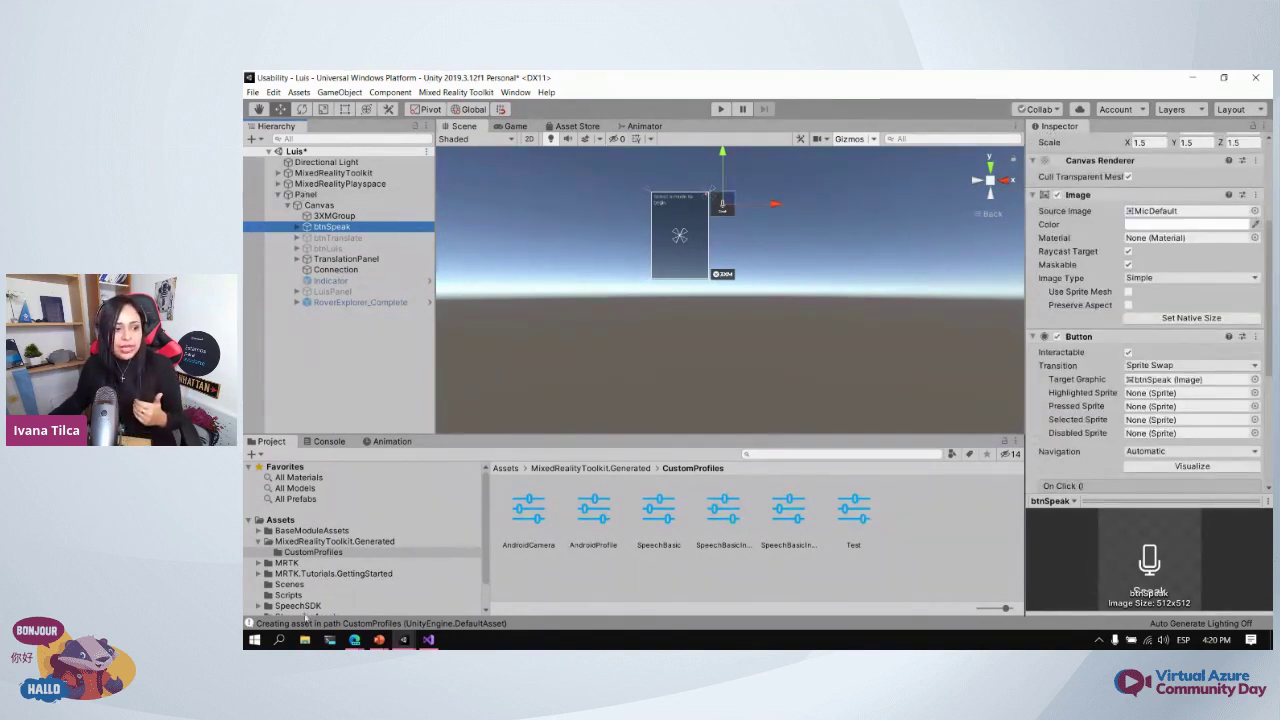
{"action": "left_click", "coordinate": [290, 596]}
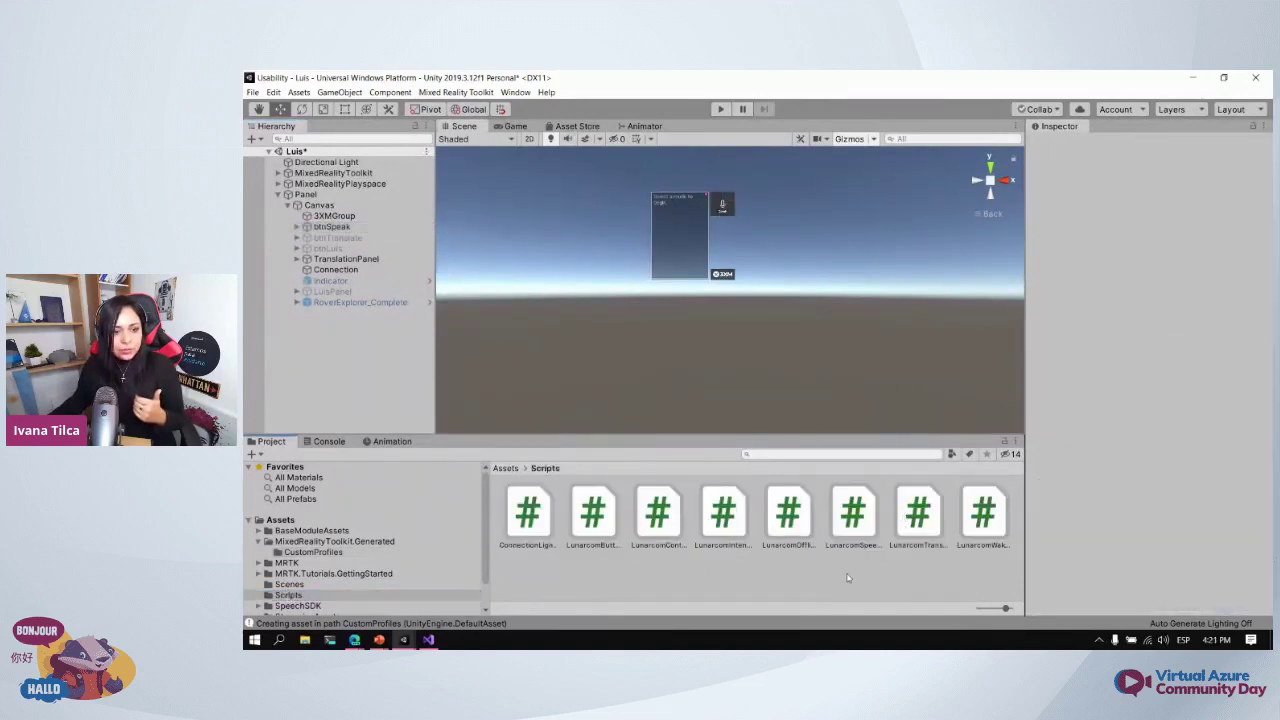
{"action": "left_click", "coordinate": [660, 525]}
{"action": "double_click", "coordinate": [650, 530]}
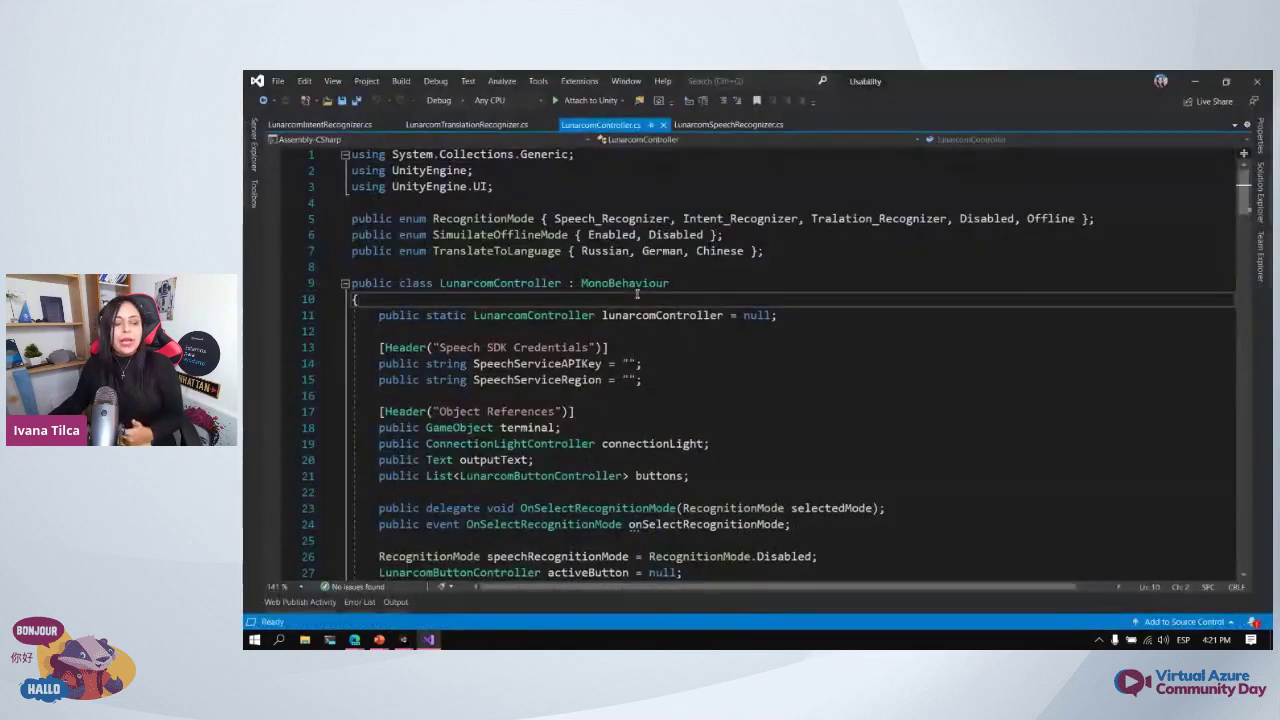
Step: Read through LunarcomController.cs, highlighting the SpeechServiceRegion field, then minimize Visual Studio
{"action": "scroll", "coordinate": [512, 236], "scroll_direction": "down", "scroll_amount": 2}
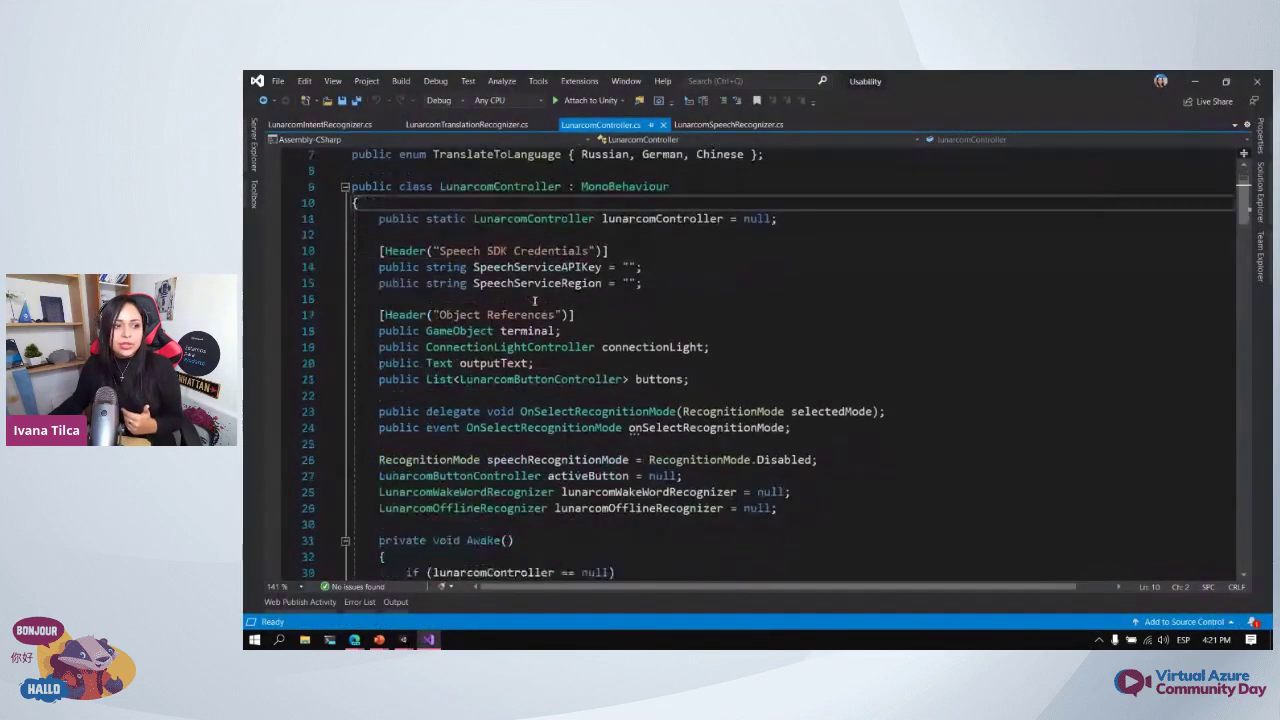
{"action": "left_click_drag", "start_coordinate": [475, 267], "coordinate": [586, 268]}
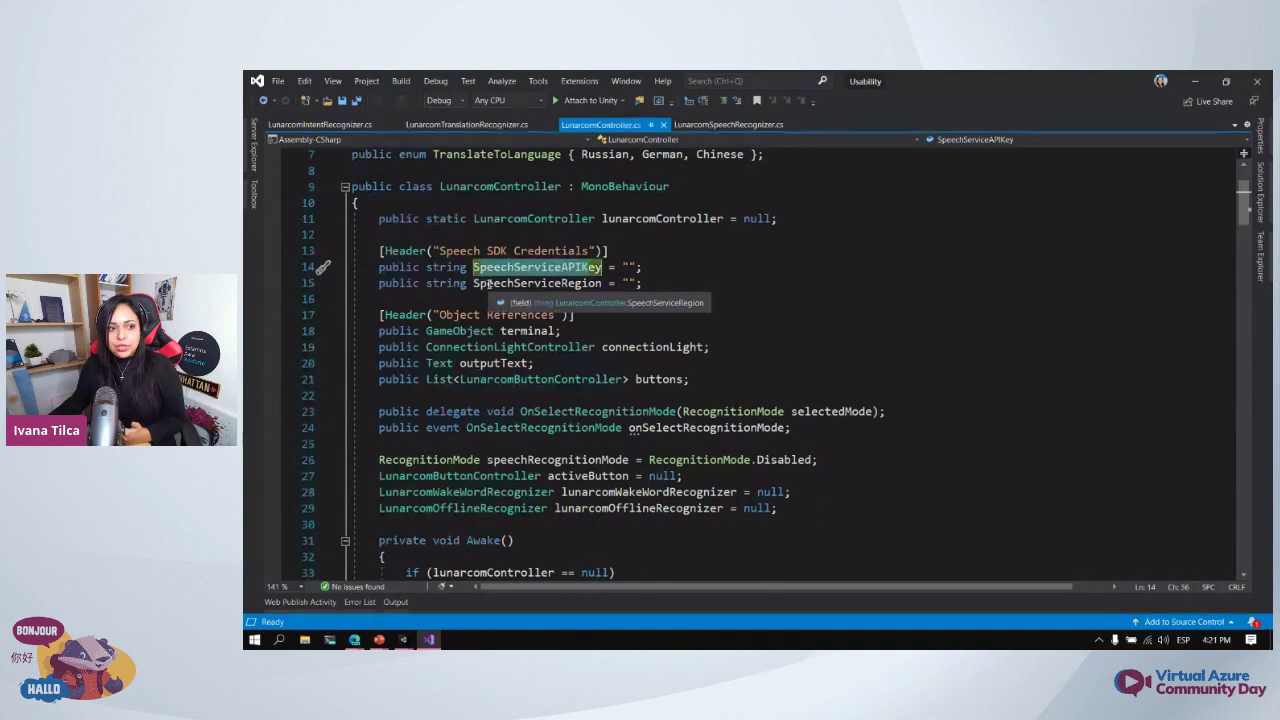
{"action": "left_click_drag", "start_coordinate": [475, 283], "coordinate": [584, 284]}
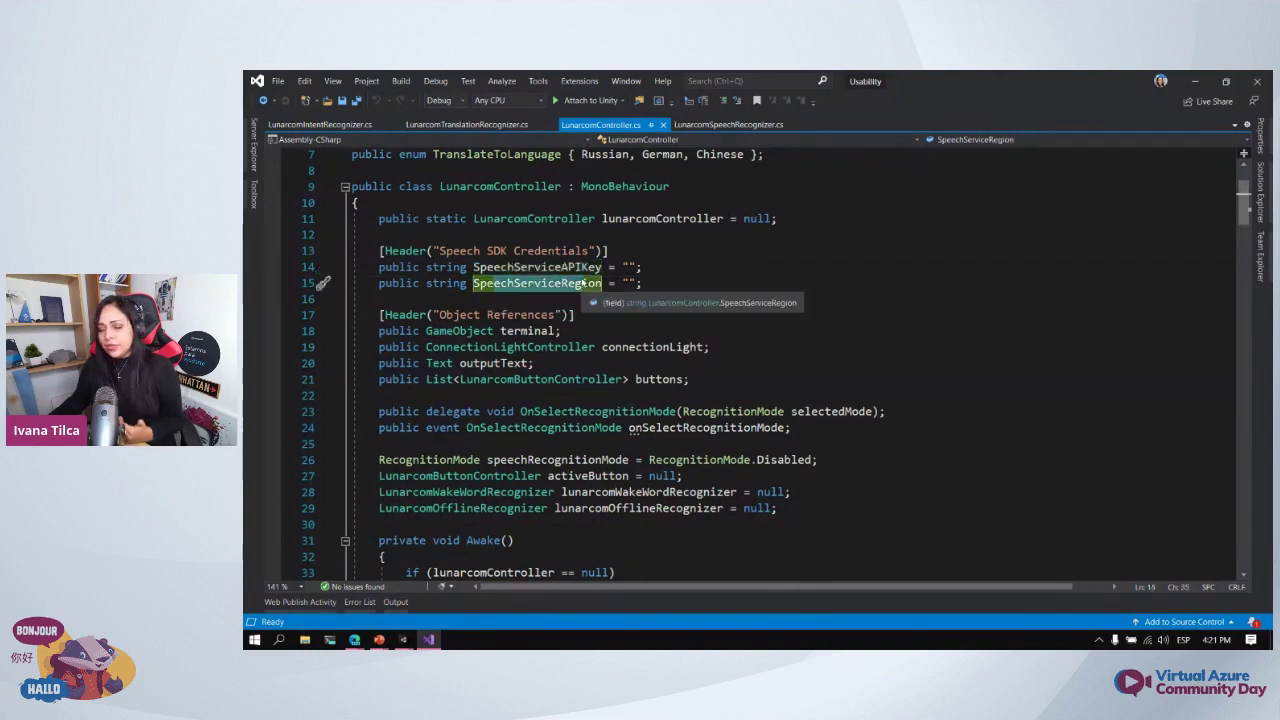
{"action": "scroll", "coordinate": [660, 280], "scroll_direction": "down", "scroll_amount": 2}
{"action": "scroll", "coordinate": [660, 280], "scroll_direction": "down", "scroll_amount": 2}
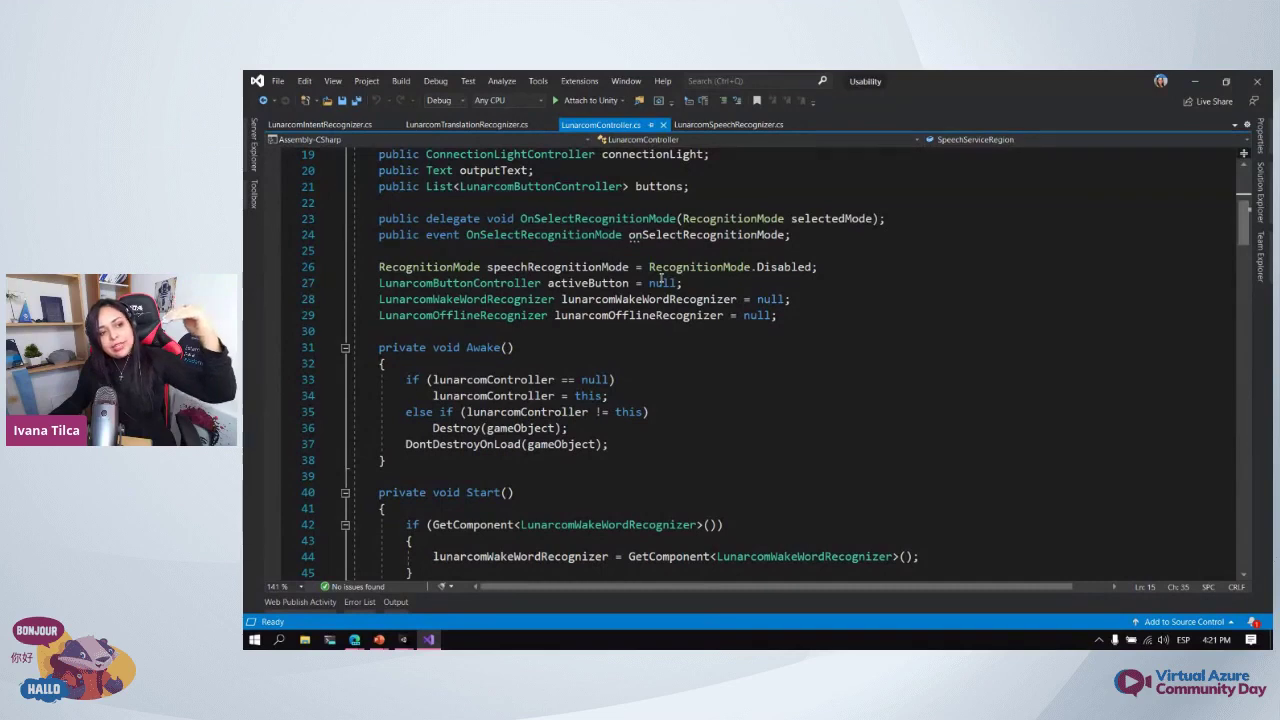
{"action": "scroll", "coordinate": [660, 280], "scroll_direction": "down", "scroll_amount": 5}
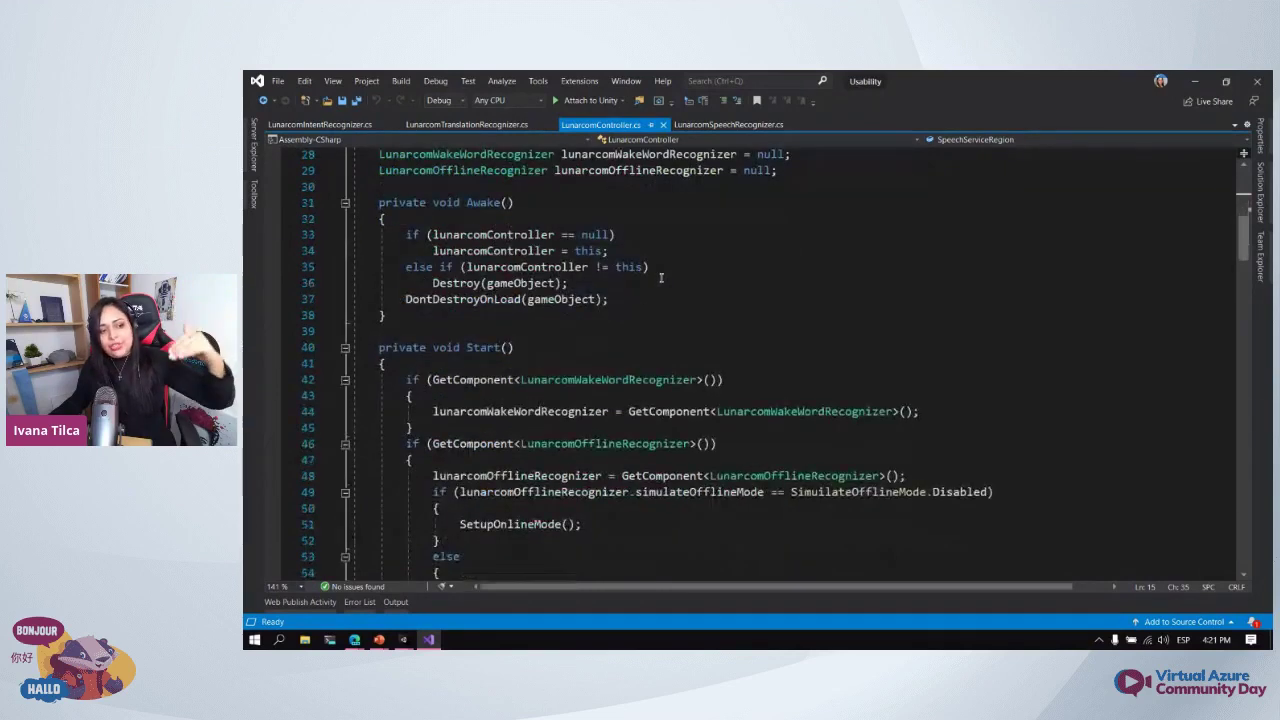
{"action": "scroll", "coordinate": [660, 278], "scroll_direction": "down", "scroll_amount": 2}
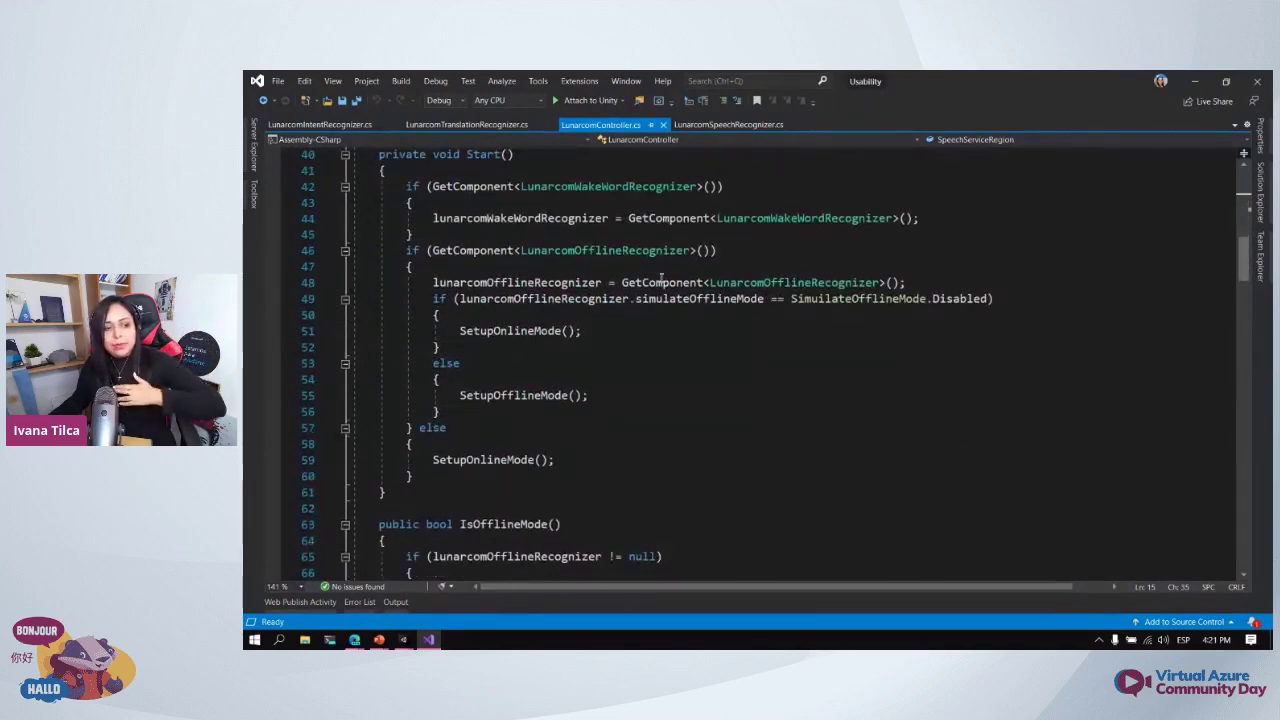
{"action": "scroll", "coordinate": [661, 277], "scroll_direction": "down", "scroll_amount": 9}
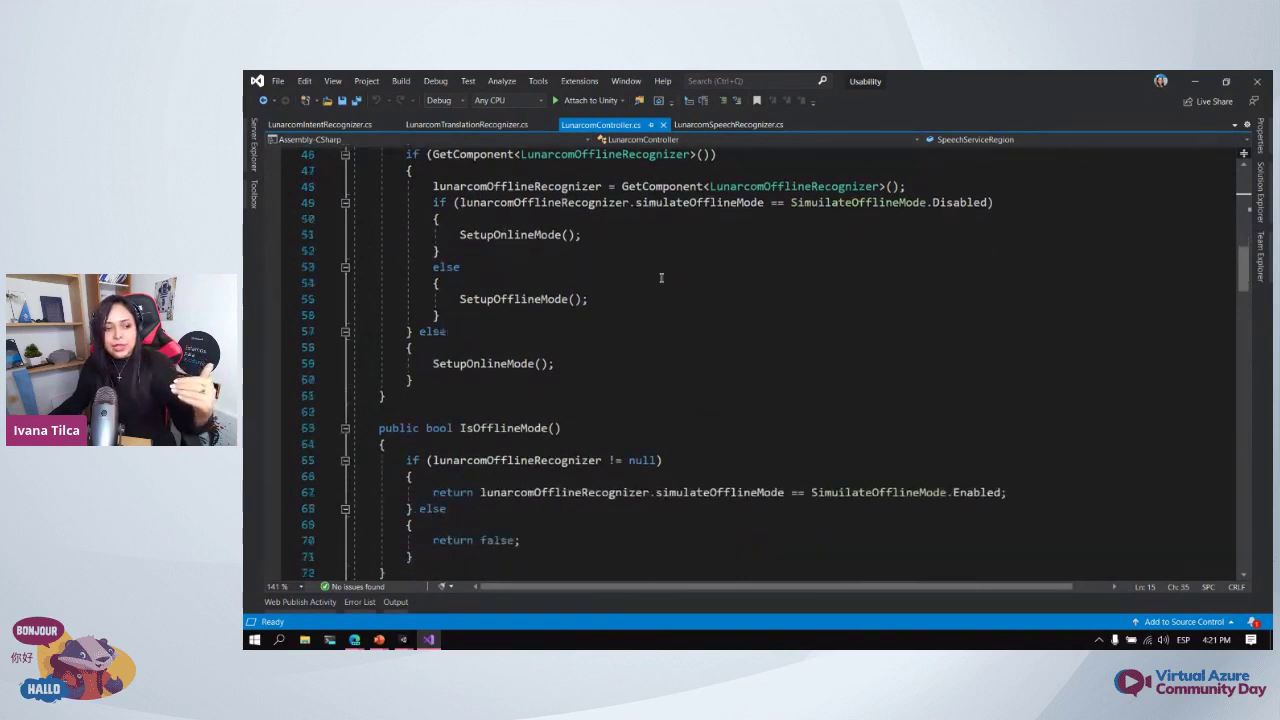
{"action": "scroll", "coordinate": [661, 277], "scroll_direction": "down", "scroll_amount": 1}
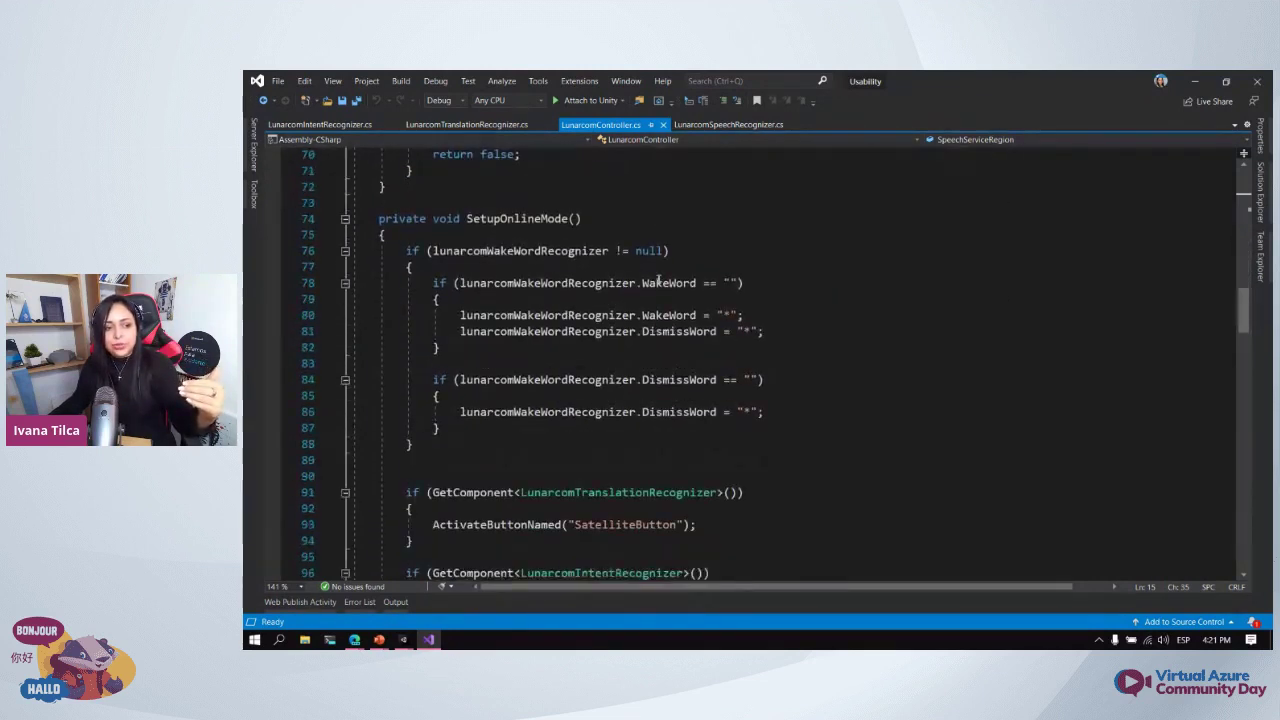
{"action": "scroll", "coordinate": [685, 455], "scroll_direction": "down", "scroll_amount": 3}
{"action": "scroll", "coordinate": [670, 470], "scroll_direction": "up", "scroll_amount": 20}
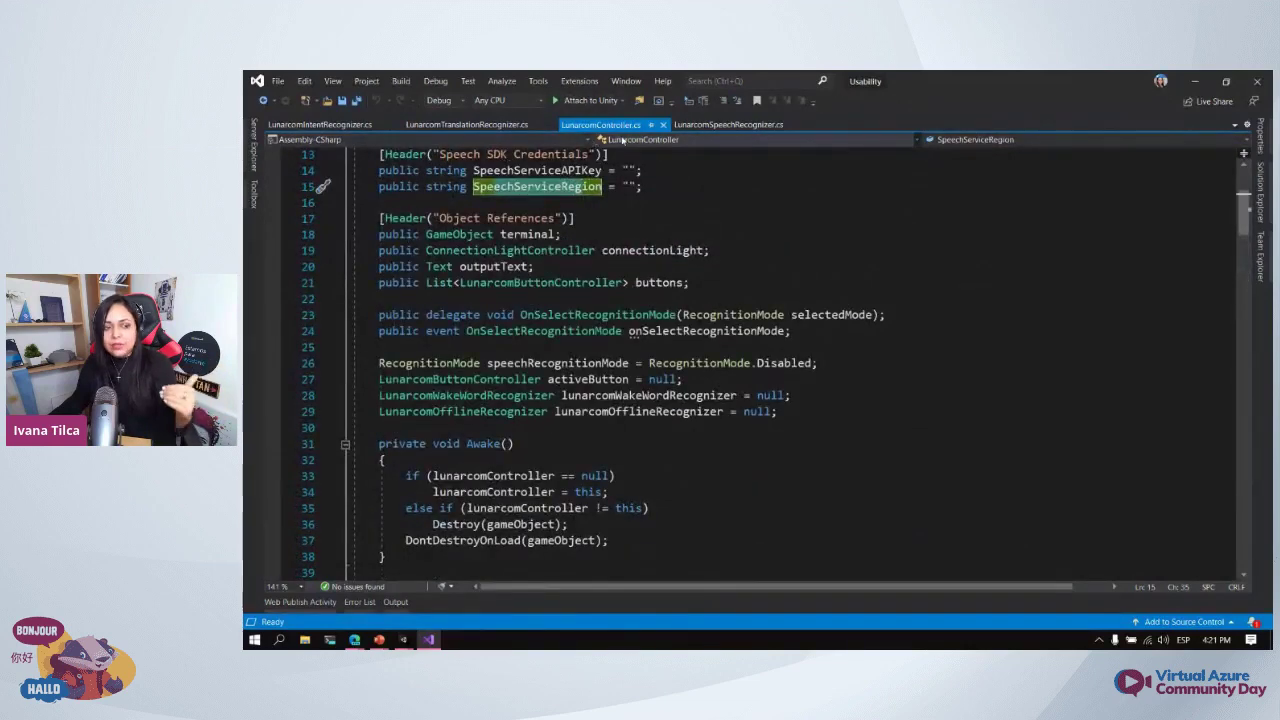
{"action": "left_click", "coordinate": [1195, 81]}
Step: Fold Panel's Lunarcom Speech, Translation and Intent Recognizer components in the Inspector
{"action": "left_click", "coordinate": [305, 194]}
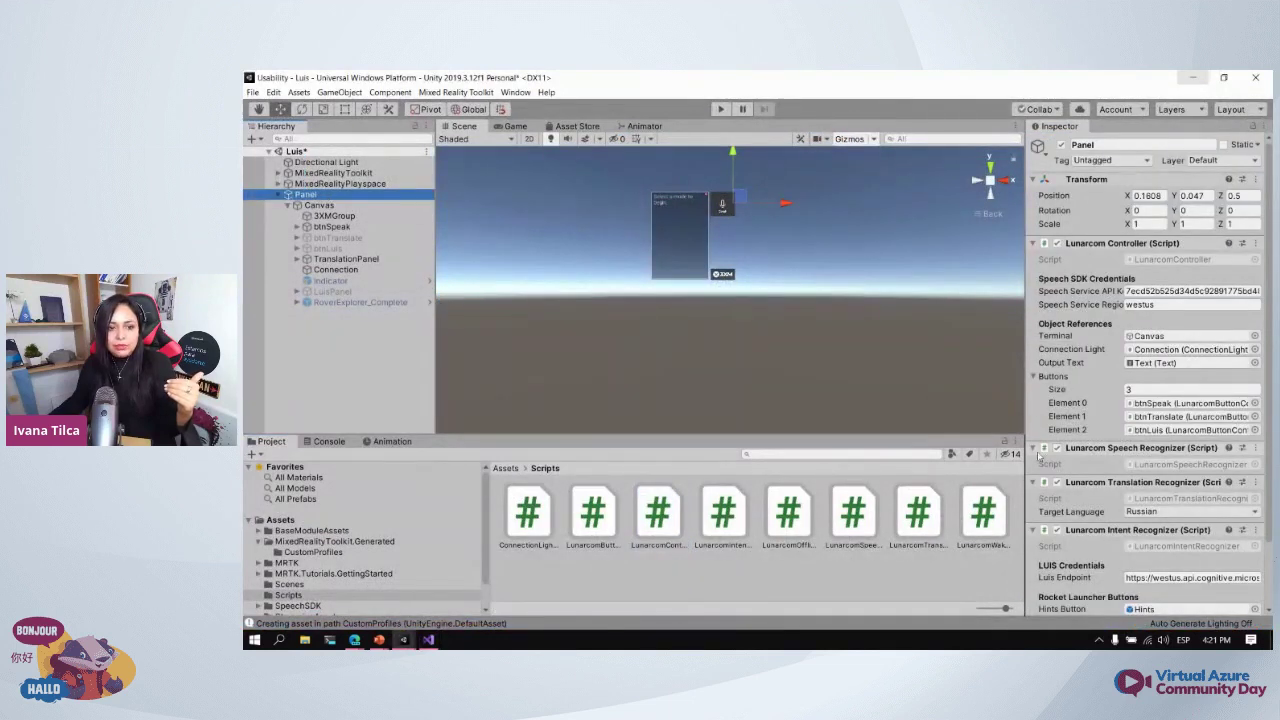
{"action": "left_click", "coordinate": [1034, 448]}
{"action": "left_click", "coordinate": [1034, 448]}
{"action": "left_click", "coordinate": [1034, 448]}
{"action": "left_click", "coordinate": [1034, 466]}
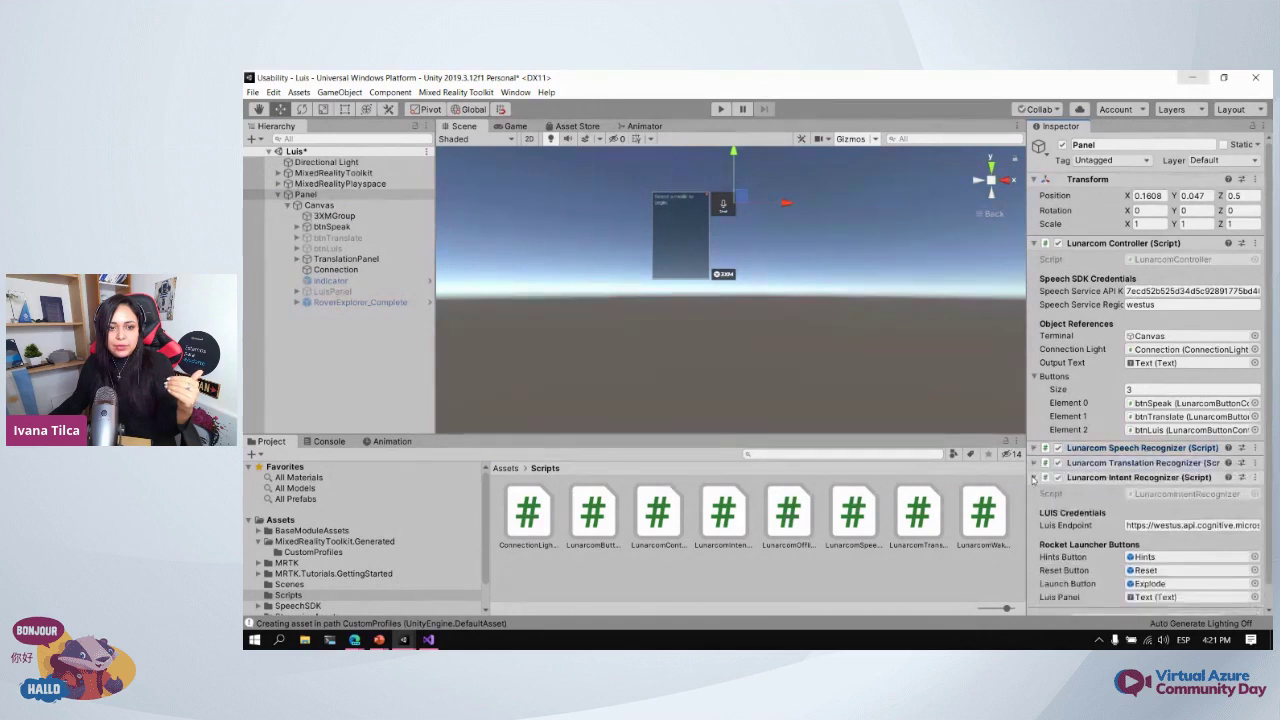
{"action": "left_click", "coordinate": [1034, 478]}
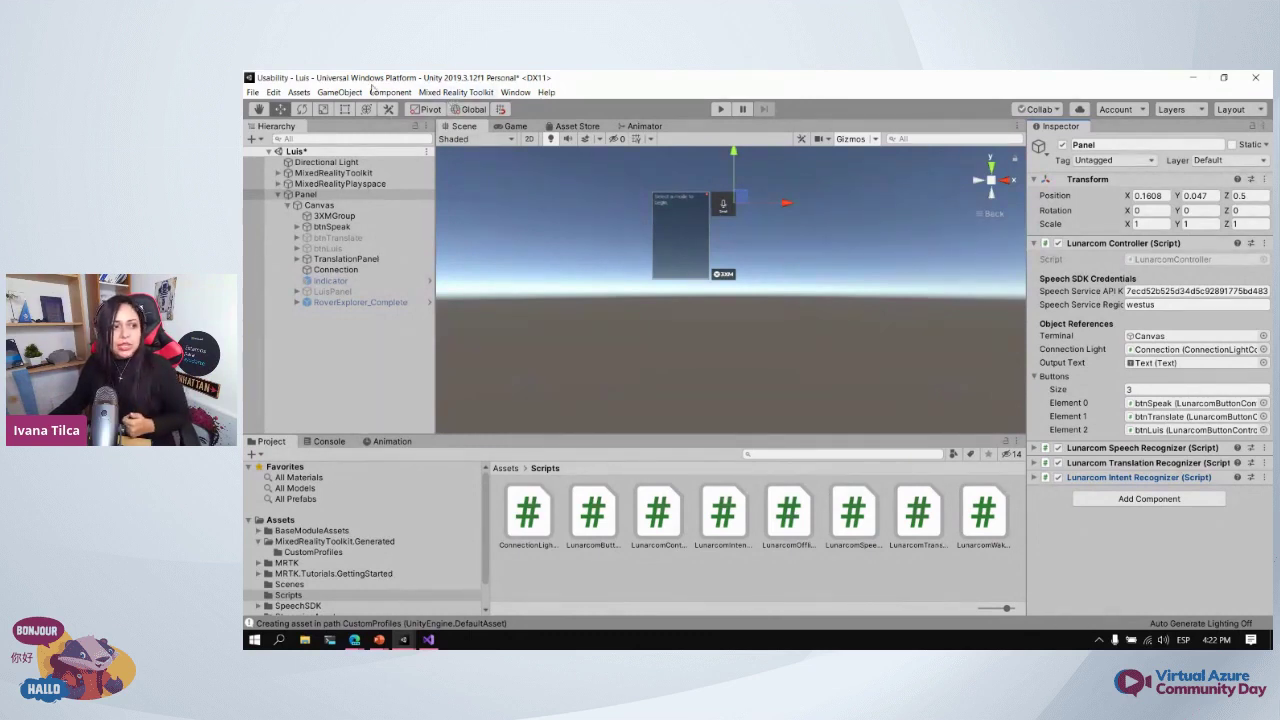
Step: Start a custom package import via Assets > Import Package > Custom Package
{"action": "left_click", "coordinate": [300, 93]}
{"action": "mouse_move", "coordinate": [357, 238]}
{"action": "left_click", "coordinate": [513, 235]}
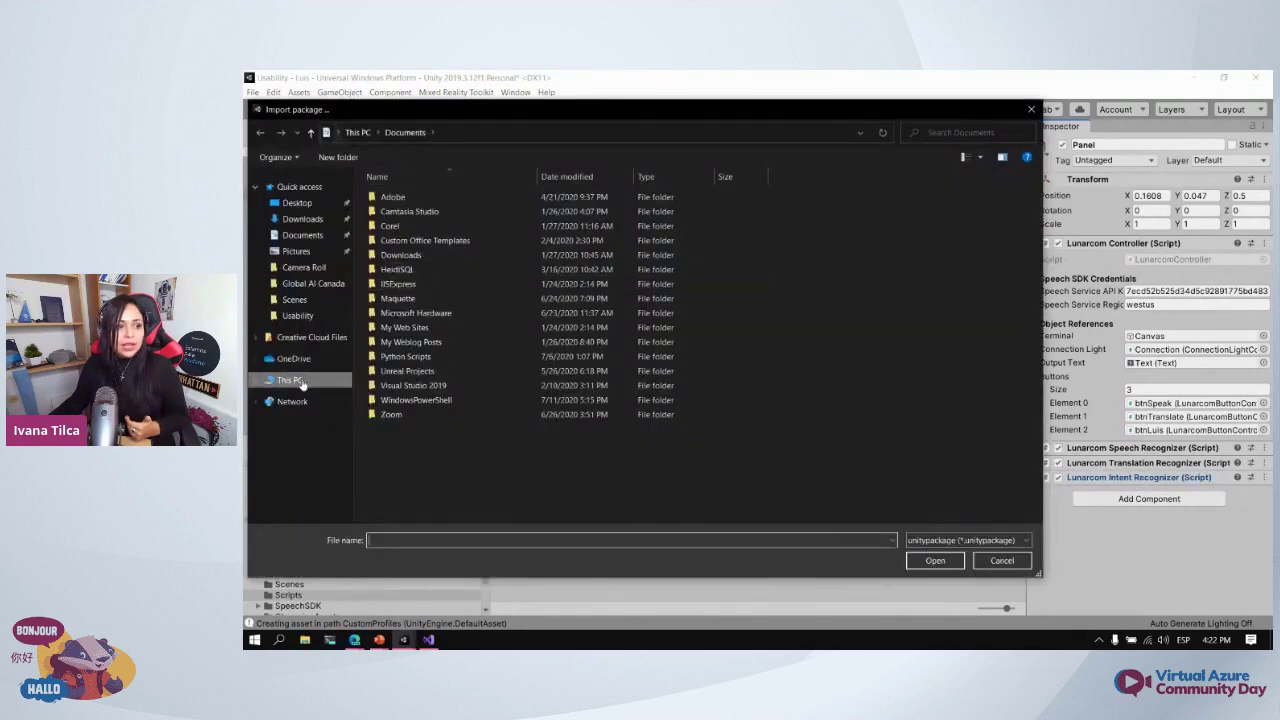
Step: Select Microsoft.CognitiveServices.Speech.1.11.0 in D:\PACKAGES UNITY, then cancel without importing
{"action": "left_click", "coordinate": [300, 383]}
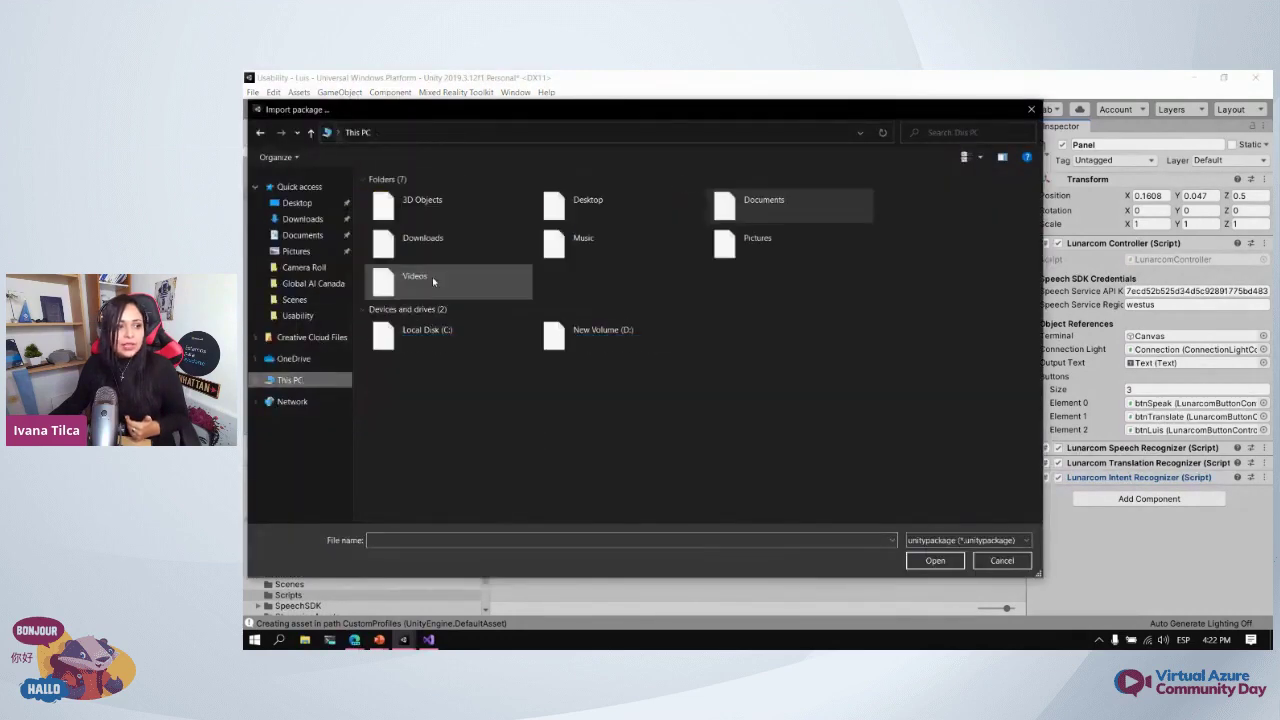
{"action": "double_click", "coordinate": [575, 335]}
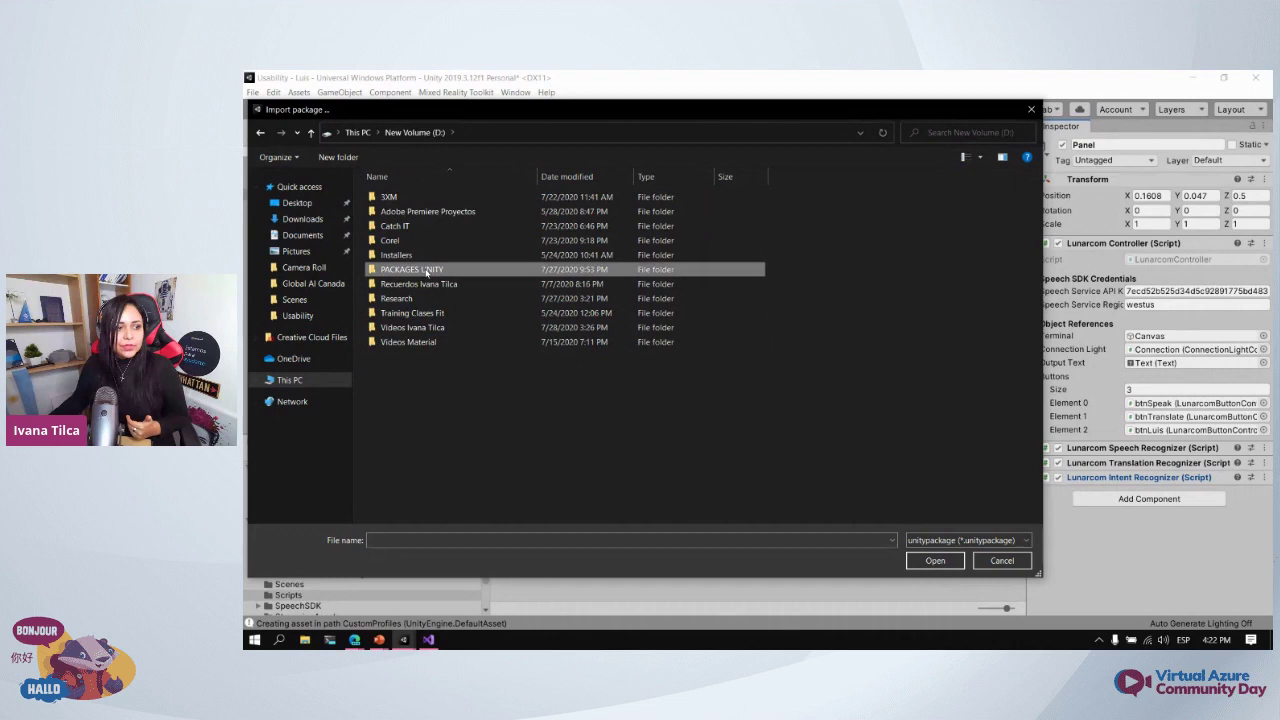
{"action": "double_click", "coordinate": [429, 269]}
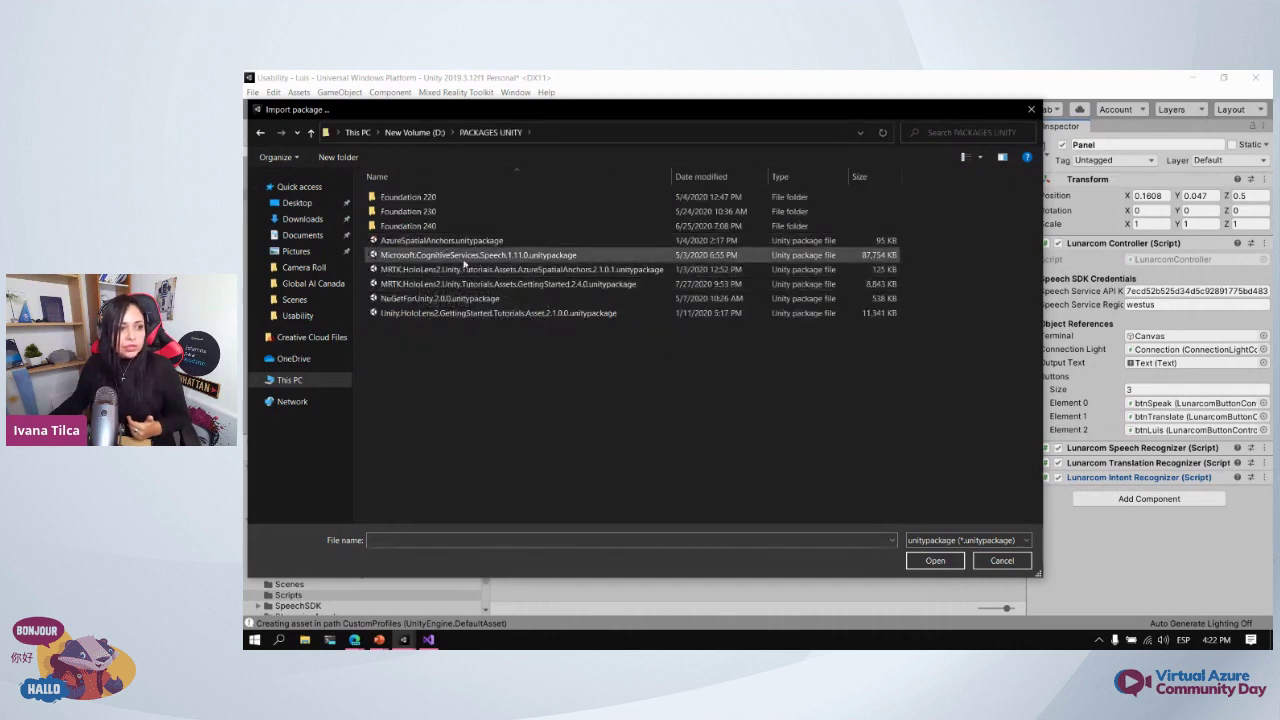
{"action": "left_click", "coordinate": [464, 258]}
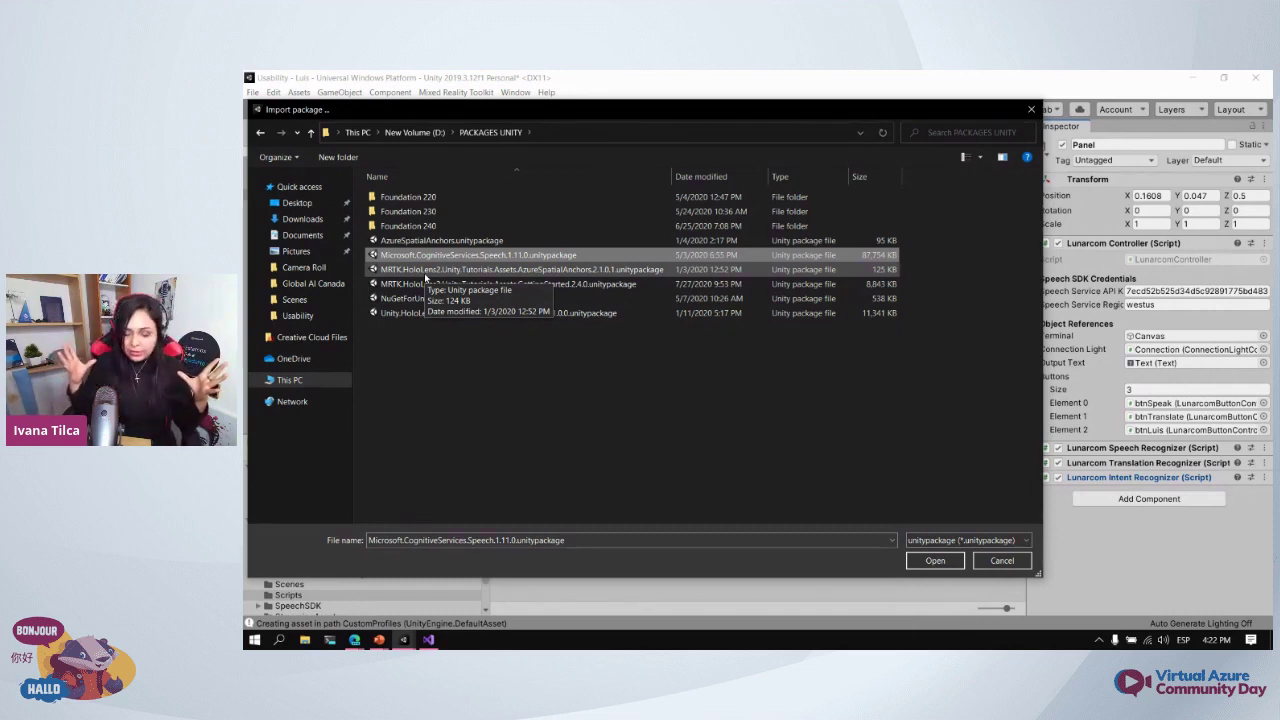
{"action": "left_click", "coordinate": [1002, 560]}
Step: Expand SpeechSDK > Plugins and look through its Android, iOS and x86 plugin folders
{"action": "scroll", "coordinate": [306, 562], "scroll_direction": "down", "scroll_amount": 1}
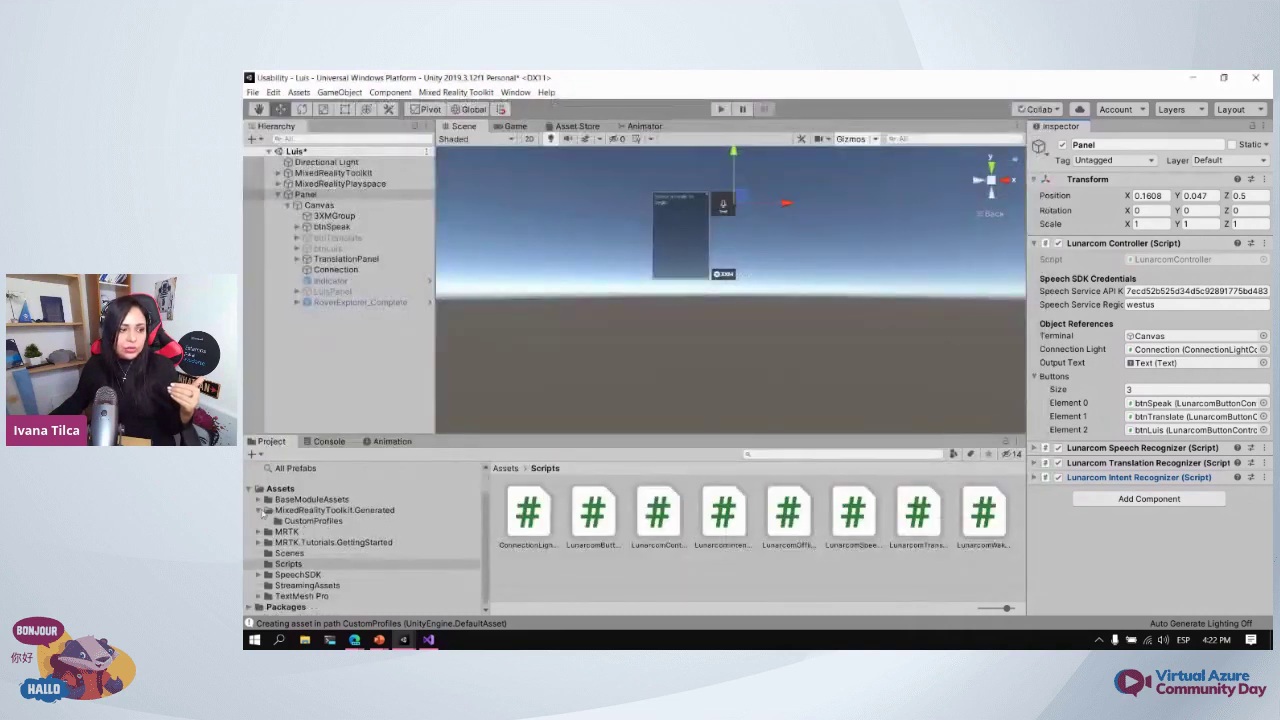
{"action": "left_click", "coordinate": [259, 511]}
{"action": "left_click", "coordinate": [258, 575]}
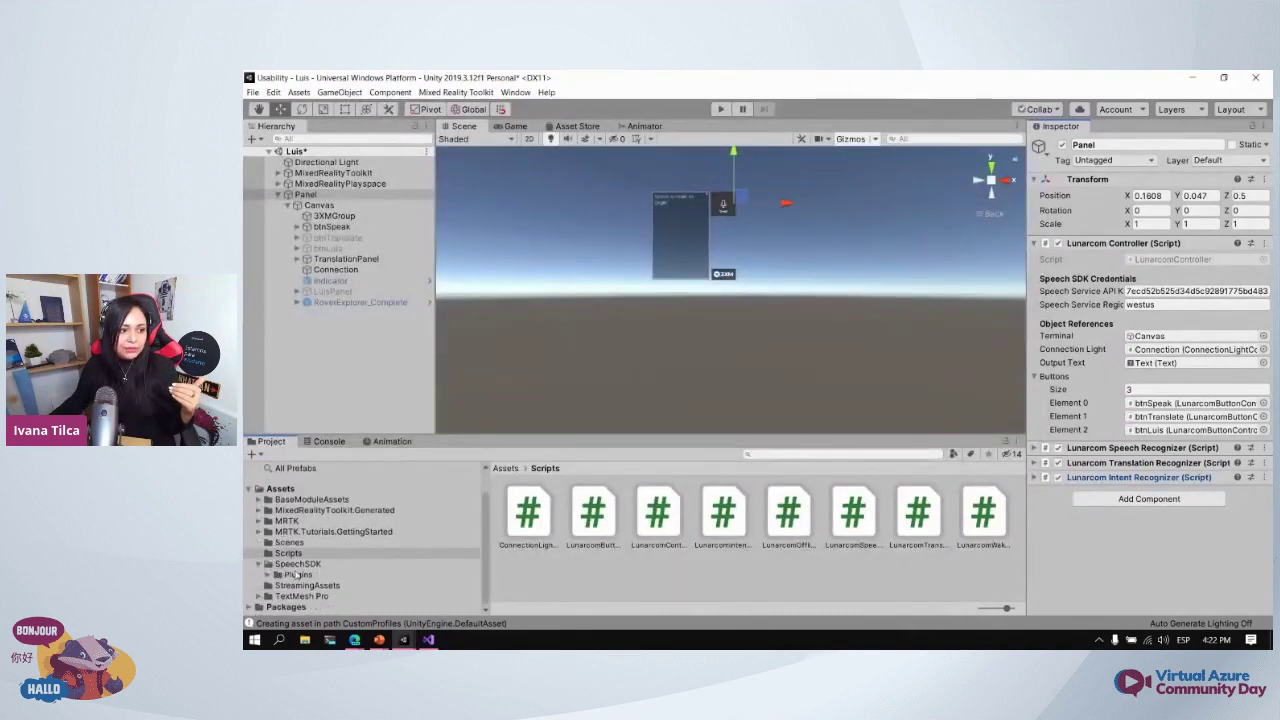
{"action": "left_click", "coordinate": [268, 575]}
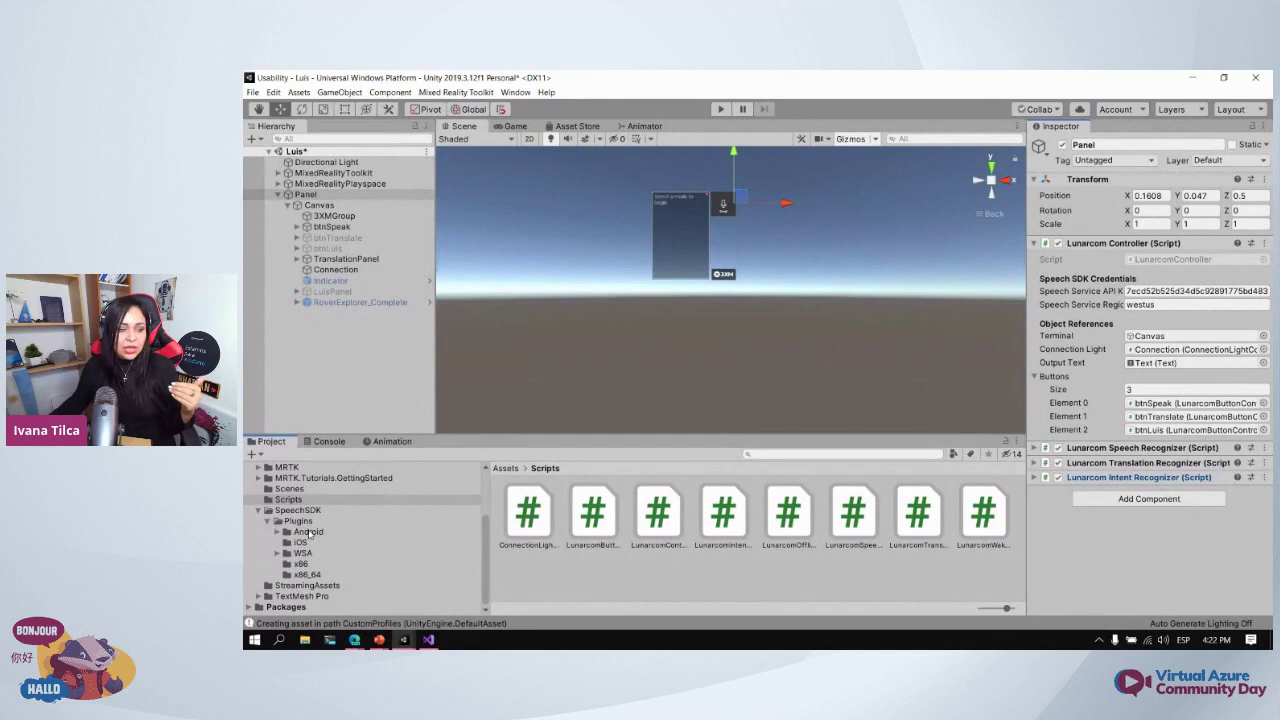
{"action": "left_click", "coordinate": [306, 522]}
{"action": "left_click", "coordinate": [309, 532]}
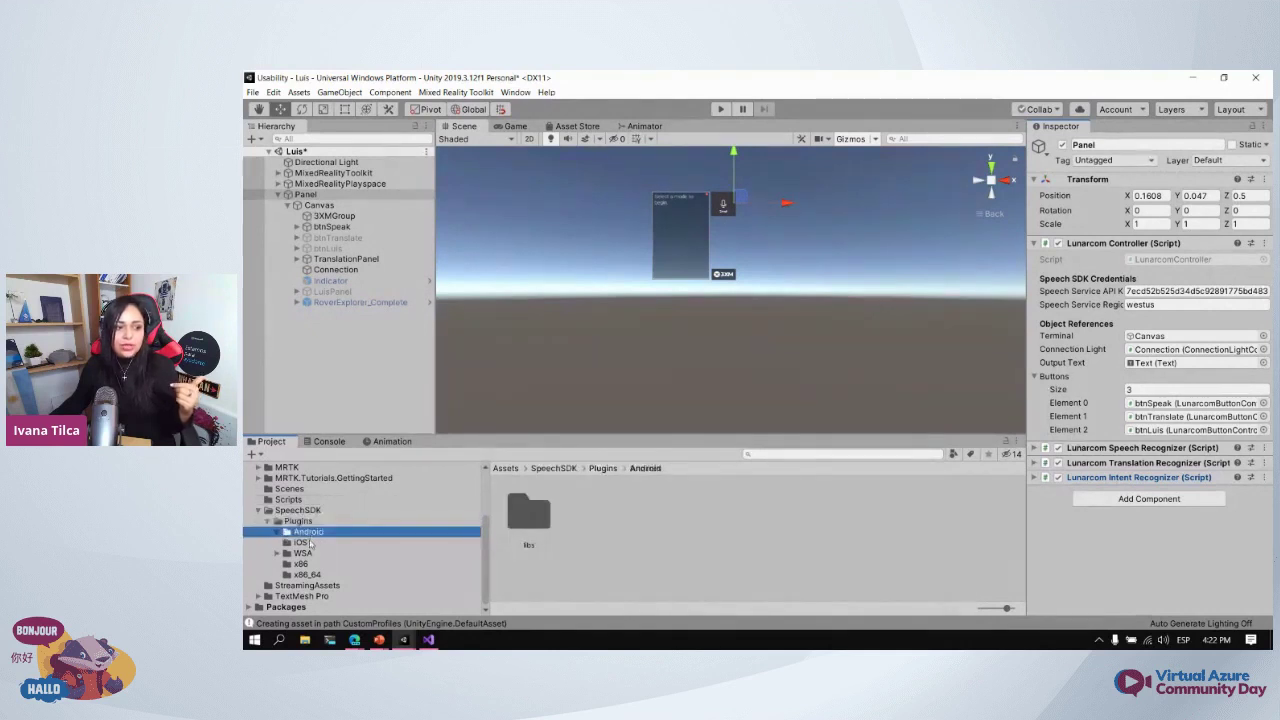
{"action": "left_click", "coordinate": [302, 543]}
{"action": "left_click", "coordinate": [301, 564]}
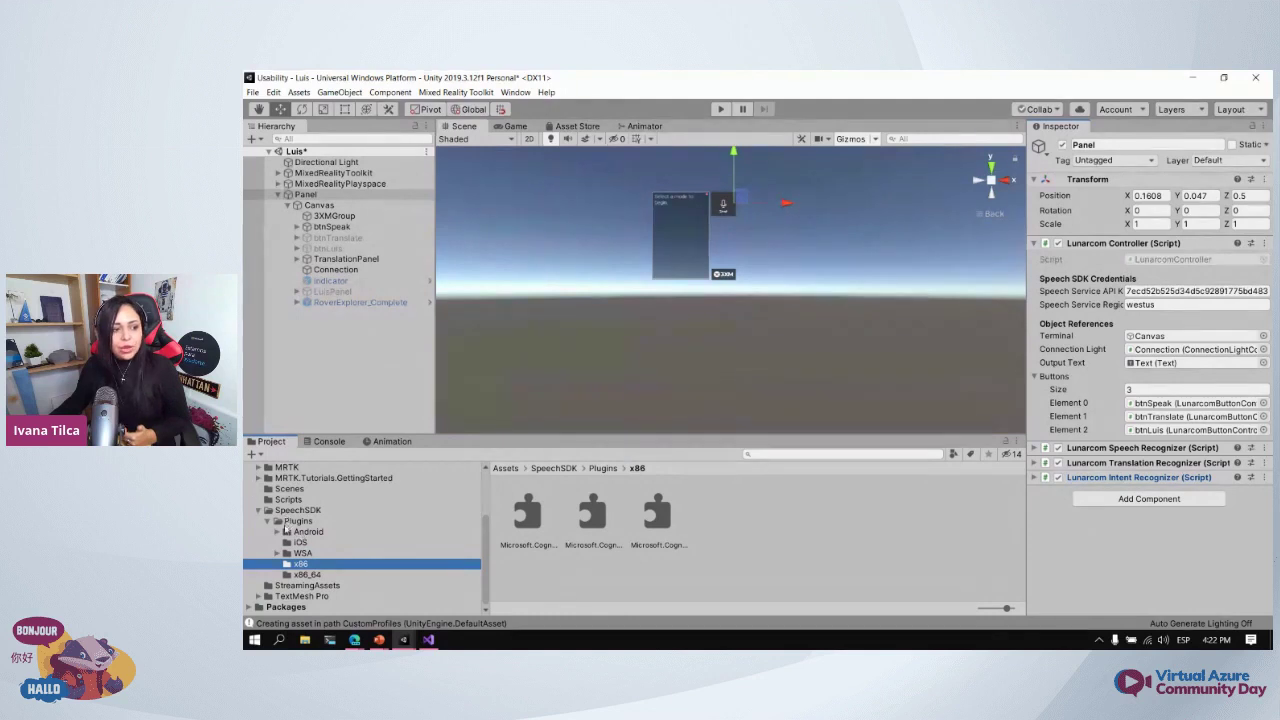
{"action": "left_click", "coordinate": [266, 511]}
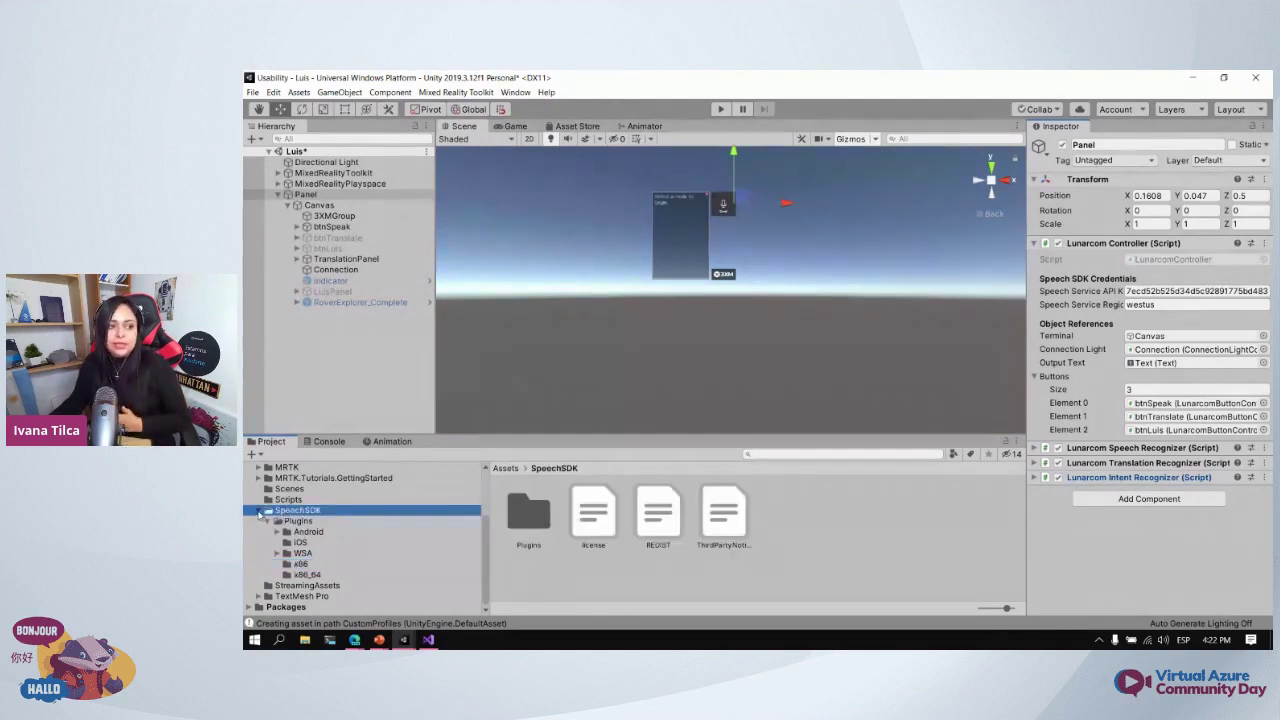
{"action": "left_click", "coordinate": [259, 511]}
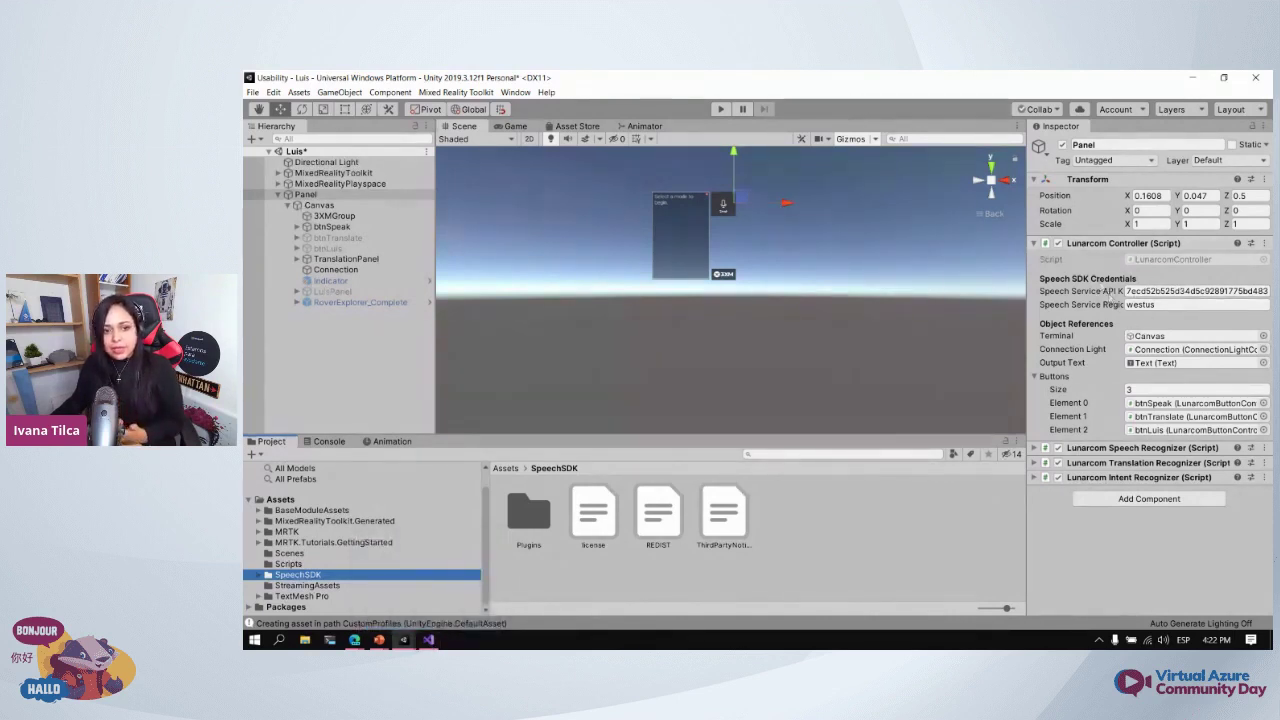
Step: Highlight the Speech Service API key value
{"action": "left_click_drag", "start_coordinate": [1128, 290], "coordinate": [1268, 290]}
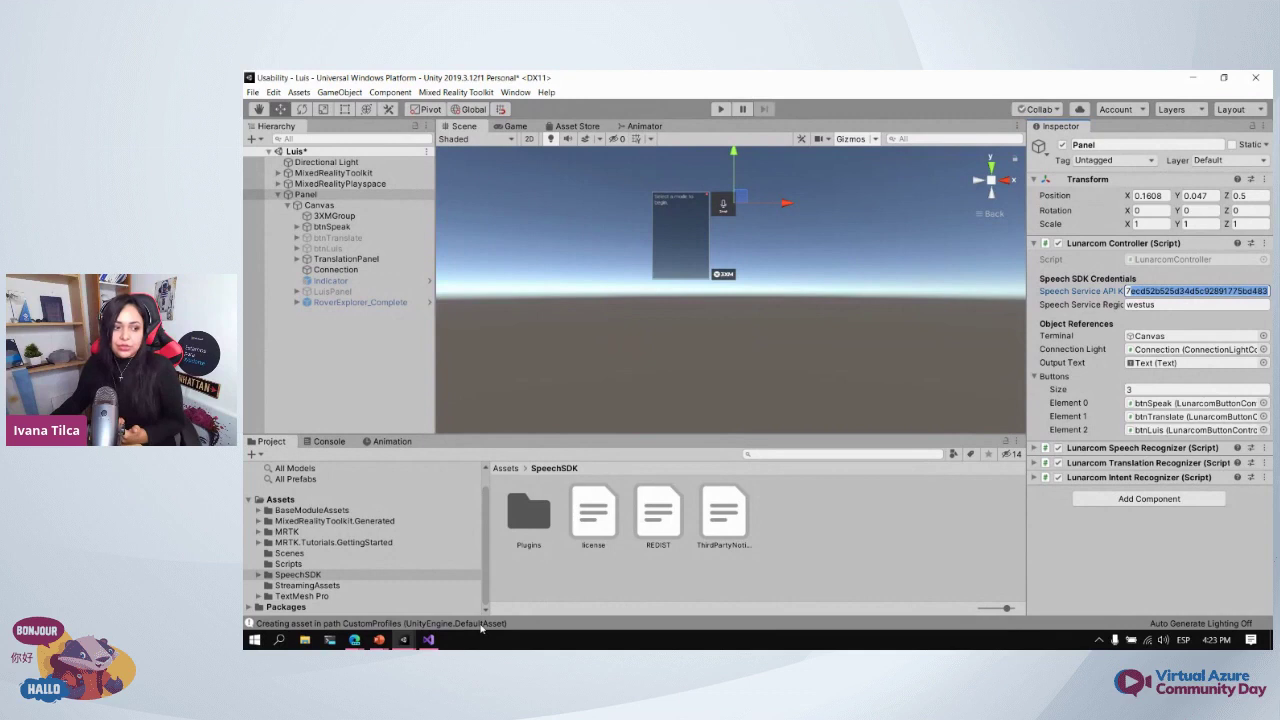
{"action": "mouse_move", "coordinate": [428, 640]}
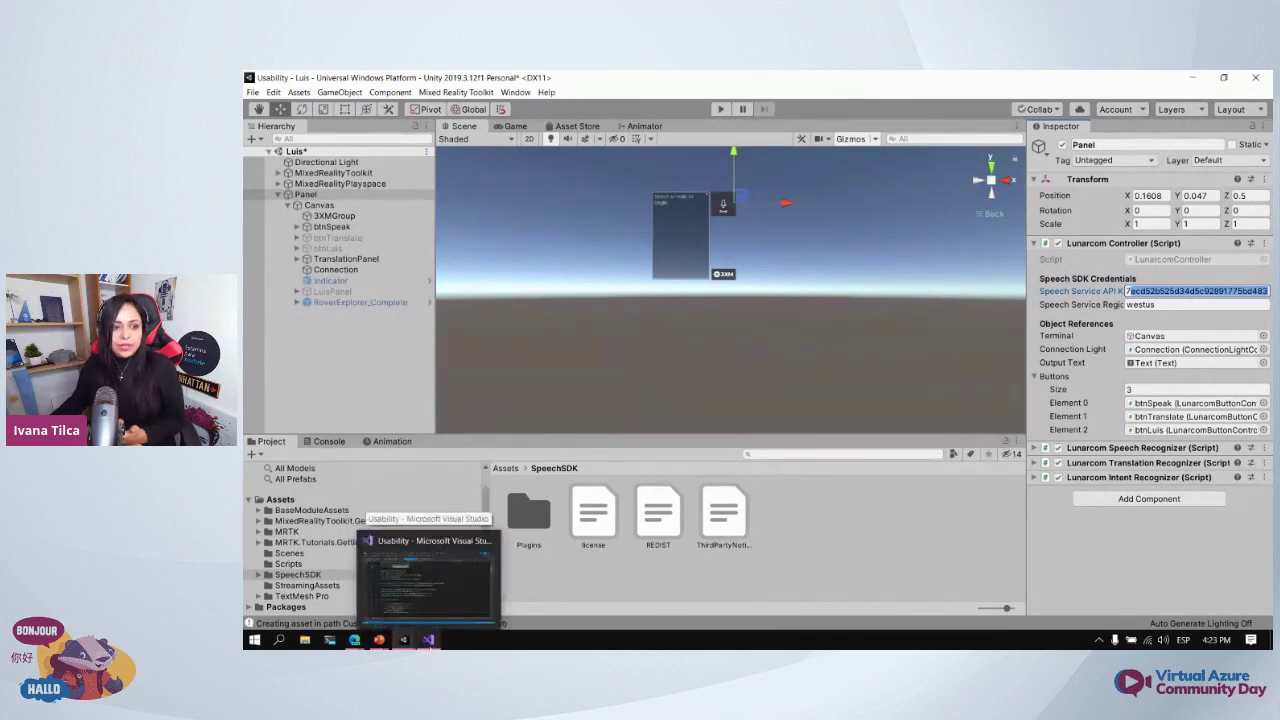
{"action": "mouse_move", "coordinate": [355, 640]}
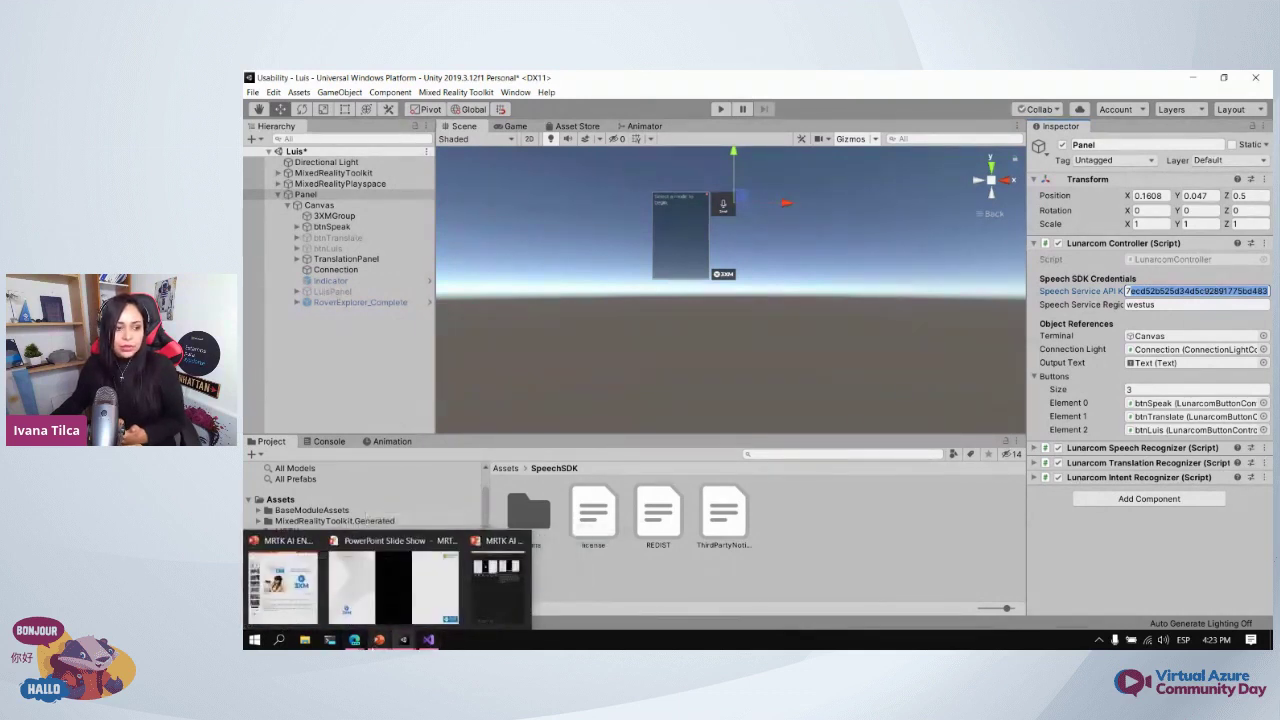
{"action": "left_click", "coordinate": [428, 640]}
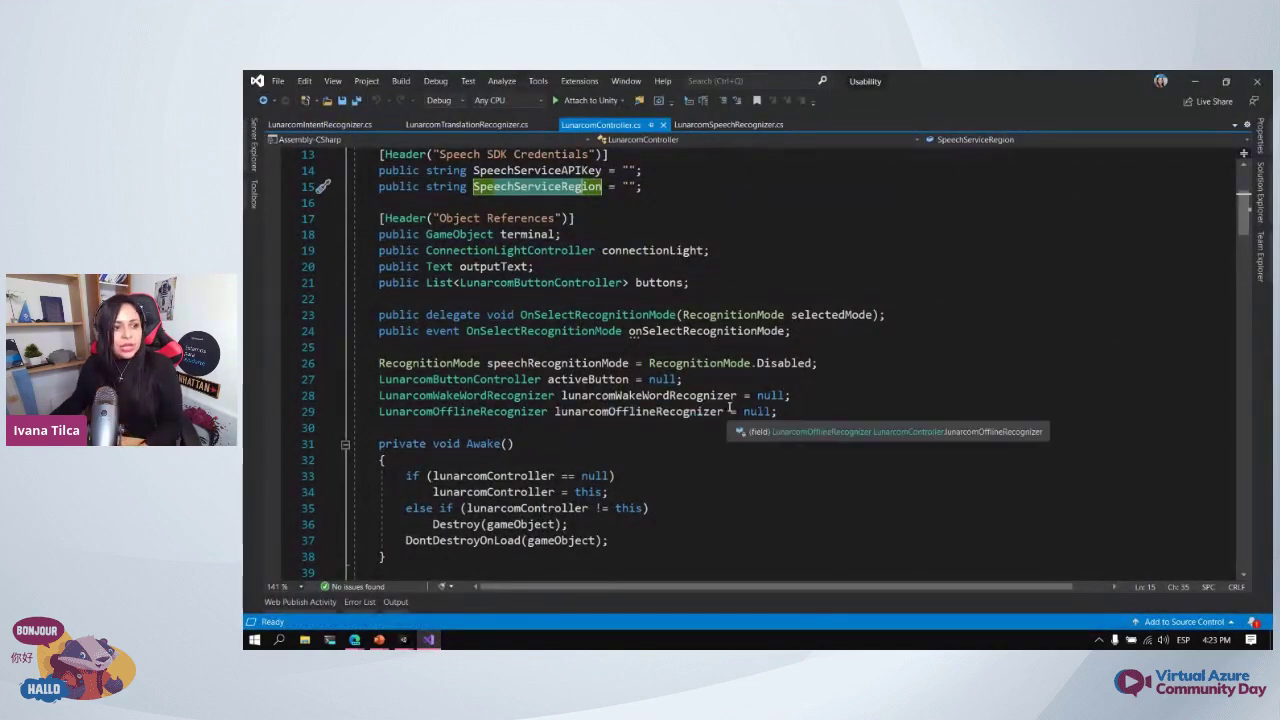
{"action": "scroll", "coordinate": [730, 410], "scroll_direction": "up", "scroll_amount": 2}
{"action": "left_click", "coordinate": [505, 267]}
{"action": "double_click", "coordinate": [638, 267]}
{"action": "left_click", "coordinate": [644, 283]}
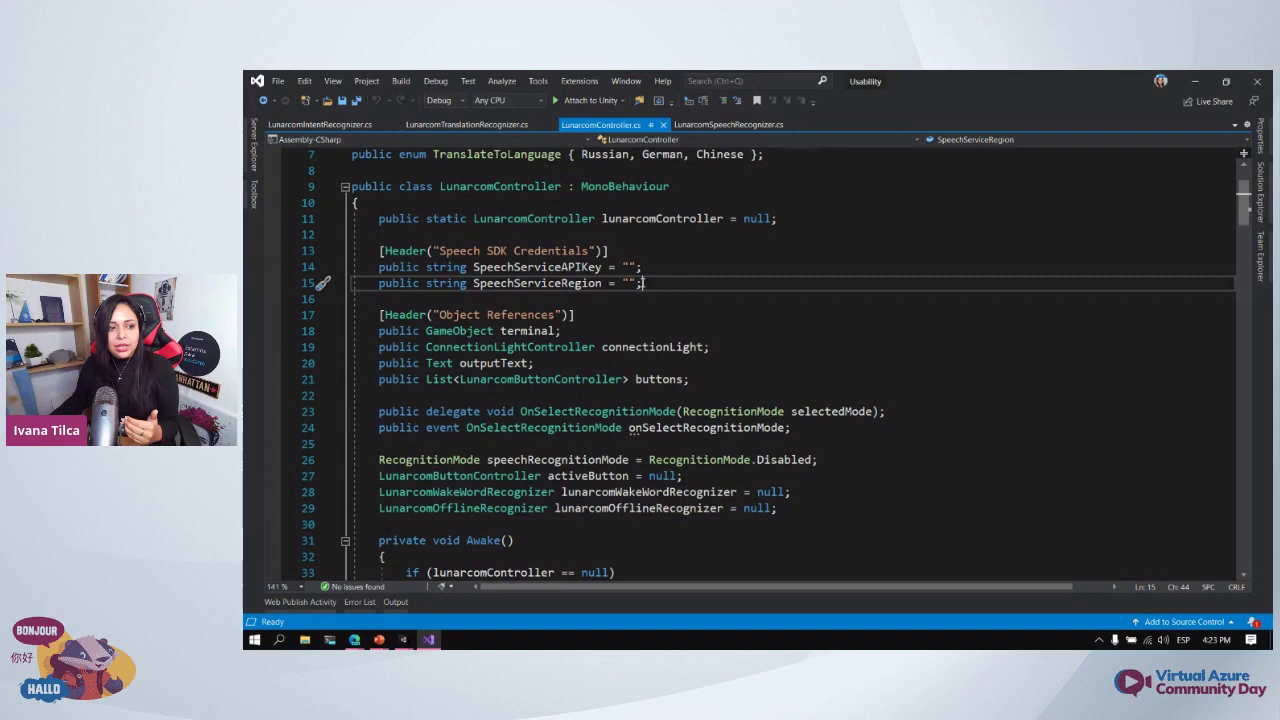
{"action": "scroll", "coordinate": [643, 283], "scroll_direction": "down", "scroll_amount": 16}
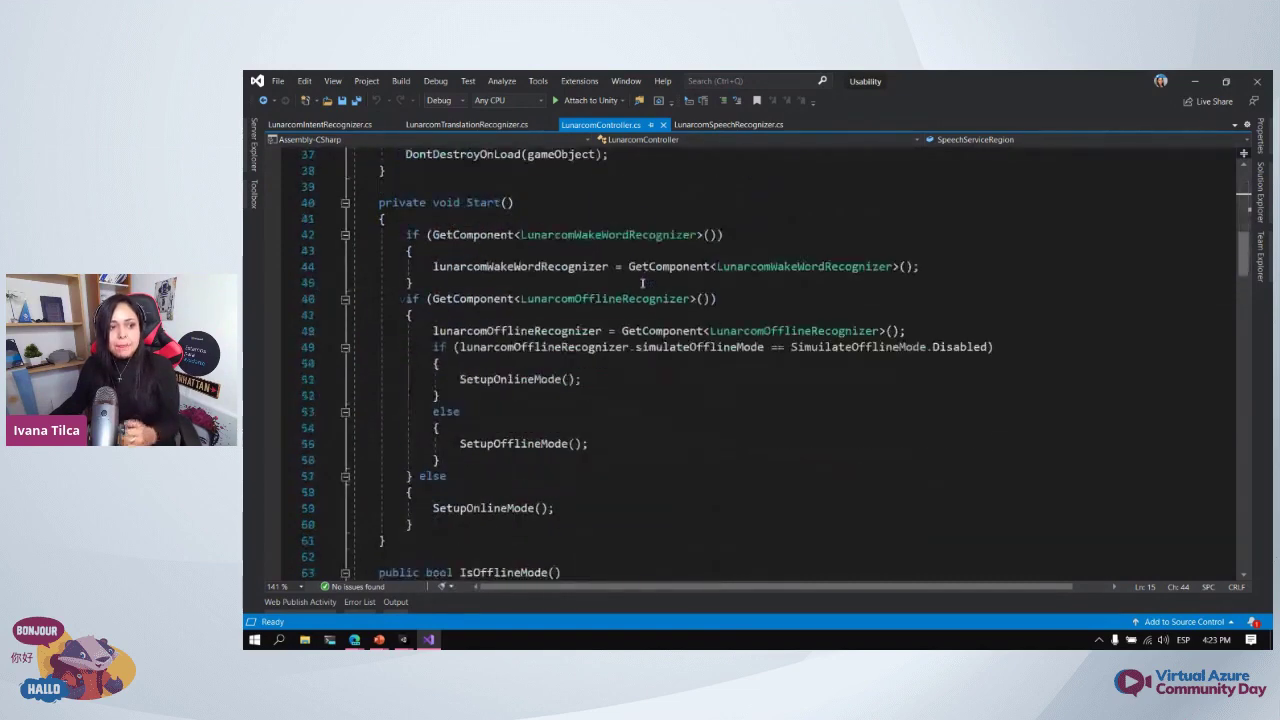
{"action": "scroll", "coordinate": [643, 283], "scroll_direction": "down", "scroll_amount": 13}
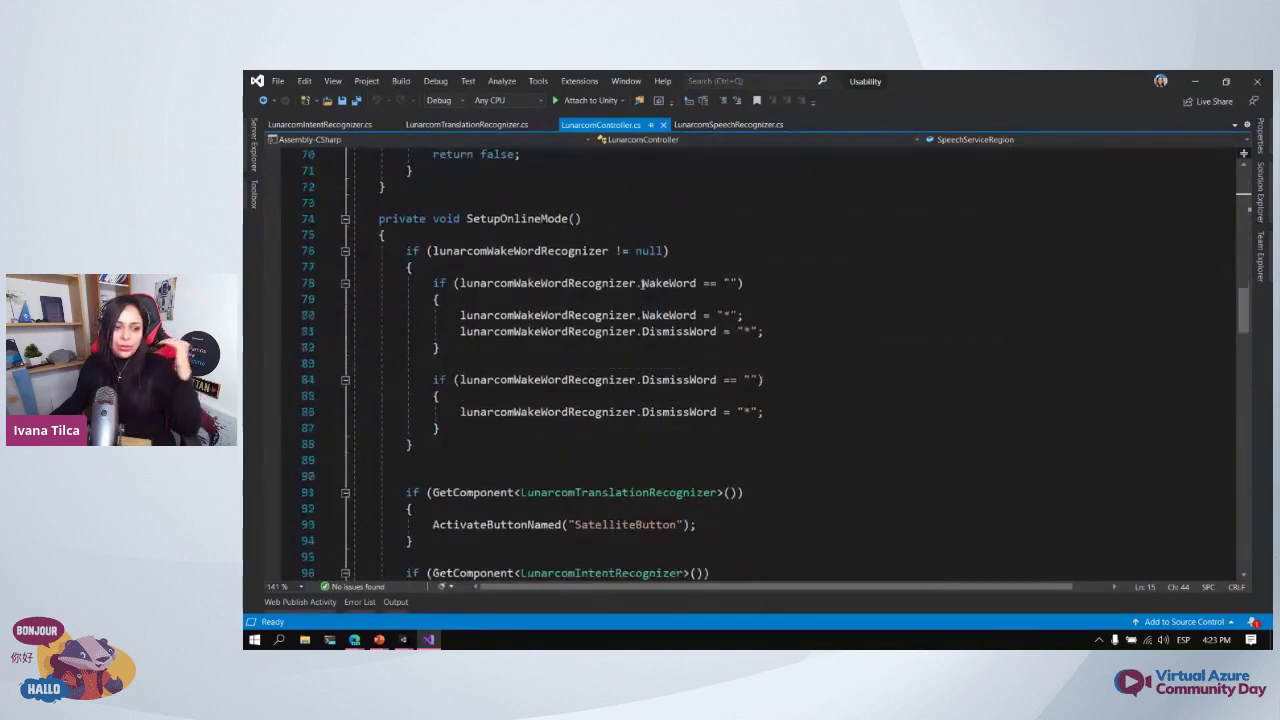
{"action": "scroll", "coordinate": [643, 285], "scroll_direction": "down", "scroll_amount": 20}
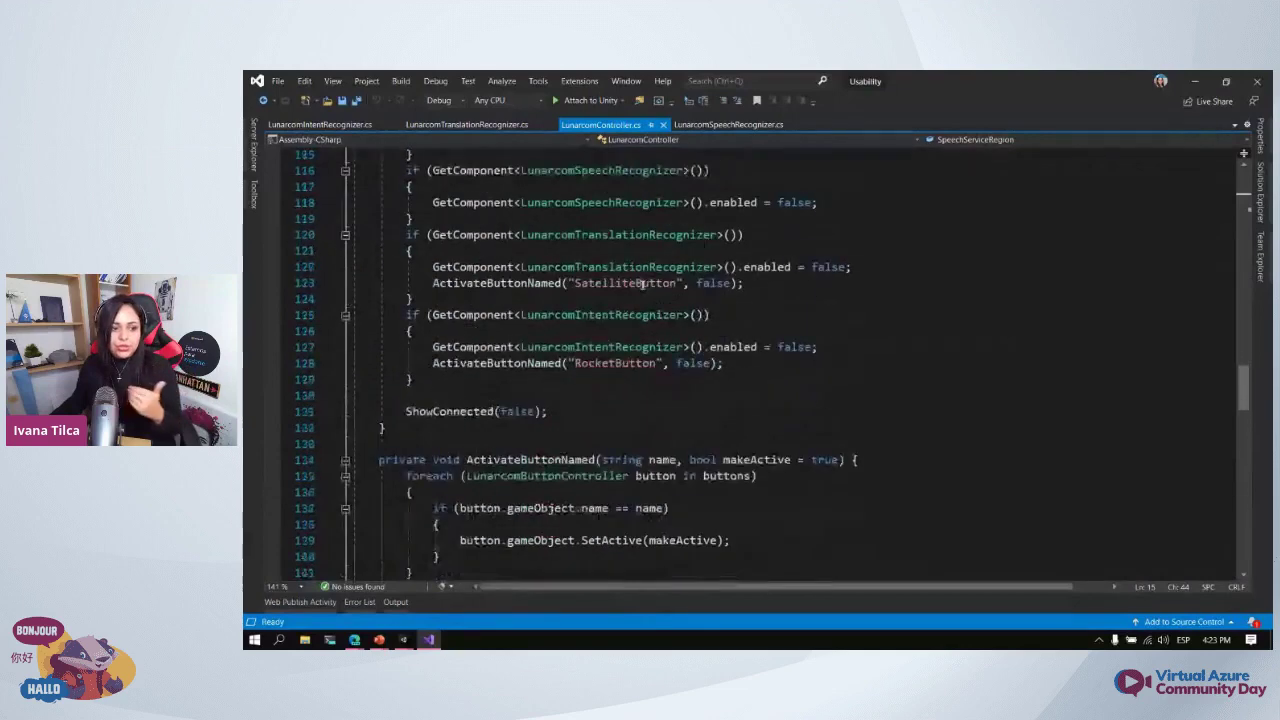
{"action": "scroll", "coordinate": [643, 285], "scroll_direction": "down", "scroll_amount": 10}
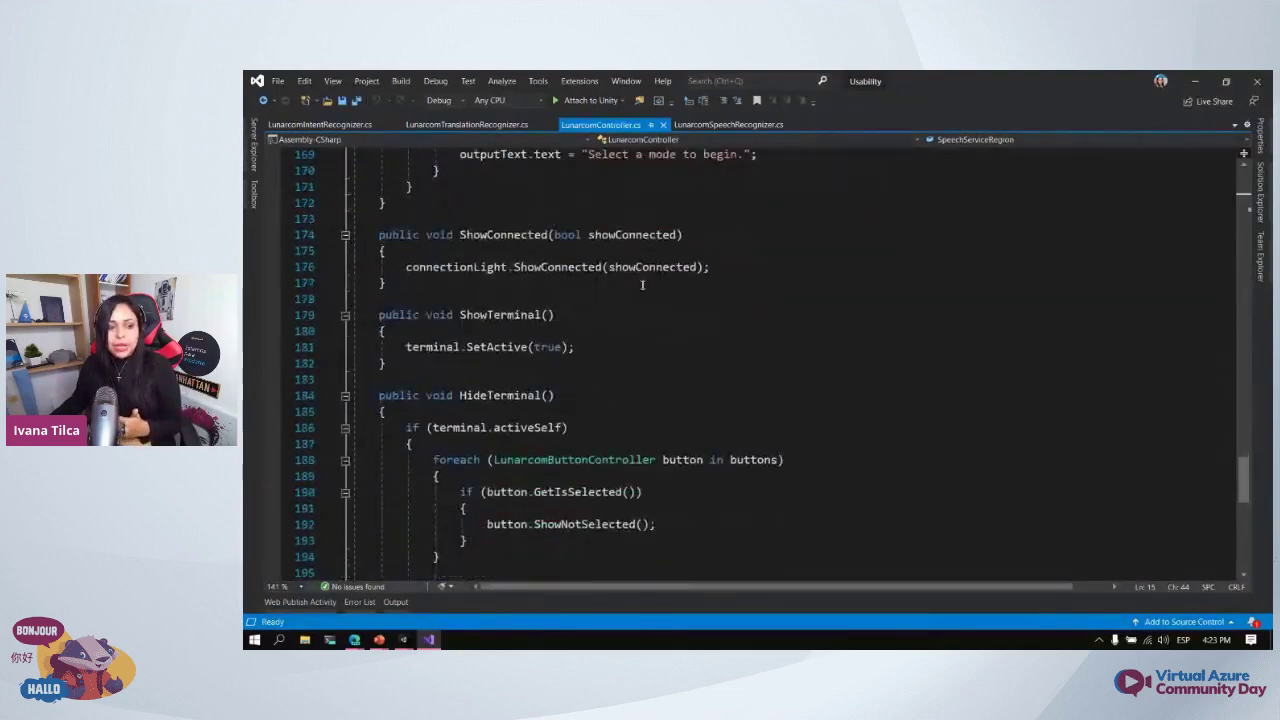
{"action": "scroll", "coordinate": [643, 285], "scroll_direction": "down", "scroll_amount": 2}
{"action": "scroll", "coordinate": [630, 298], "scroll_direction": "up", "scroll_amount": 1}
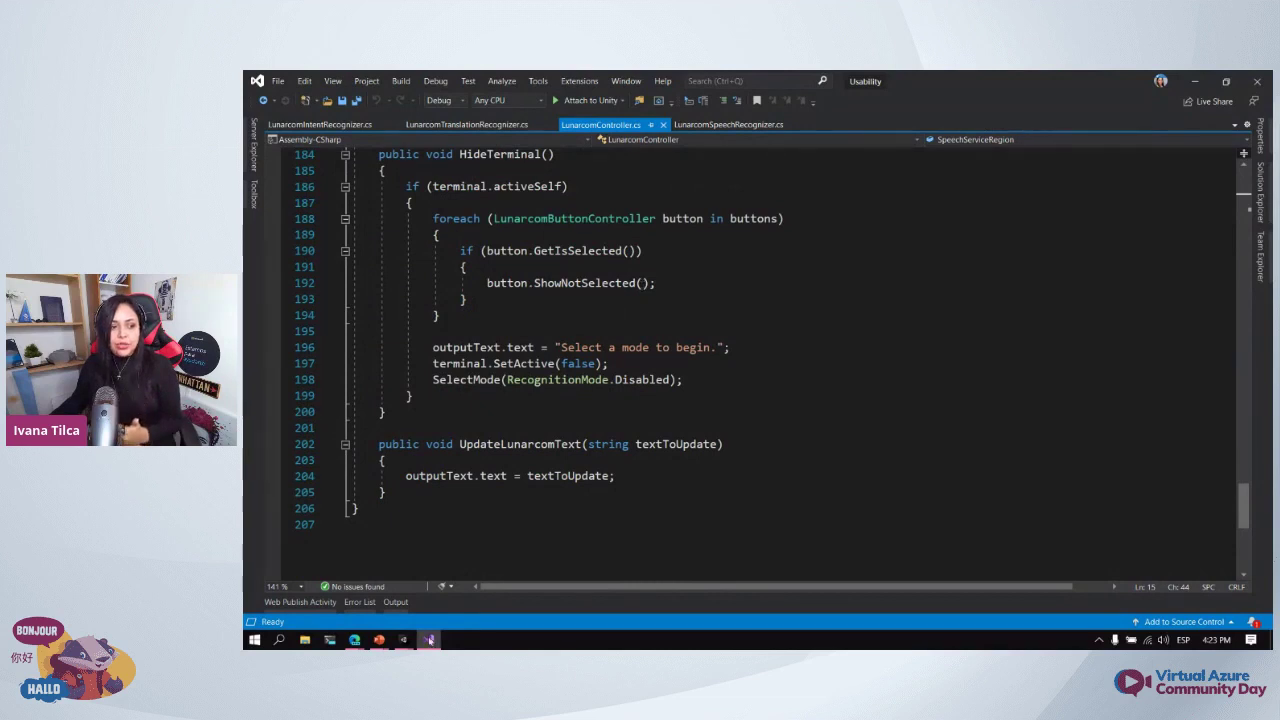
{"action": "mouse_move", "coordinate": [429, 640]}
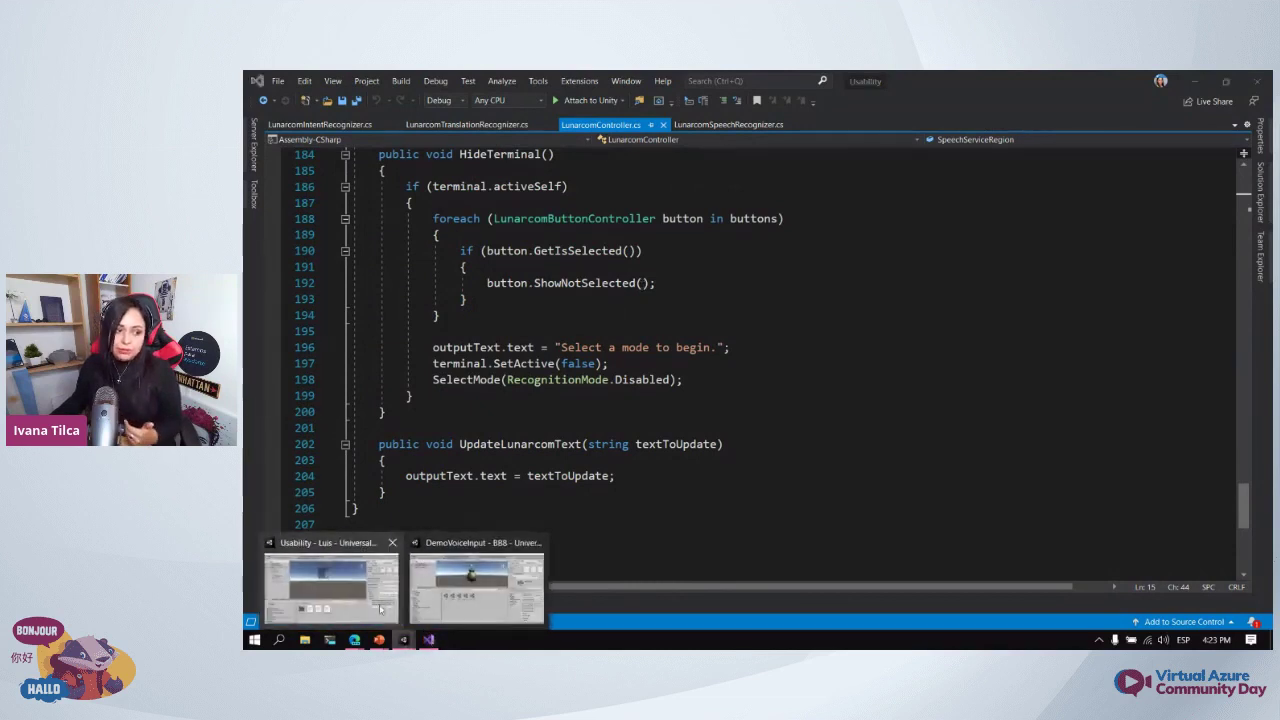
{"action": "left_click", "coordinate": [371, 608]}
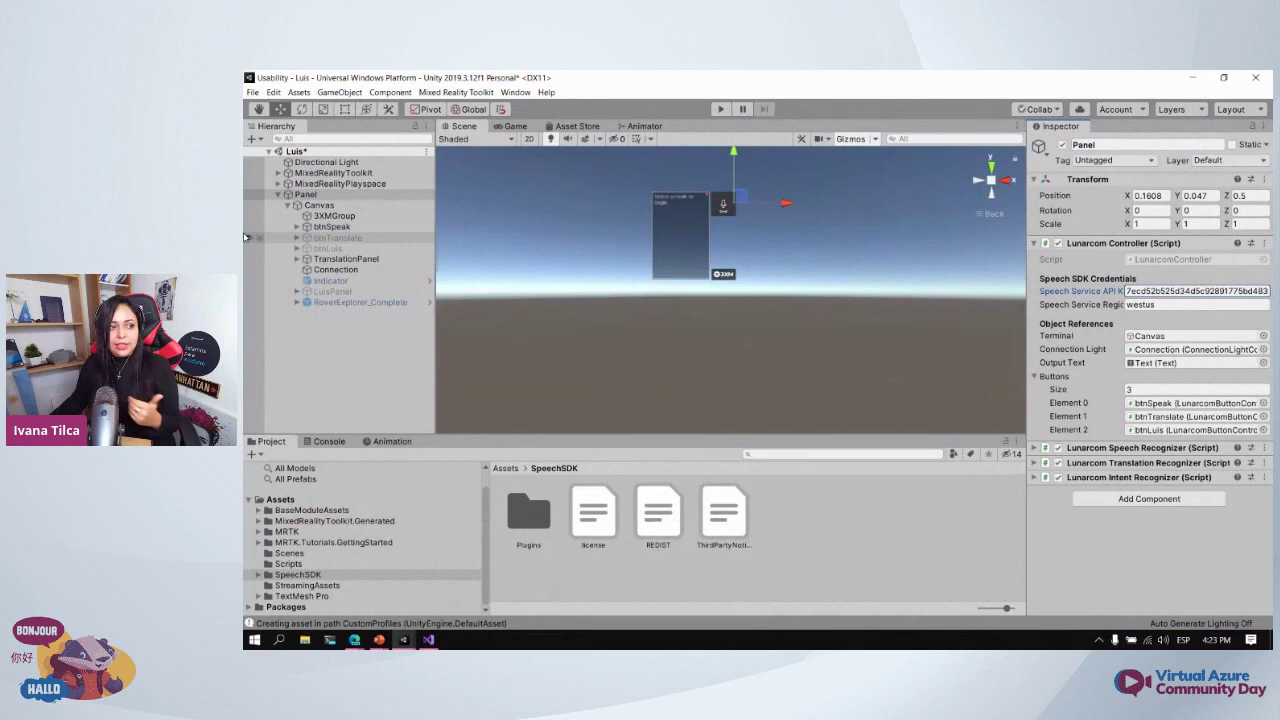
Step: Inspect how the btnSpeak mic button and the Panel's Lunarcom components are wired
{"action": "left_click", "coordinate": [318, 195]}
{"action": "left_click", "coordinate": [717, 211]}
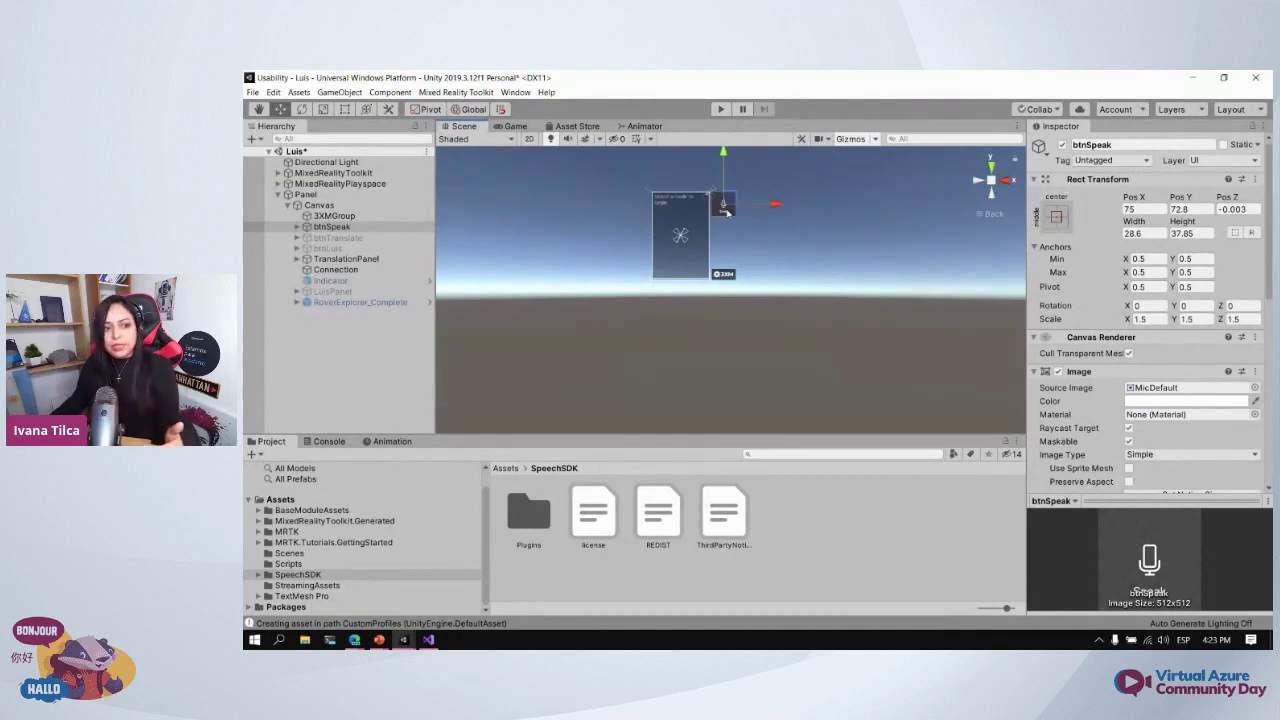
{"action": "left_click", "coordinate": [345, 228]}
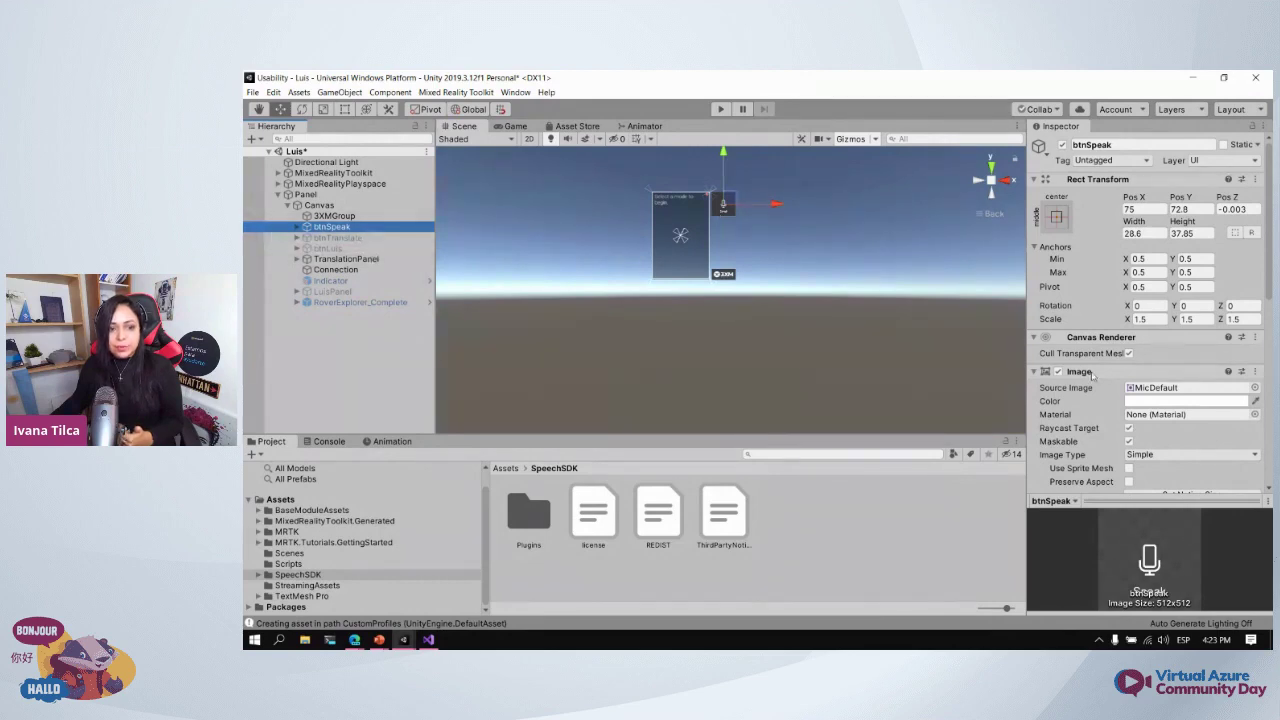
{"action": "scroll", "coordinate": [1140, 430], "scroll_direction": "down", "scroll_amount": 5}
{"action": "left_click", "coordinate": [1134, 505]}
{"action": "scroll", "coordinate": [1120, 455], "scroll_direction": "up", "scroll_amount": 7}
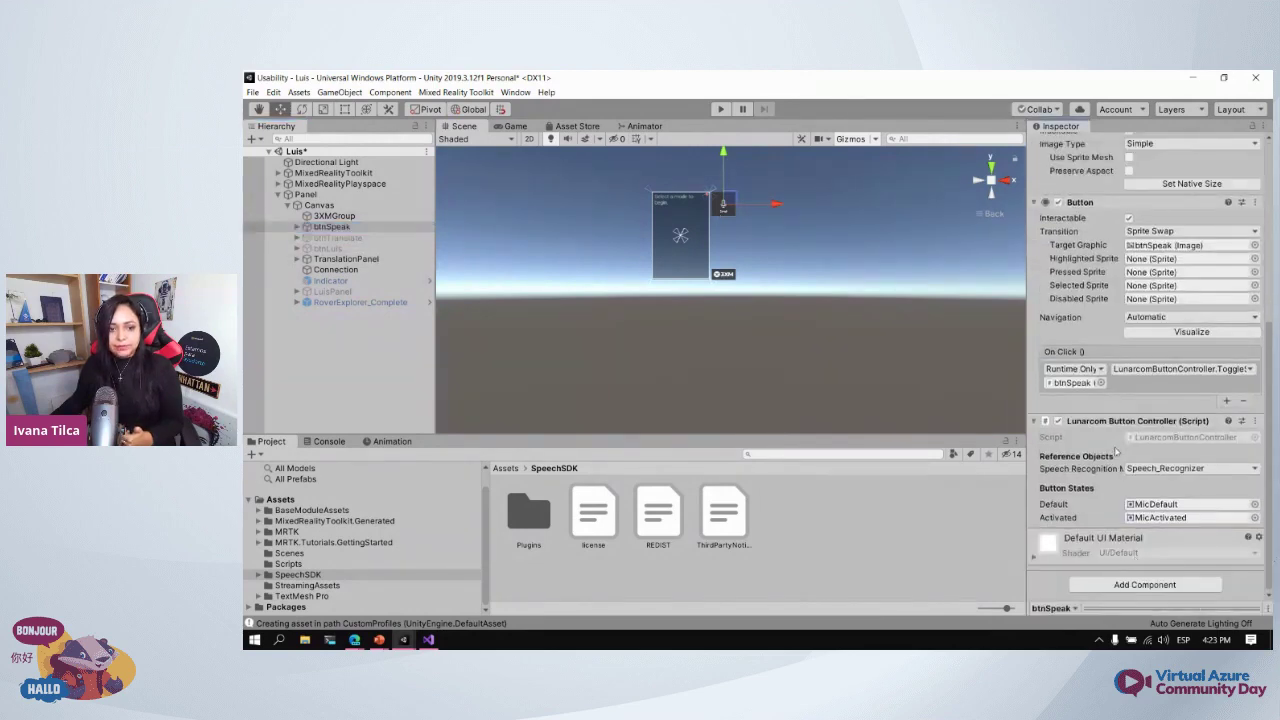
{"action": "scroll", "coordinate": [1116, 452], "scroll_direction": "down", "scroll_amount": 5}
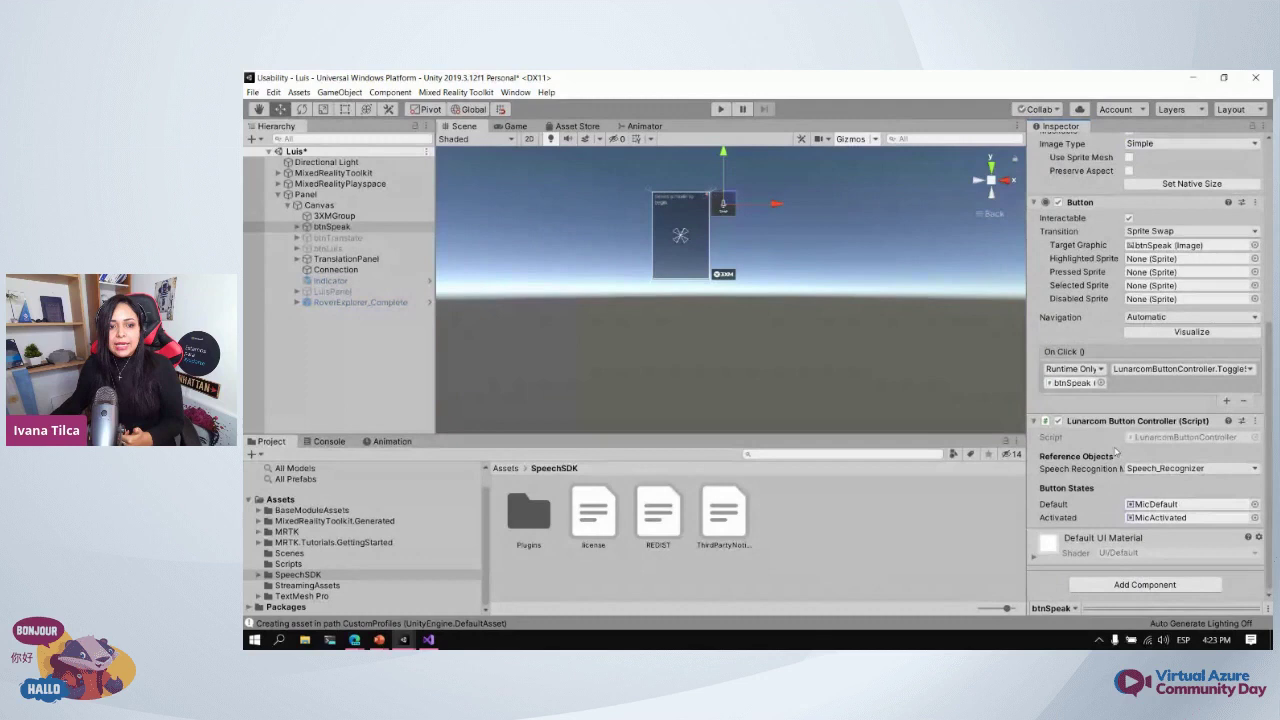
{"action": "left_click", "coordinate": [305, 194]}
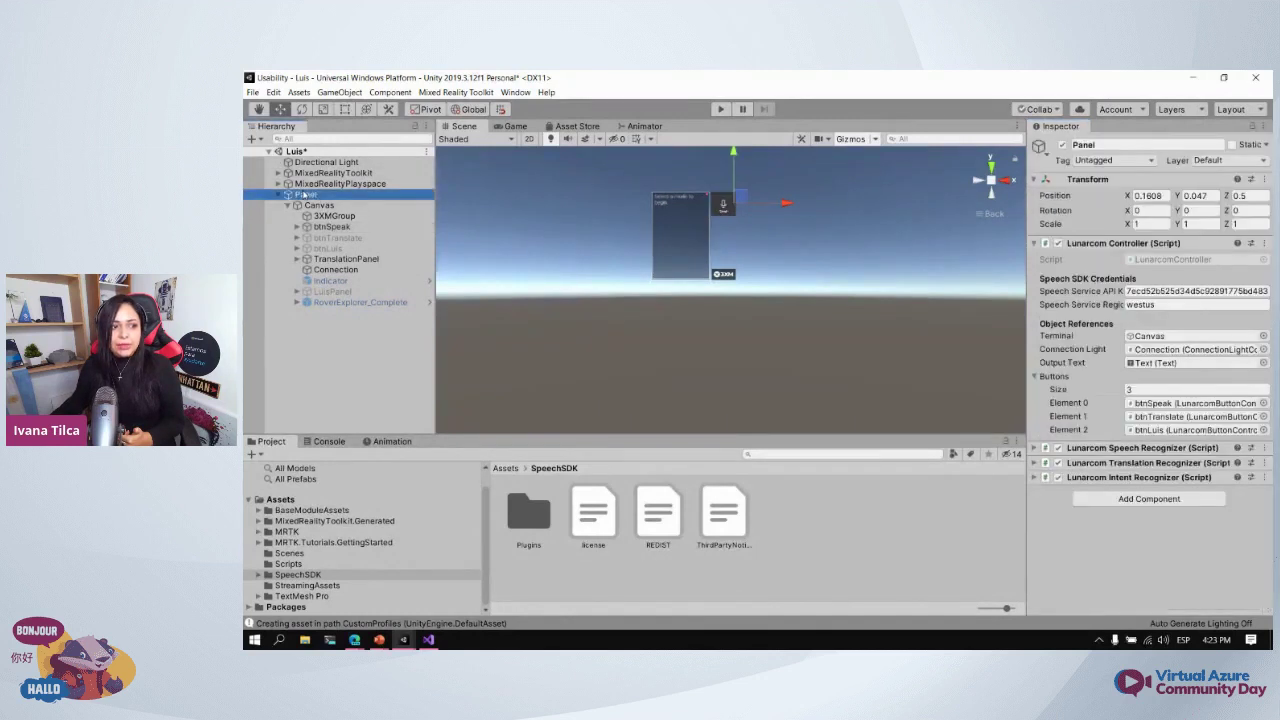
Step: Open the LunarcomSpeechRecognizer script from Assets/Scripts in Visual Studio
{"action": "left_click", "coordinate": [289, 564]}
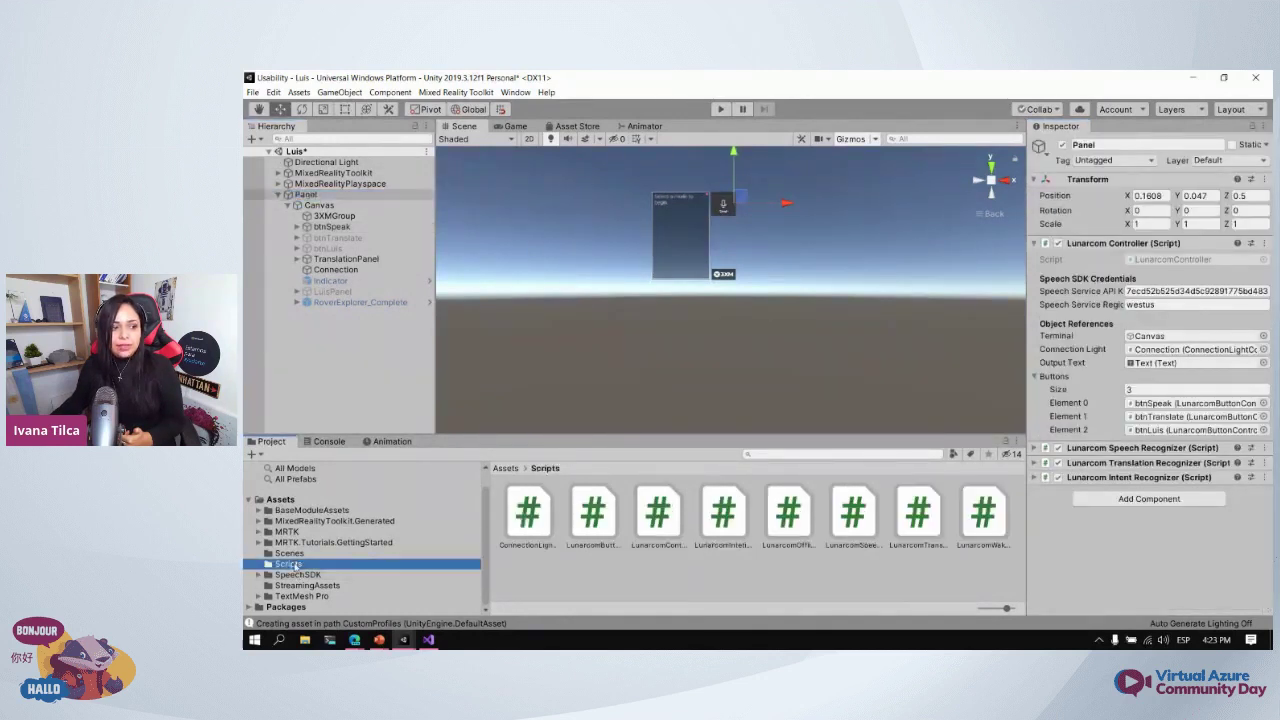
{"action": "left_click", "coordinate": [853, 515]}
{"action": "double_click", "coordinate": [858, 518]}
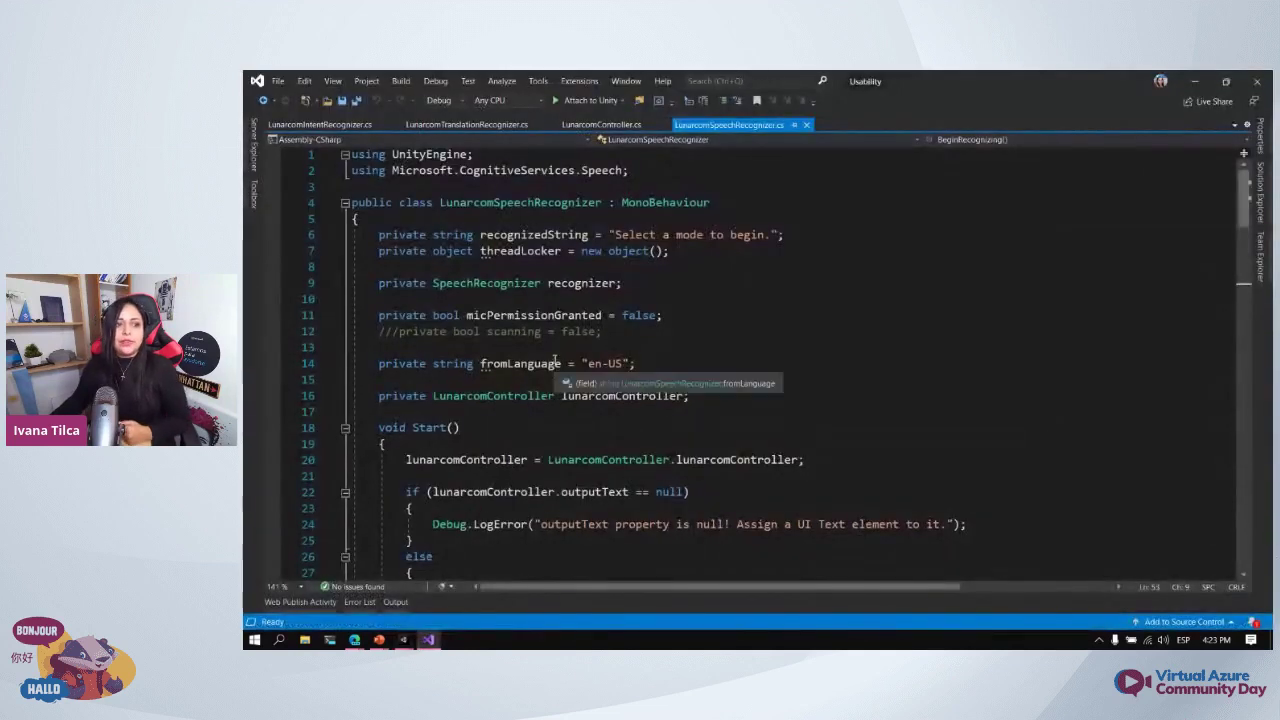
Step: Highlight the default mode-selection message and the en-US fromLanguage value
{"action": "left_click", "coordinate": [615, 235]}
{"action": "left_click_drag", "start_coordinate": [615, 235], "coordinate": [766, 235]}
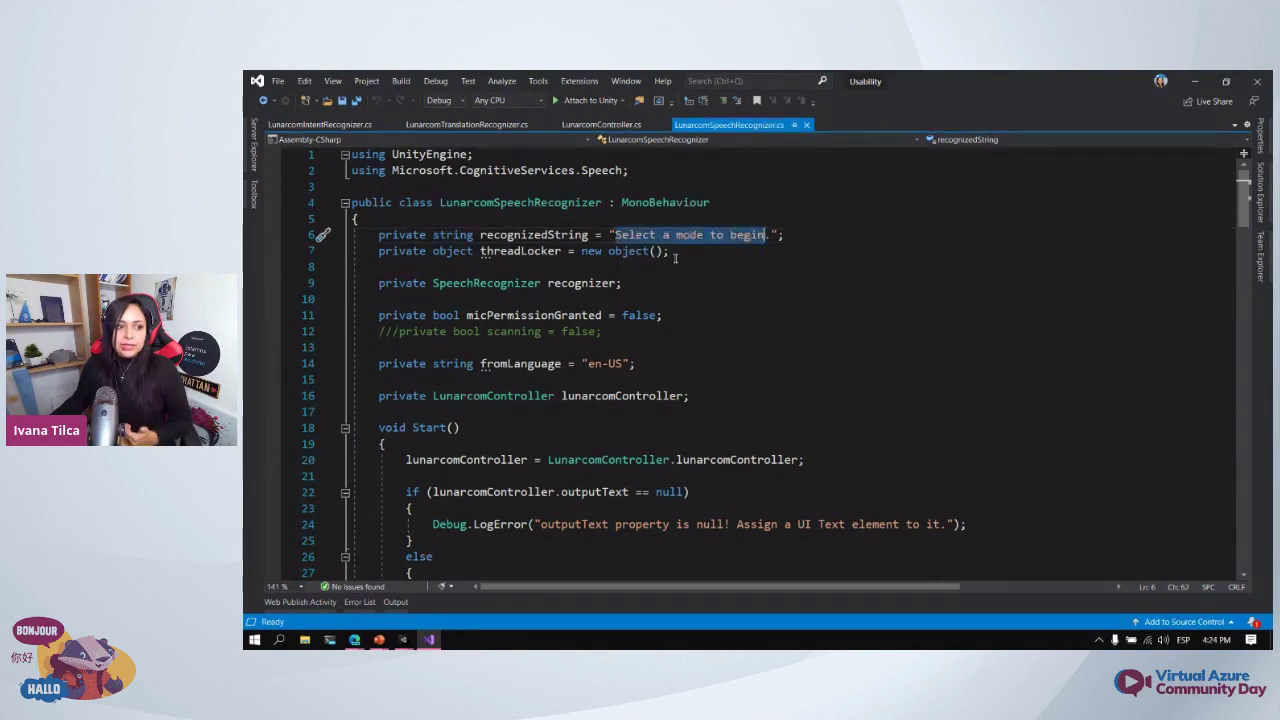
{"action": "left_click_drag", "start_coordinate": [622, 364], "coordinate": [590, 364]}
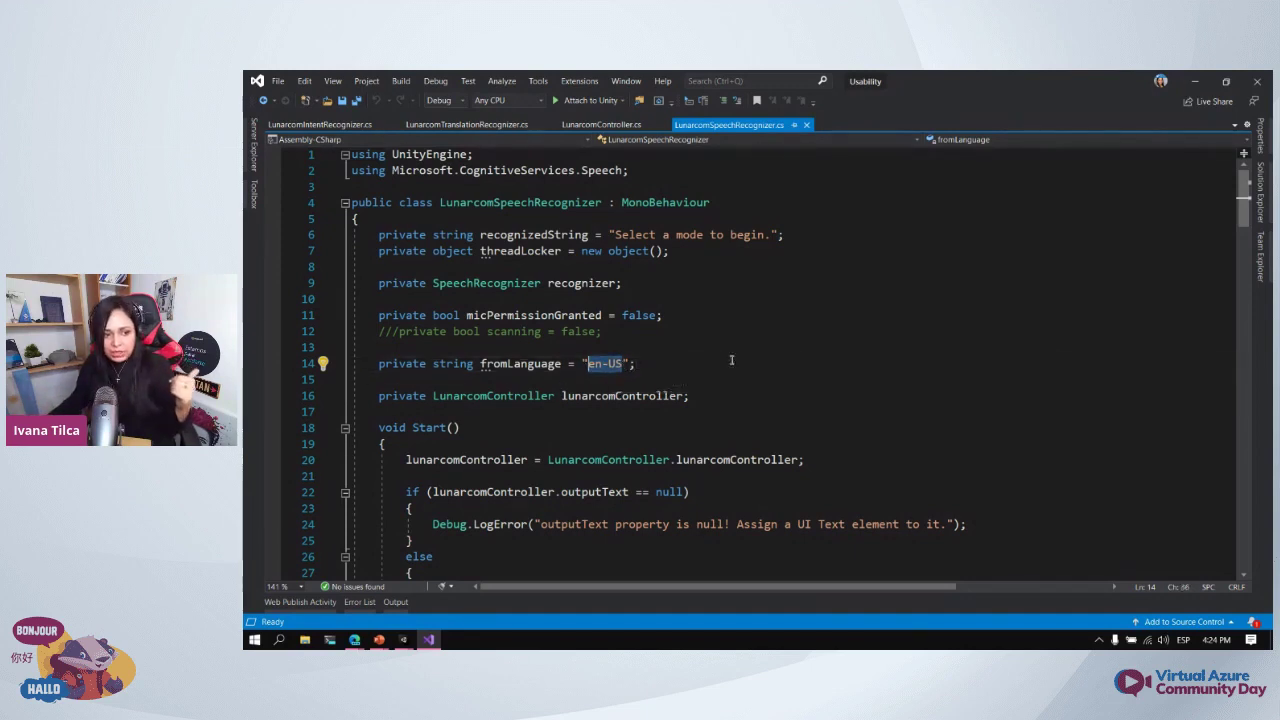
Step: Scroll to CreateSpeechRecognizer and highlight config, SpeechServiceAPIKey and fromLanguage on lines 73–74
{"action": "scroll", "coordinate": [731, 360], "scroll_direction": "down", "scroll_amount": 2}
{"action": "scroll", "coordinate": [621, 314], "scroll_direction": "down", "scroll_amount": 15}
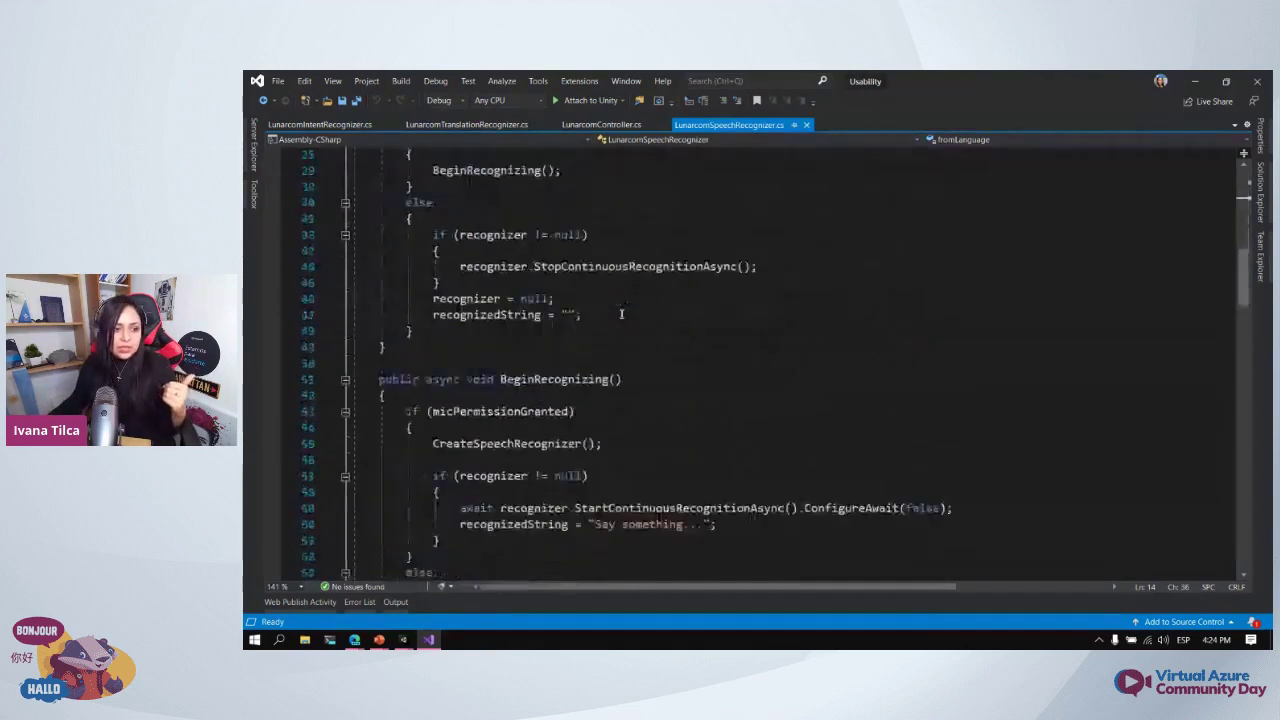
{"action": "scroll", "coordinate": [621, 314], "scroll_direction": "down", "scroll_amount": 4}
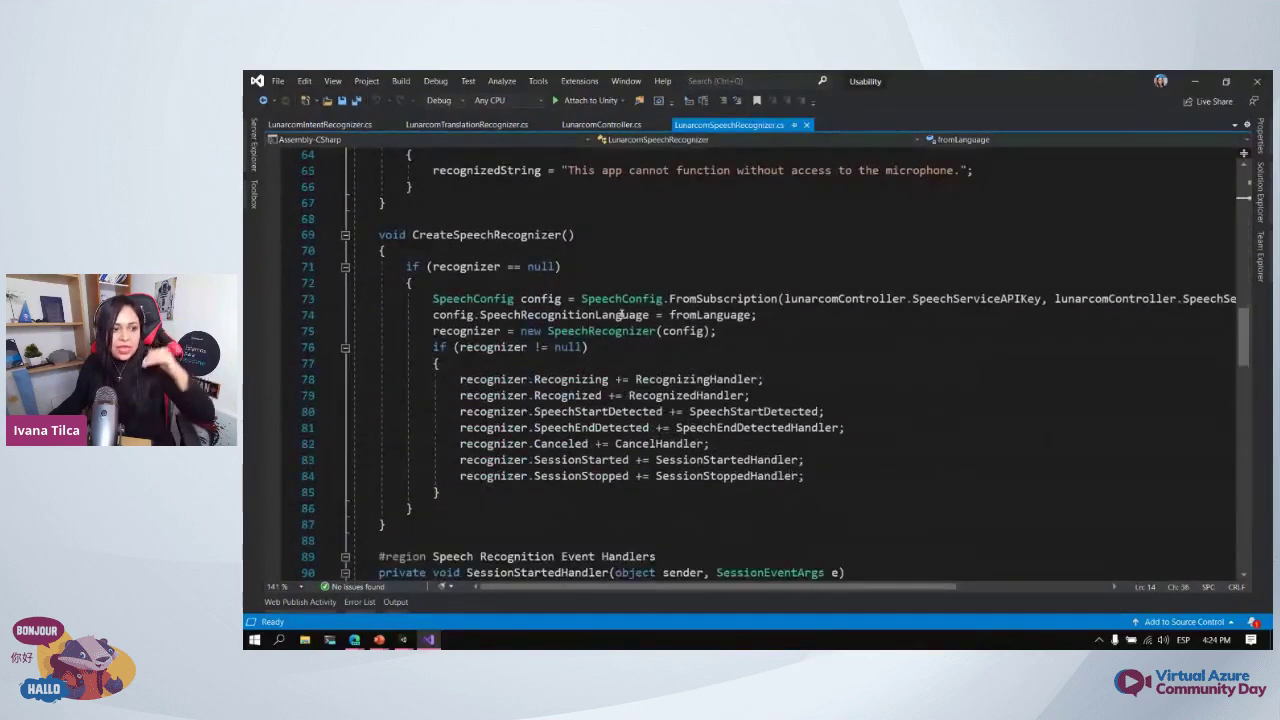
{"action": "mouse_move", "coordinate": [738, 305]}
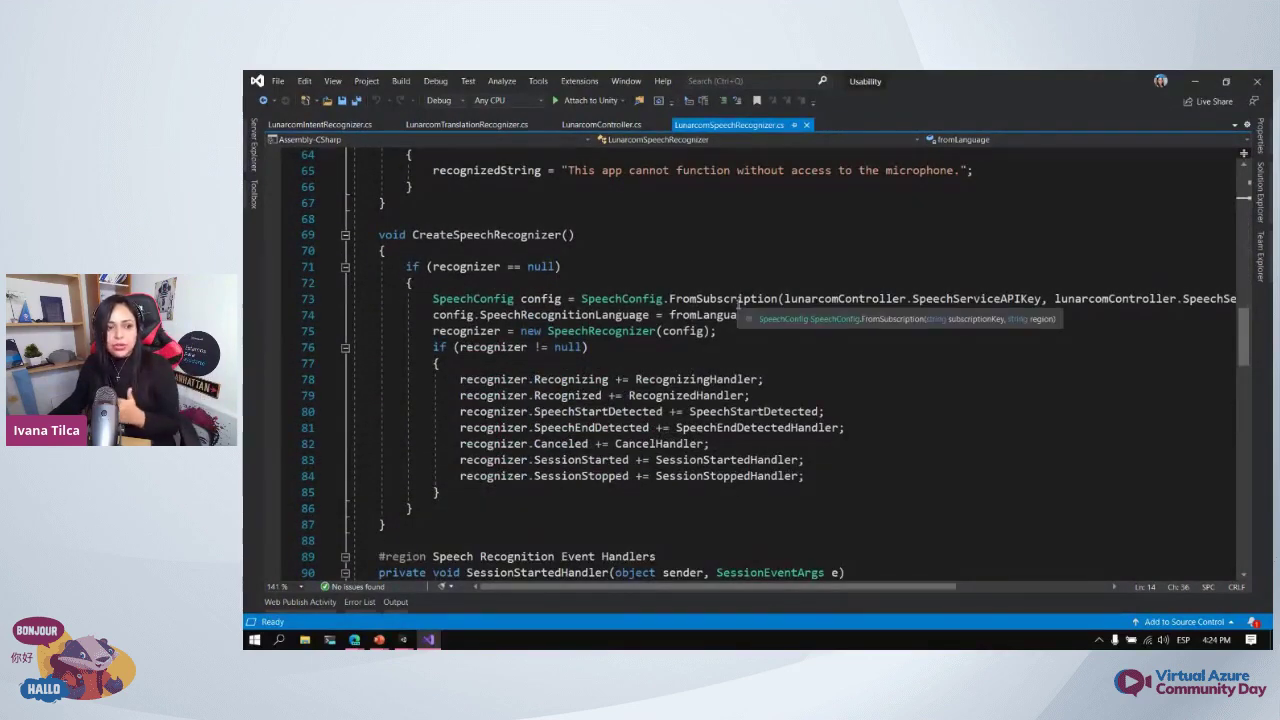
{"action": "left_click", "coordinate": [738, 299]}
{"action": "left_click", "coordinate": [625, 298]}
{"action": "double_click", "coordinate": [541, 298]}
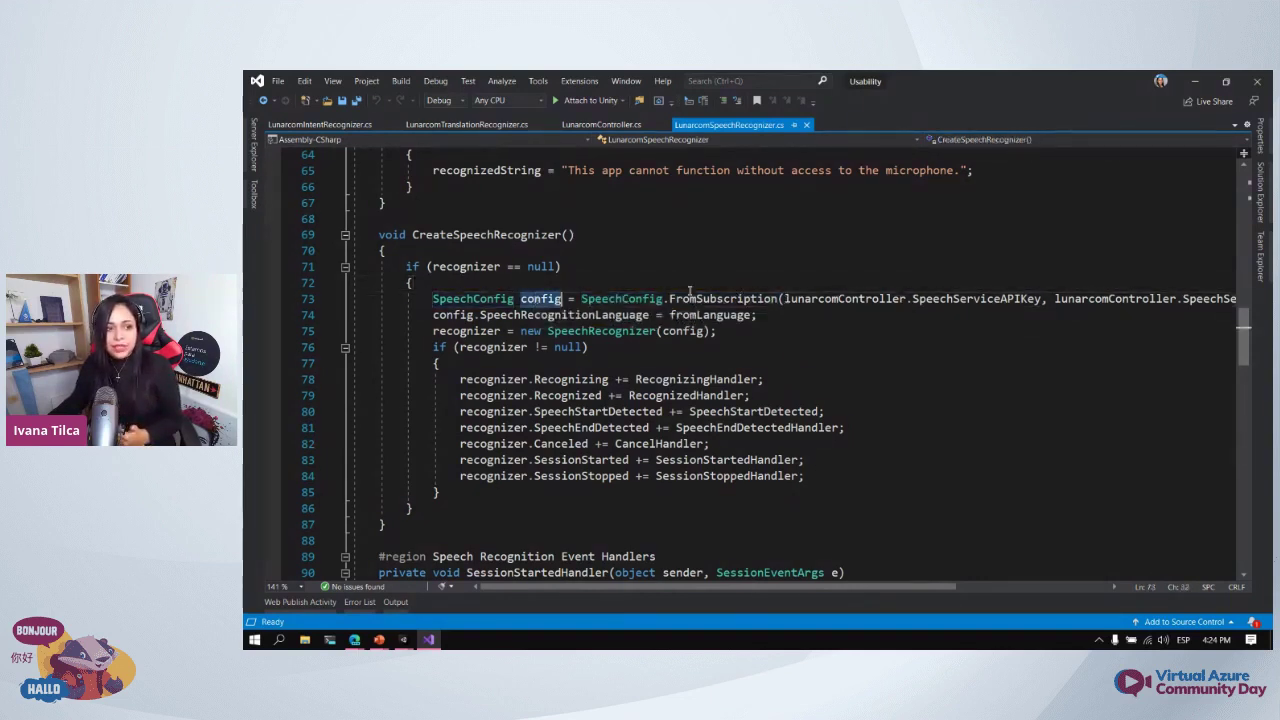
{"action": "double_click", "coordinate": [975, 298]}
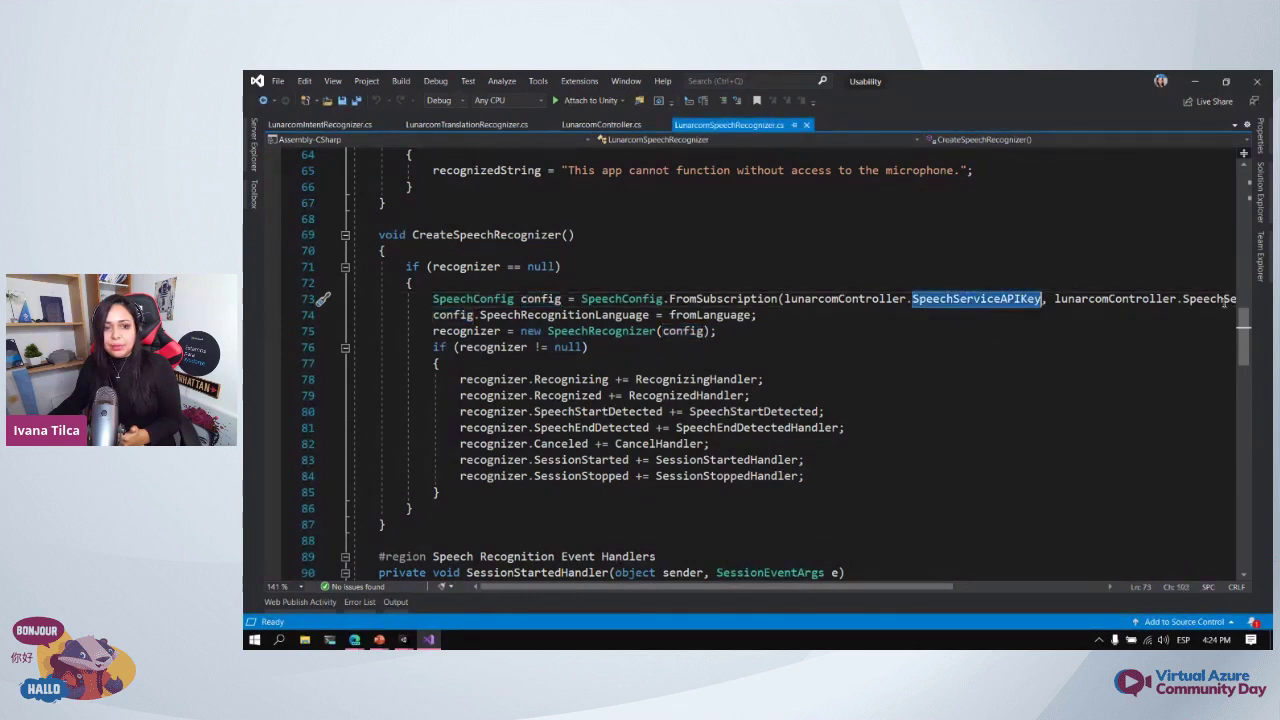
{"action": "left_click", "coordinate": [673, 315]}
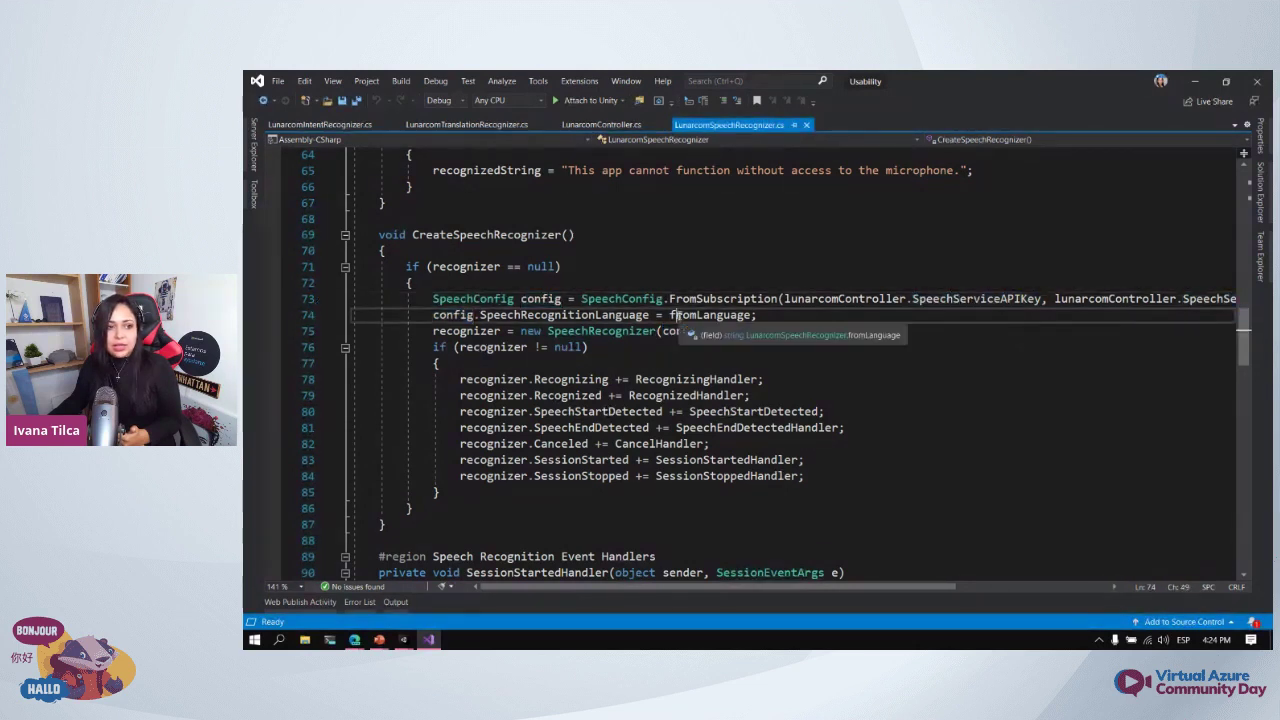
{"action": "double_click", "coordinate": [673, 315]}
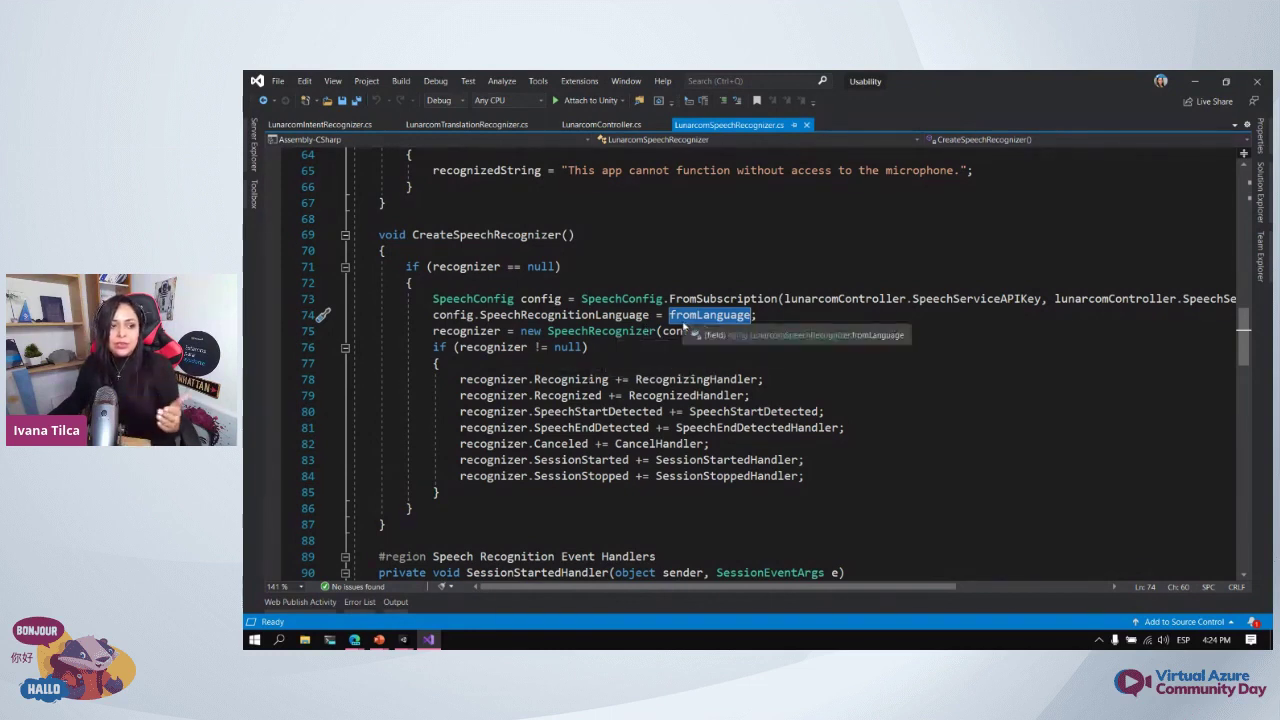
{"action": "left_click", "coordinate": [656, 350]}
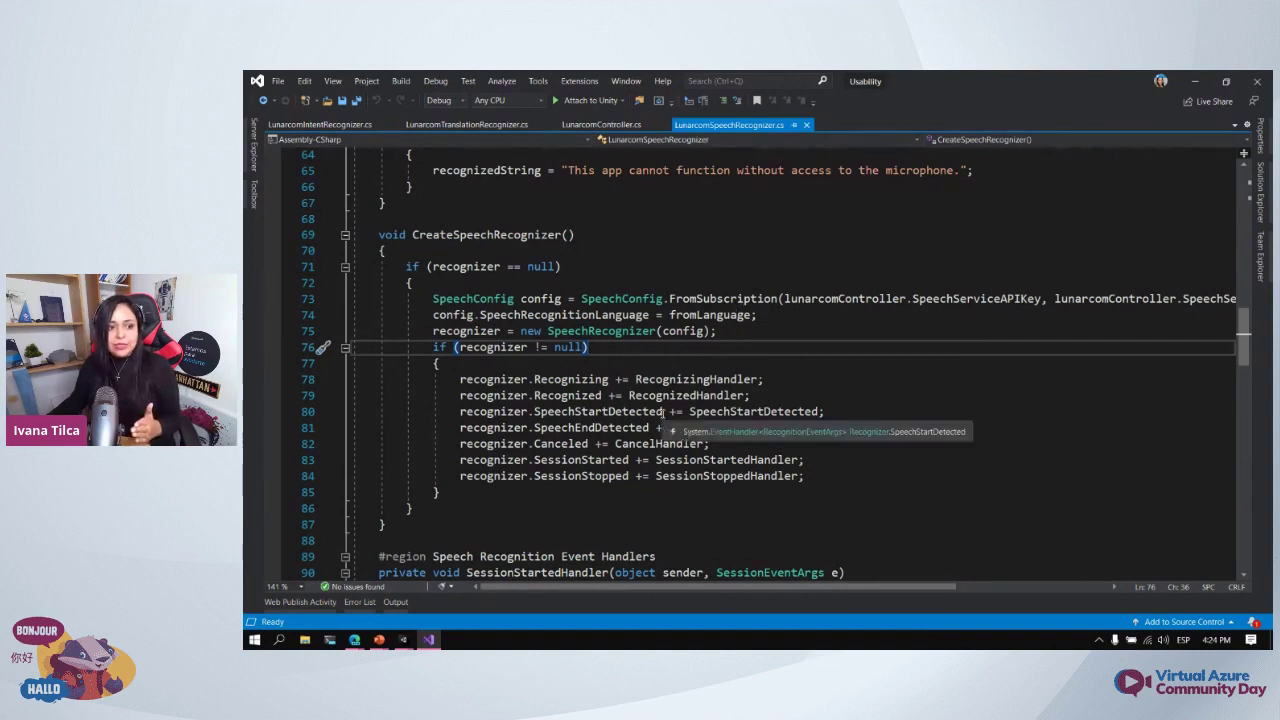
{"action": "left_click", "coordinate": [403, 640]}
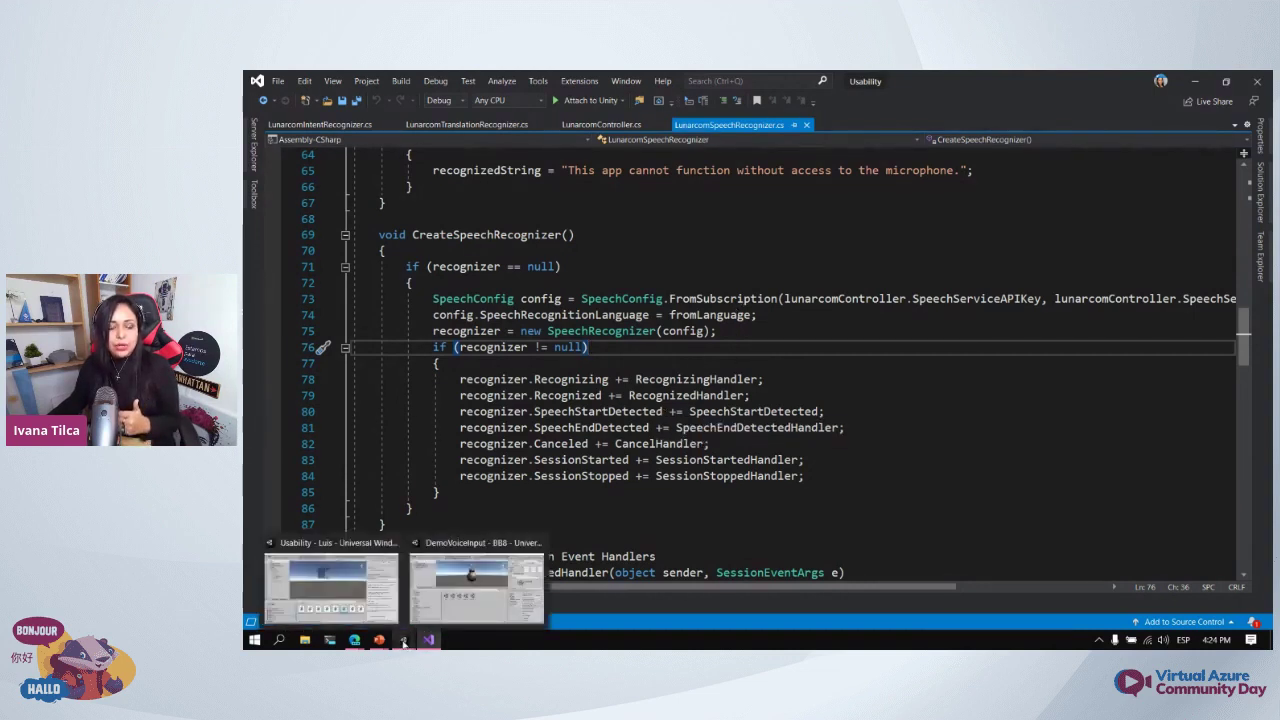
Step: Back in Unity, collapse TranslationPanel and select Panel to show its Lunarcom Controller settings
{"action": "left_click", "coordinate": [330, 585]}
{"action": "left_click", "coordinate": [330, 270]}
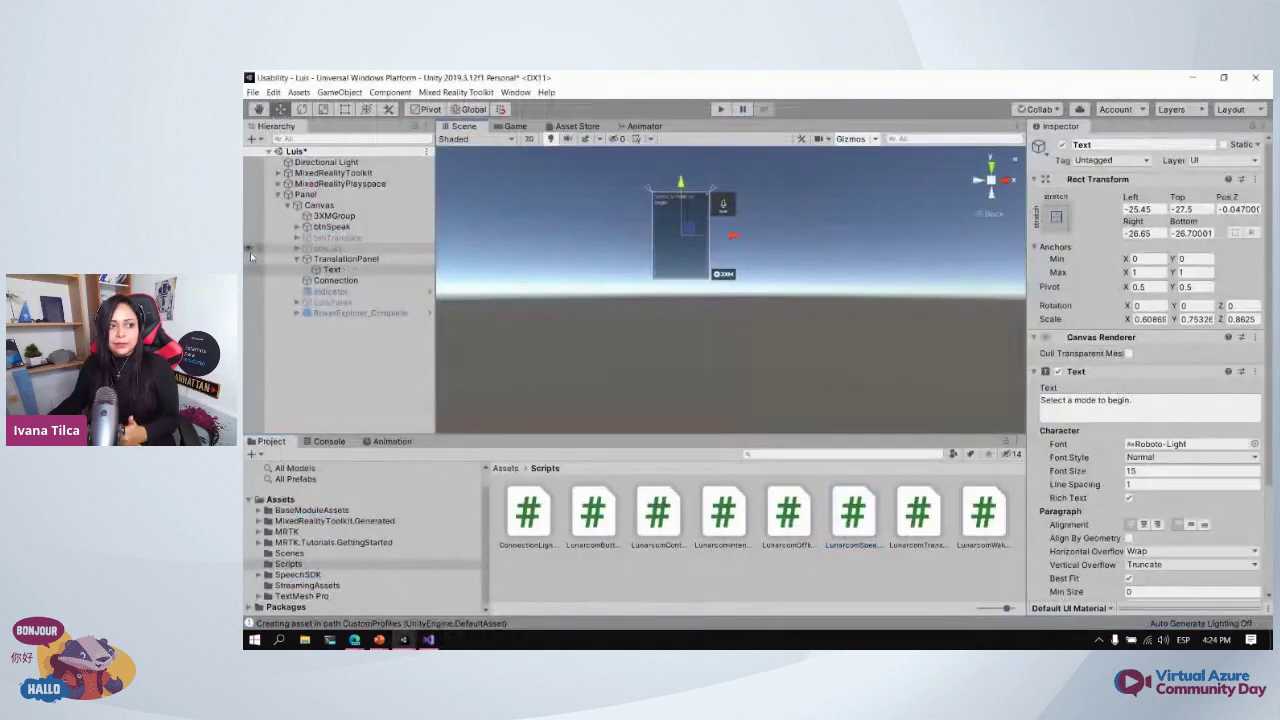
{"action": "left_click", "coordinate": [340, 259]}
{"action": "left_click", "coordinate": [296, 259]}
{"action": "left_click", "coordinate": [318, 205]}
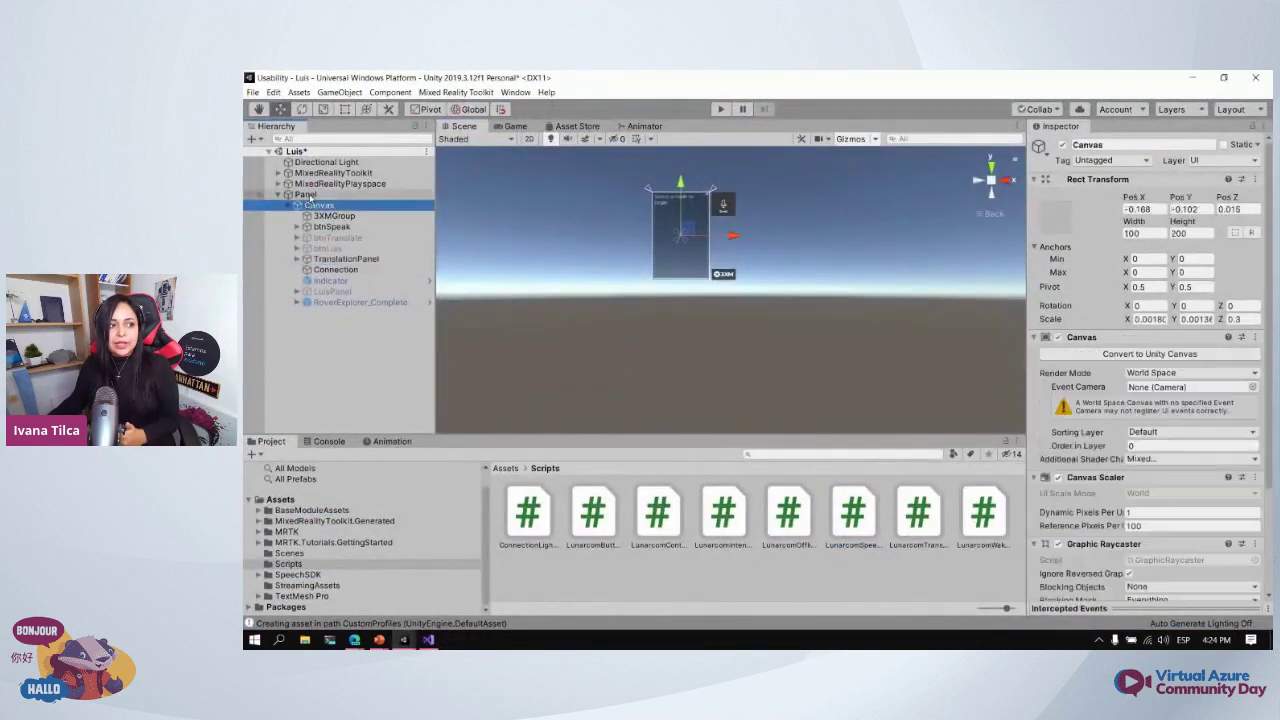
{"action": "left_click", "coordinate": [306, 195]}
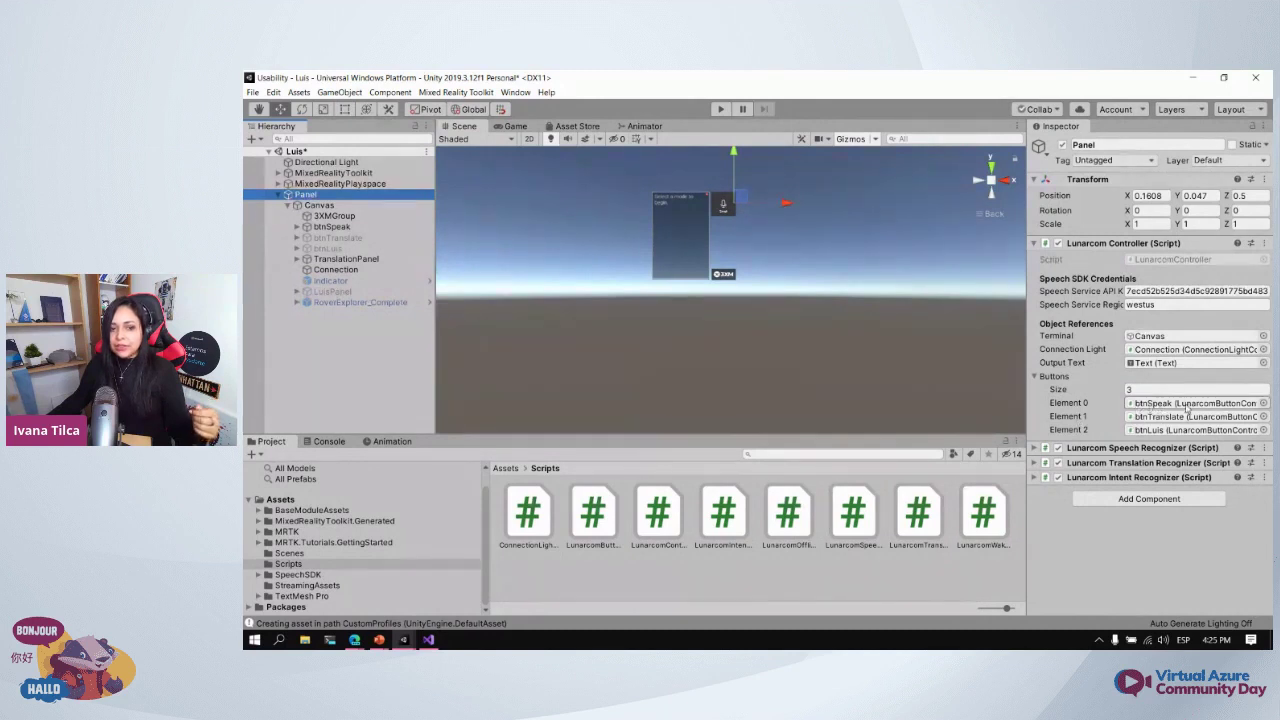
{"action": "left_click", "coordinate": [340, 227]}
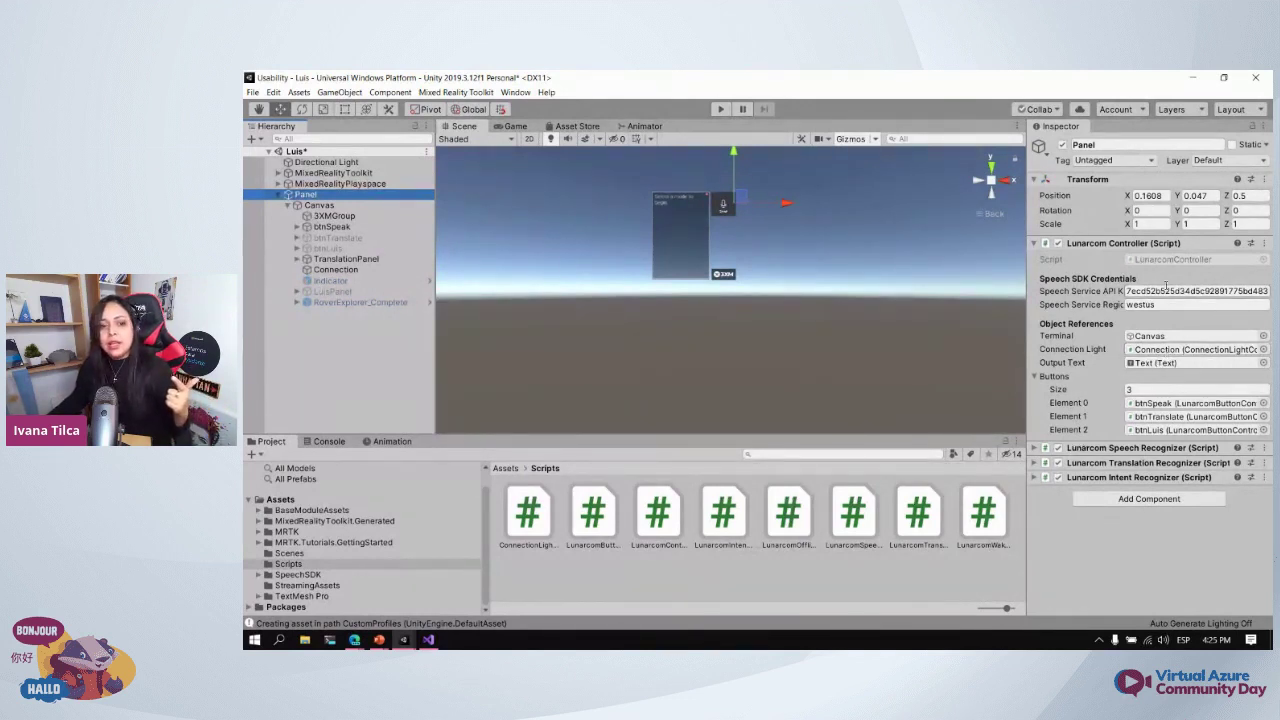
{"action": "left_click", "coordinate": [721, 109]}
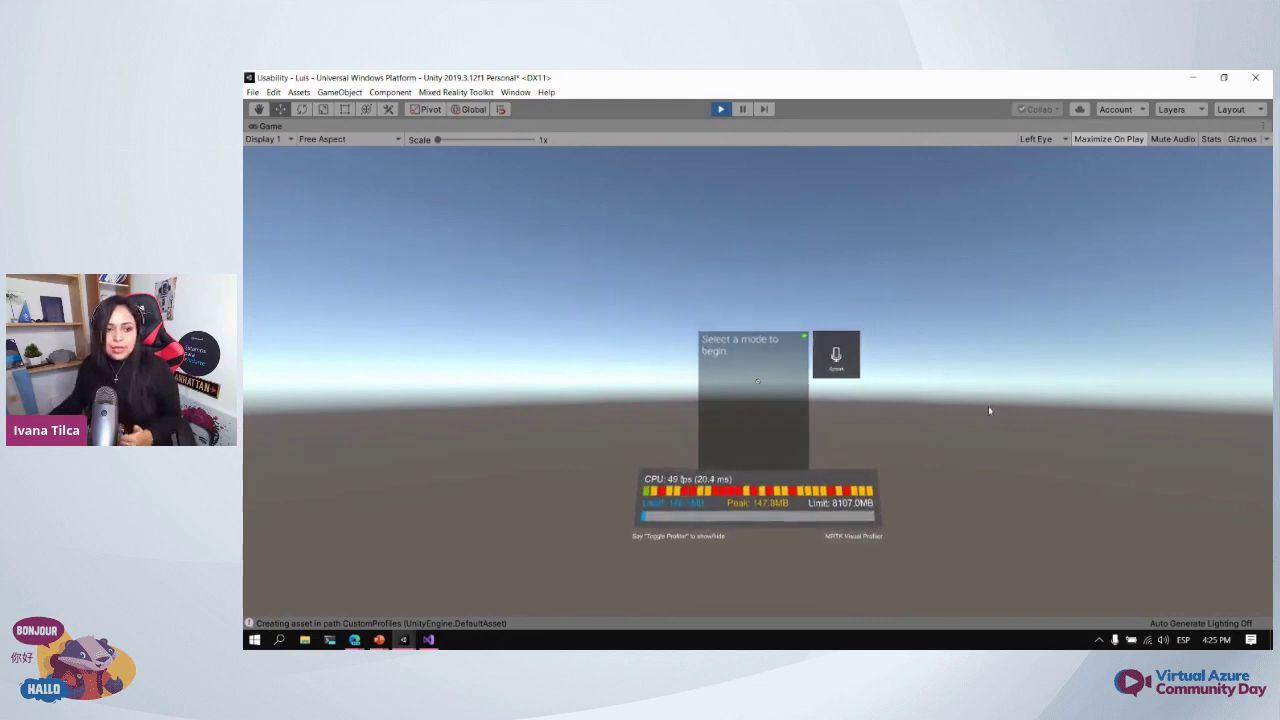
{"action": "right_click_drag", "start_coordinate": [996, 431], "coordinate": [993, 437]}
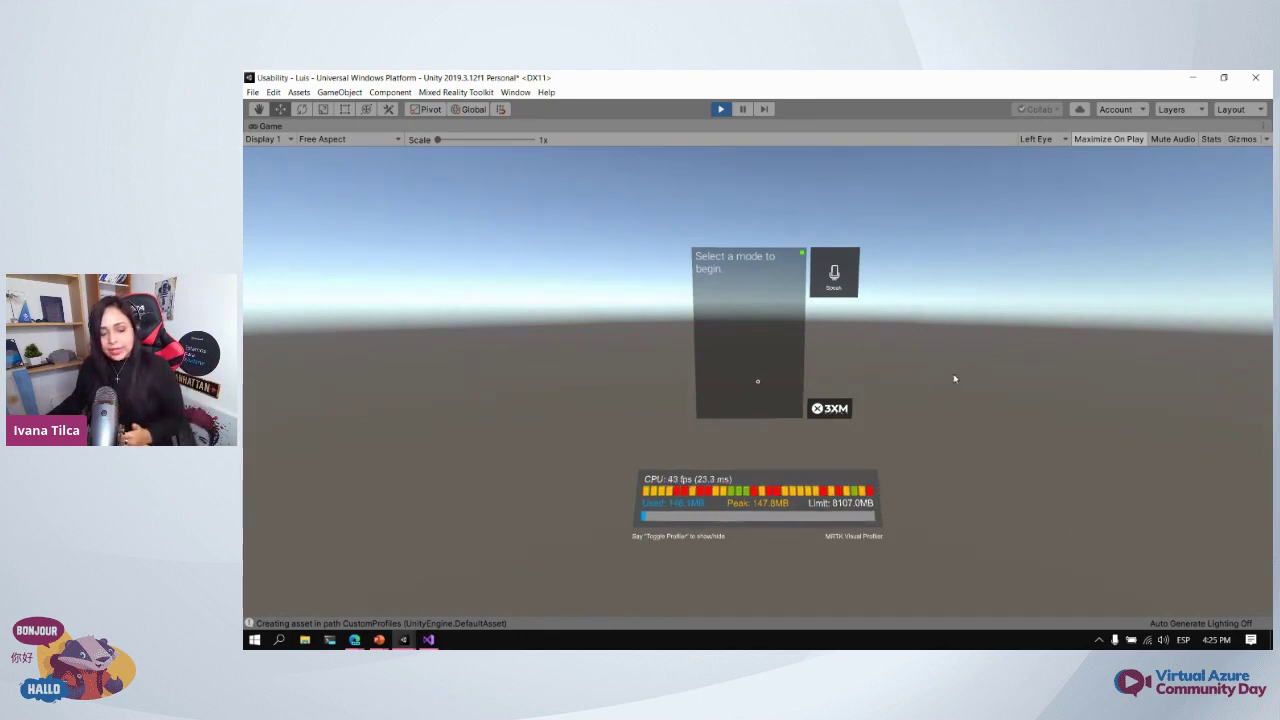
{"action": "key", "text": "space"}
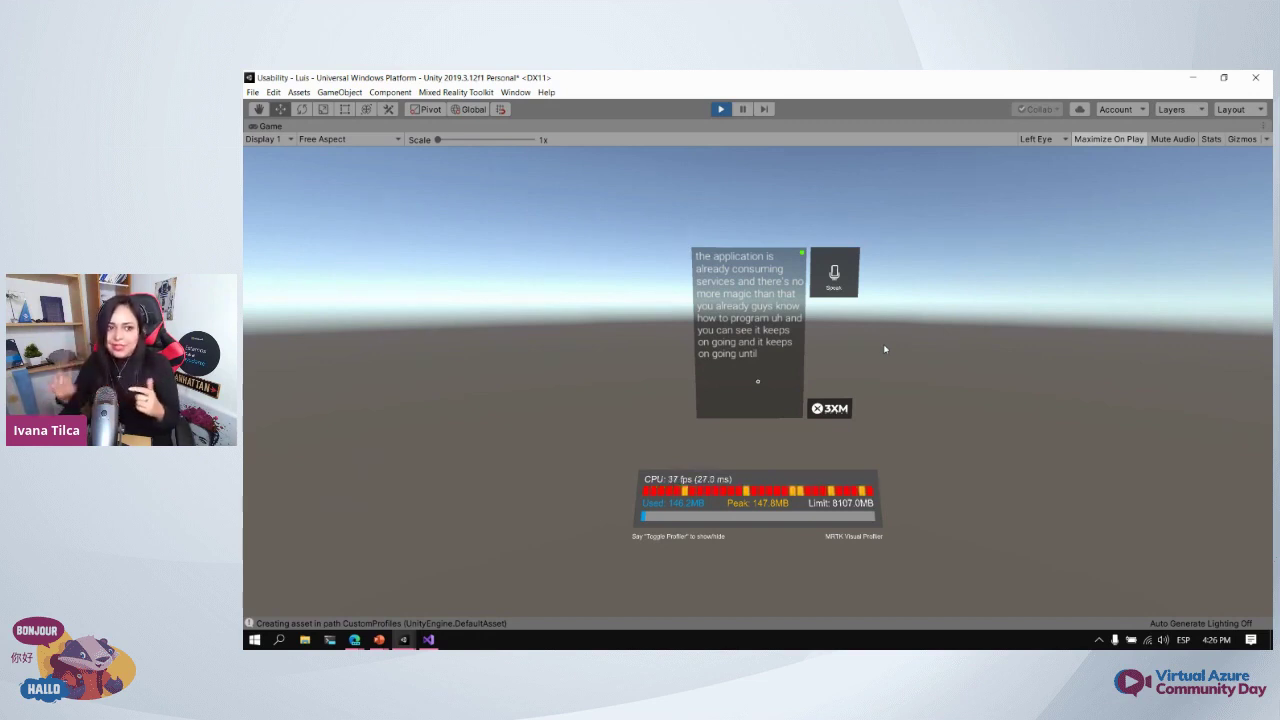
{"action": "left_click", "coordinate": [719, 110]}
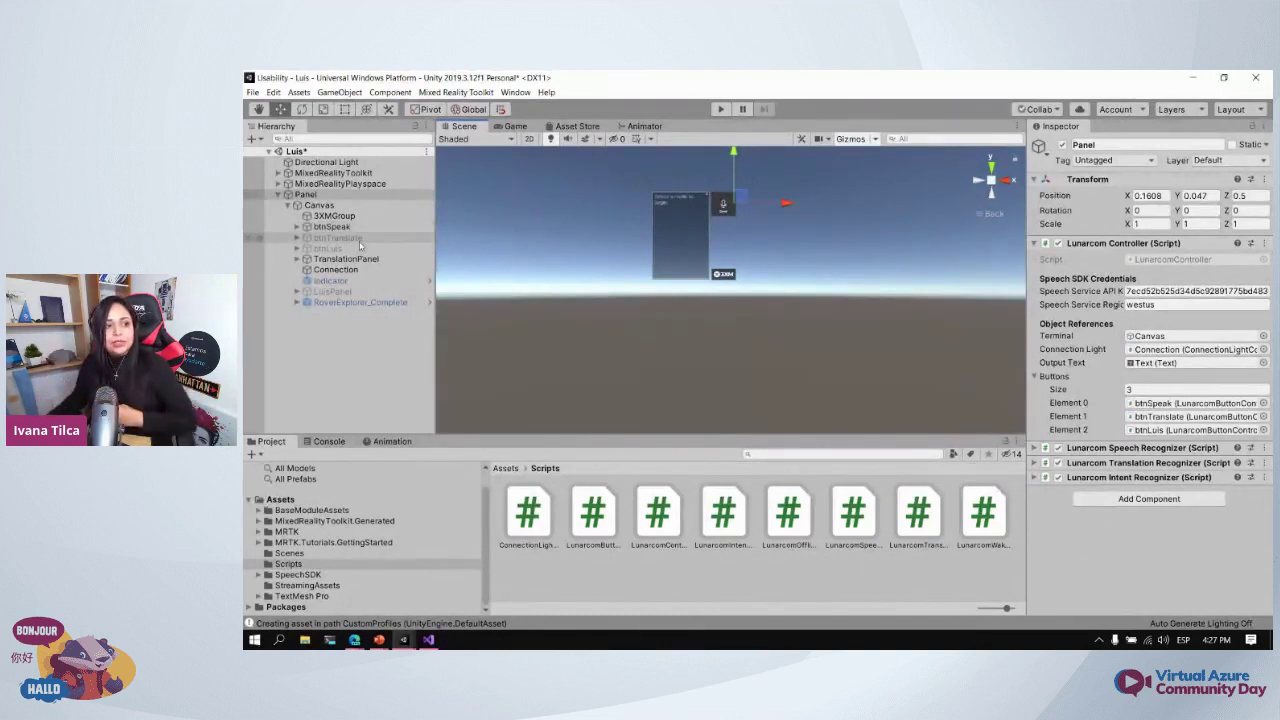
Step: Select btnTranslate, then check the Panel's Translation Recognizer, which targets Russian
{"action": "left_click", "coordinate": [360, 239]}
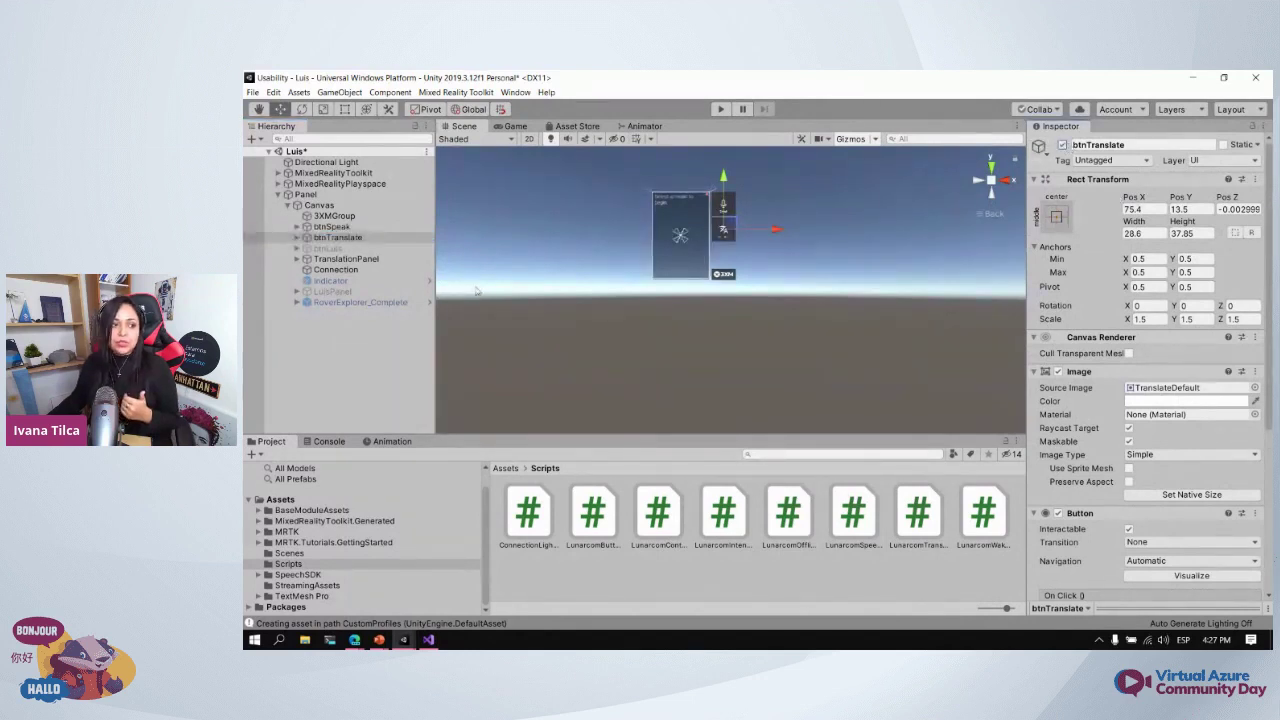
{"action": "scroll", "coordinate": [748, 238], "scroll_direction": "up", "scroll_amount": 3}
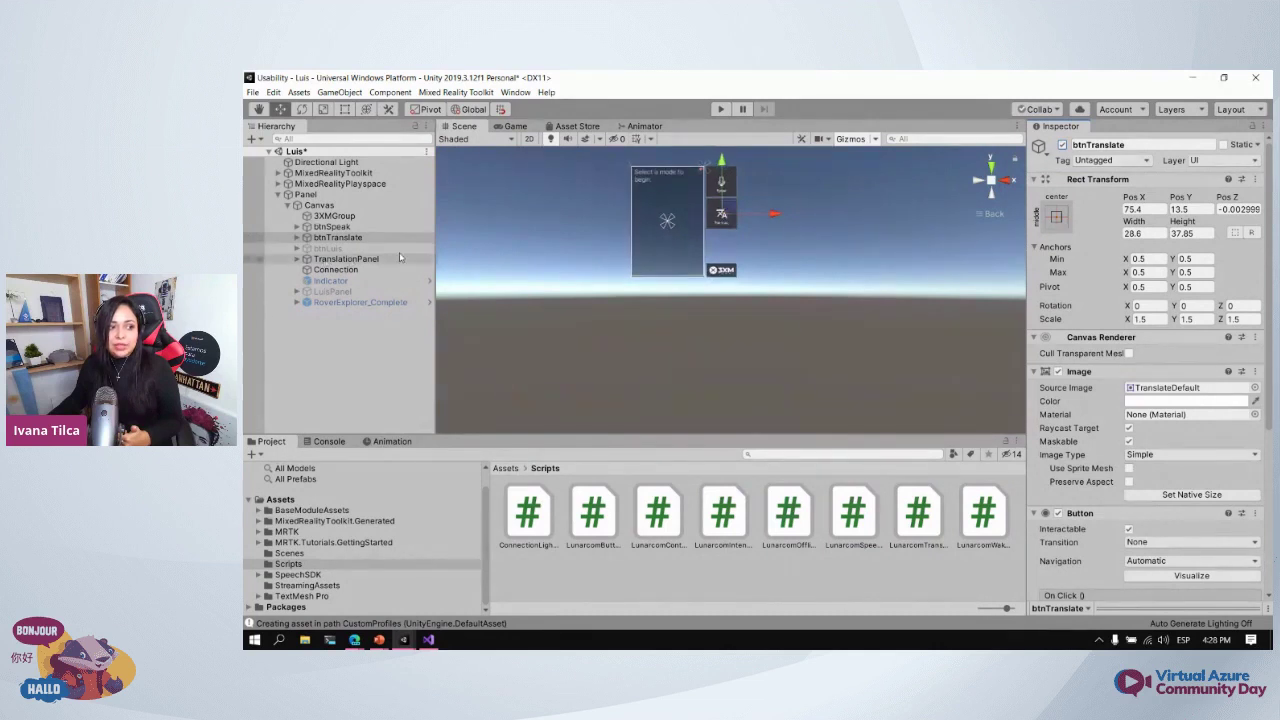
{"action": "left_click", "coordinate": [353, 196]}
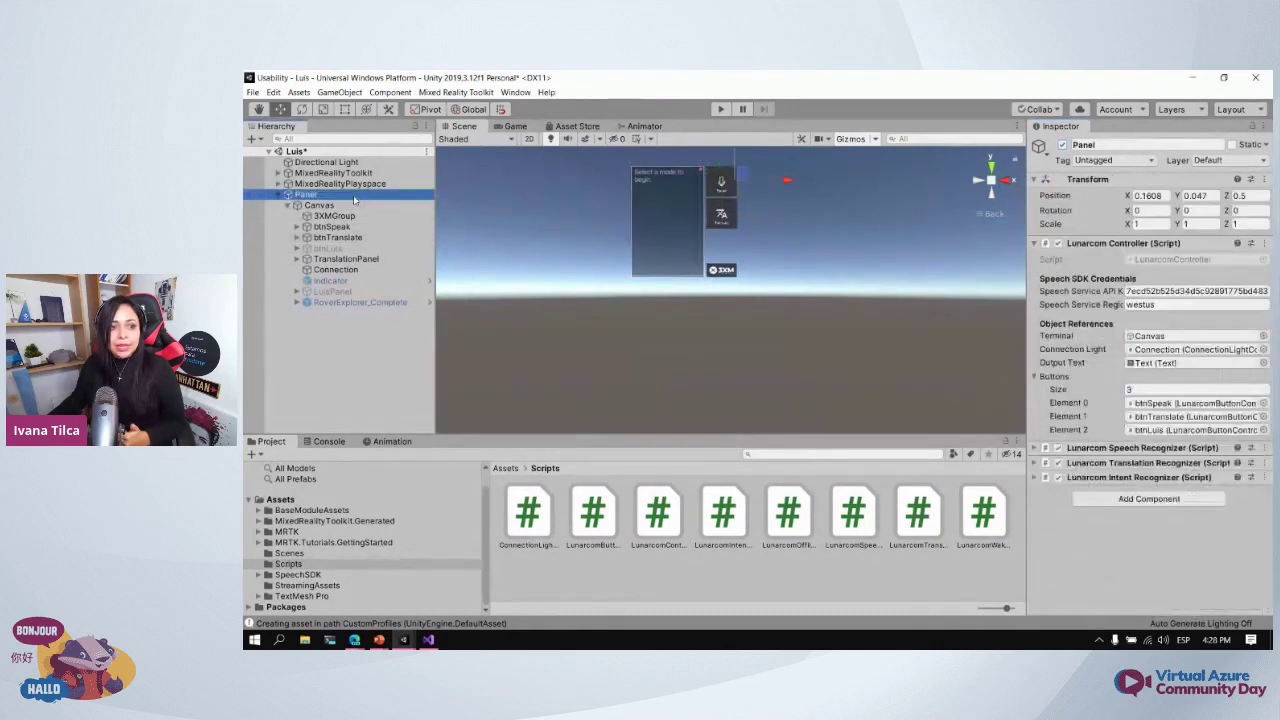
{"action": "left_click", "coordinate": [1034, 463]}
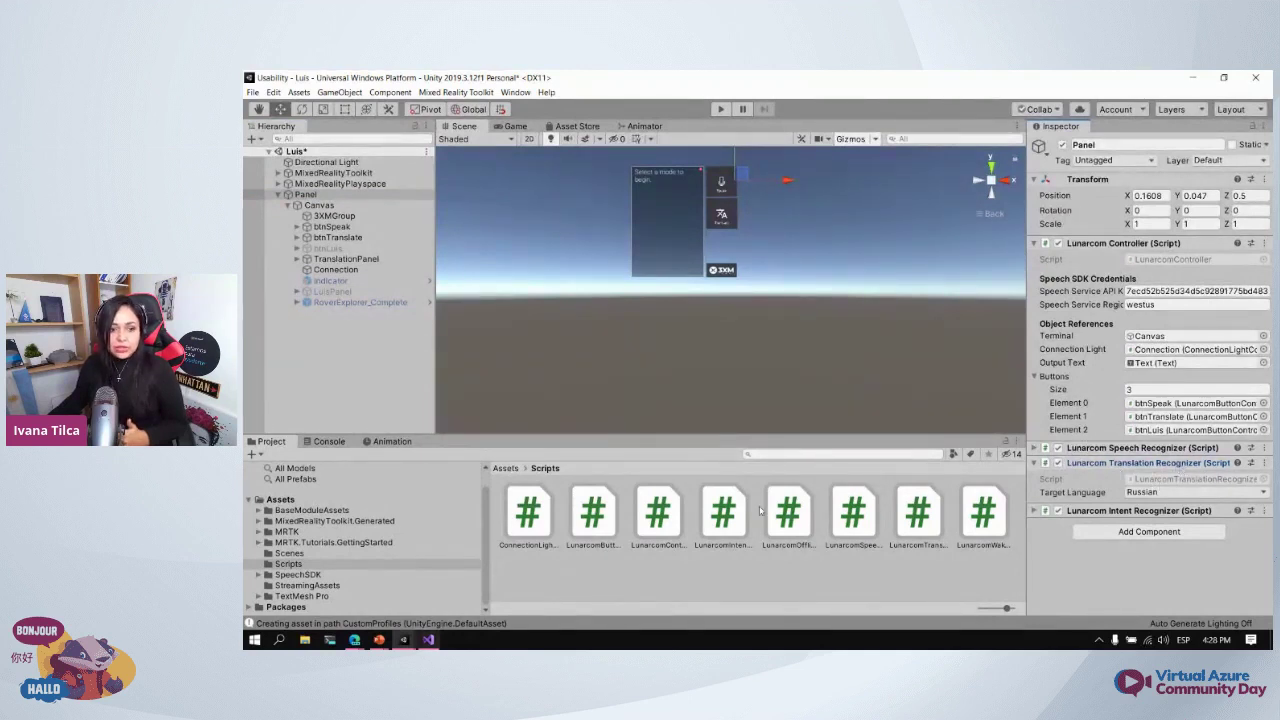
{"action": "left_click", "coordinate": [912, 525]}
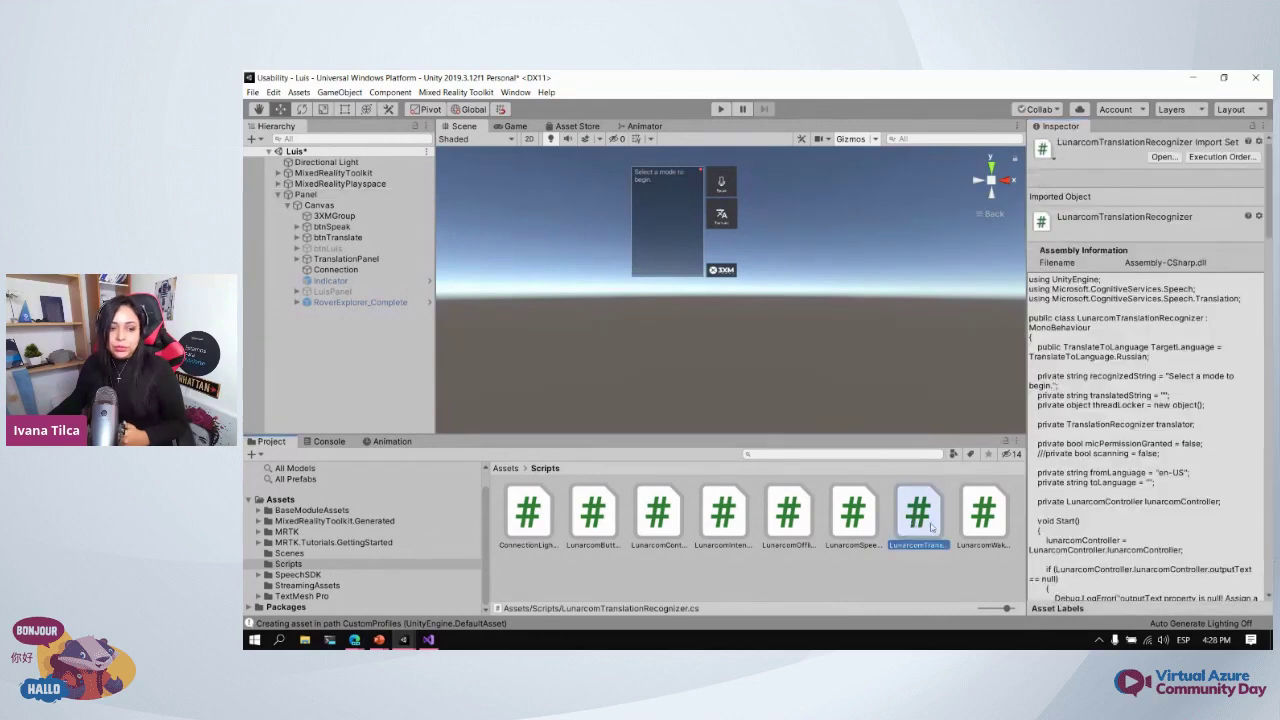
{"action": "left_click", "coordinate": [428, 640]}
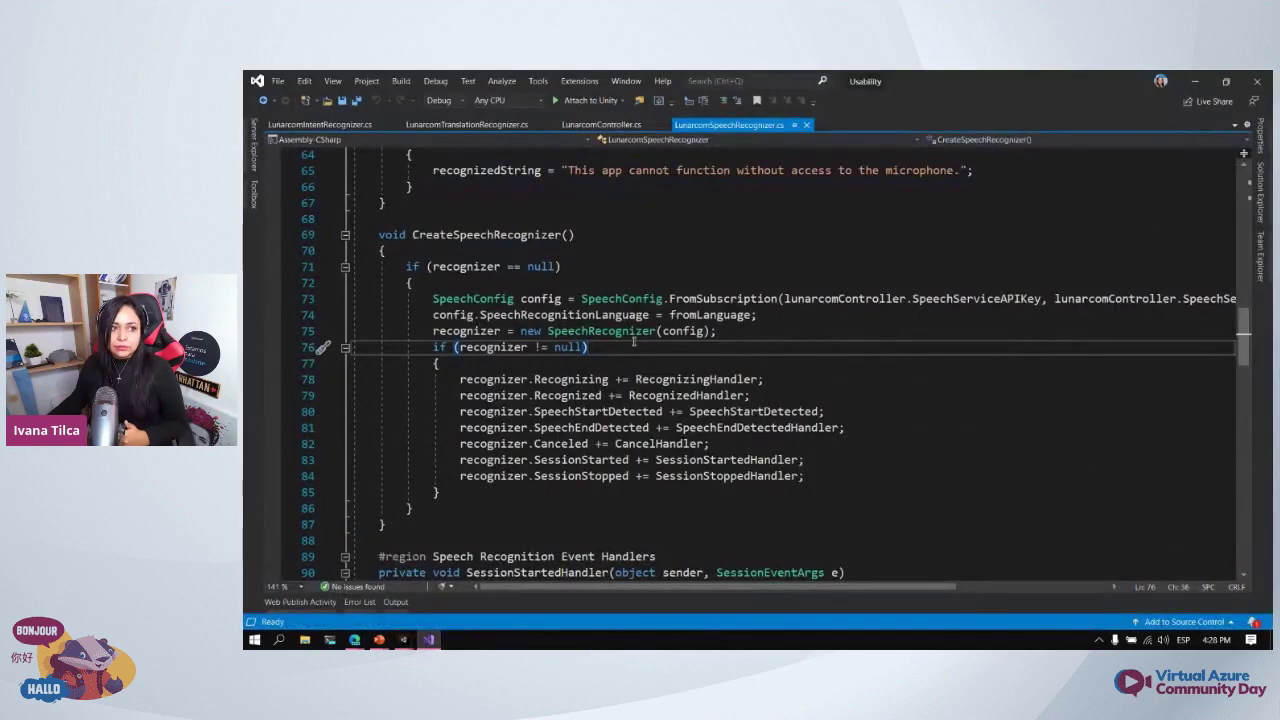
Step: In LunarcomTranslationRecognizer.cs, review the en-US source language and the empty toLanguage value
{"action": "left_click", "coordinate": [450, 127]}
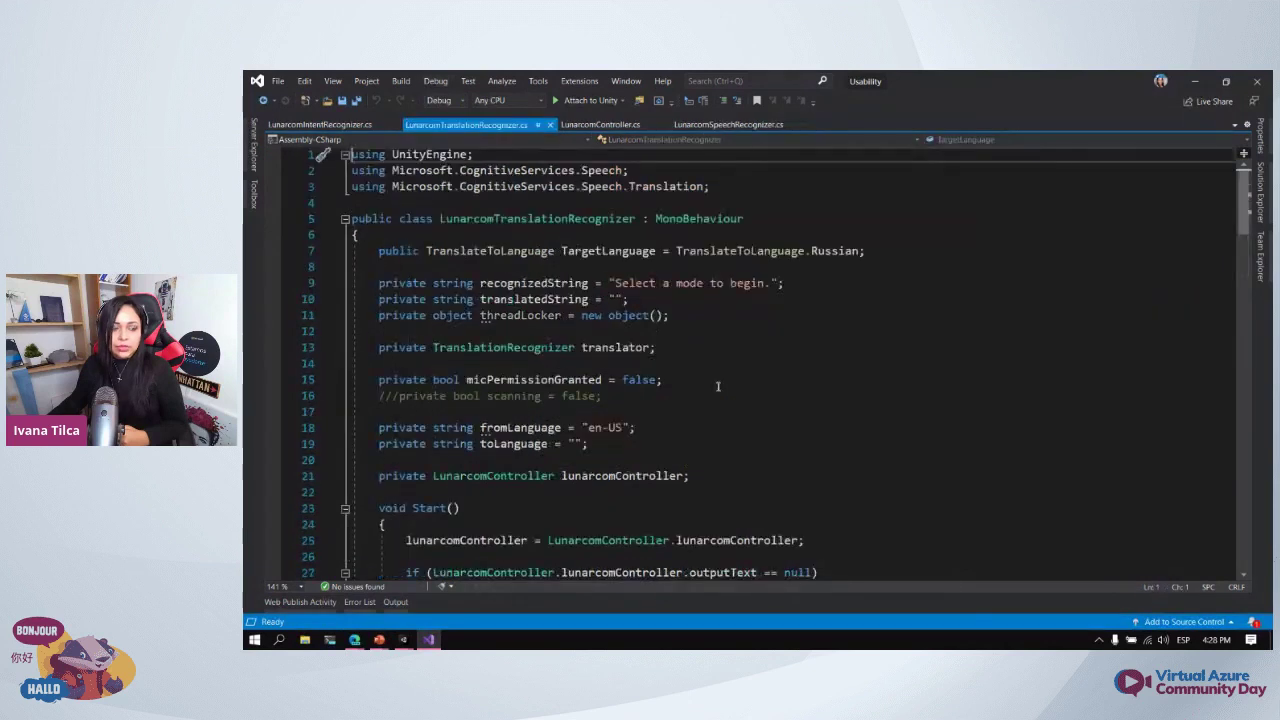
{"action": "left_click", "coordinate": [622, 316]}
{"action": "scroll", "coordinate": [652, 359], "scroll_direction": "down", "scroll_amount": 1}
{"action": "scroll", "coordinate": [652, 359], "scroll_direction": "down", "scroll_amount": 1}
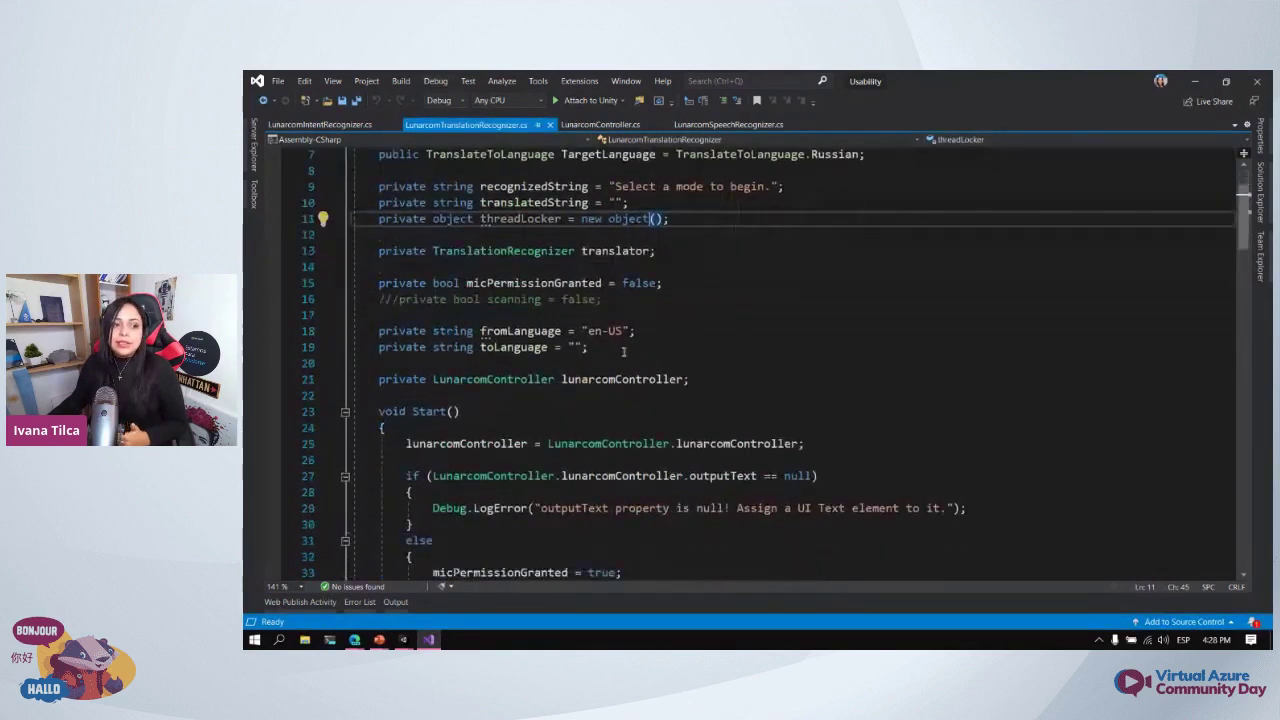
{"action": "left_click_drag", "start_coordinate": [629, 331], "coordinate": [587, 331]}
{"action": "left_click", "coordinate": [612, 331]}
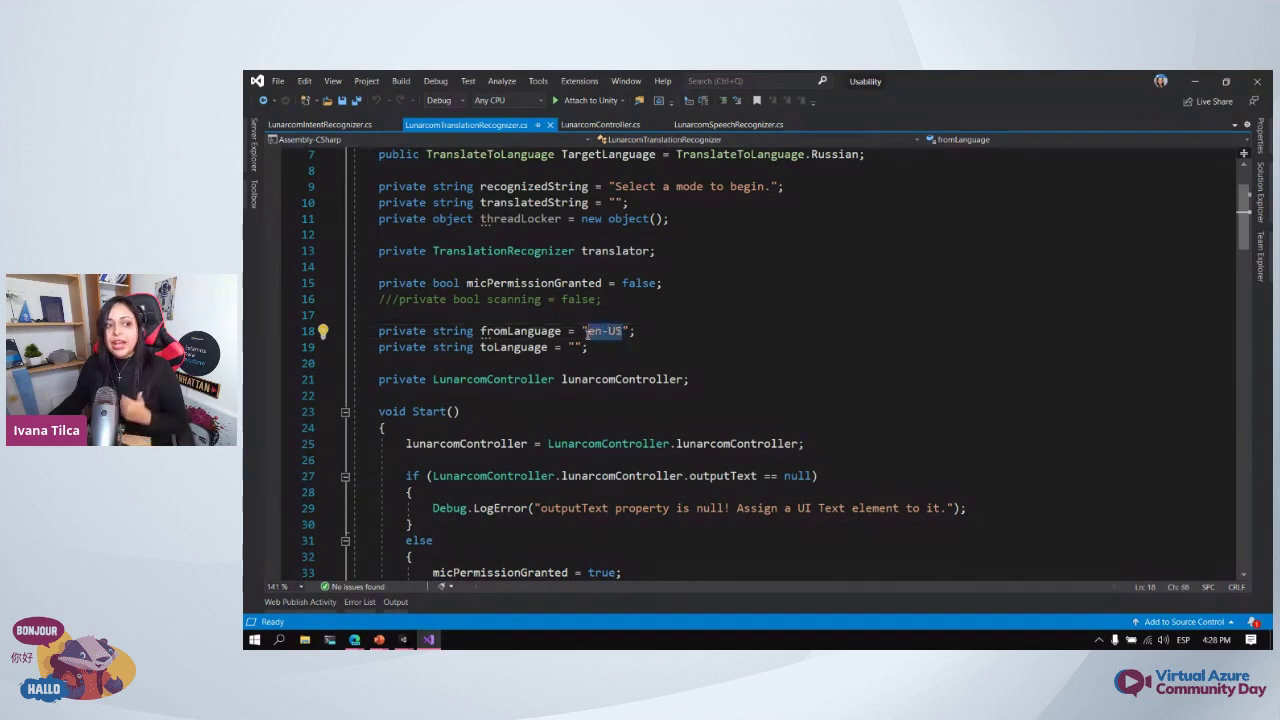
{"action": "left_click", "coordinate": [555, 347]}
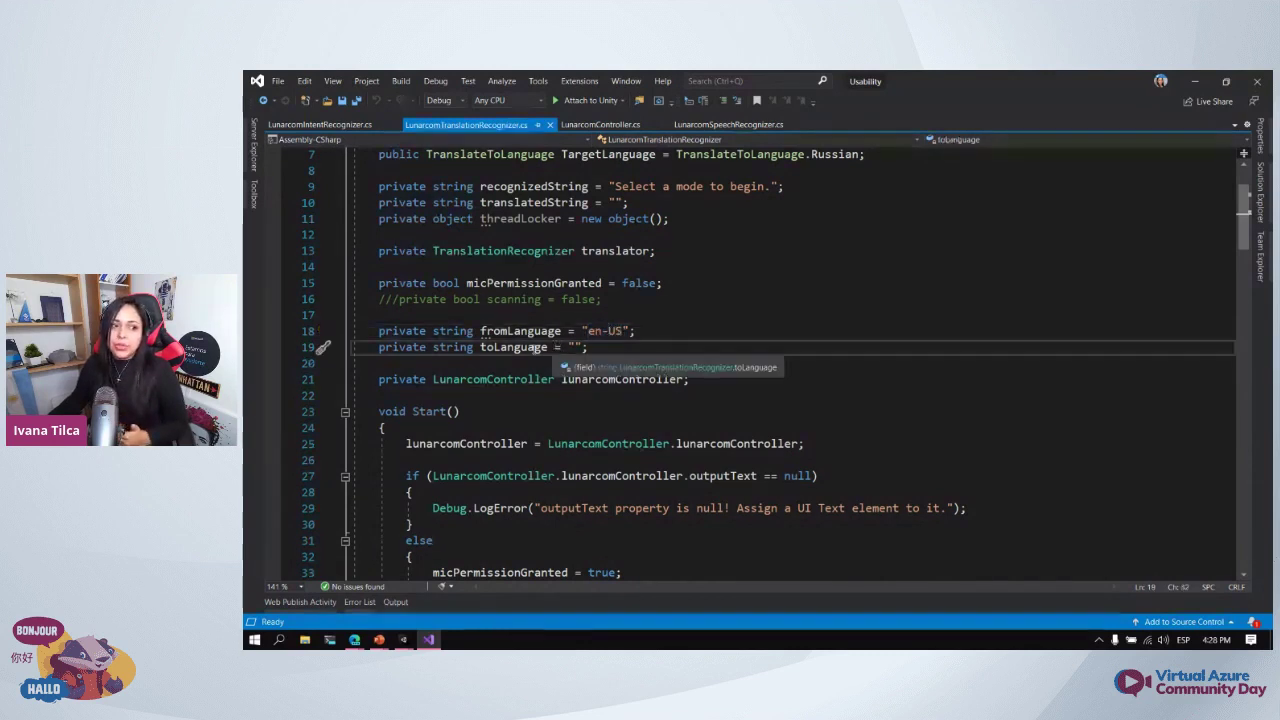
{"action": "left_click", "coordinate": [572, 347]}
{"action": "scroll", "coordinate": [572, 347], "scroll_direction": "up", "scroll_amount": 2}
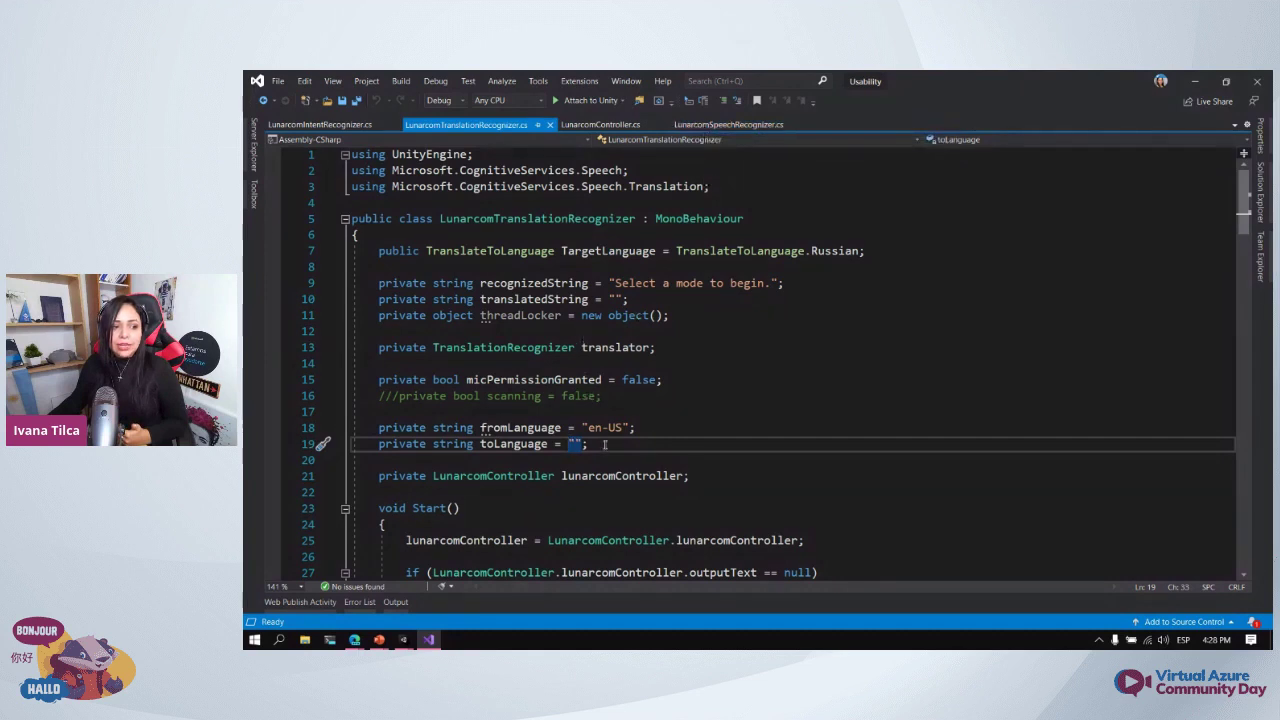
{"action": "mouse_move", "coordinate": [406, 644]}
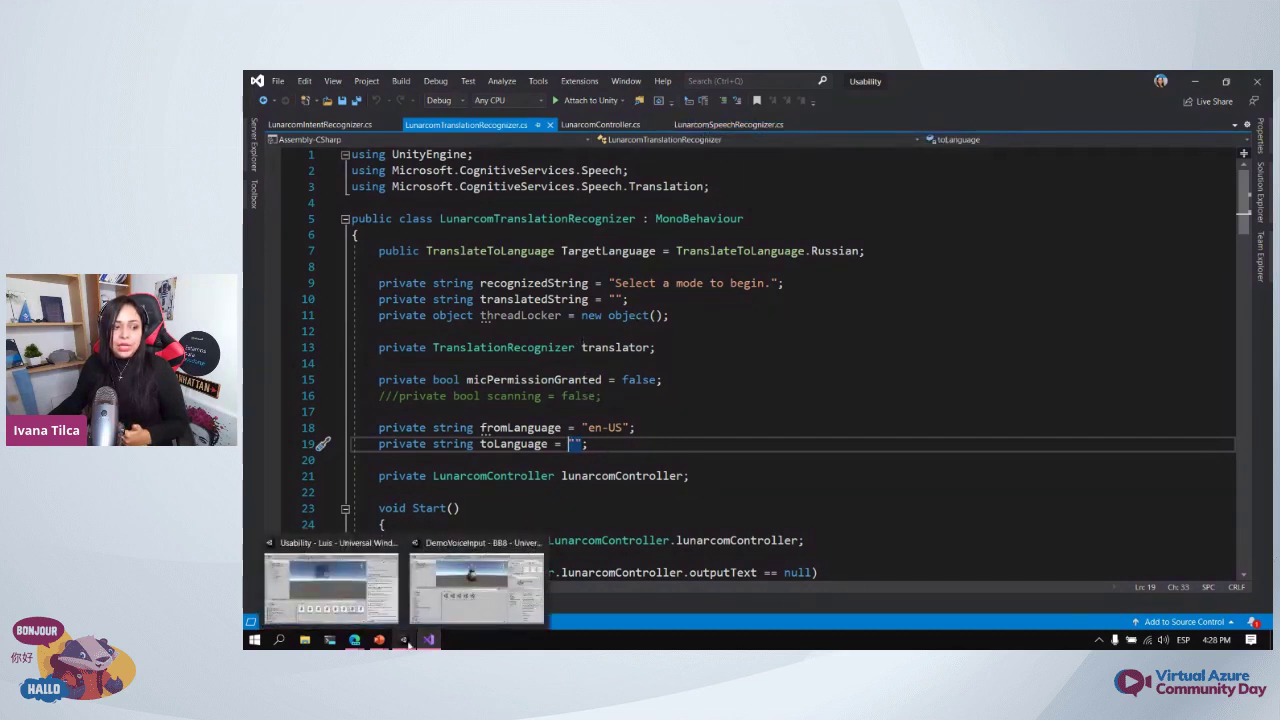
{"action": "left_click", "coordinate": [595, 441]}
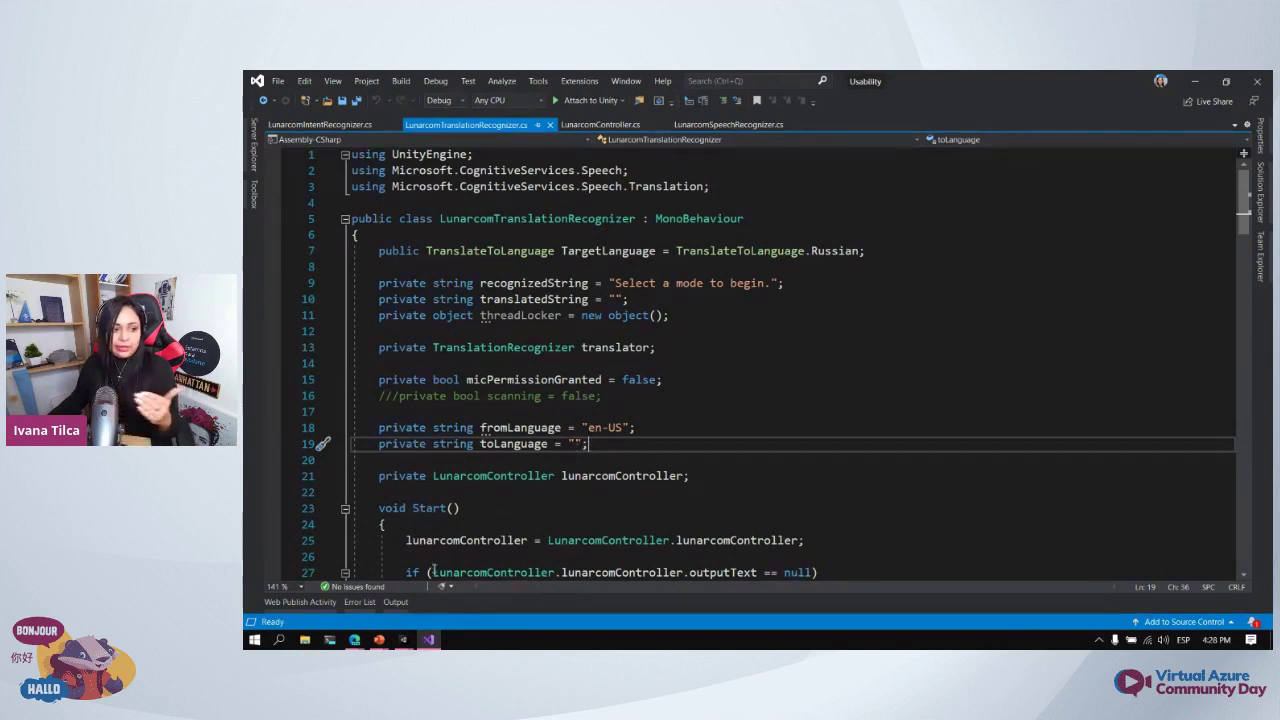
{"action": "mouse_move", "coordinate": [394, 626]}
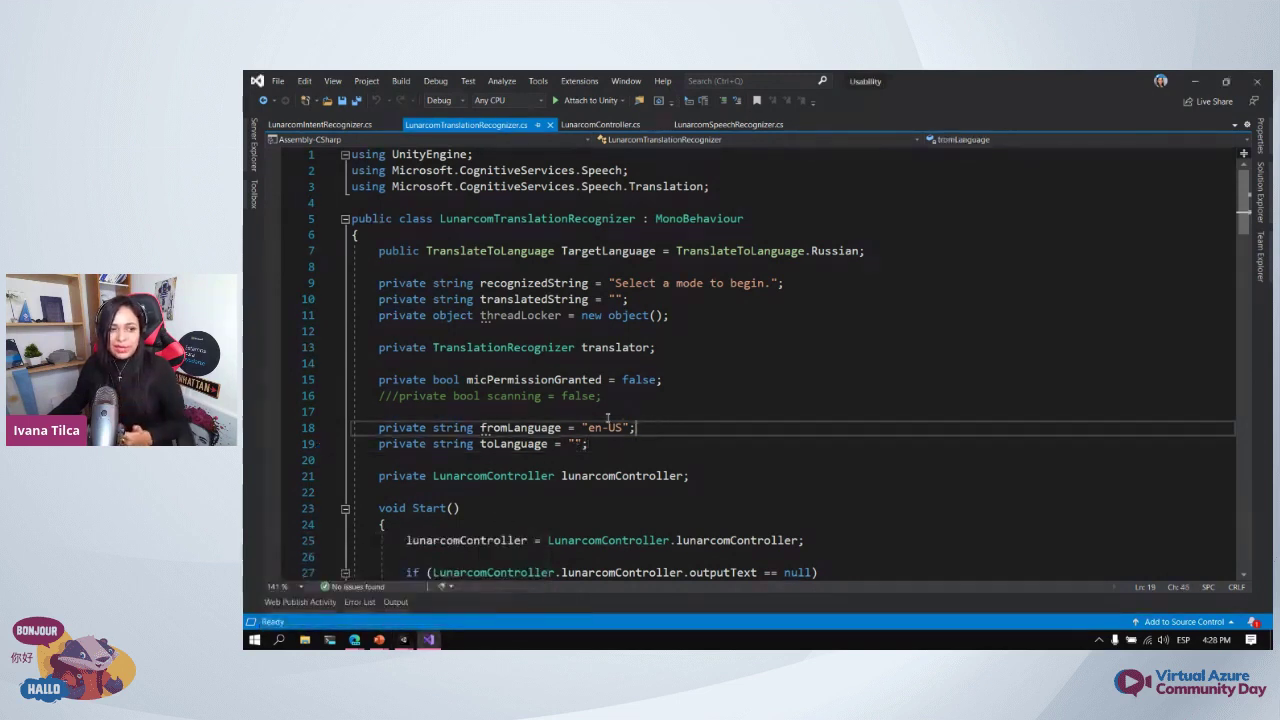
{"action": "left_click", "coordinate": [577, 443]}
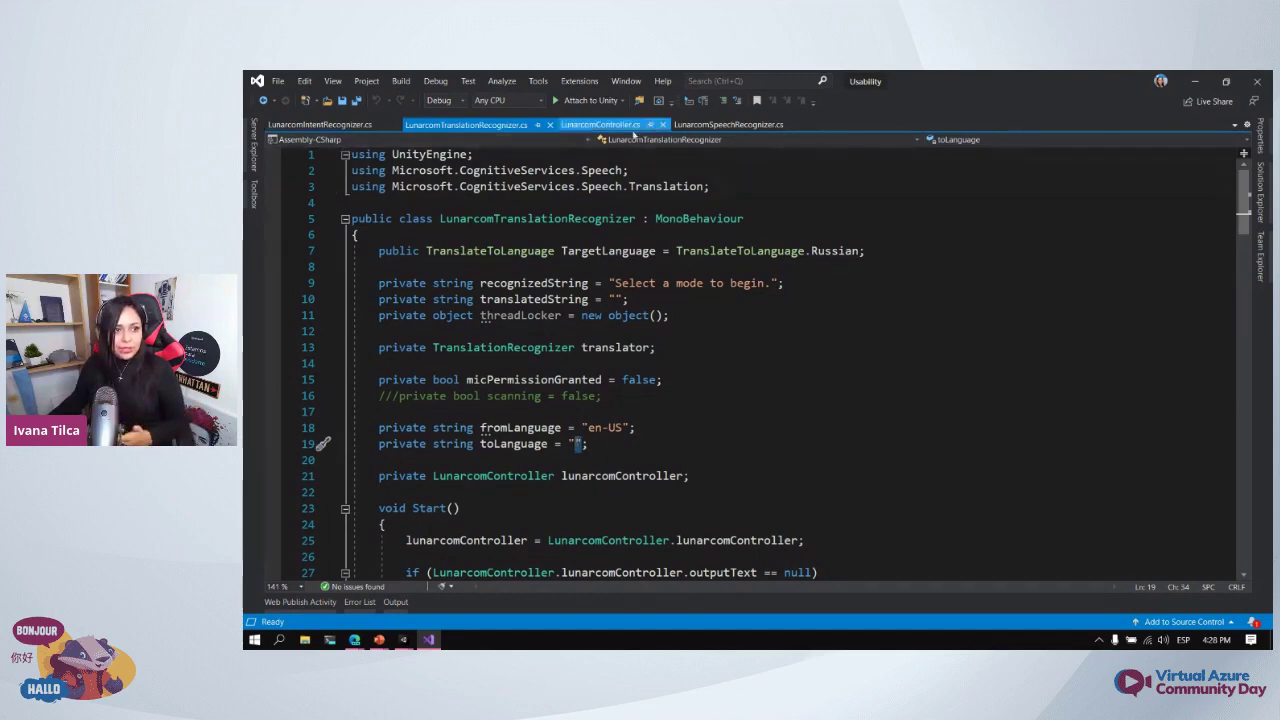
Step: Compare LunarcomController.cs with LunarcomSpeechRecognizer.cs, ending on the RecognitionMode enum values
{"action": "left_click", "coordinate": [600, 125]}
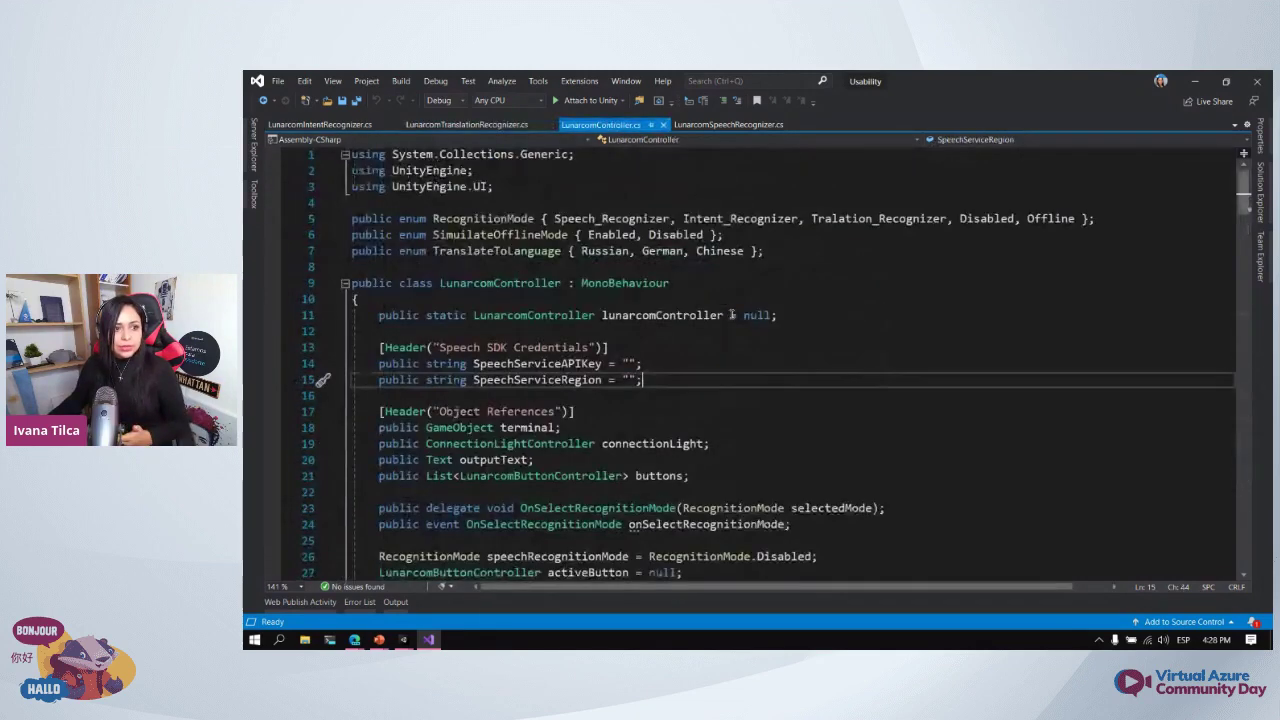
{"action": "left_click", "coordinate": [726, 125]}
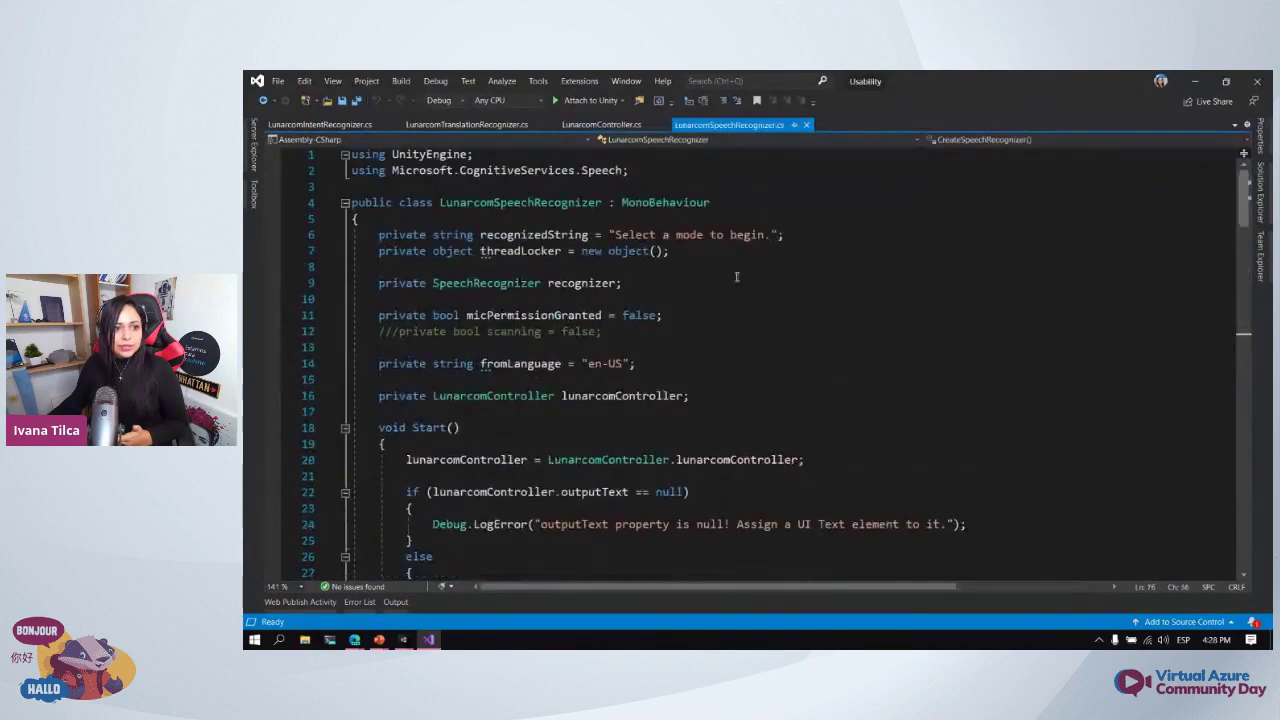
{"action": "scroll", "coordinate": [736, 277], "scroll_direction": "down", "scroll_amount": 7}
{"action": "left_click", "coordinate": [600, 125]}
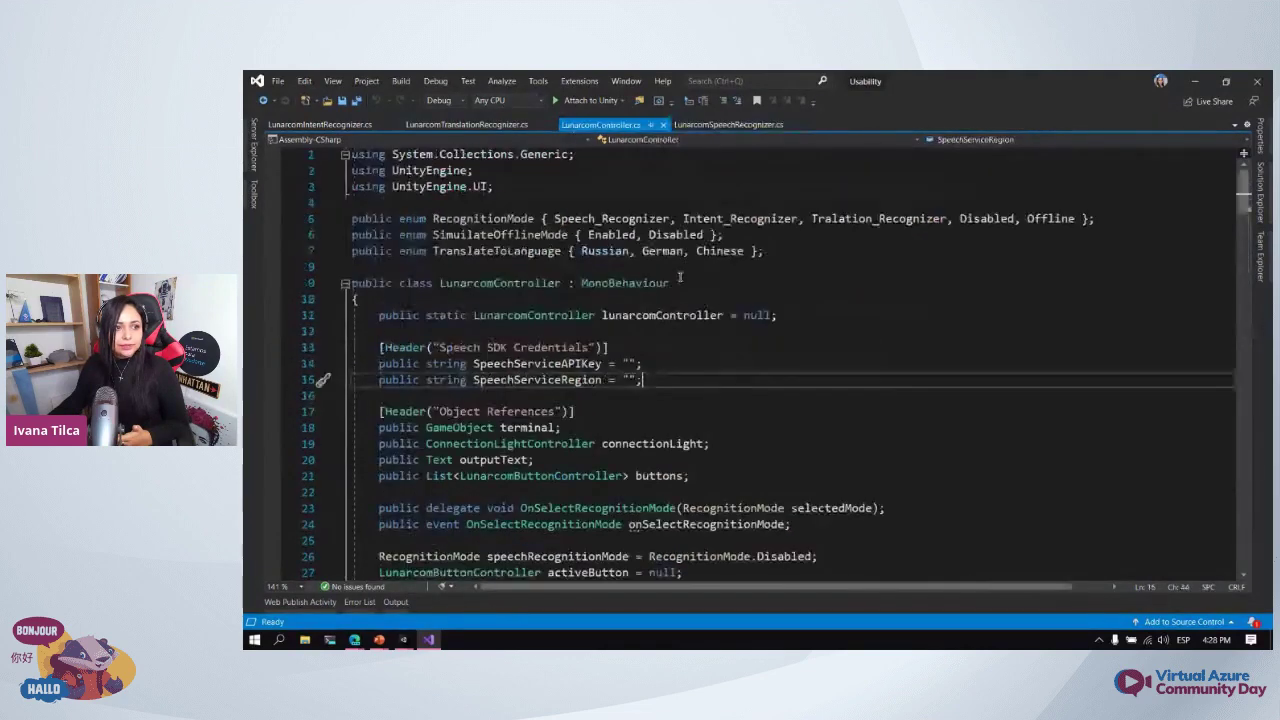
{"action": "left_click", "coordinate": [640, 250]}
{"action": "left_click", "coordinate": [576, 218]}
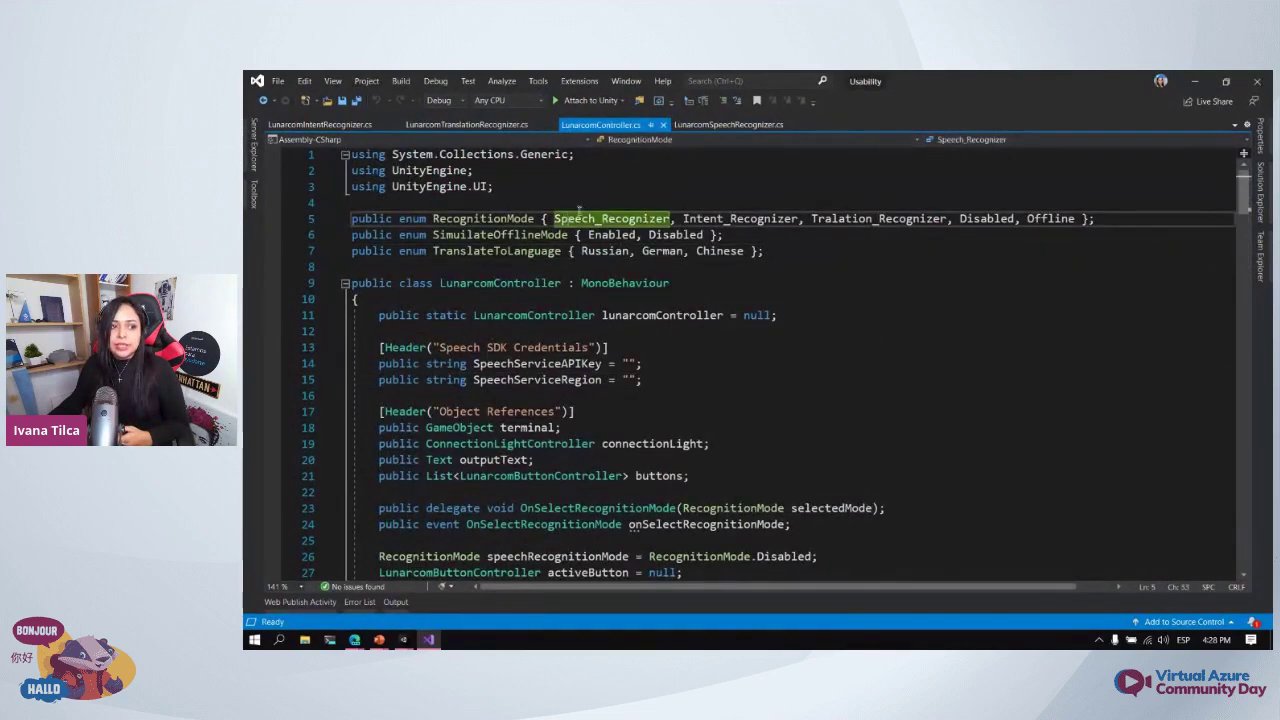
{"action": "left_click_drag", "start_coordinate": [581, 251], "coordinate": [745, 251]}
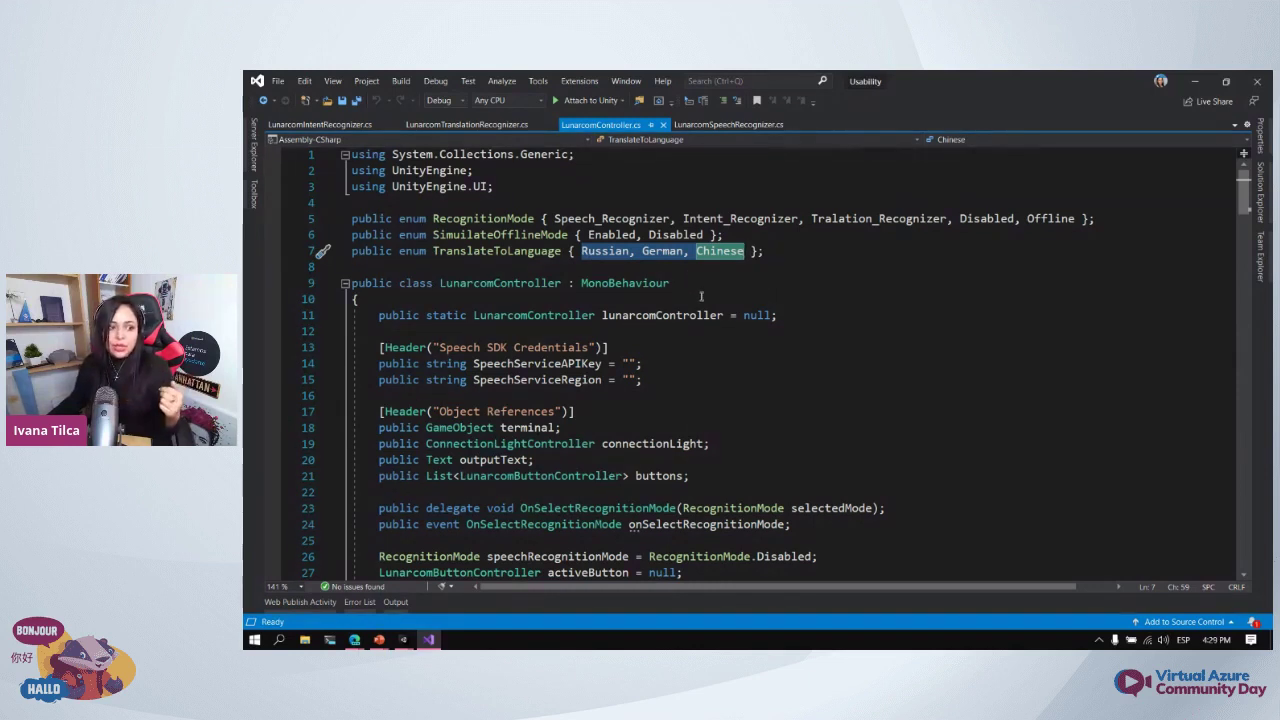
{"action": "left_click", "coordinate": [629, 363]}
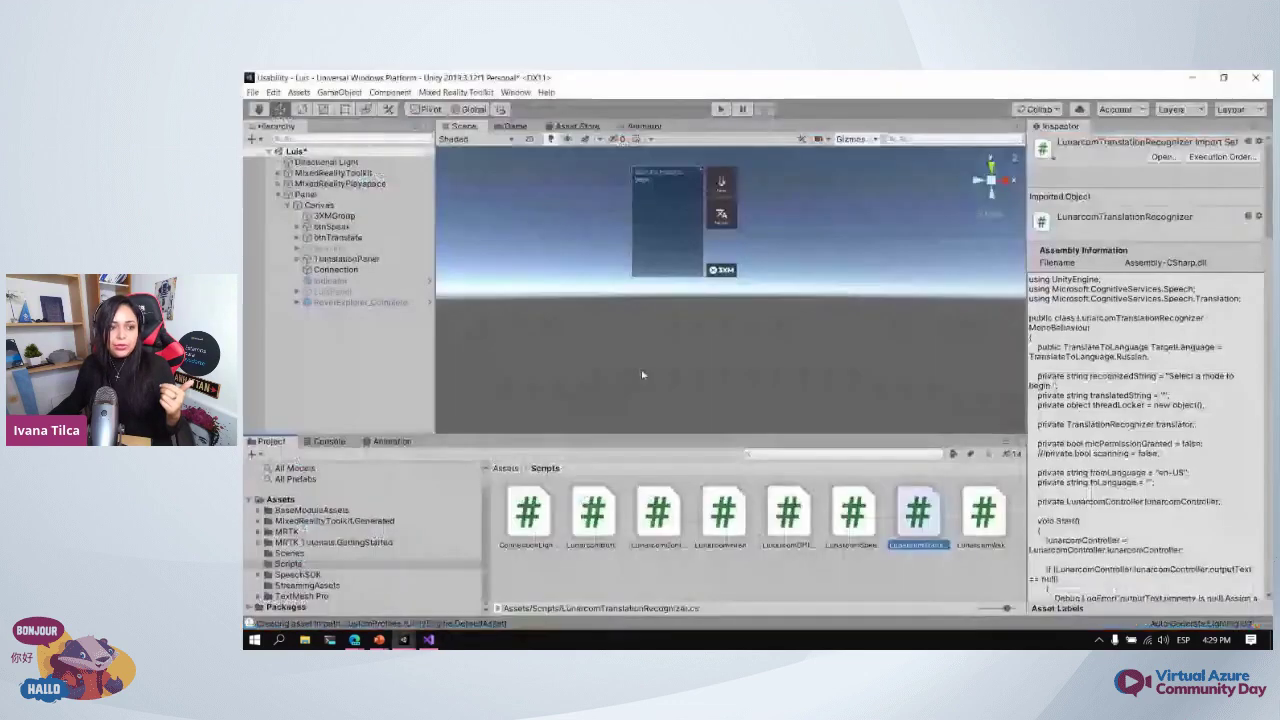
{"action": "left_click", "coordinate": [331, 585]}
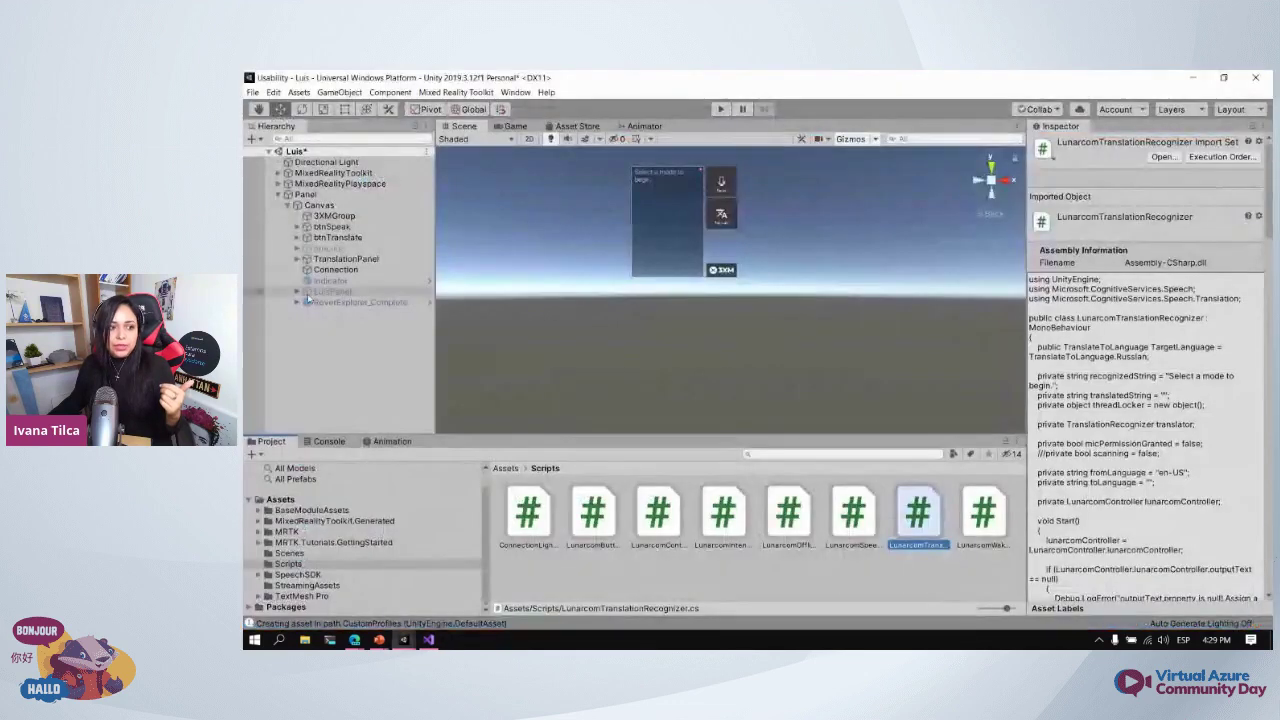
{"action": "left_click", "coordinate": [323, 194]}
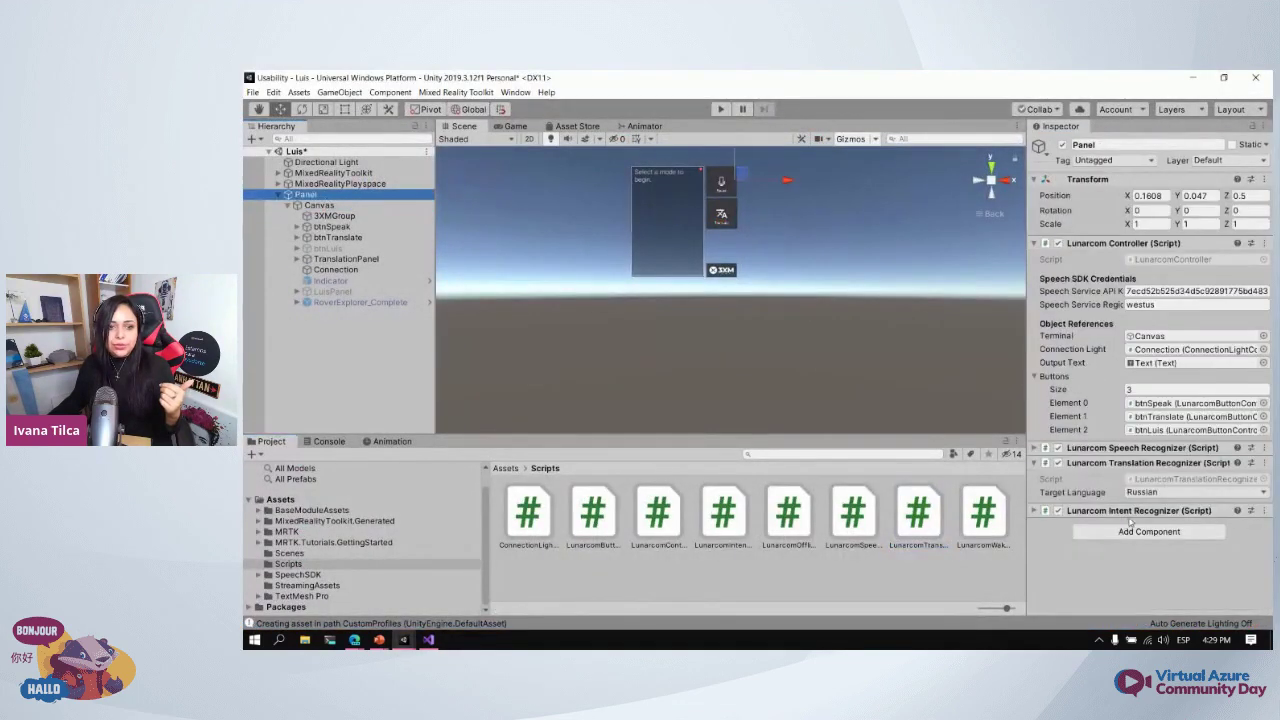
{"action": "left_click", "coordinate": [1165, 496]}
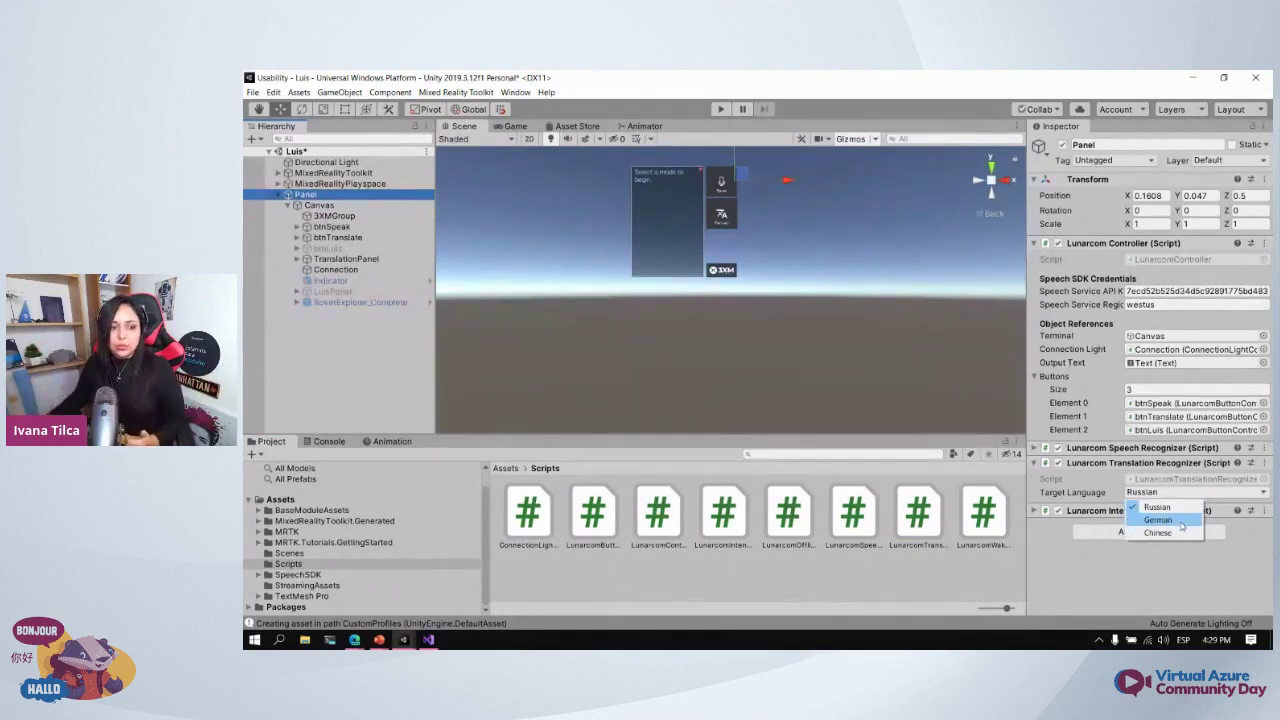
{"action": "left_click", "coordinate": [428, 640]}
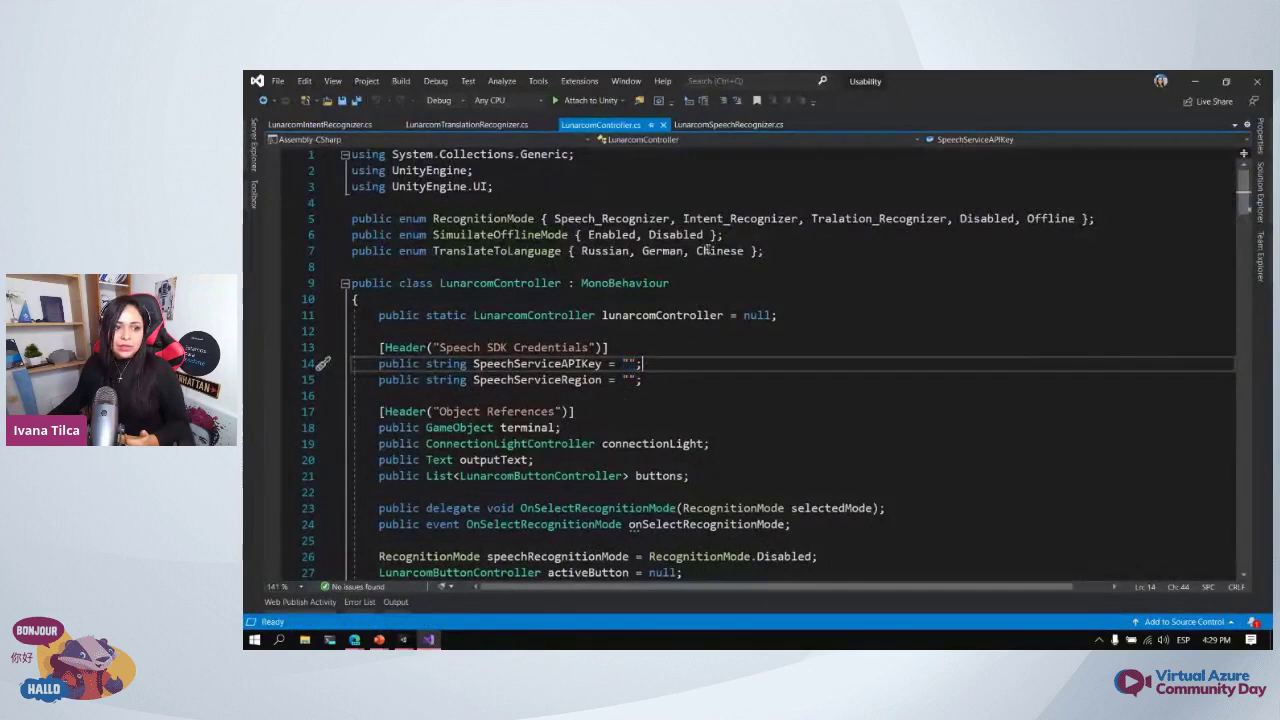
Step: Add Spanish after Chinese in the TranslateToLanguage enum
{"action": "left_click", "coordinate": [744, 246]}
{"action": "type", "text": ", S"}
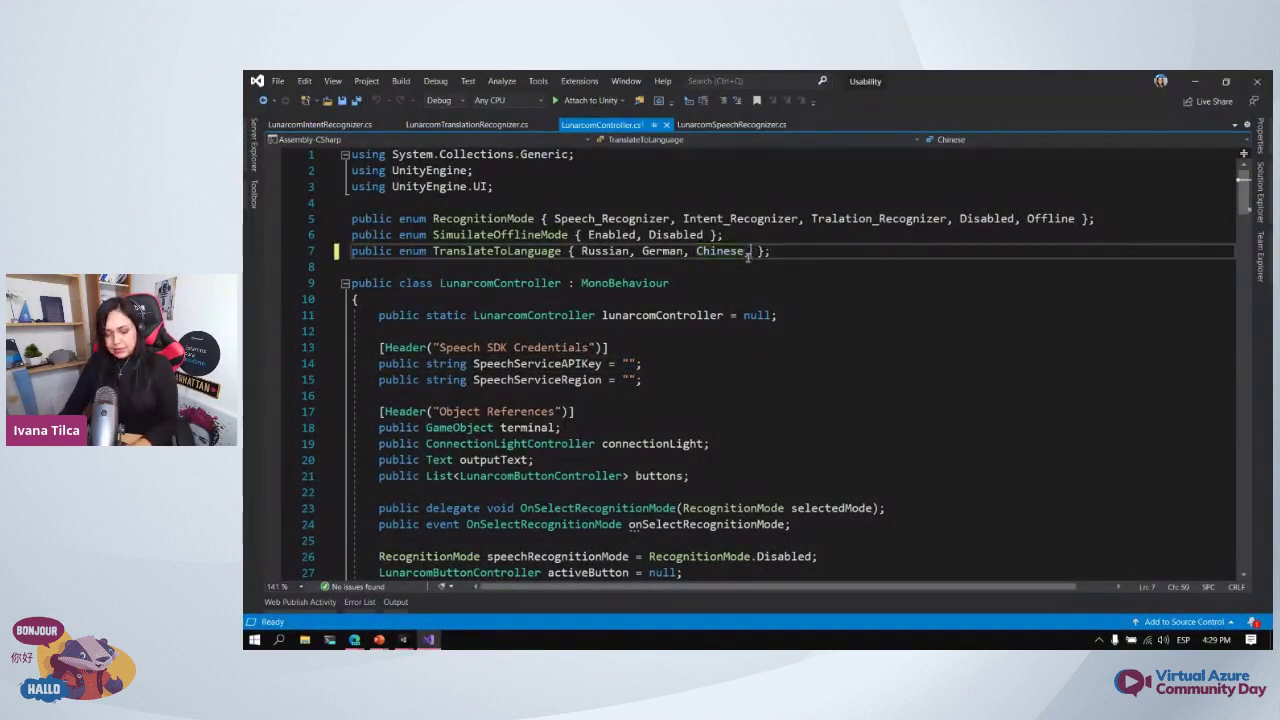
{"action": "type", "text": "panish"}
{"action": "left_click", "coordinate": [923, 383]}
{"action": "scroll", "coordinate": [923, 383], "scroll_direction": "down", "scroll_amount": 2}
{"action": "scroll", "coordinate": [923, 383], "scroll_direction": "up", "scroll_amount": 2}
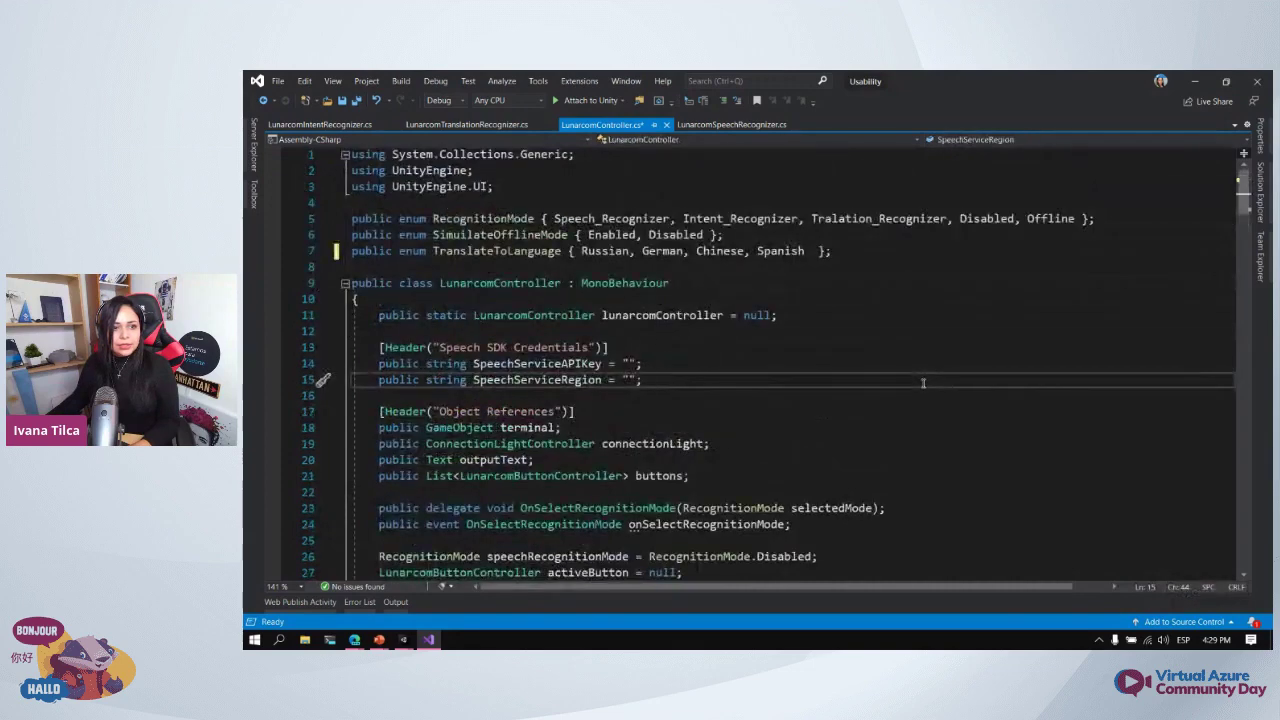
{"action": "scroll", "coordinate": [923, 383], "scroll_direction": "down", "scroll_amount": 5}
{"action": "scroll", "coordinate": [923, 383], "scroll_direction": "down", "scroll_amount": 20}
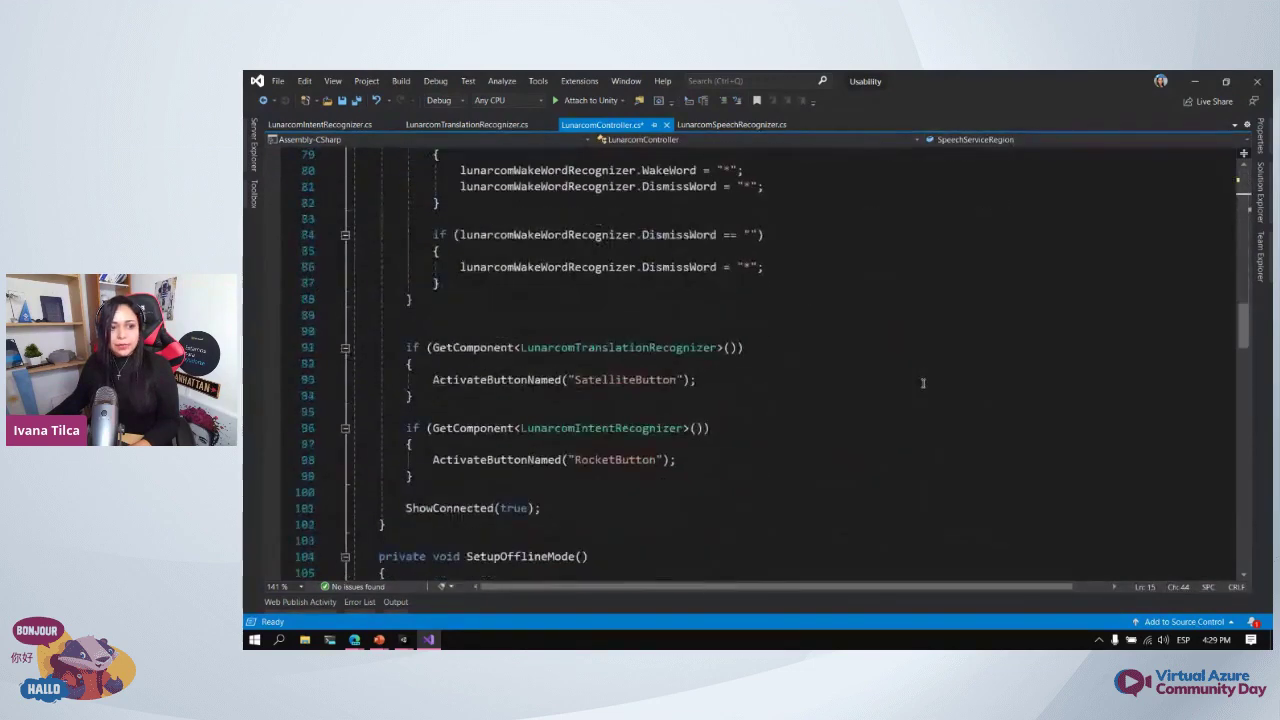
{"action": "scroll", "coordinate": [923, 383], "scroll_direction": "down", "scroll_amount": 20}
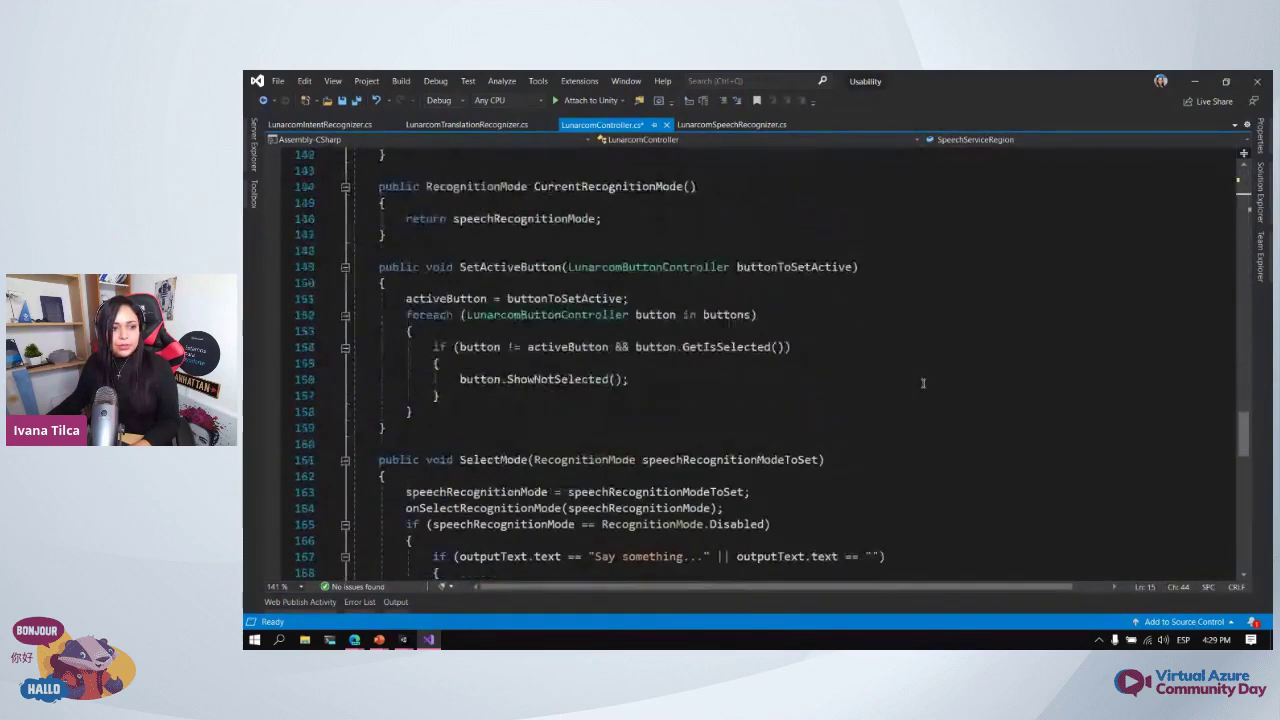
{"action": "scroll", "coordinate": [923, 383], "scroll_direction": "down", "scroll_amount": 5}
Step: In LunarcomTranslationRecognizer.cs, duplicate the Chinese case and change its language code to es-ES
{"action": "key", "text": "ctrl+Tab"}
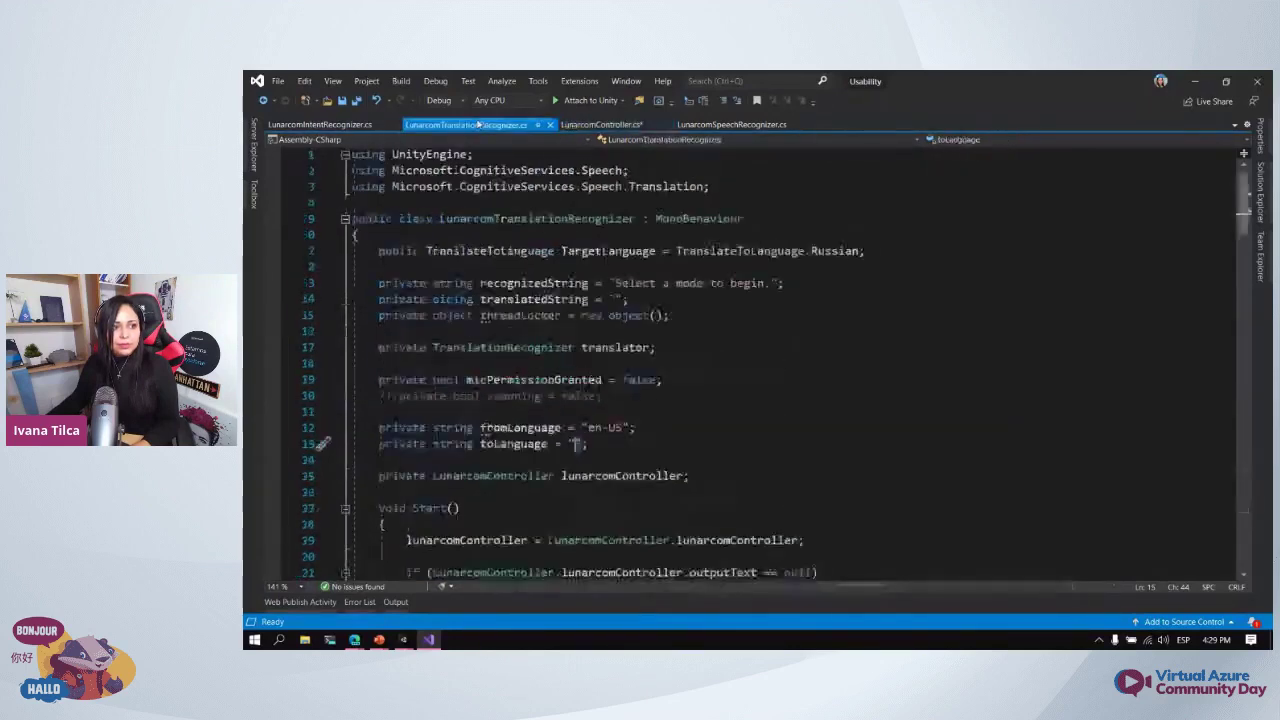
{"action": "scroll", "coordinate": [735, 383], "scroll_direction": "down", "scroll_amount": 8}
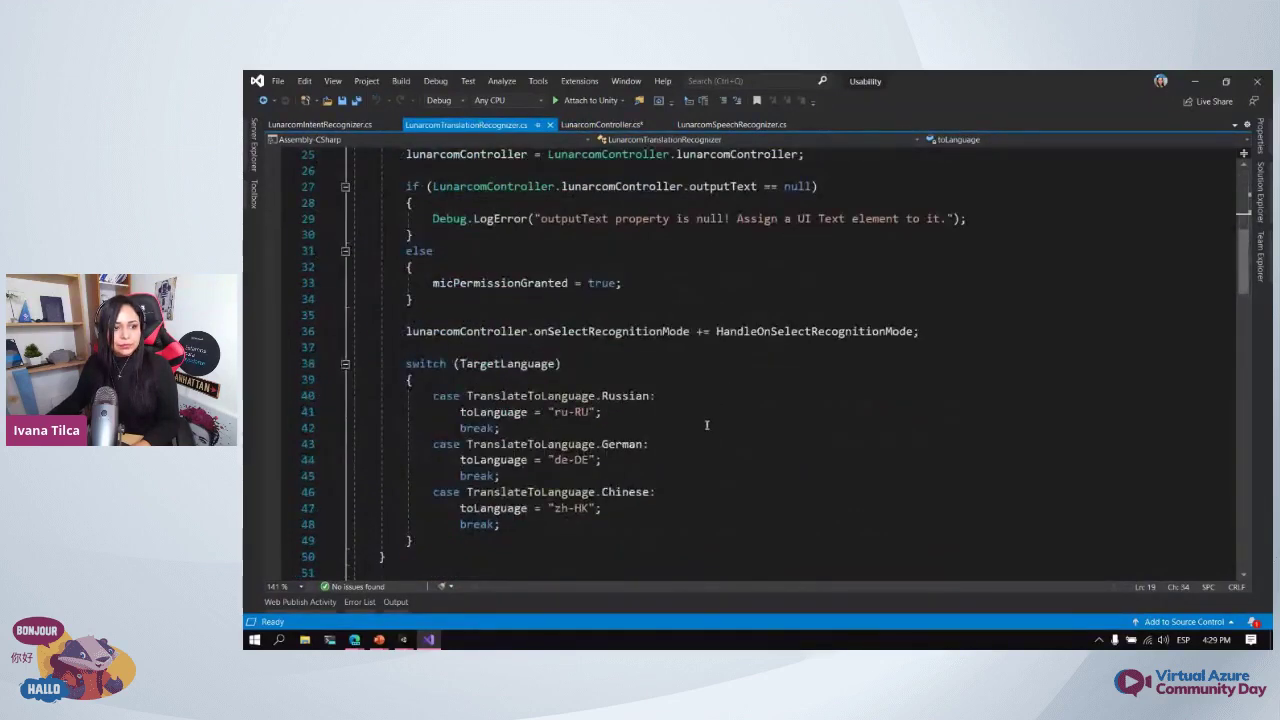
{"action": "scroll", "coordinate": [706, 425], "scroll_direction": "down", "scroll_amount": 2}
{"action": "left_click", "coordinate": [434, 396]}
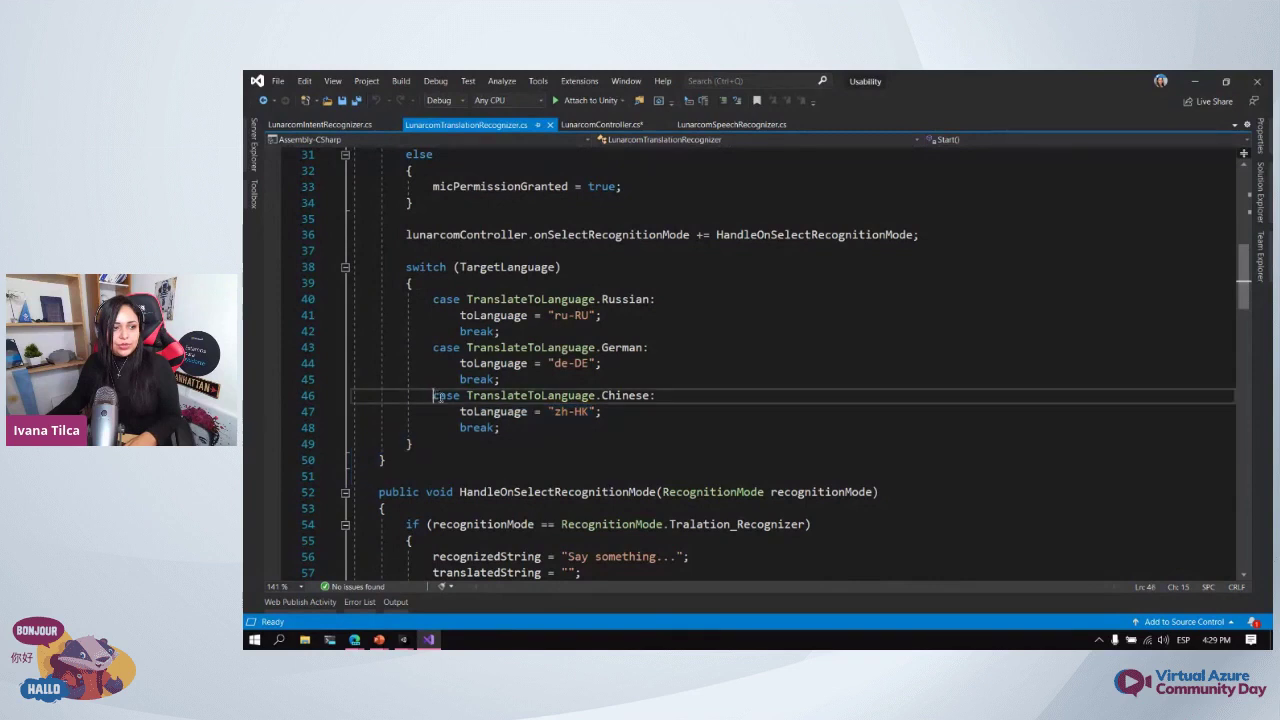
{"action": "left_click_drag", "start_coordinate": [437, 397], "coordinate": [512, 427]}
{"action": "key", "text": "ctrl+c"}
{"action": "left_click", "coordinate": [512, 427]}
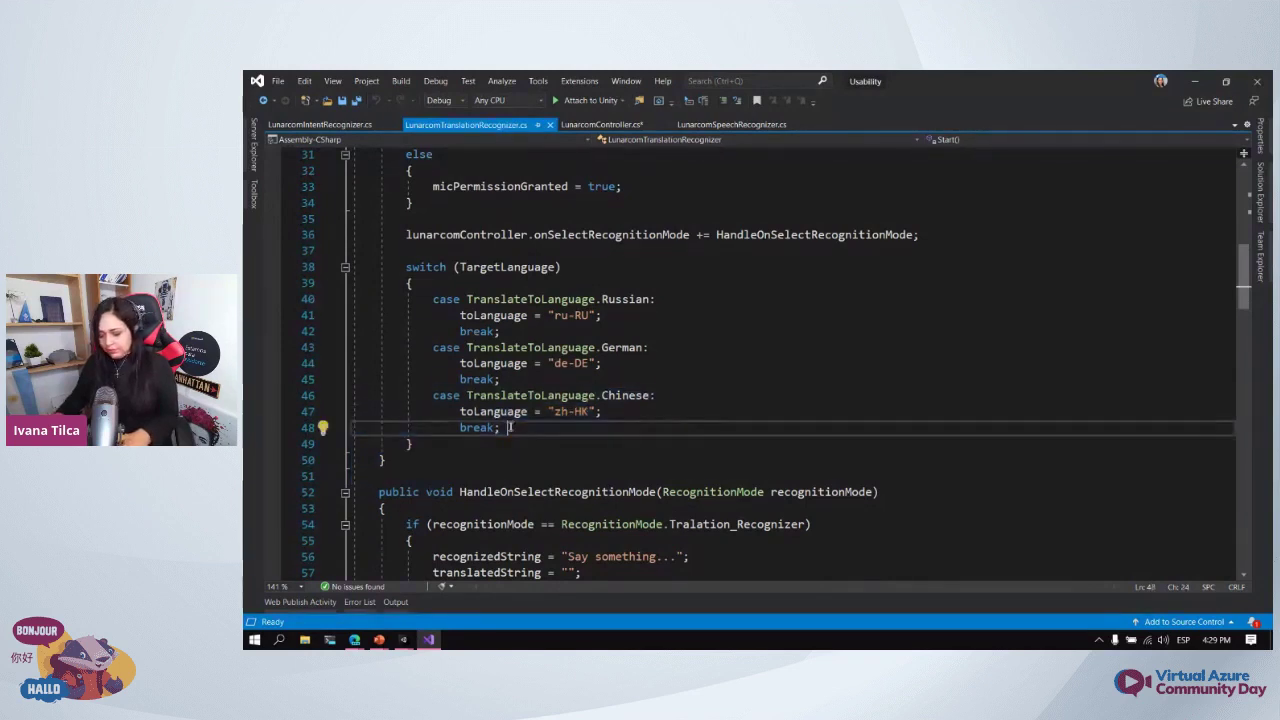
{"action": "key", "text": "Return"}
{"action": "key", "text": "ctrl+v"}
{"action": "left_click", "coordinate": [560, 460]}
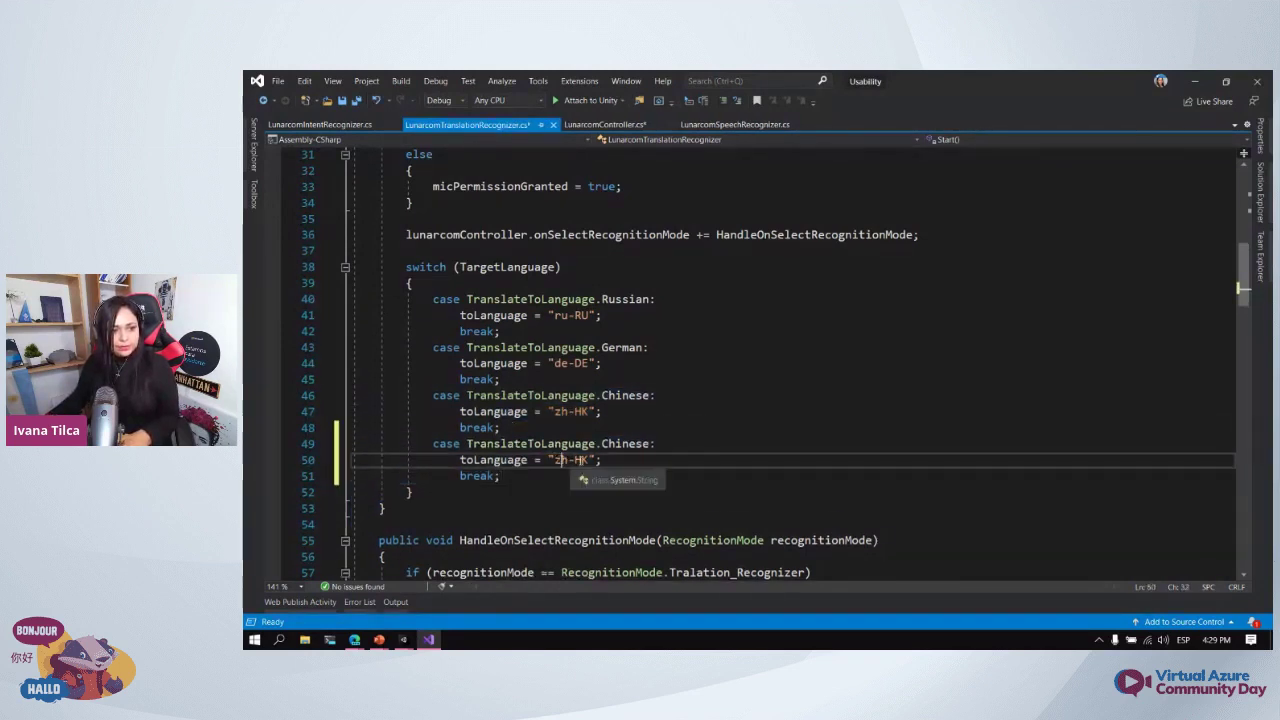
{"action": "key", "text": "Delete"}
{"action": "key", "text": "BackSpace"}
{"action": "type", "text": "es"}
{"action": "key", "text": "BackSpace"}
{"action": "key", "text": "BackSpace"}
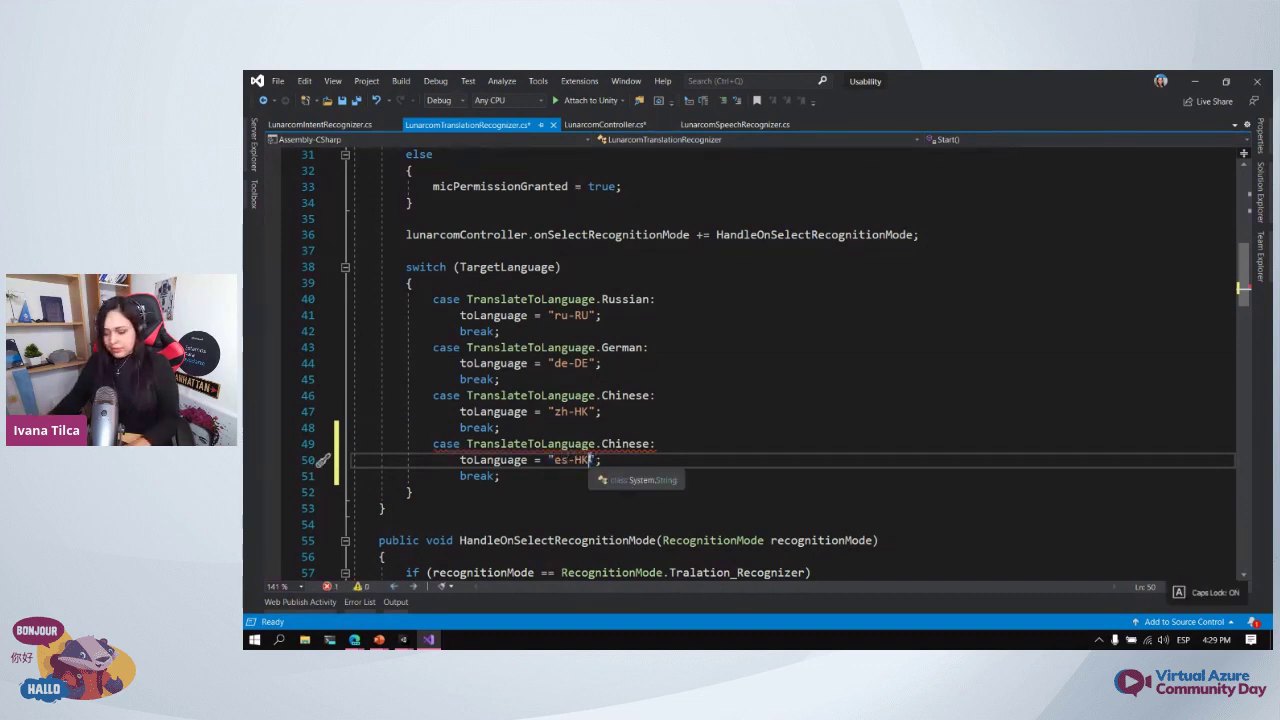
{"action": "type", "text": "ES"}
Step: Rename the duplicated case's label from Chinese to Spanish
{"action": "scroll", "coordinate": [610, 420], "scroll_direction": "down", "scroll_amount": 3}
{"action": "left_click", "coordinate": [618, 300]}
{"action": "key", "text": "Caps_Lock"}
{"action": "key", "text": "ctrl+BackSpace"}
{"action": "type", "text": "SP"}
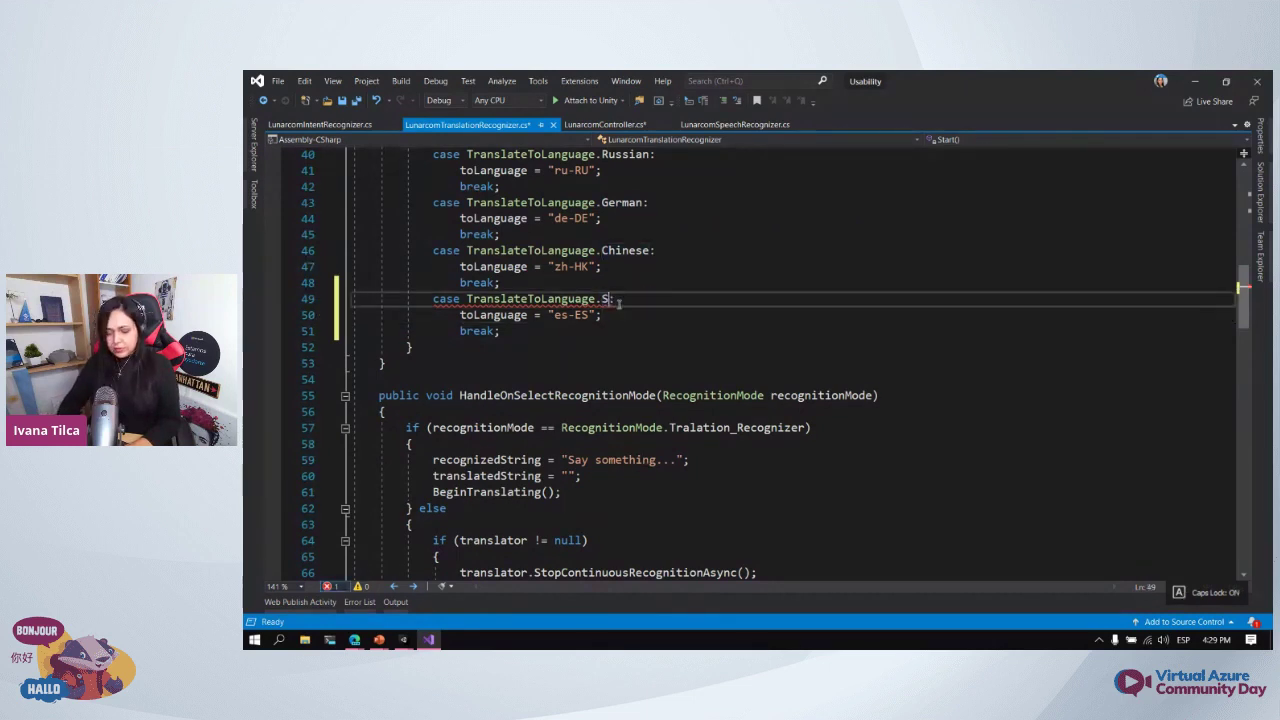
{"action": "key", "text": "Caps_Lock"}
{"action": "key", "text": "Tab"}
{"action": "left_click", "coordinate": [749, 318]}
Step: Review the translator creation code and save all modified scripts
{"action": "scroll", "coordinate": [752, 322], "scroll_direction": "down", "scroll_amount": 9}
{"action": "scroll", "coordinate": [752, 322], "scroll_direction": "down", "scroll_amount": 9}
{"action": "scroll", "coordinate": [752, 322], "scroll_direction": "up", "scroll_amount": 3}
{"action": "left_click", "coordinate": [510, 300]}
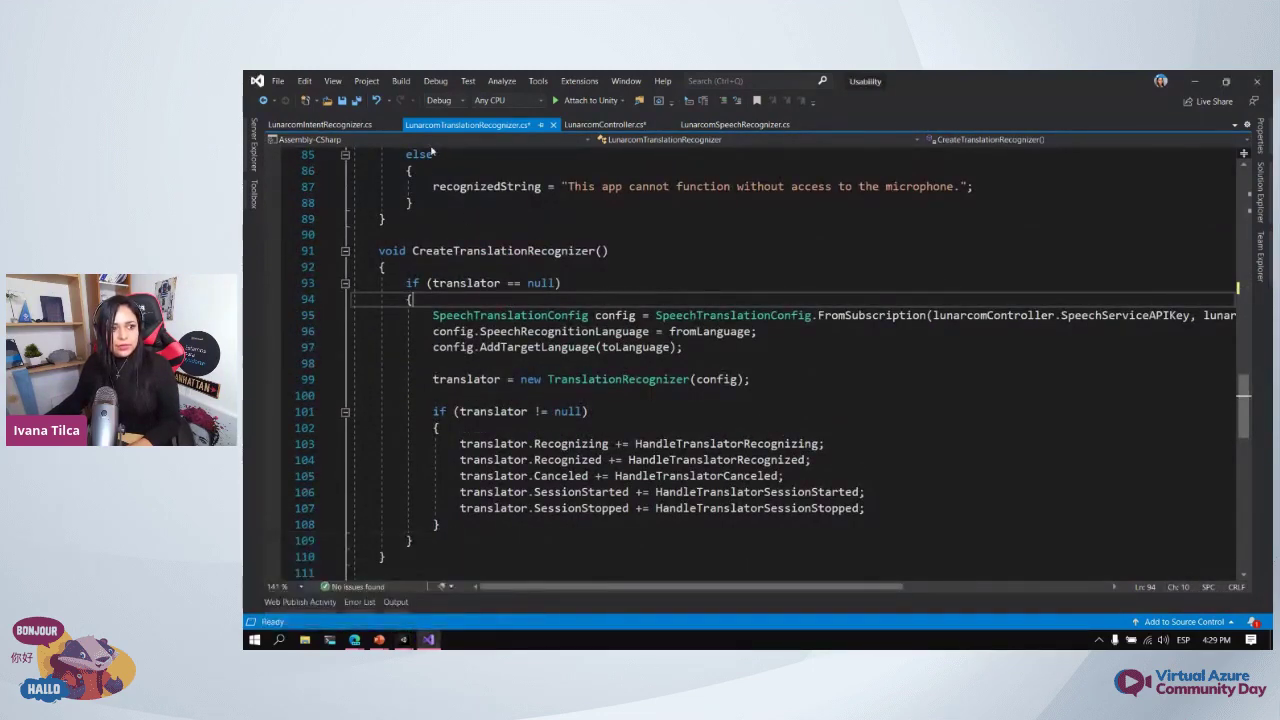
{"action": "left_click", "coordinate": [356, 100]}
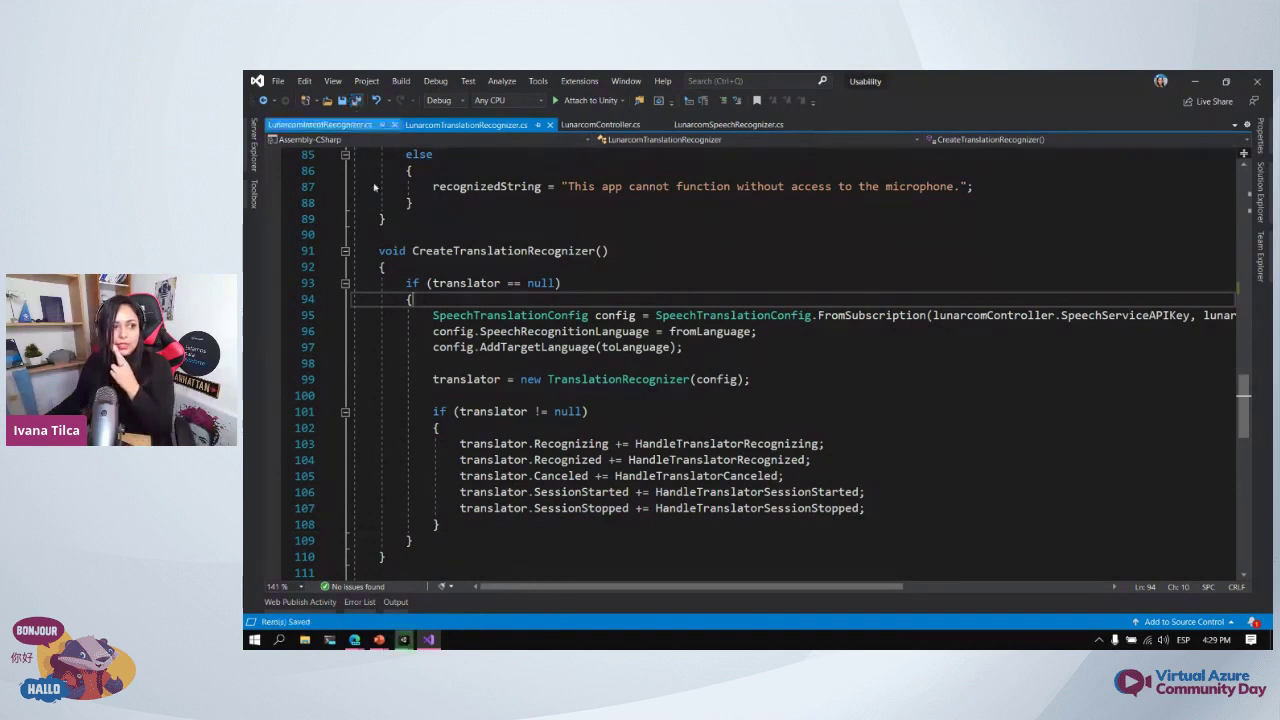
{"action": "mouse_move", "coordinate": [404, 640]}
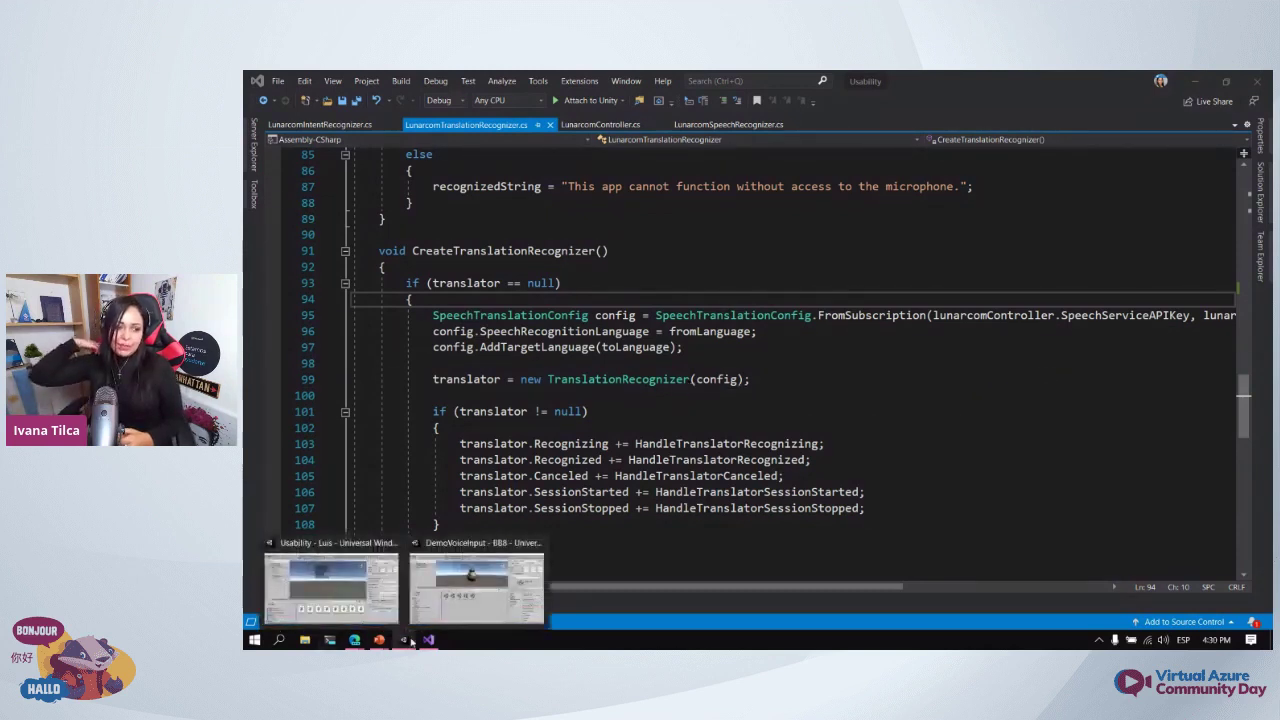
Step: Switch to Unity and pick Spanish from the Translation Recognizer's Target Language dropdown
{"action": "left_click", "coordinate": [392, 612]}
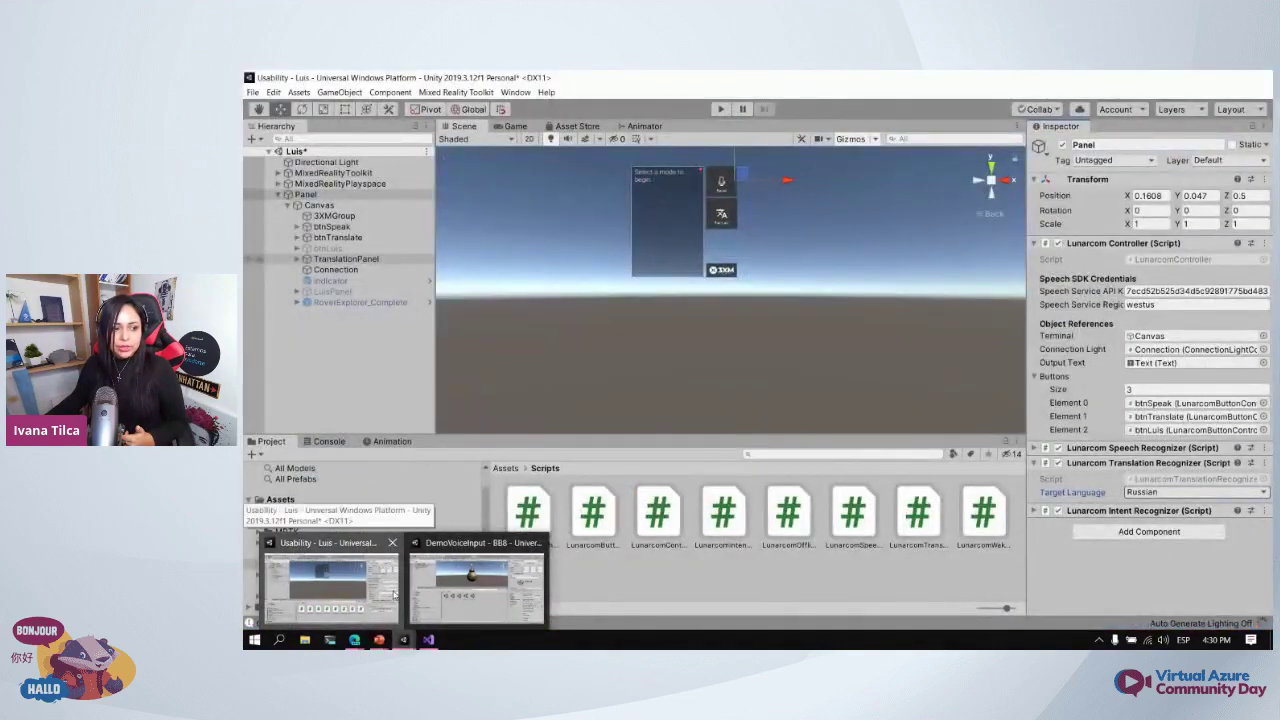
{"action": "left_click", "coordinate": [393, 595]}
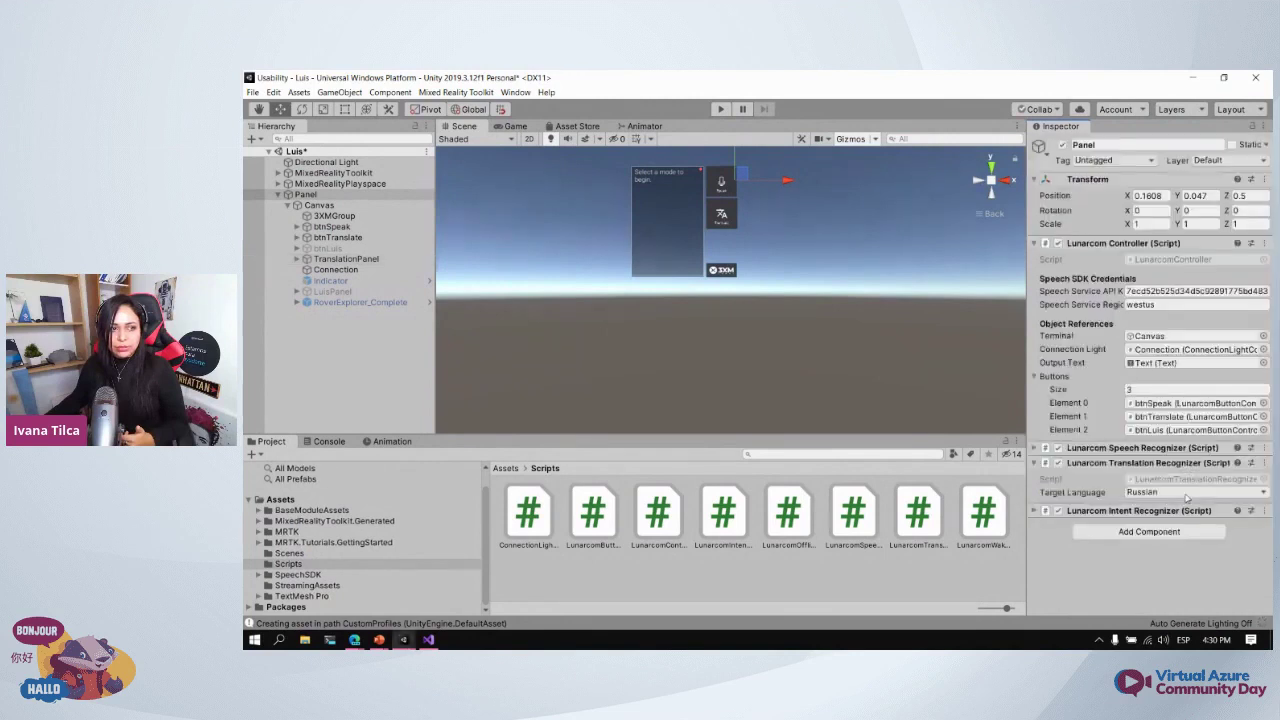
{"action": "left_click", "coordinate": [1166, 483]}
{"action": "left_click", "coordinate": [1157, 546]}
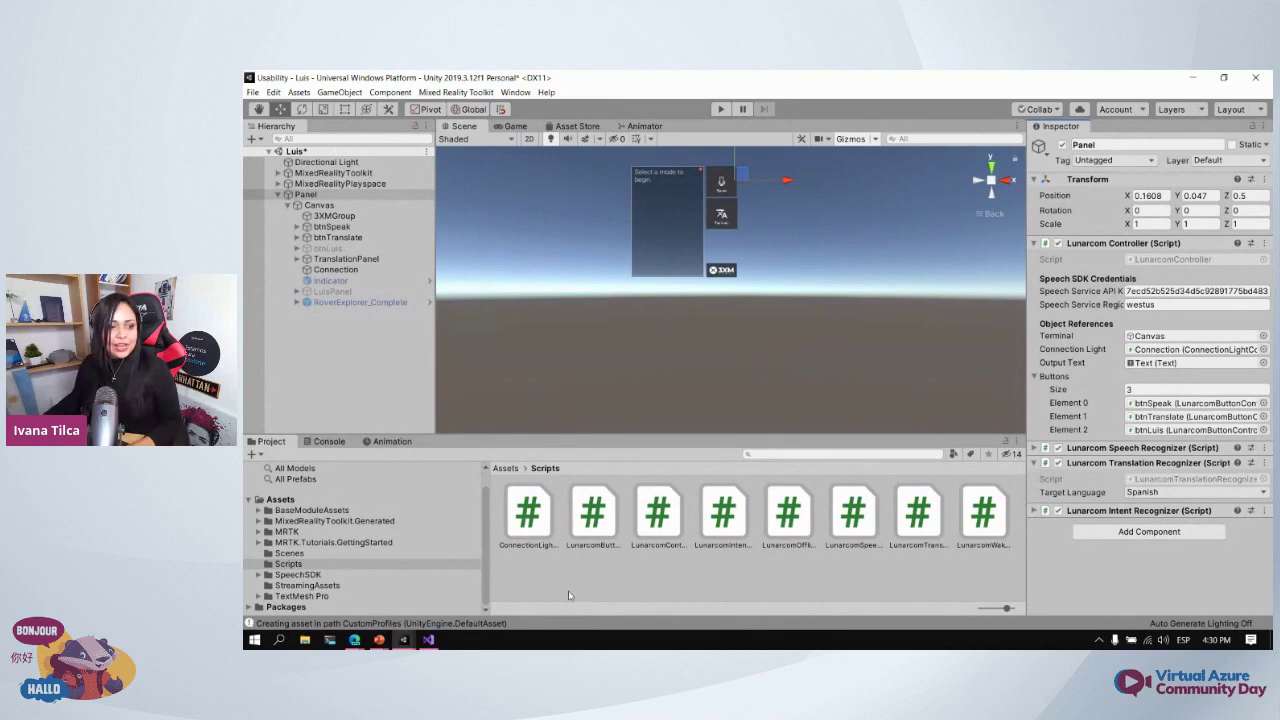
Step: Review the fromLanguage and toLanguage setup on lines 95–97, then minimize Visual Studio
{"action": "left_click", "coordinate": [428, 640]}
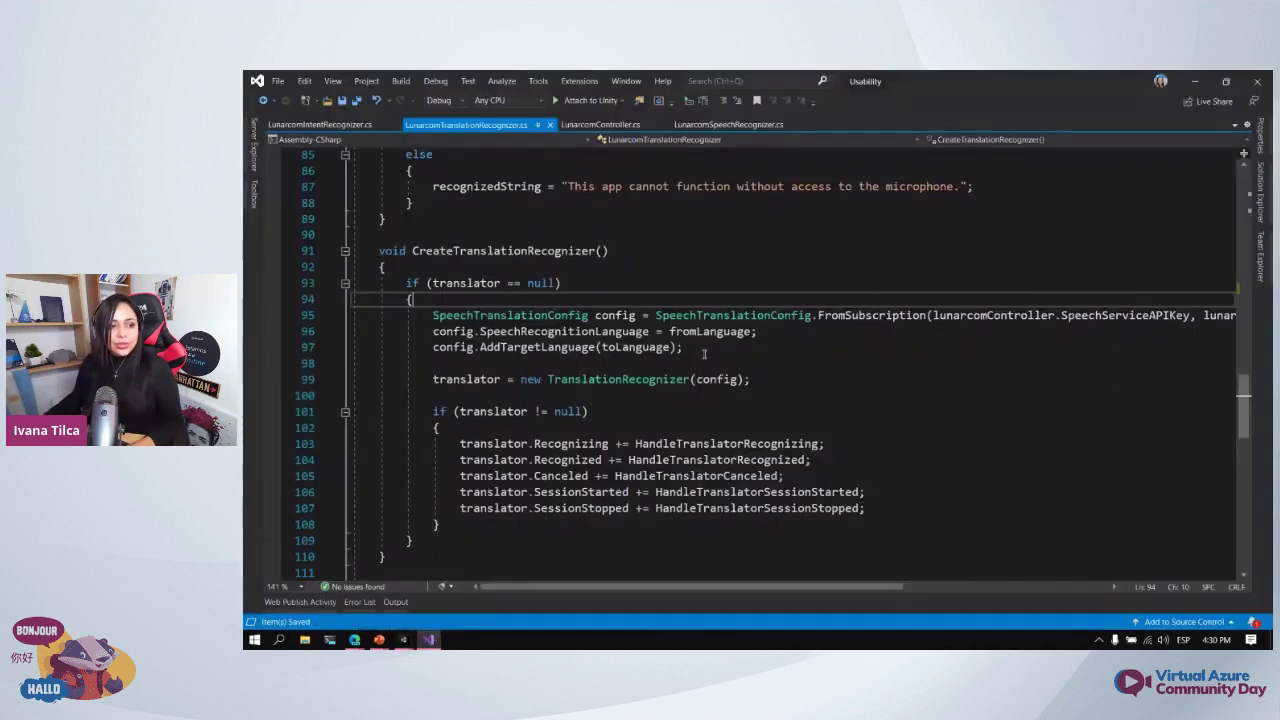
{"action": "left_click", "coordinate": [627, 331]}
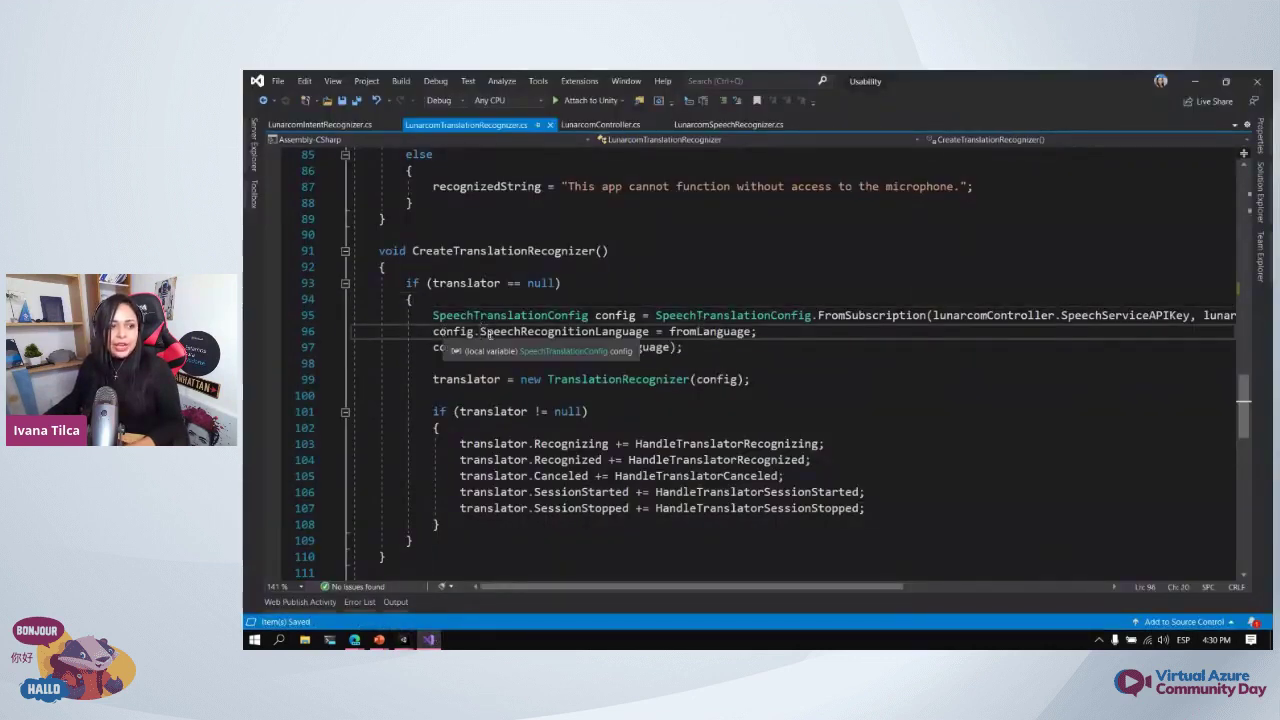
{"action": "left_click", "coordinate": [703, 331]}
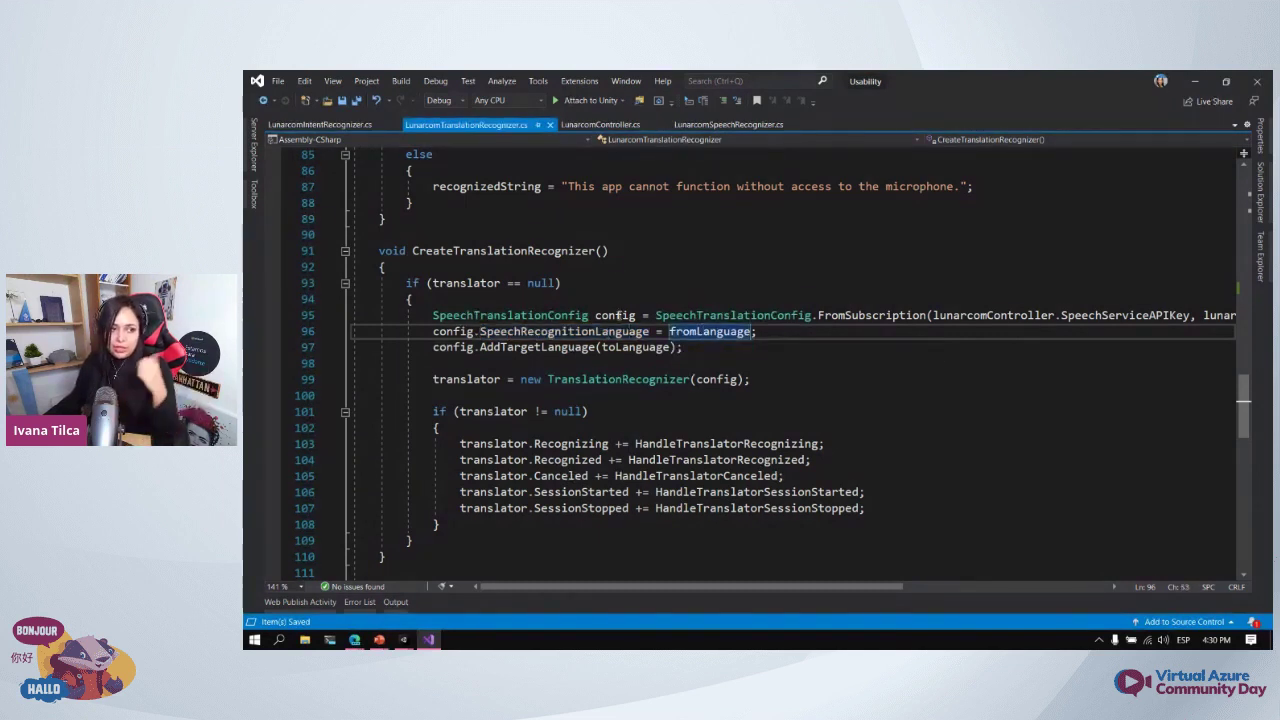
{"action": "left_click", "coordinate": [627, 315]}
{"action": "left_click", "coordinate": [636, 347]}
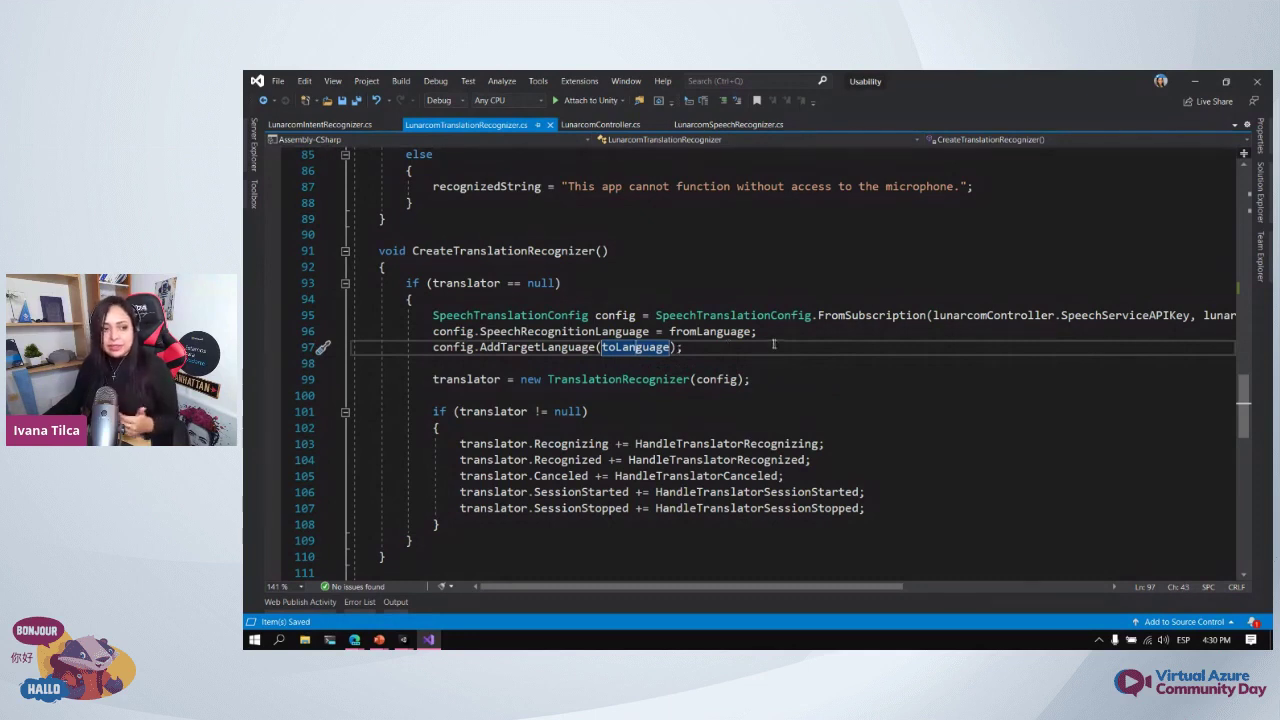
{"action": "left_click", "coordinate": [788, 364]}
{"action": "scroll", "coordinate": [776, 388], "scroll_direction": "down", "scroll_amount": 1}
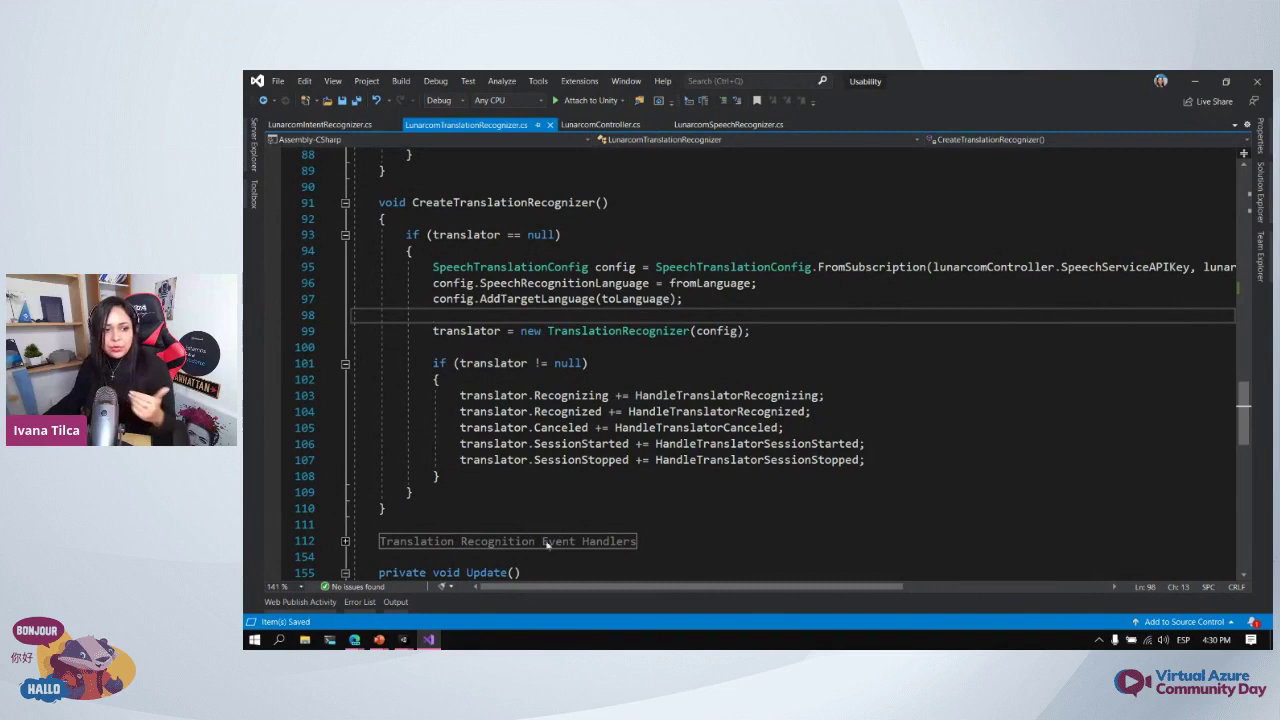
{"action": "left_click", "coordinate": [1196, 82]}
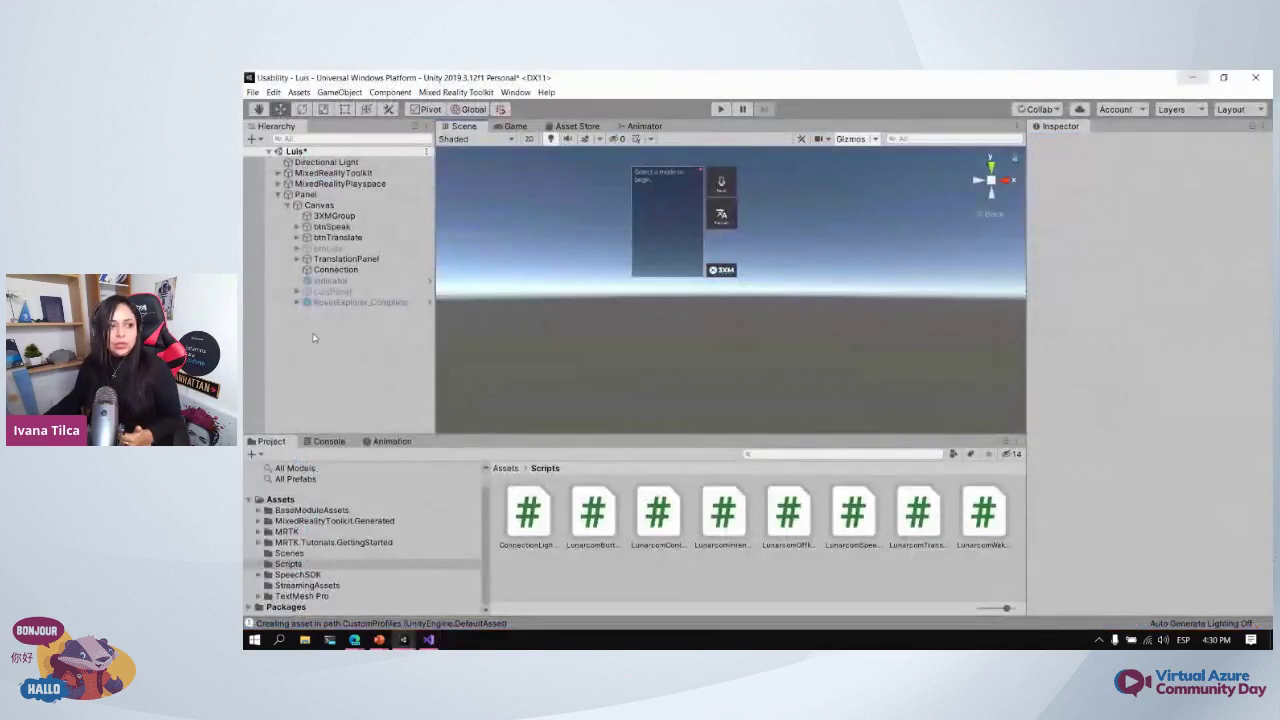
Step: Play the scene, press Translate twice with the simulated hand, then stop Play mode
{"action": "left_click", "coordinate": [721, 109]}
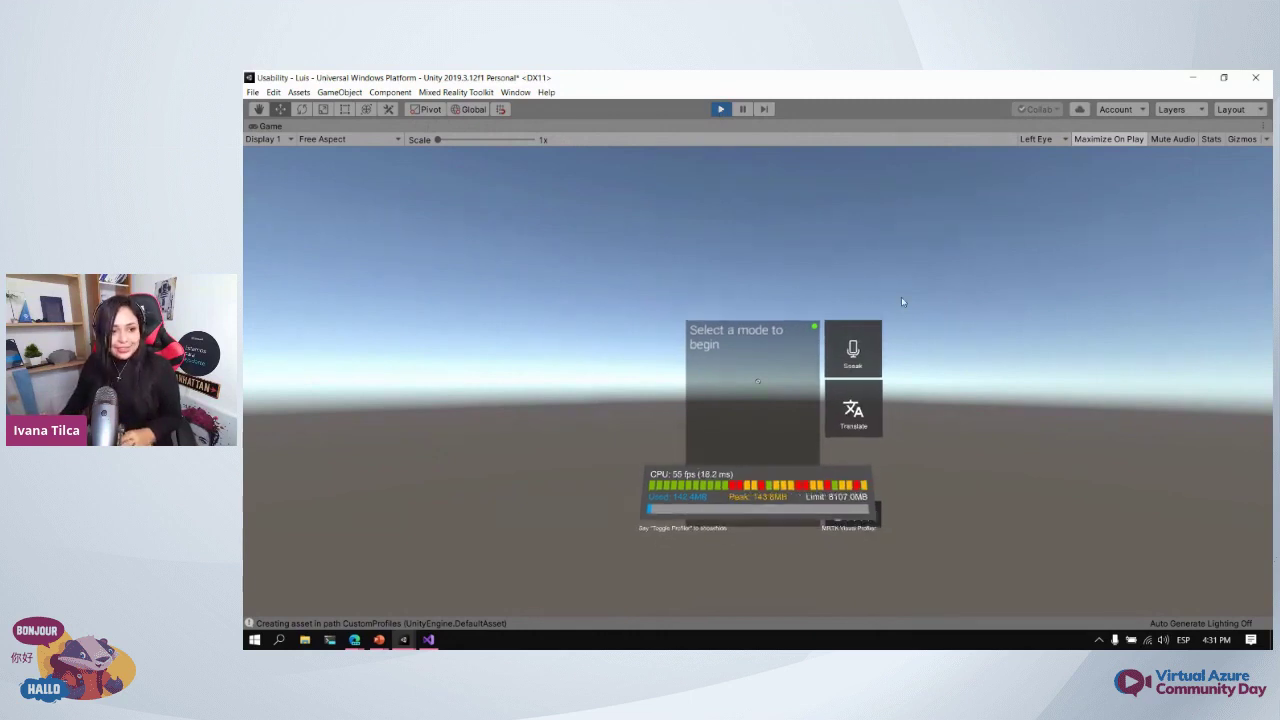
{"action": "right_click_drag", "start_coordinate": [980, 512], "coordinate": [997, 508]}
{"action": "key", "text": "space"}
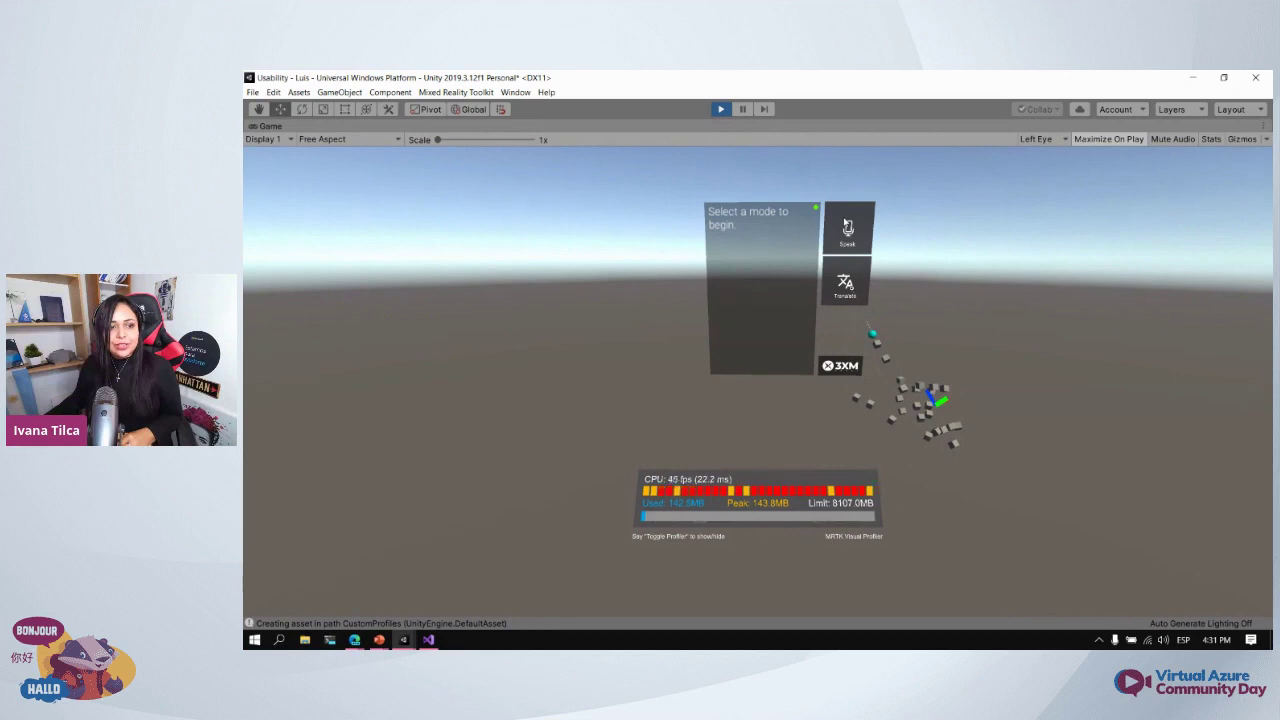
{"action": "left_click", "coordinate": [925, 402]}
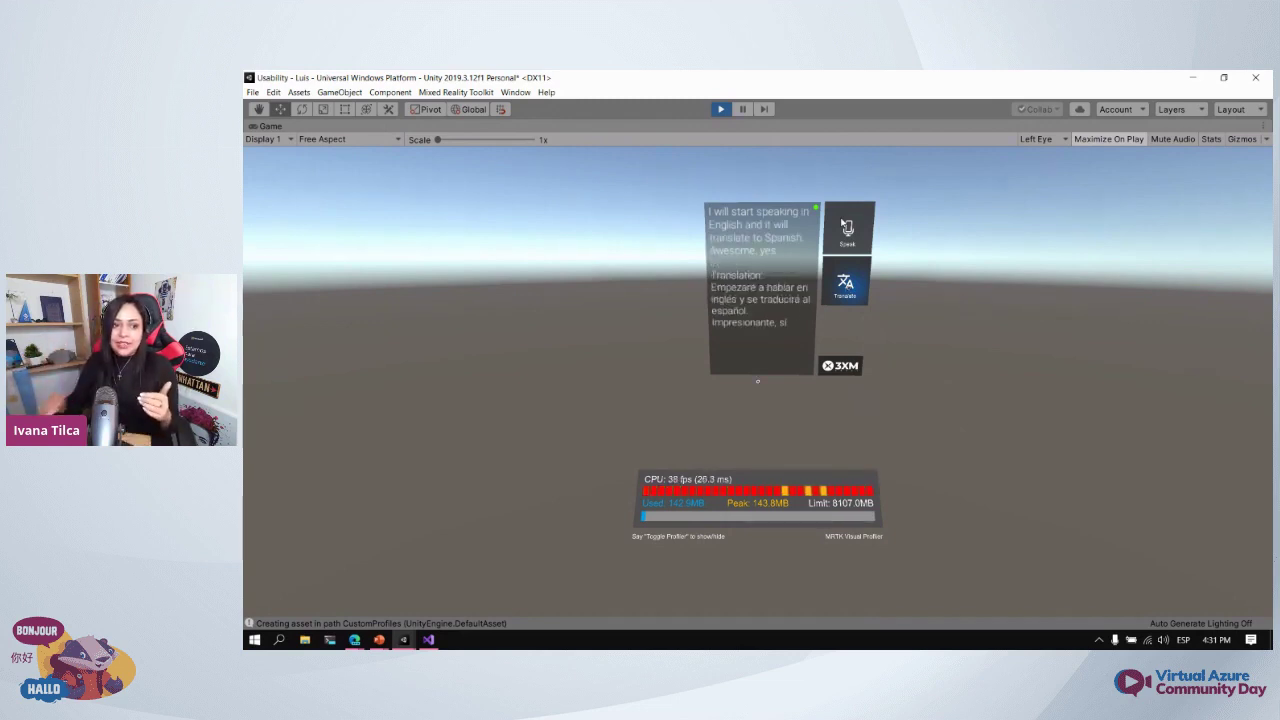
{"action": "key", "text": "space"}
{"action": "left_click", "coordinate": [876, 332]}
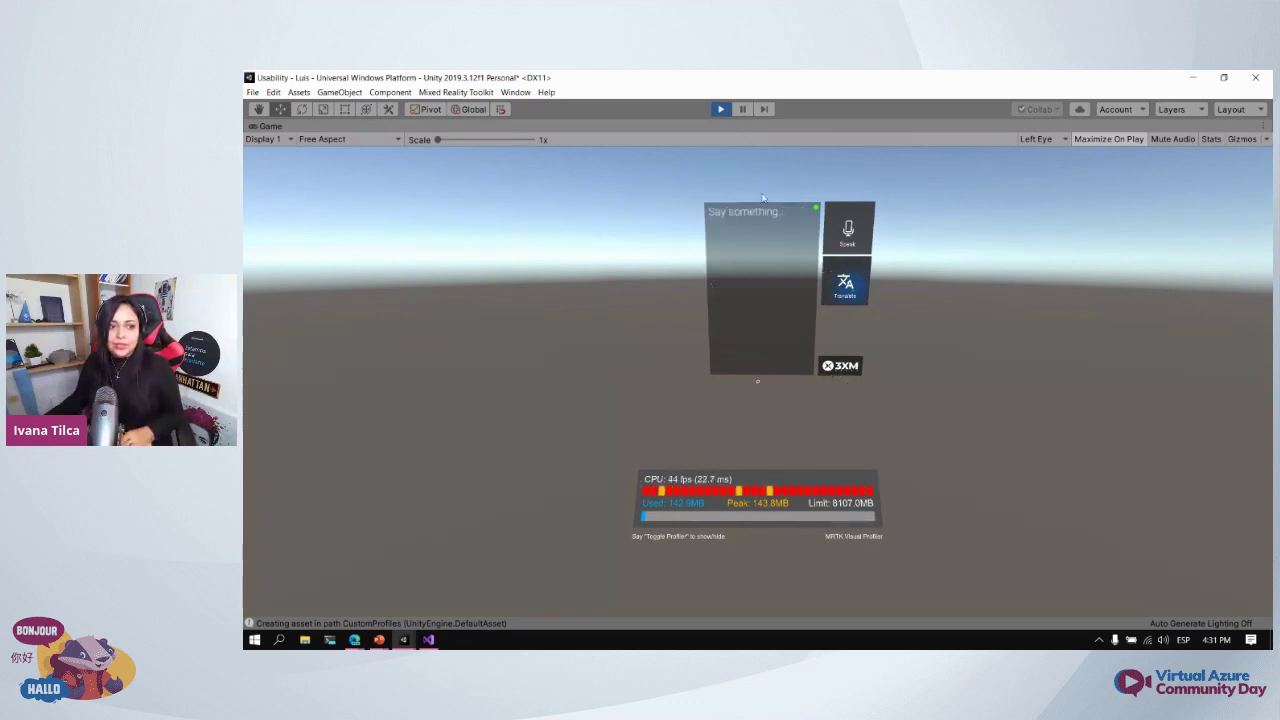
{"action": "left_click", "coordinate": [720, 109]}
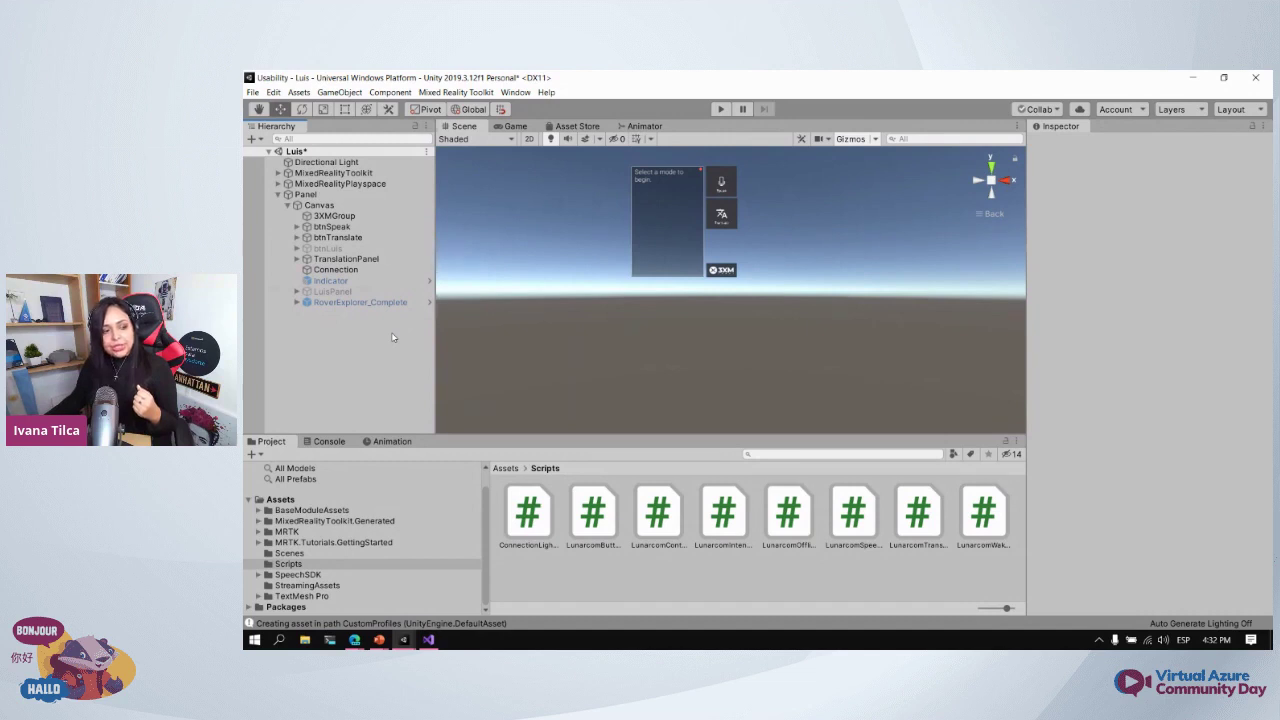
Step: Bring the LUIS dashboard in Edge to the front and open the PressButton intent
{"action": "left_click", "coordinate": [354, 639]}
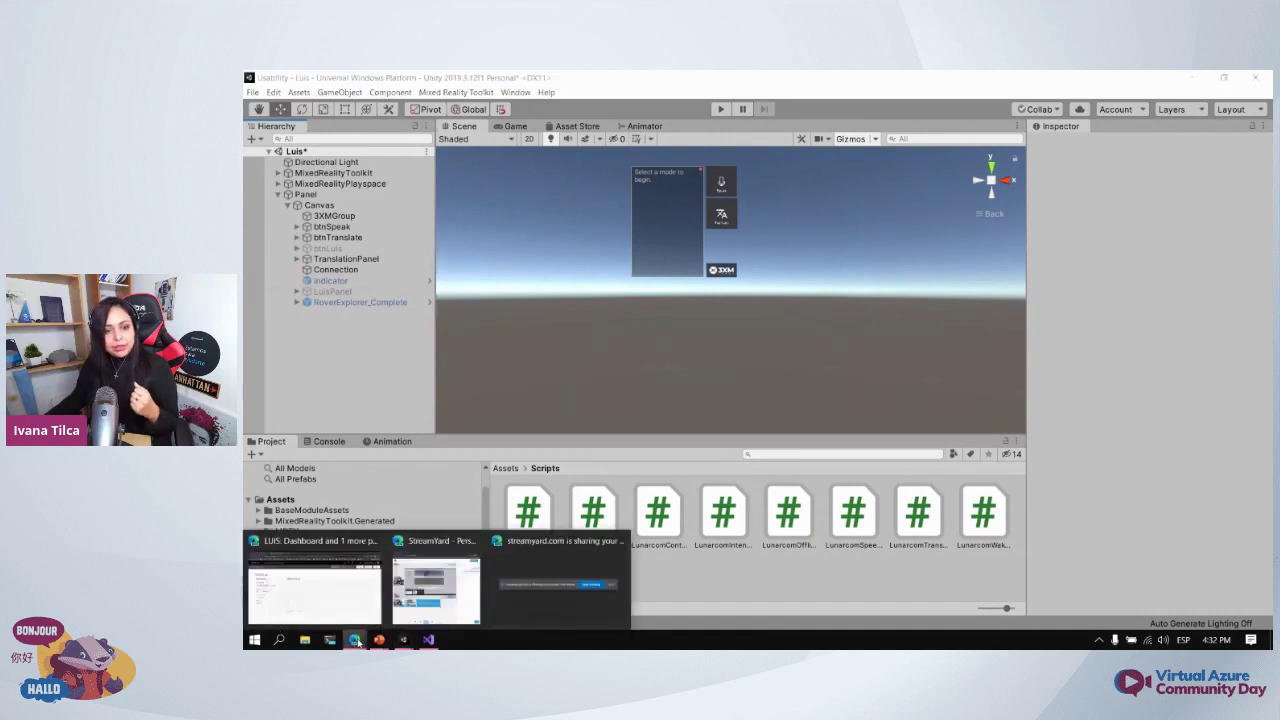
{"action": "left_click", "coordinate": [324, 600]}
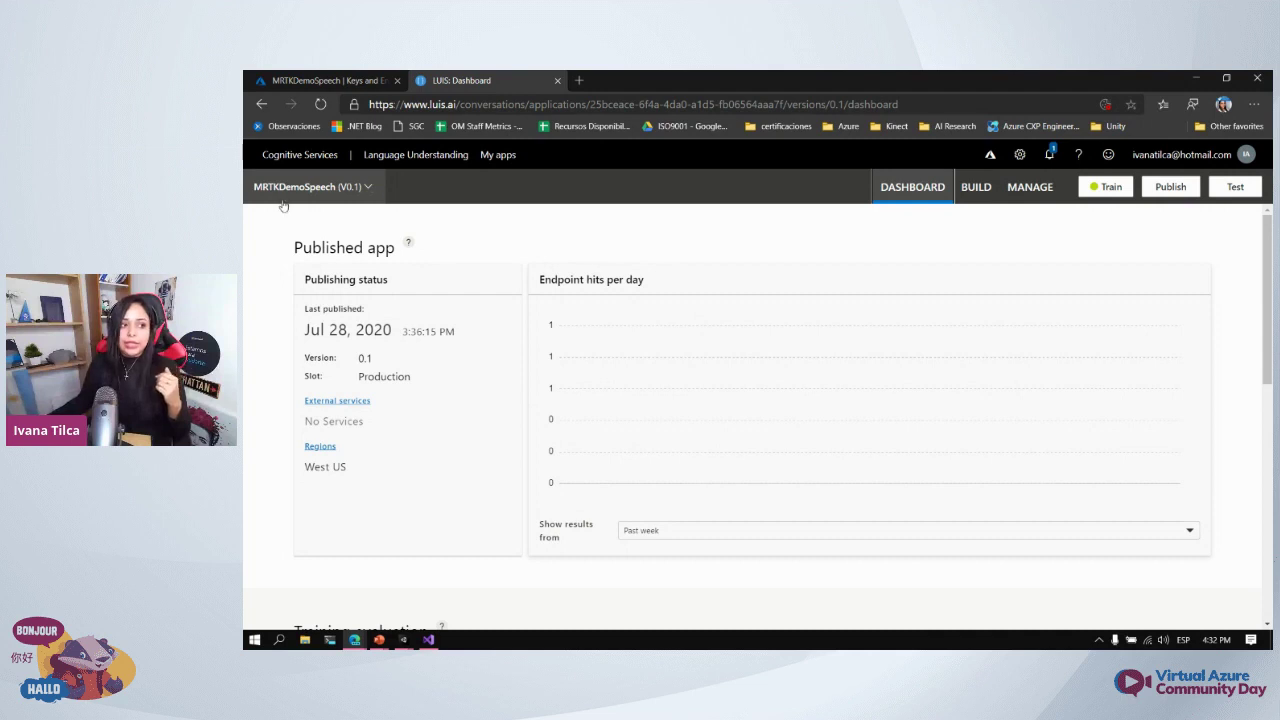
{"action": "left_click", "coordinate": [973, 188]}
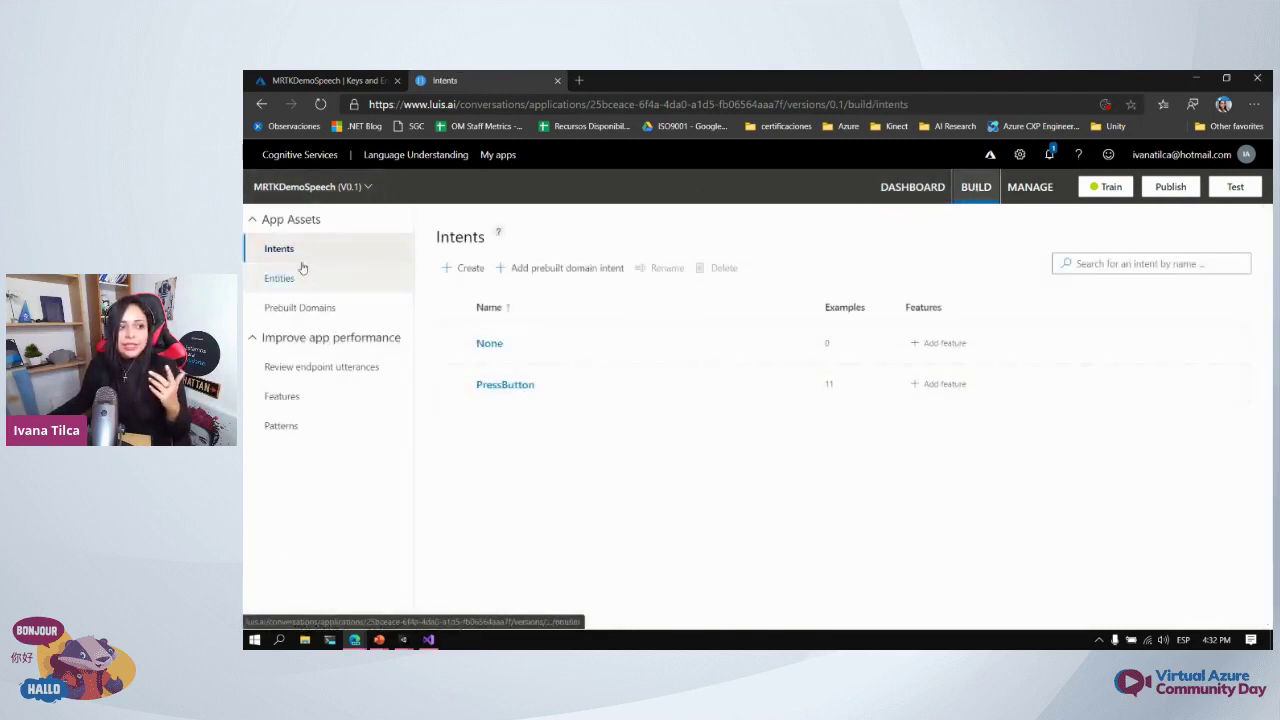
{"action": "left_click", "coordinate": [500, 386]}
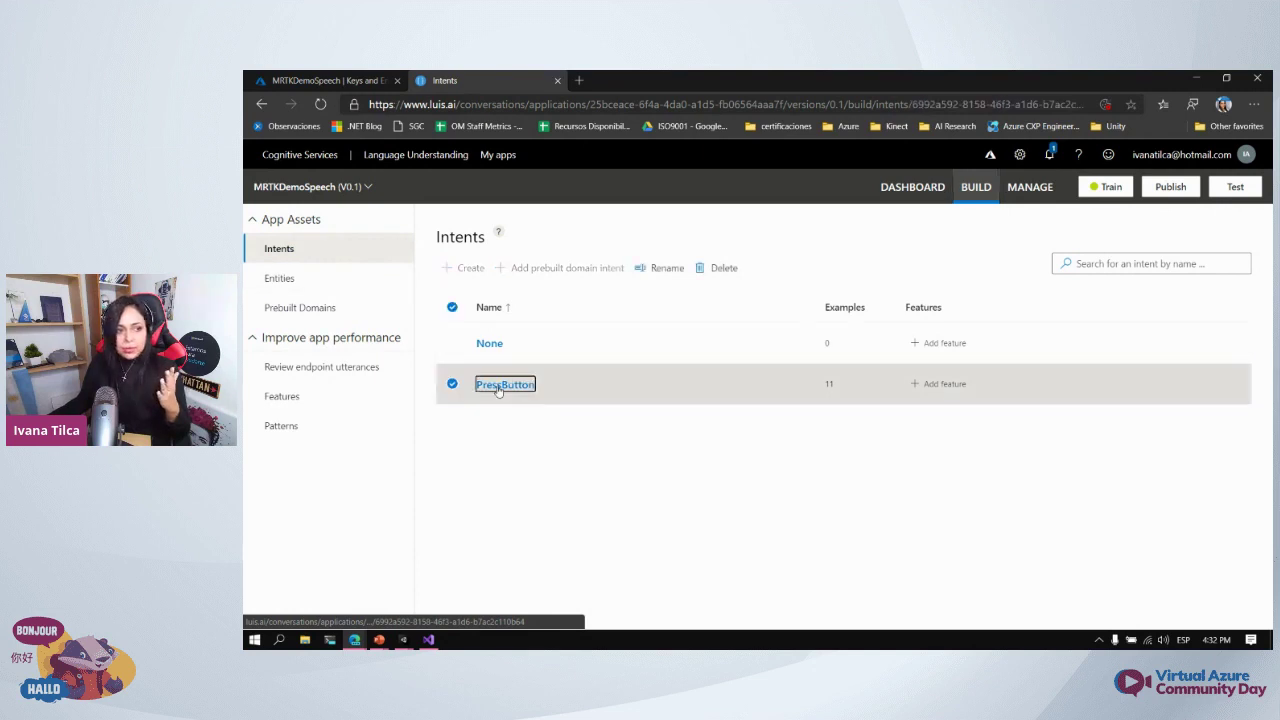
Step: Review PressButton utterances like 'press reset button' and 'give me a hint', then open Manage settings
{"action": "scroll", "coordinate": [726, 363], "scroll_direction": "down", "scroll_amount": 2}
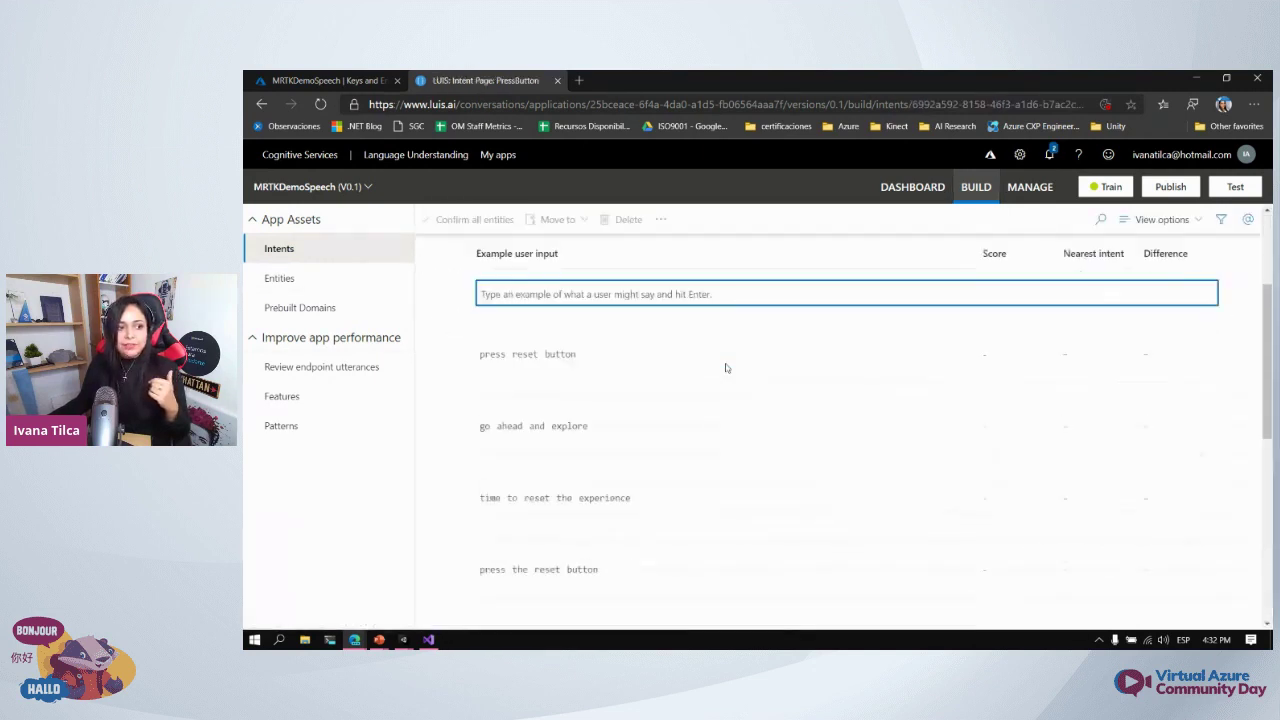
{"action": "scroll", "coordinate": [726, 363], "scroll_direction": "down", "scroll_amount": 3}
{"action": "scroll", "coordinate": [685, 371], "scroll_direction": "up", "scroll_amount": 3}
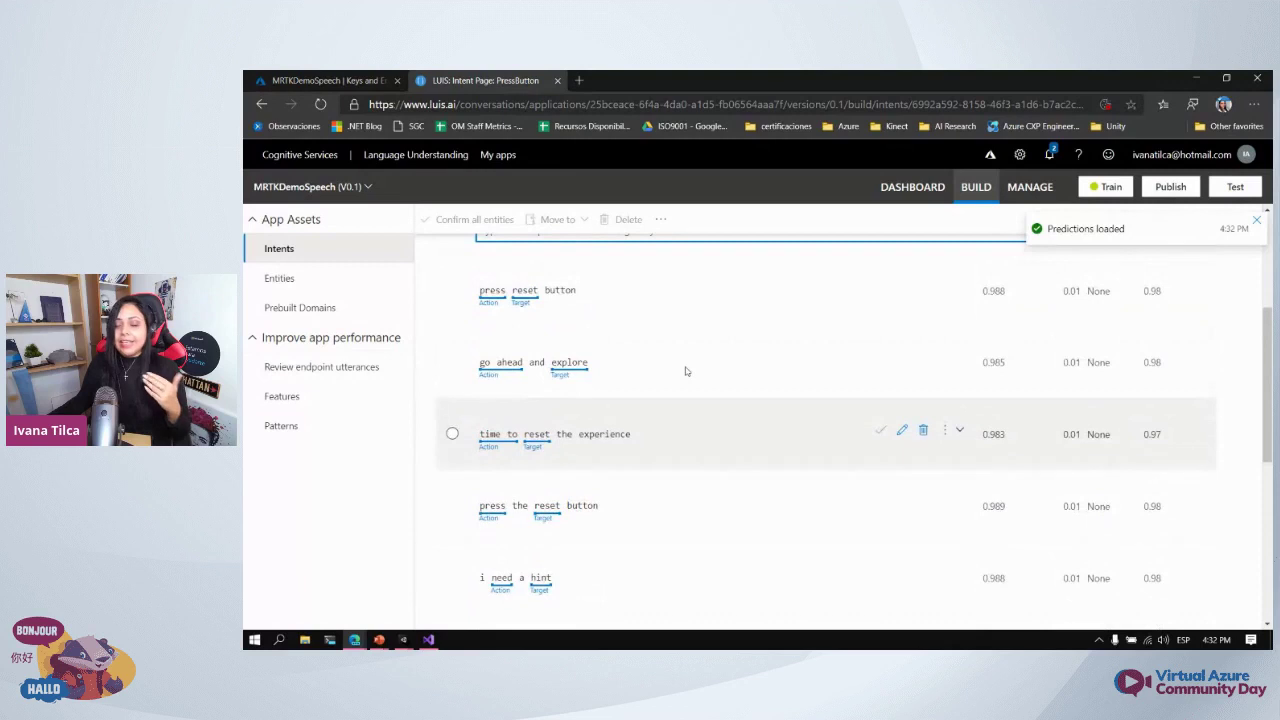
{"action": "scroll", "coordinate": [685, 366], "scroll_direction": "down", "scroll_amount": 3}
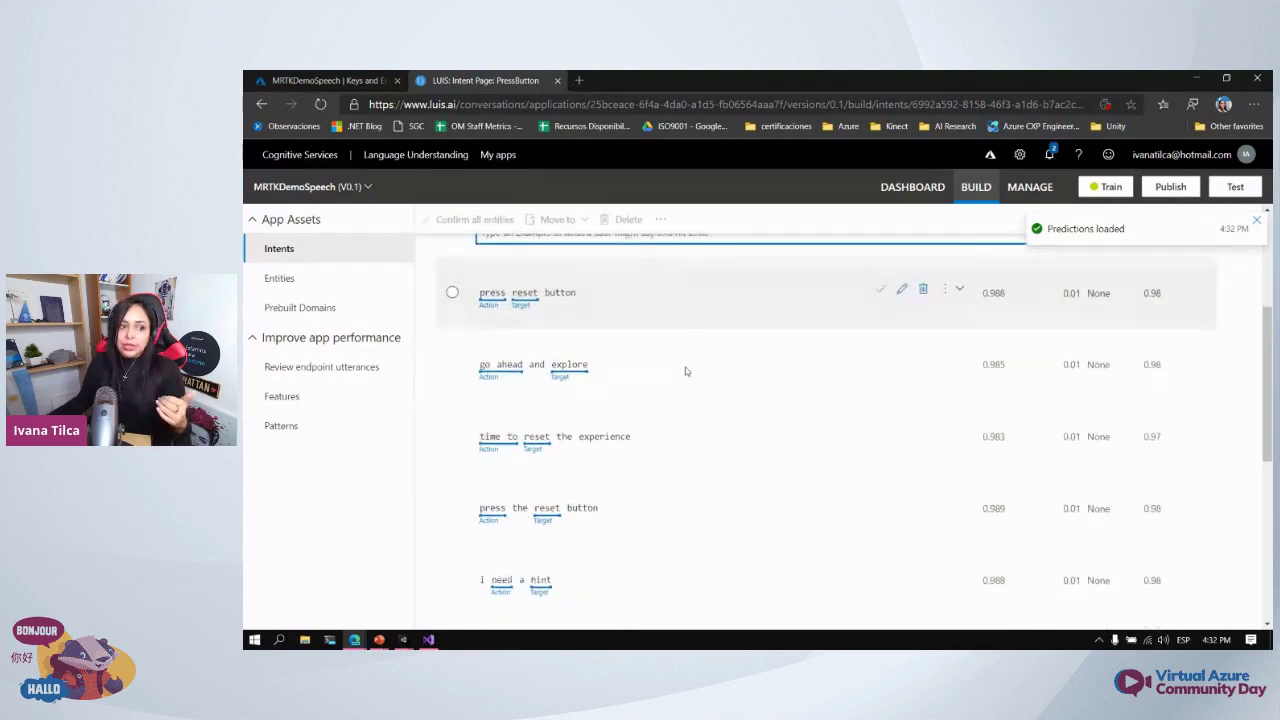
{"action": "scroll", "coordinate": [686, 369], "scroll_direction": "down", "scroll_amount": 1}
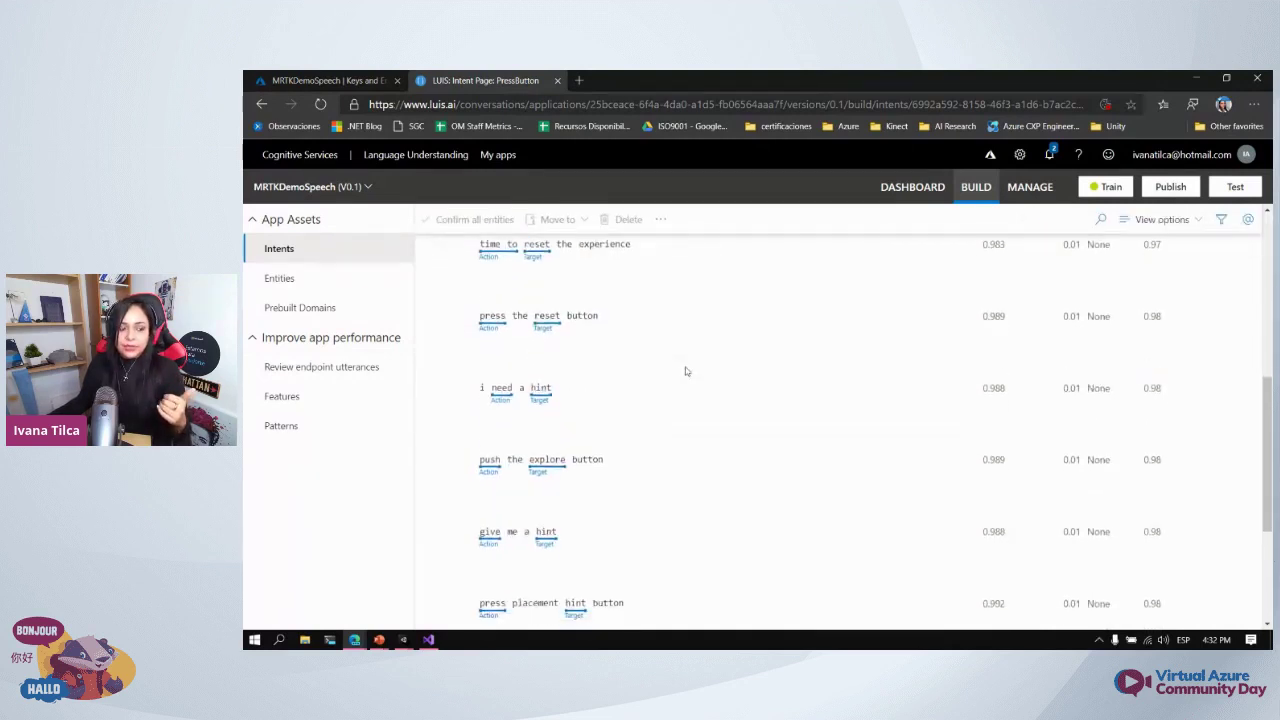
{"action": "scroll", "coordinate": [686, 369], "scroll_direction": "up", "scroll_amount": 2}
{"action": "scroll", "coordinate": [484, 310], "scroll_direction": "up", "scroll_amount": 2}
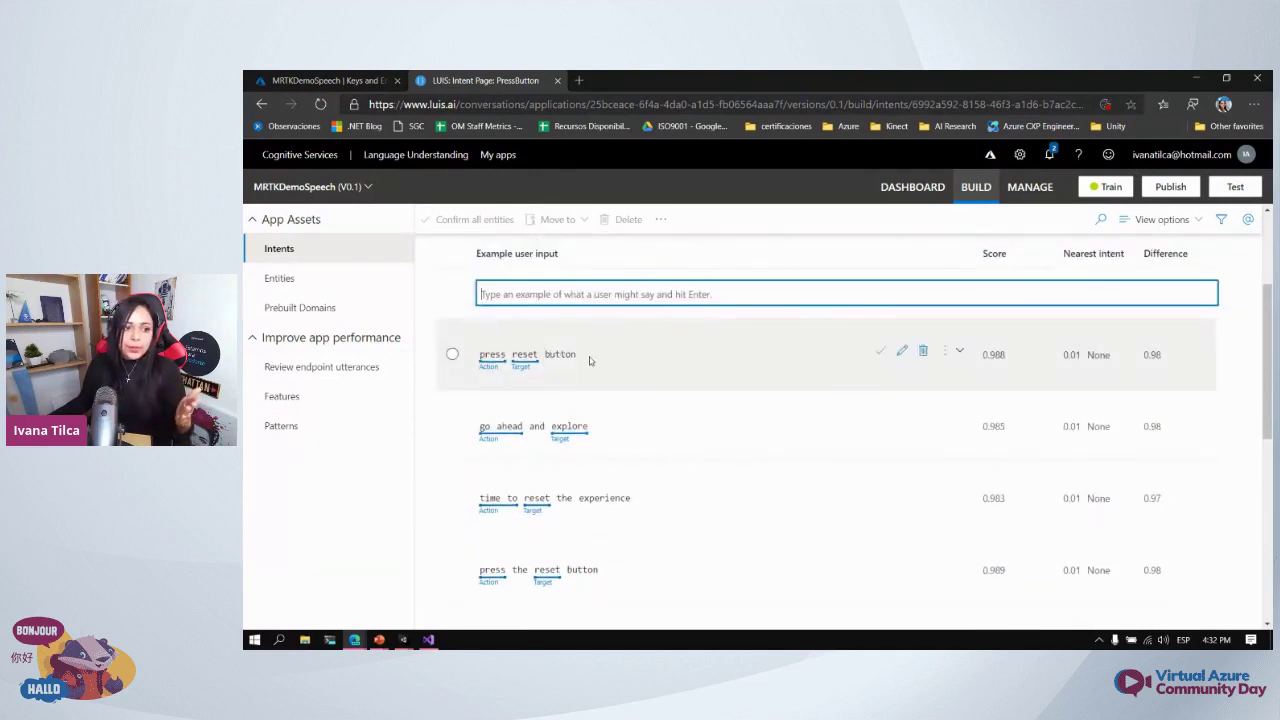
{"action": "scroll", "coordinate": [565, 430], "scroll_direction": "down", "scroll_amount": 1}
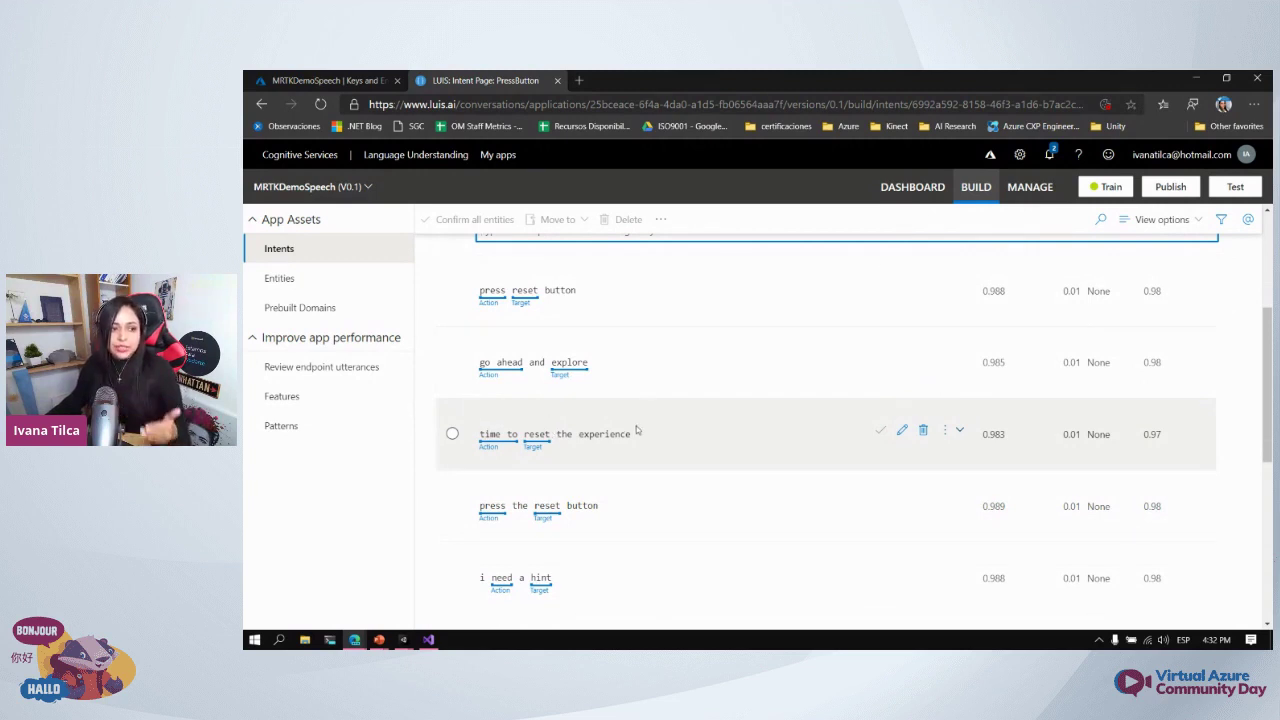
{"action": "scroll", "coordinate": [527, 450], "scroll_direction": "down", "scroll_amount": 1}
{"action": "scroll", "coordinate": [604, 474], "scroll_direction": "down", "scroll_amount": 1}
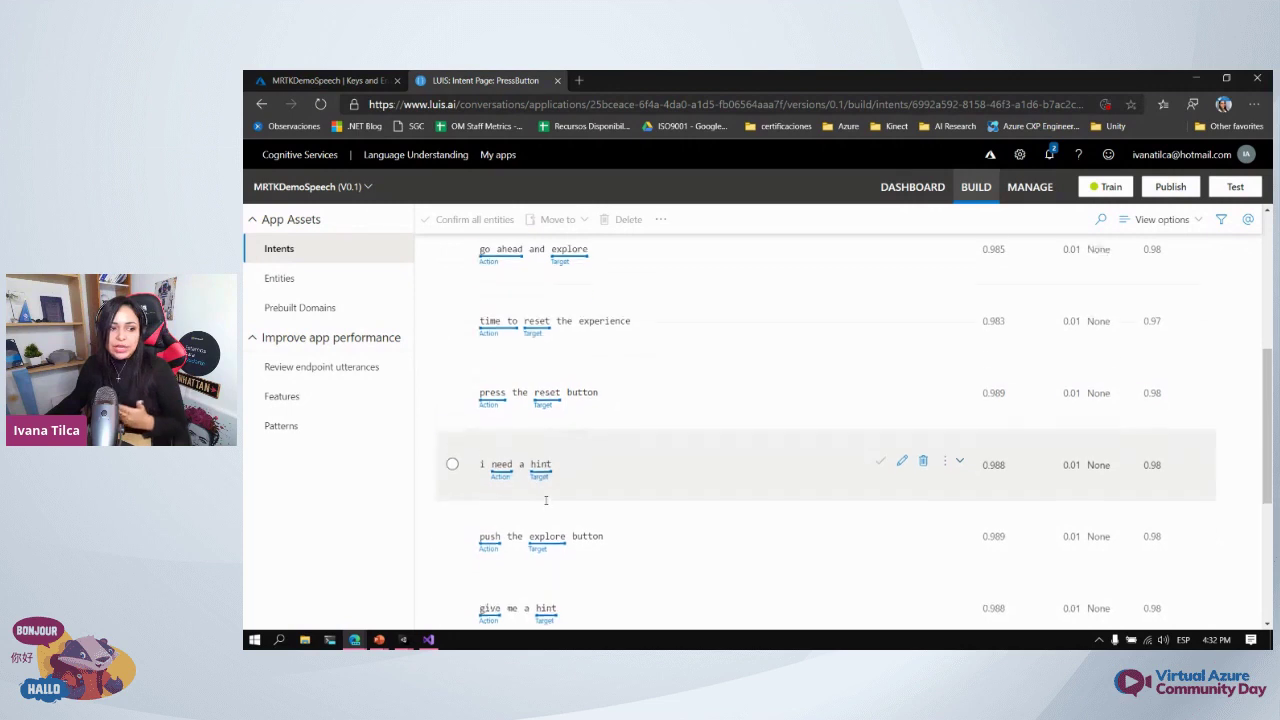
{"action": "scroll", "coordinate": [591, 488], "scroll_direction": "down", "scroll_amount": 1}
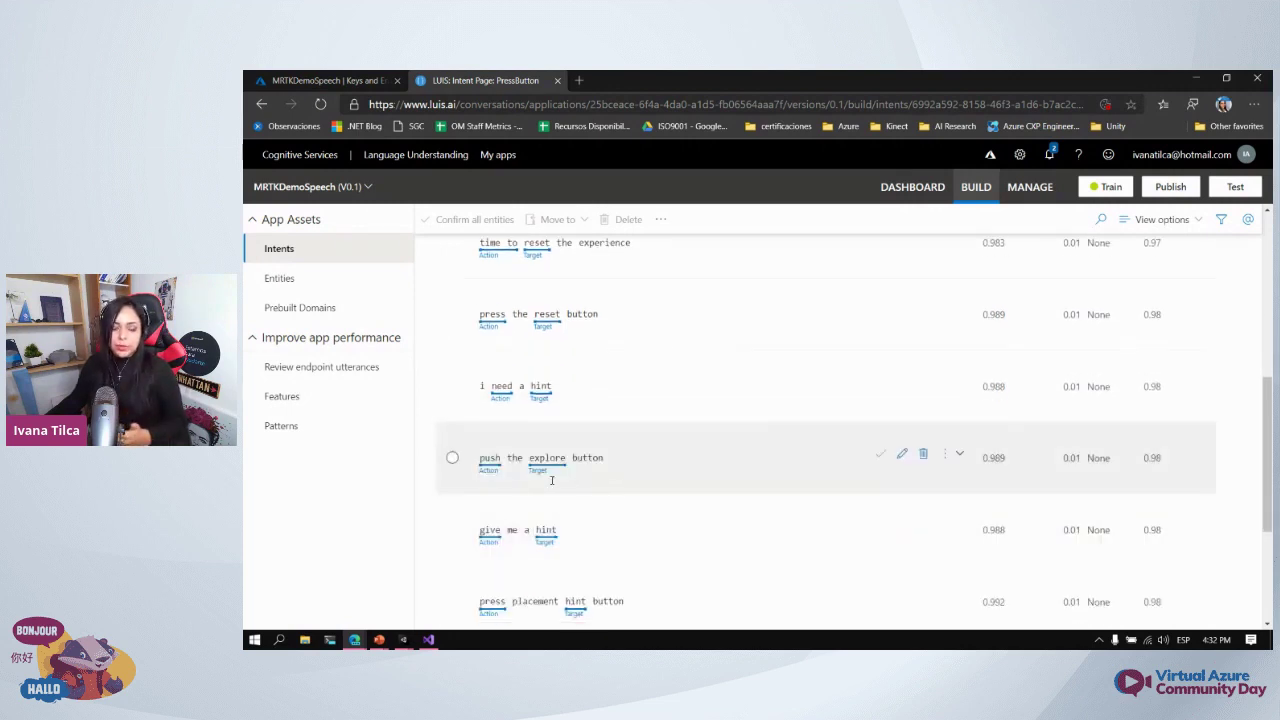
{"action": "mouse_move", "coordinate": [492, 475]}
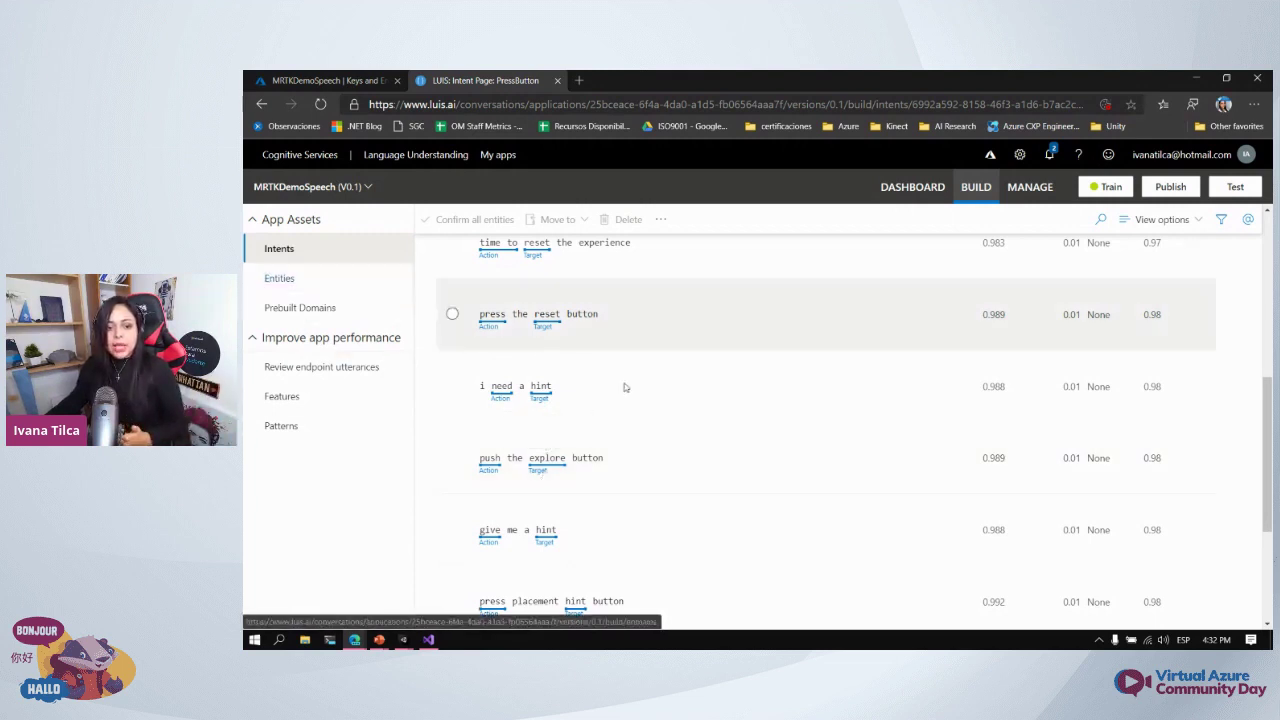
{"action": "left_click", "coordinate": [1045, 195]}
Step: Inspect the MRTKDemoLuis prediction resource and its example endpoint query, then return to Visual Studio
{"action": "scroll", "coordinate": [594, 380], "scroll_direction": "down", "scroll_amount": 1}
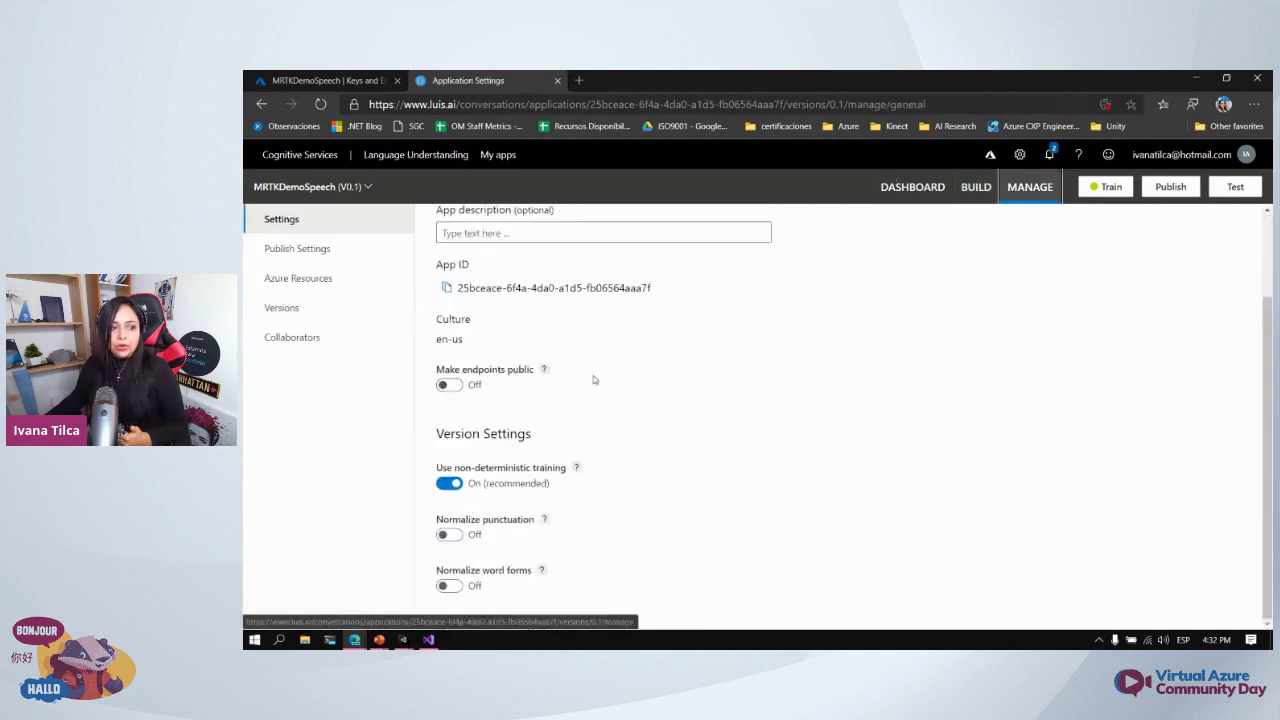
{"action": "left_click", "coordinate": [298, 278]}
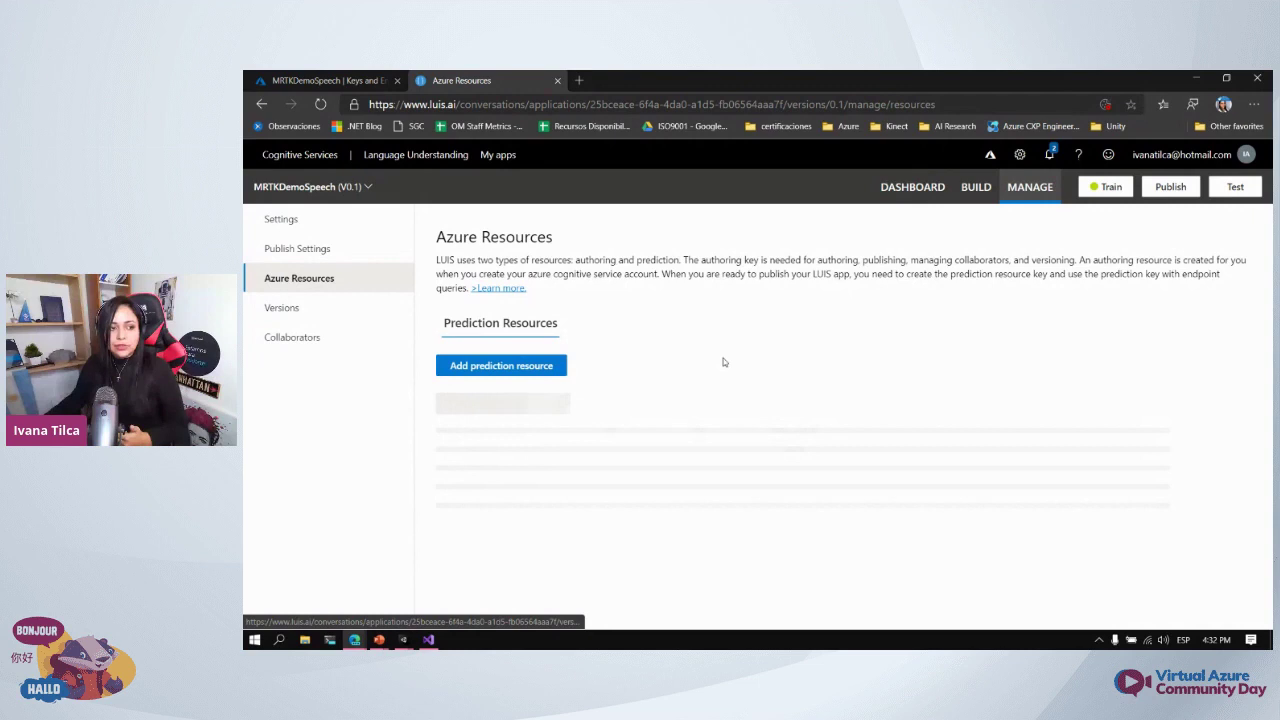
{"action": "scroll", "coordinate": [901, 560], "scroll_direction": "down", "scroll_amount": 1}
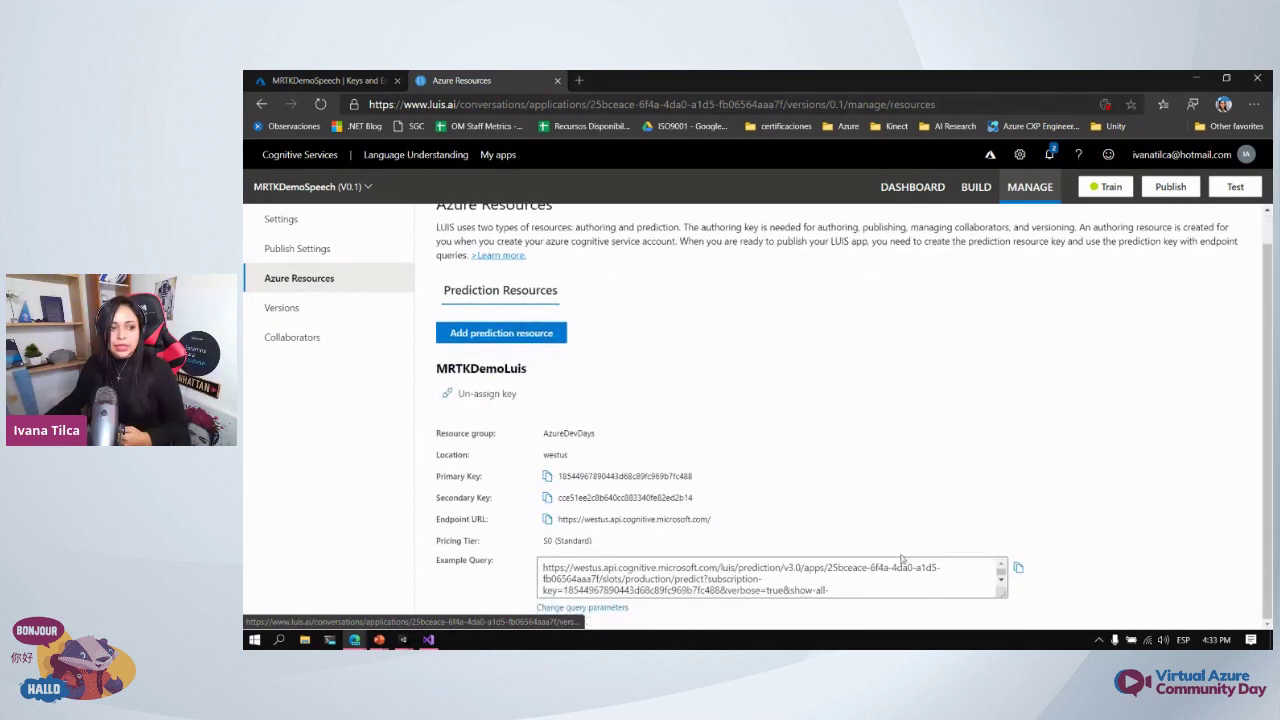
{"action": "left_click", "coordinate": [778, 561]}
{"action": "left_click", "coordinate": [716, 526]}
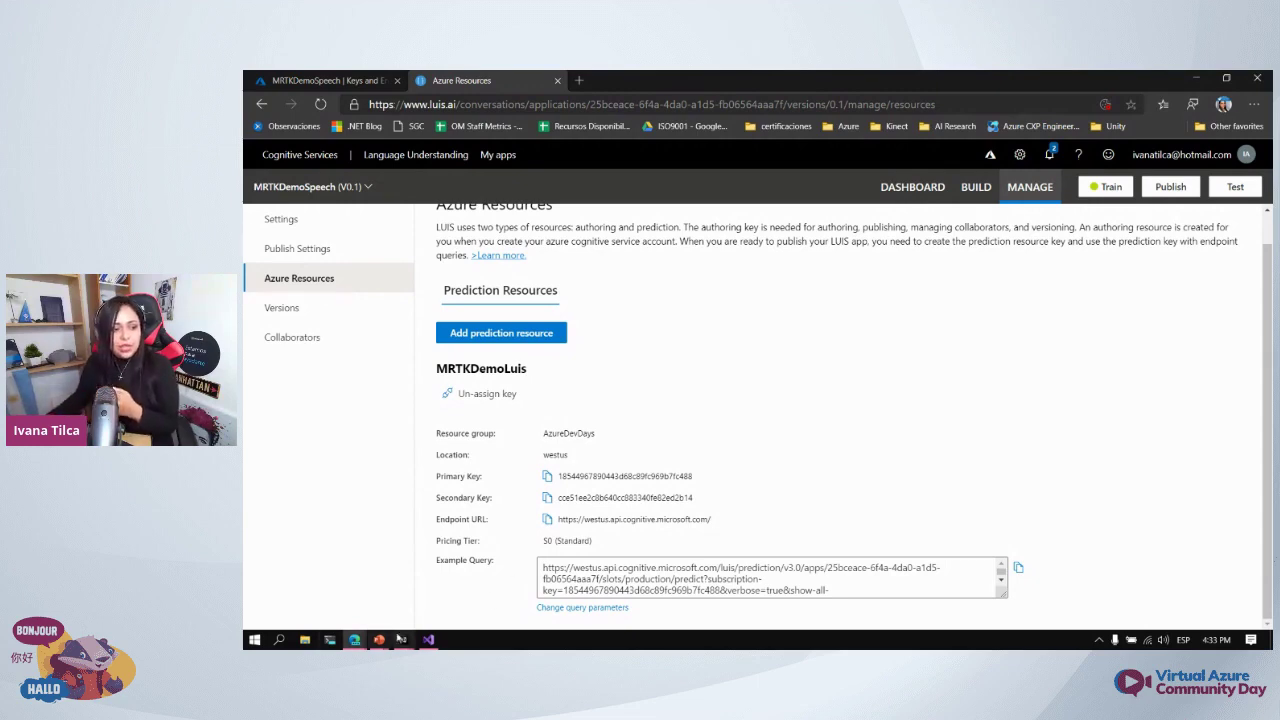
{"action": "left_click", "coordinate": [428, 639]}
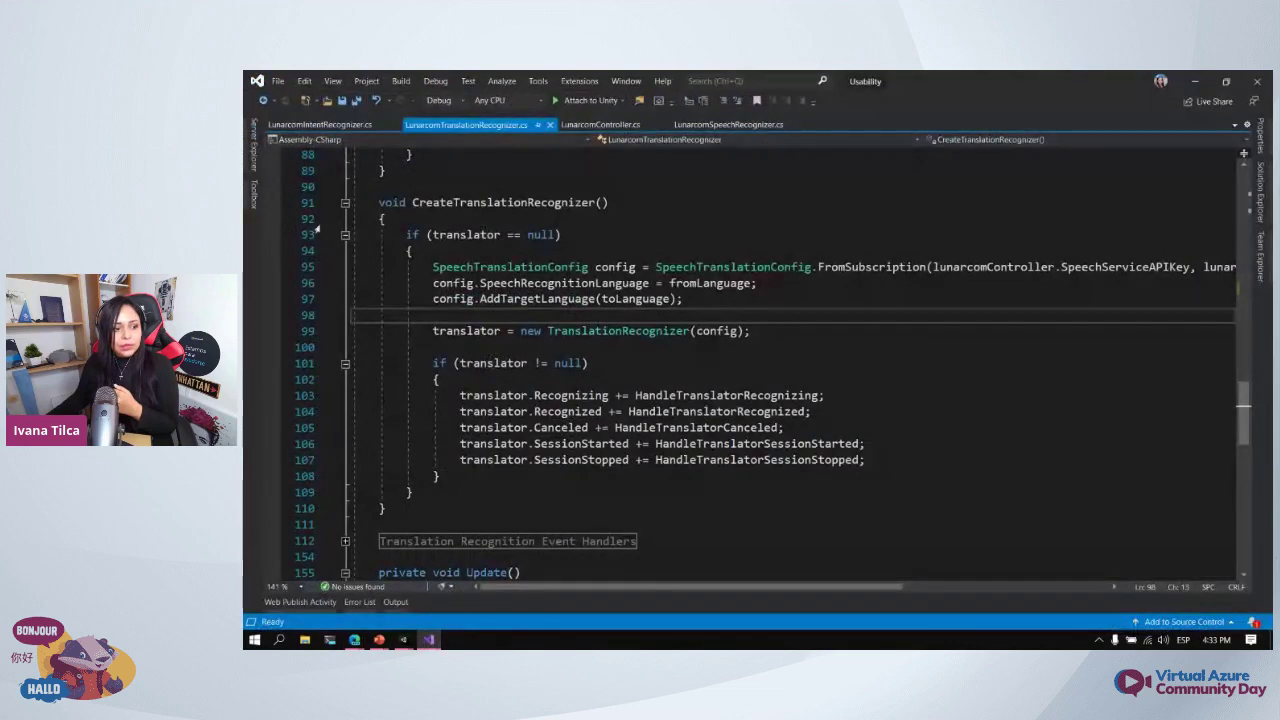
Step: Back in Unity, toggle the btnLuis object off and on again
{"action": "left_click", "coordinate": [403, 639]}
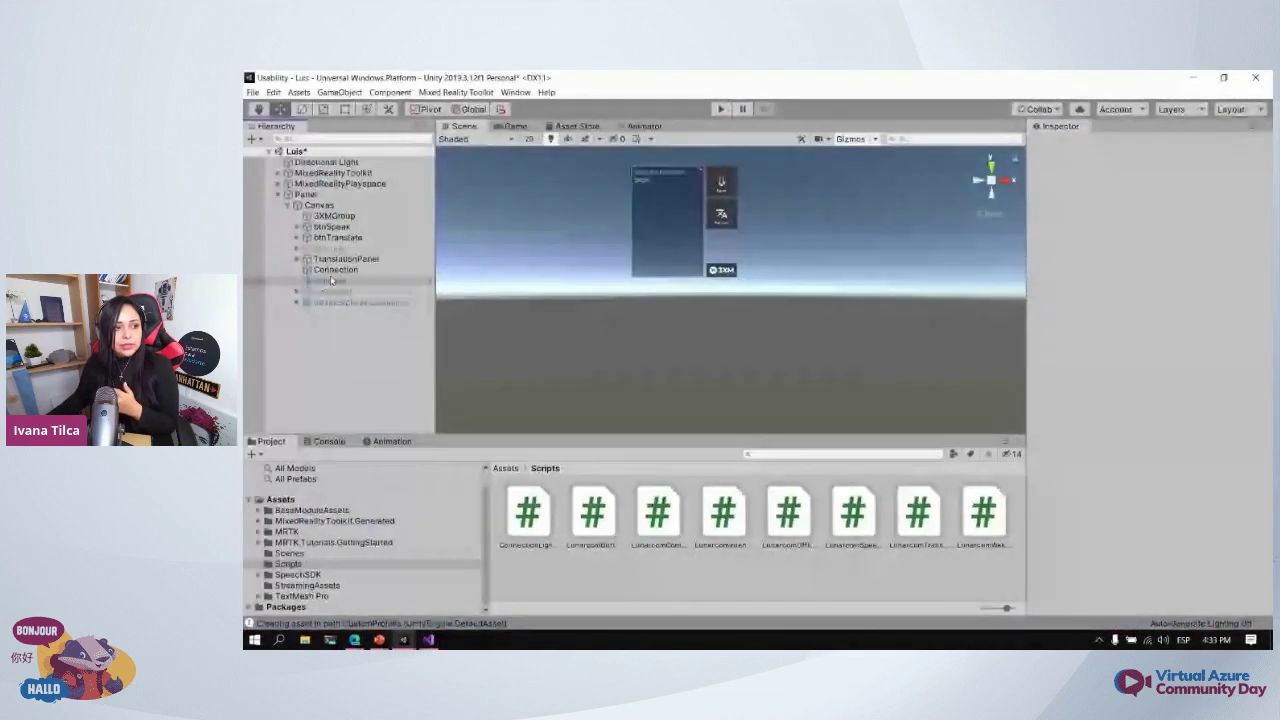
{"action": "left_click", "coordinate": [333, 248]}
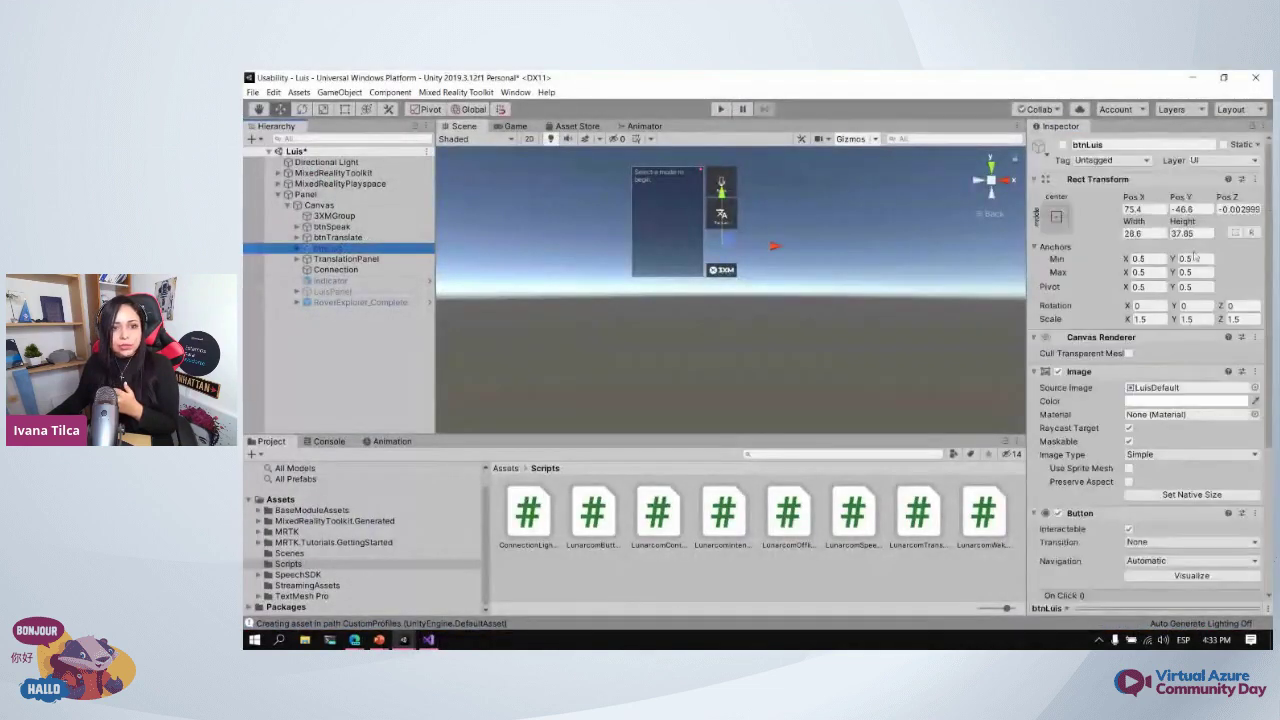
{"action": "left_click", "coordinate": [1062, 145]}
{"action": "left_click", "coordinate": [1062, 145]}
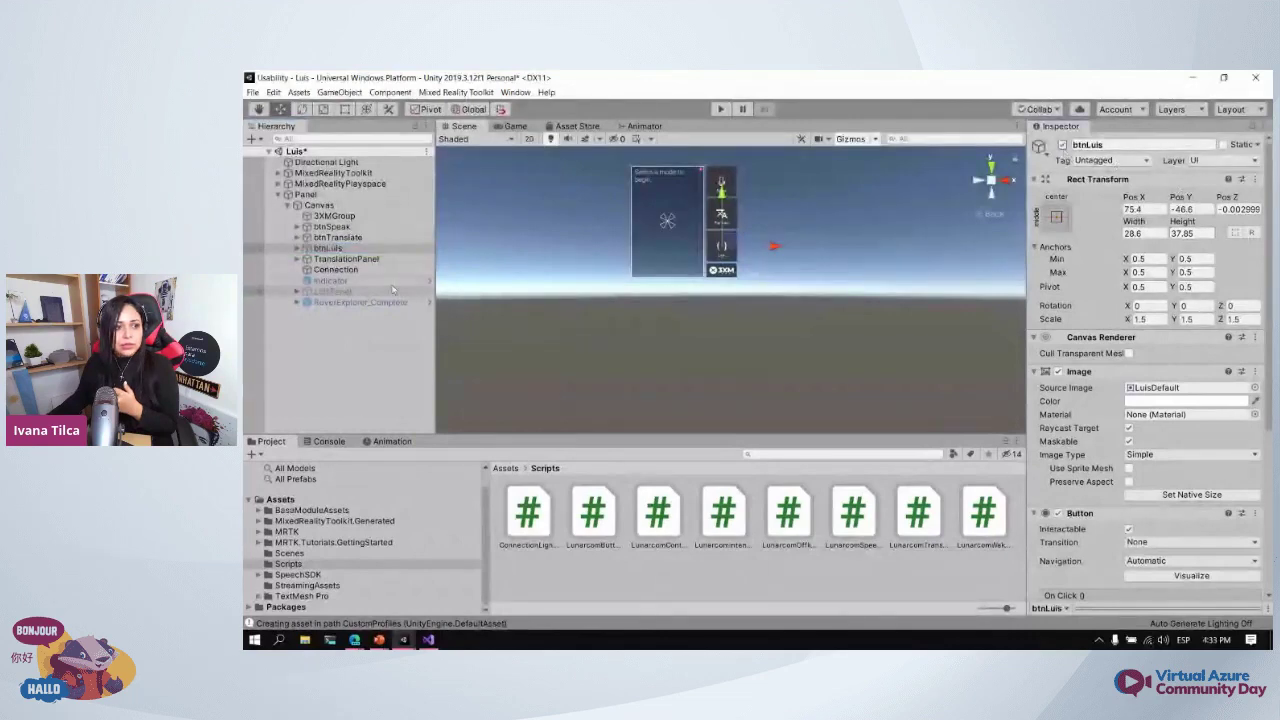
Step: Activate LuisPanel, then select Panel to show its Lunarcom controller and recognizer scripts
{"action": "left_click", "coordinate": [333, 291]}
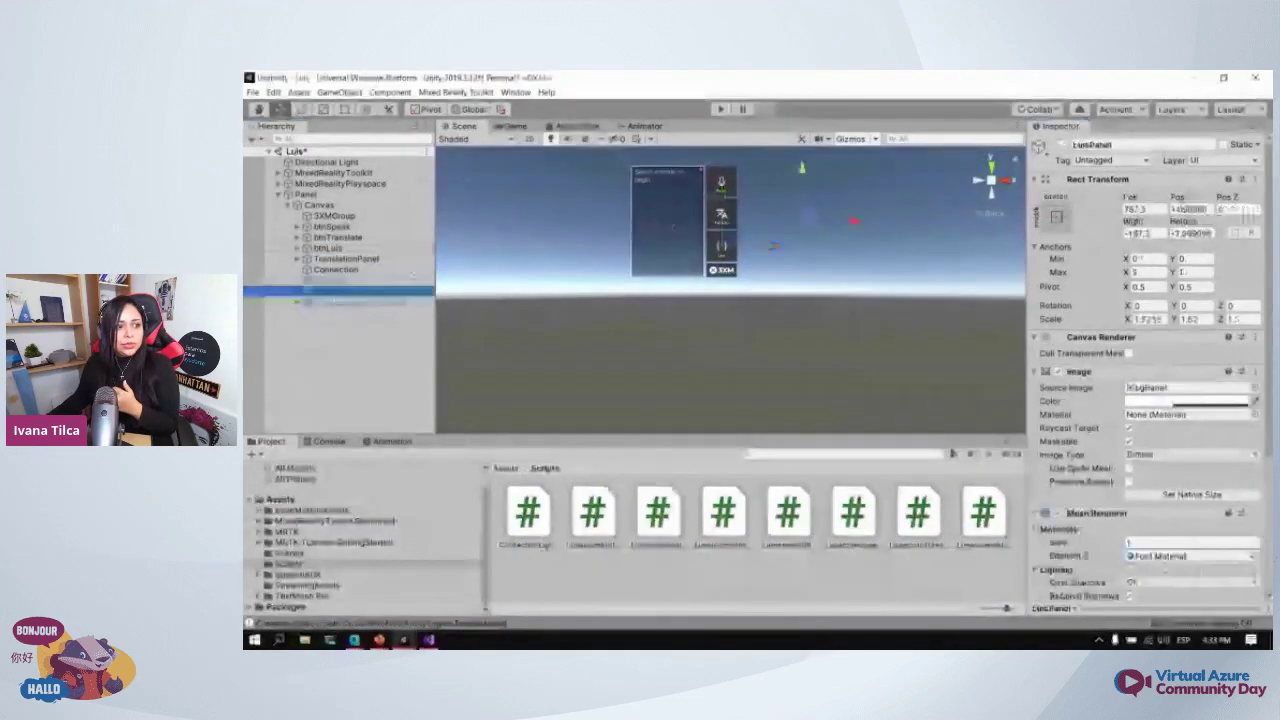
{"action": "left_click", "coordinate": [1062, 145]}
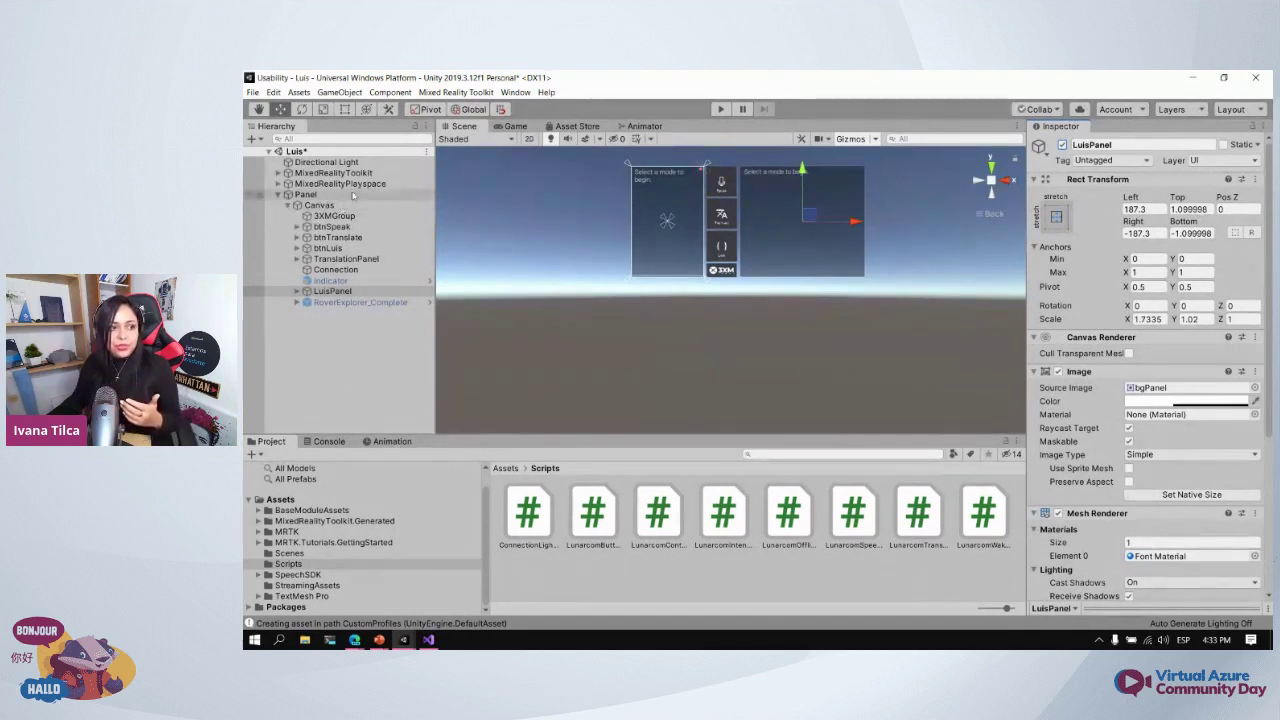
{"action": "left_click", "coordinate": [352, 196]}
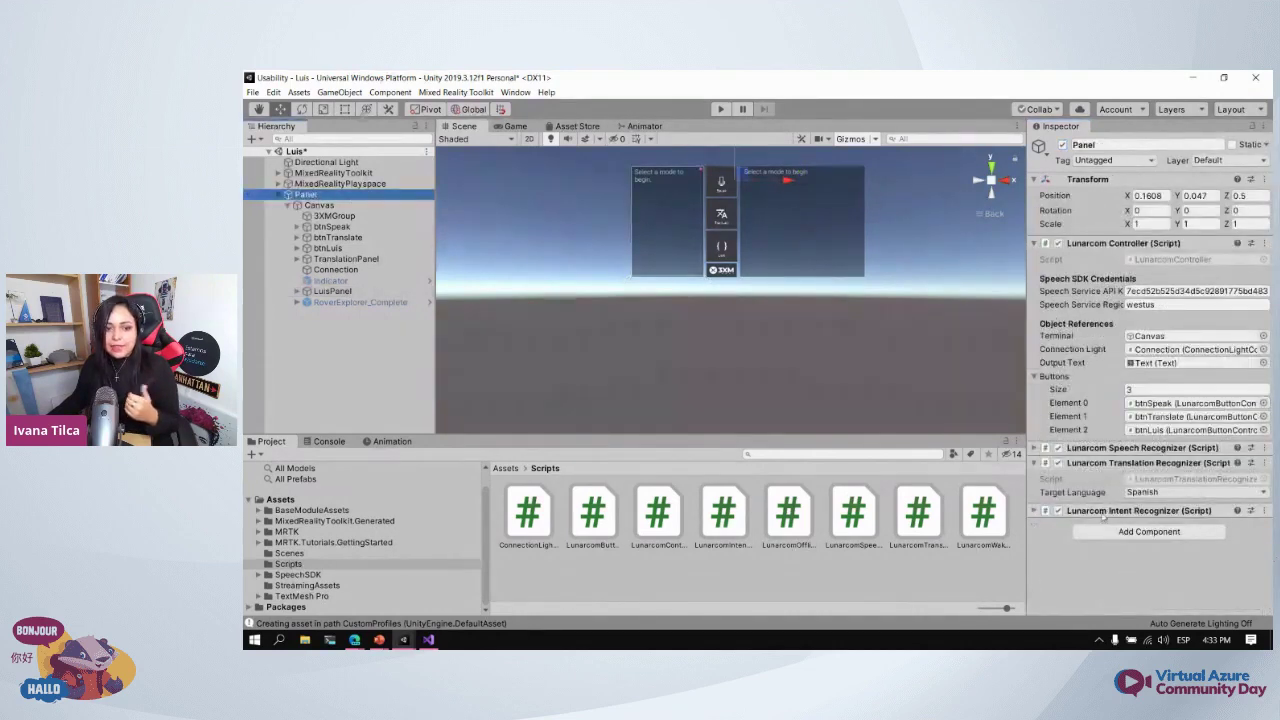
Step: Open LunarcomIntentRecognizer.cs and select luisEndpoint and queryString in SubmitRequestToLuis
{"action": "left_click", "coordinate": [428, 640]}
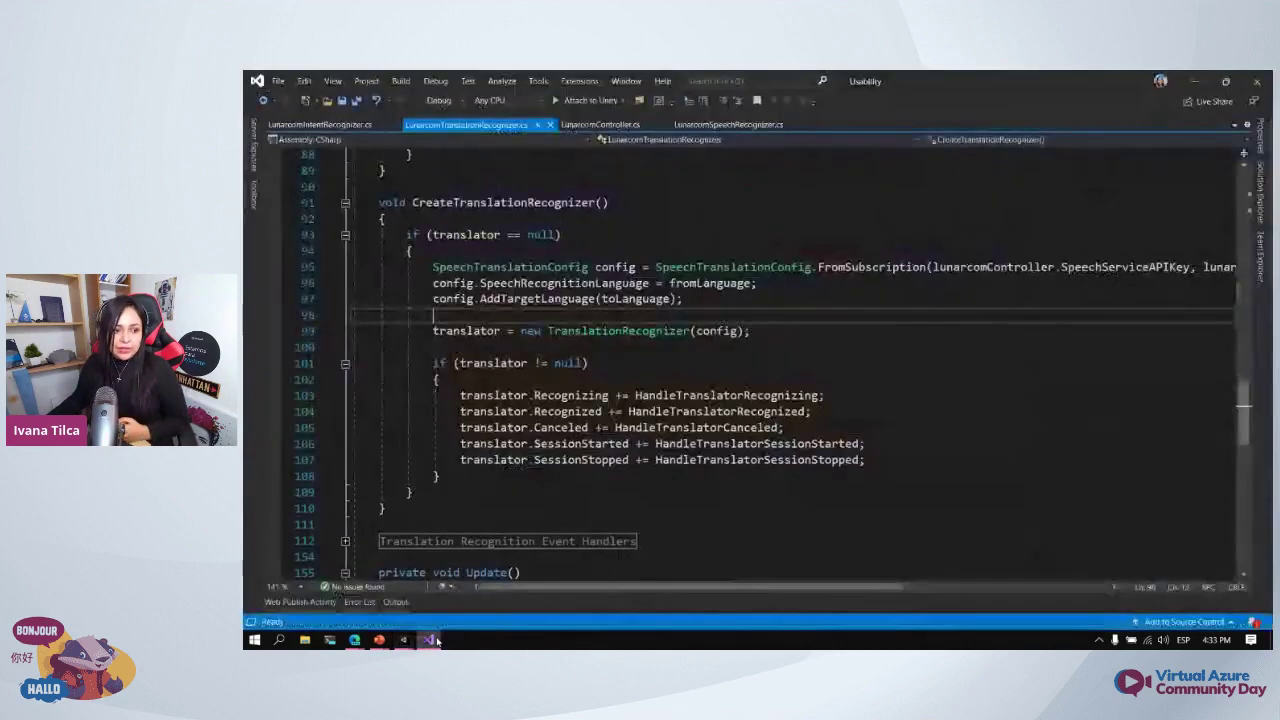
{"action": "left_click", "coordinate": [320, 124]}
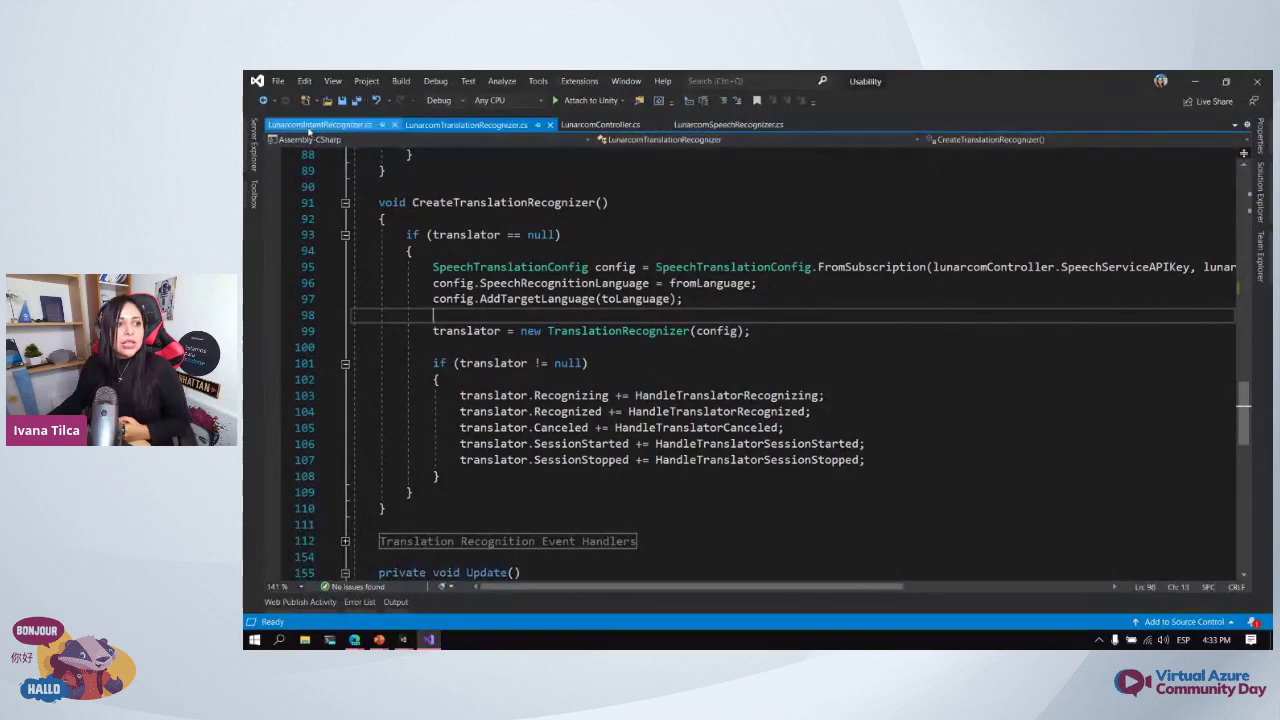
{"action": "scroll", "coordinate": [855, 465], "scroll_direction": "up", "scroll_amount": 1}
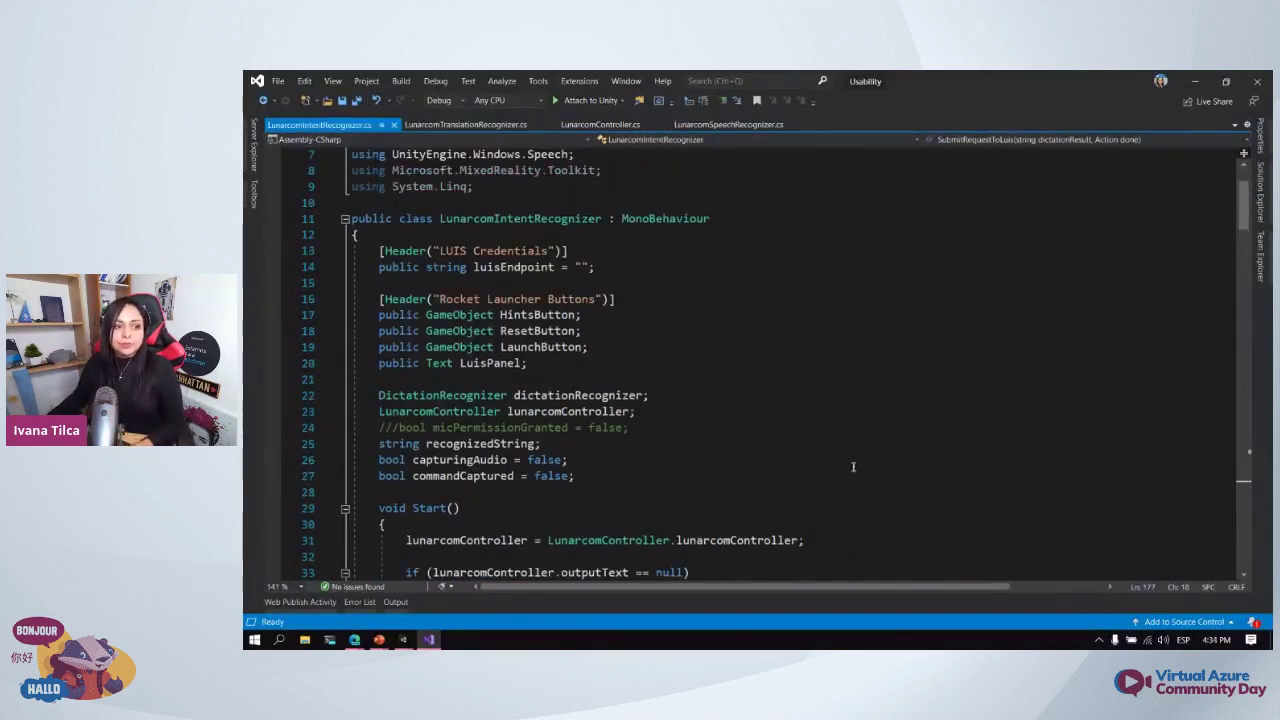
{"action": "scroll", "coordinate": [853, 466], "scroll_direction": "down", "scroll_amount": 15}
{"action": "scroll", "coordinate": [853, 466], "scroll_direction": "down", "scroll_amount": 20}
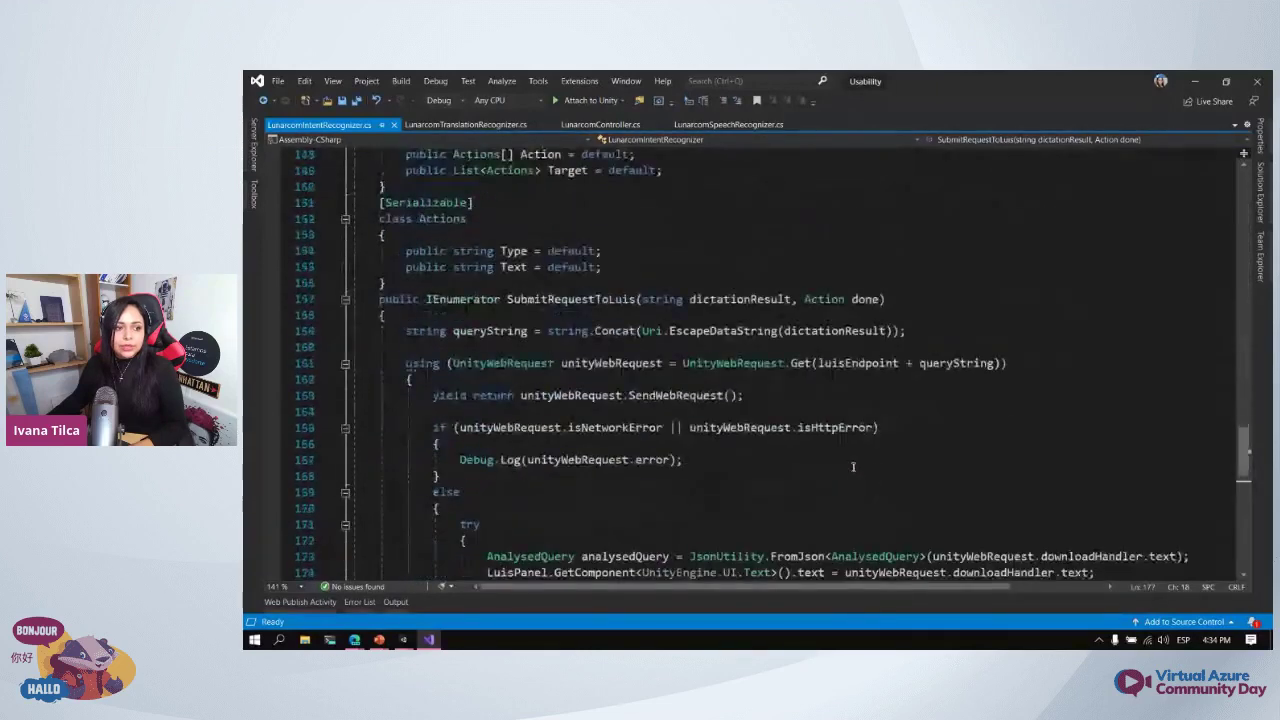
{"action": "scroll", "coordinate": [853, 466], "scroll_direction": "down", "scroll_amount": 2}
{"action": "scroll", "coordinate": [853, 466], "scroll_direction": "down", "scroll_amount": 1}
{"action": "scroll", "coordinate": [853, 466], "scroll_direction": "up", "scroll_amount": 1}
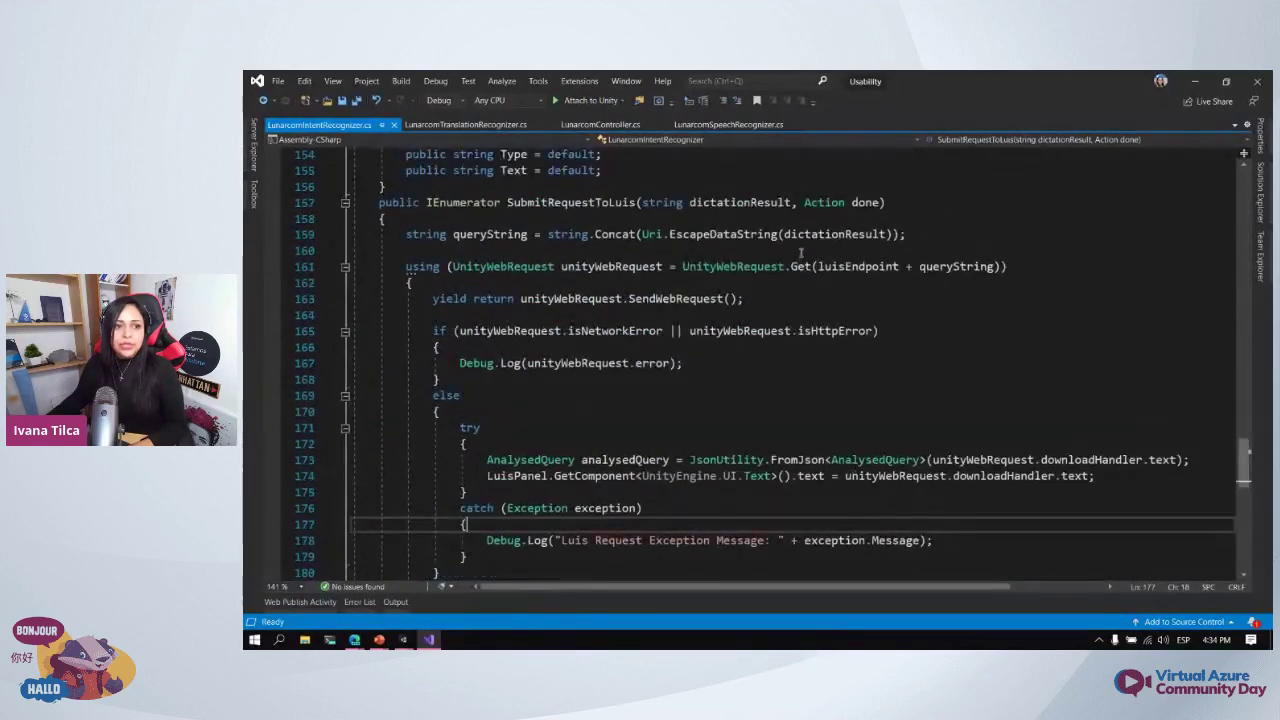
{"action": "double_click", "coordinate": [888, 267]}
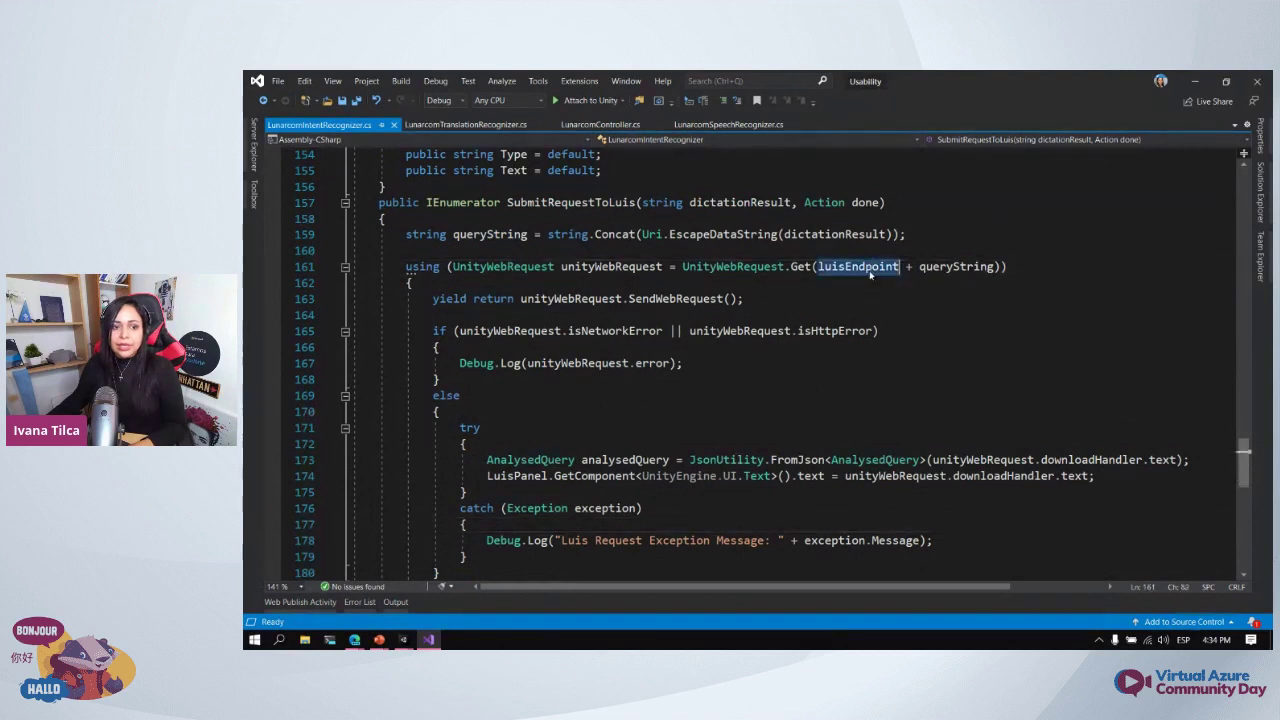
{"action": "double_click", "coordinate": [950, 266]}
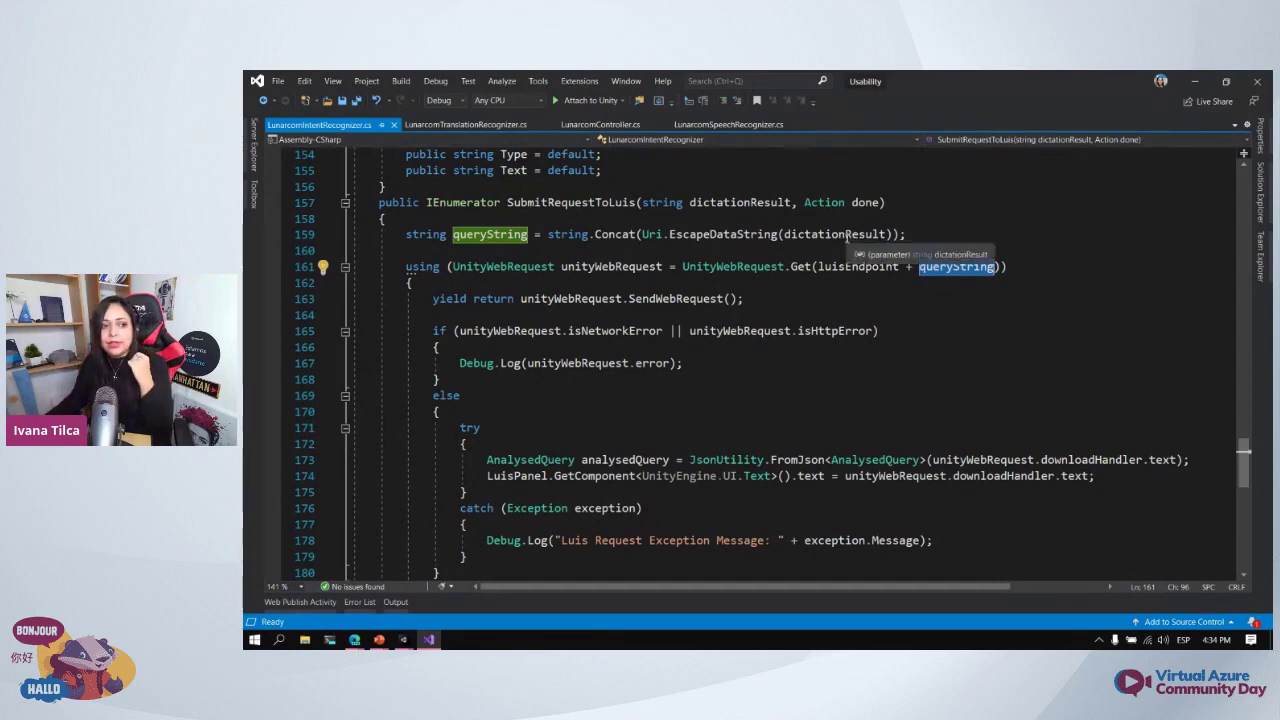
Step: Highlight dictationRecognizer, queryString, luisEndpoint, the downloaded text and LuisPanel on lines 161–174
{"action": "scroll", "coordinate": [654, 293], "scroll_direction": "up", "scroll_amount": 8}
{"action": "scroll", "coordinate": [654, 293], "scroll_direction": "up", "scroll_amount": 13}
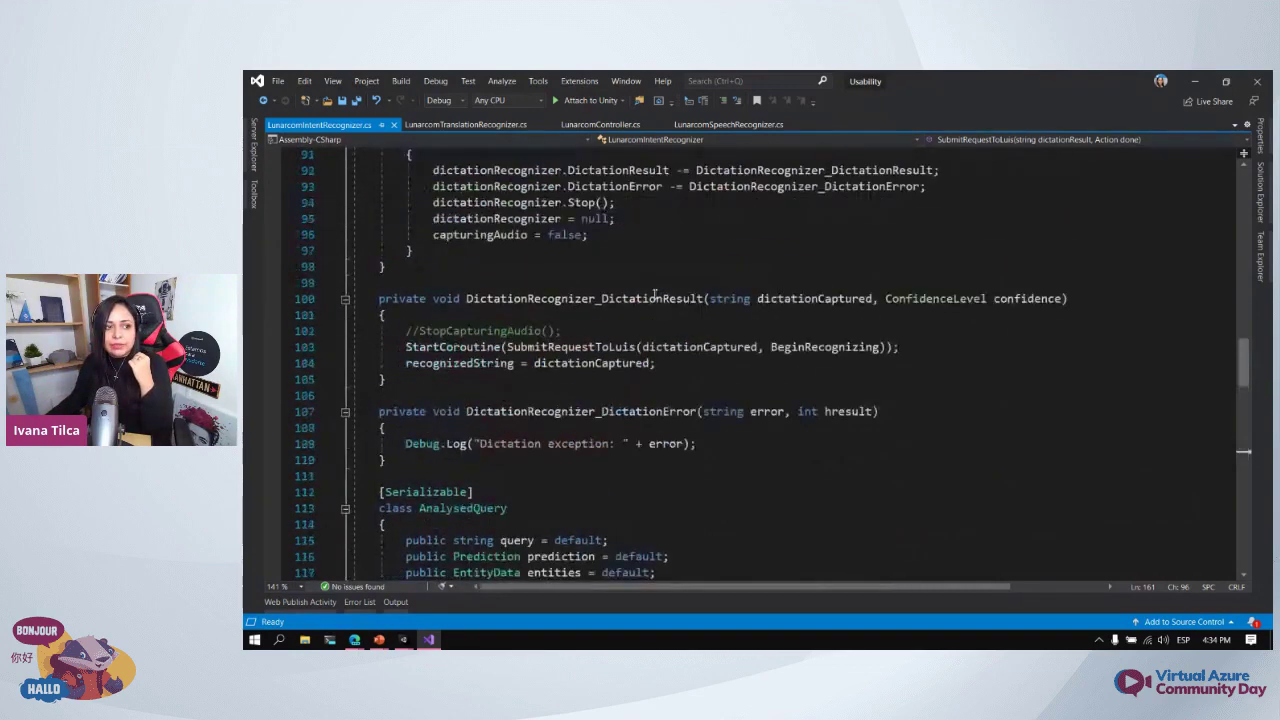
{"action": "left_click", "coordinate": [555, 283]}
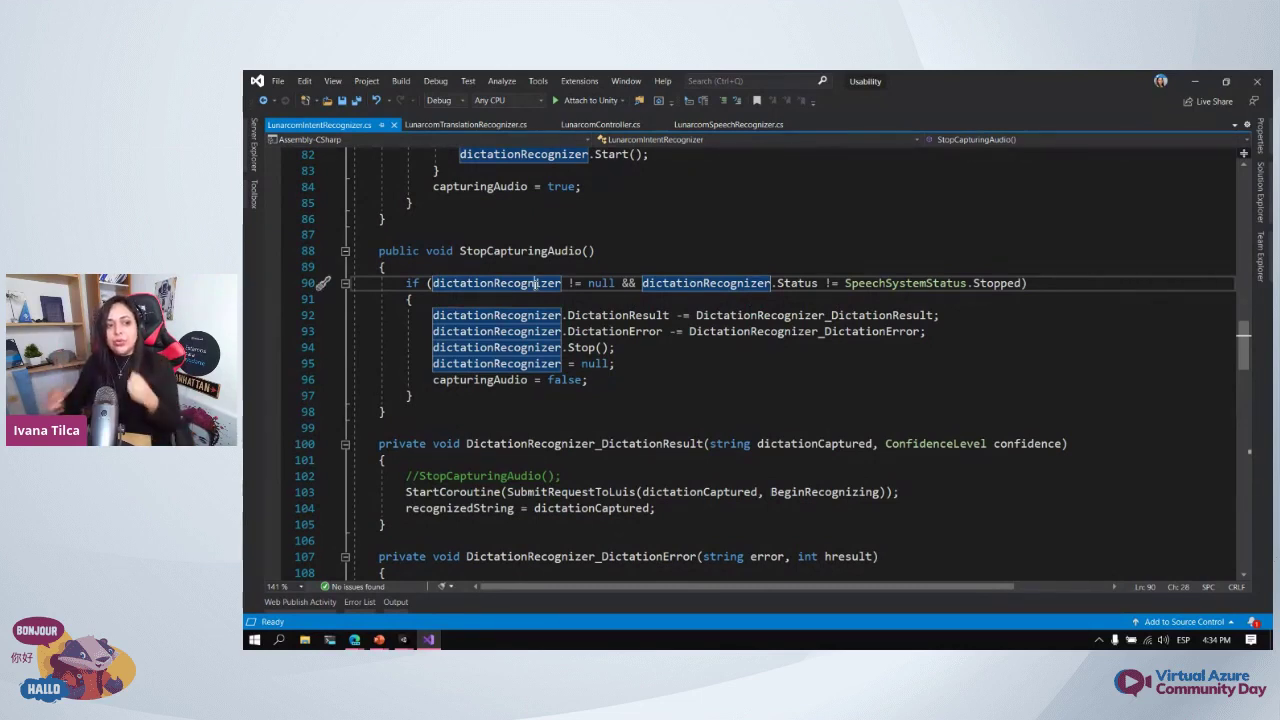
{"action": "scroll", "coordinate": [797, 467], "scroll_direction": "down", "scroll_amount": 13}
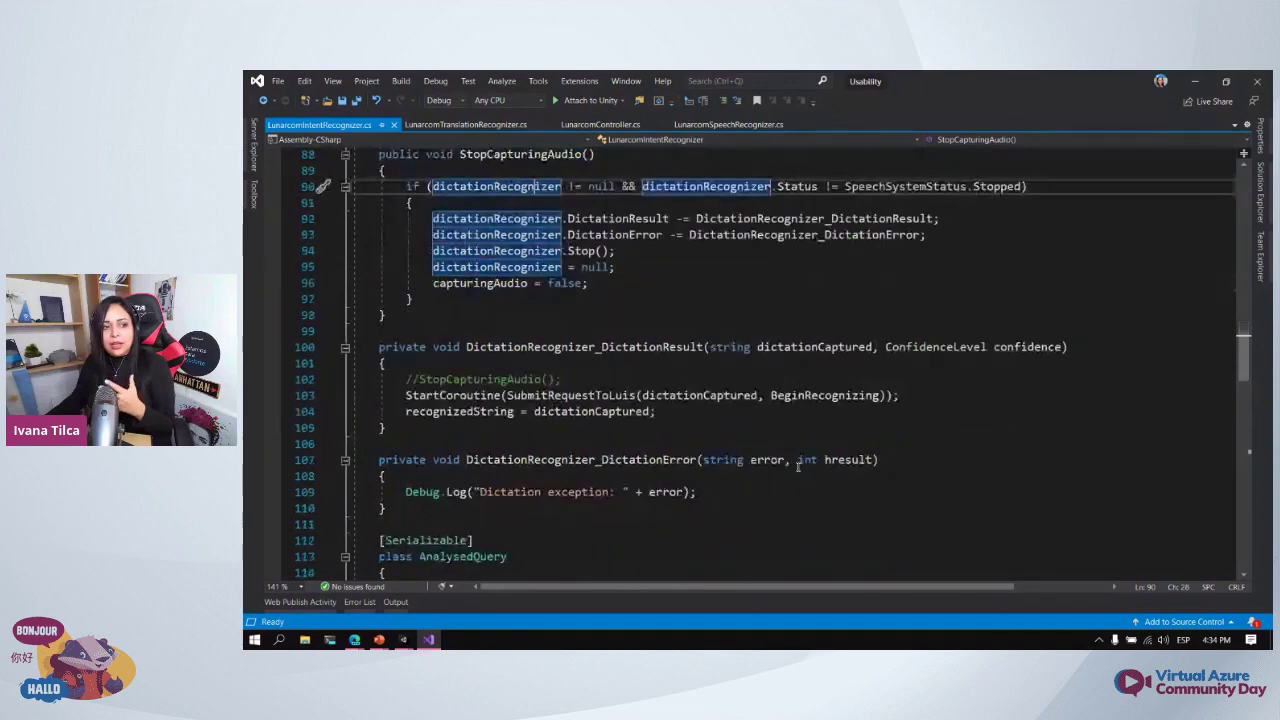
{"action": "scroll", "coordinate": [797, 467], "scroll_direction": "down", "scroll_amount": 6}
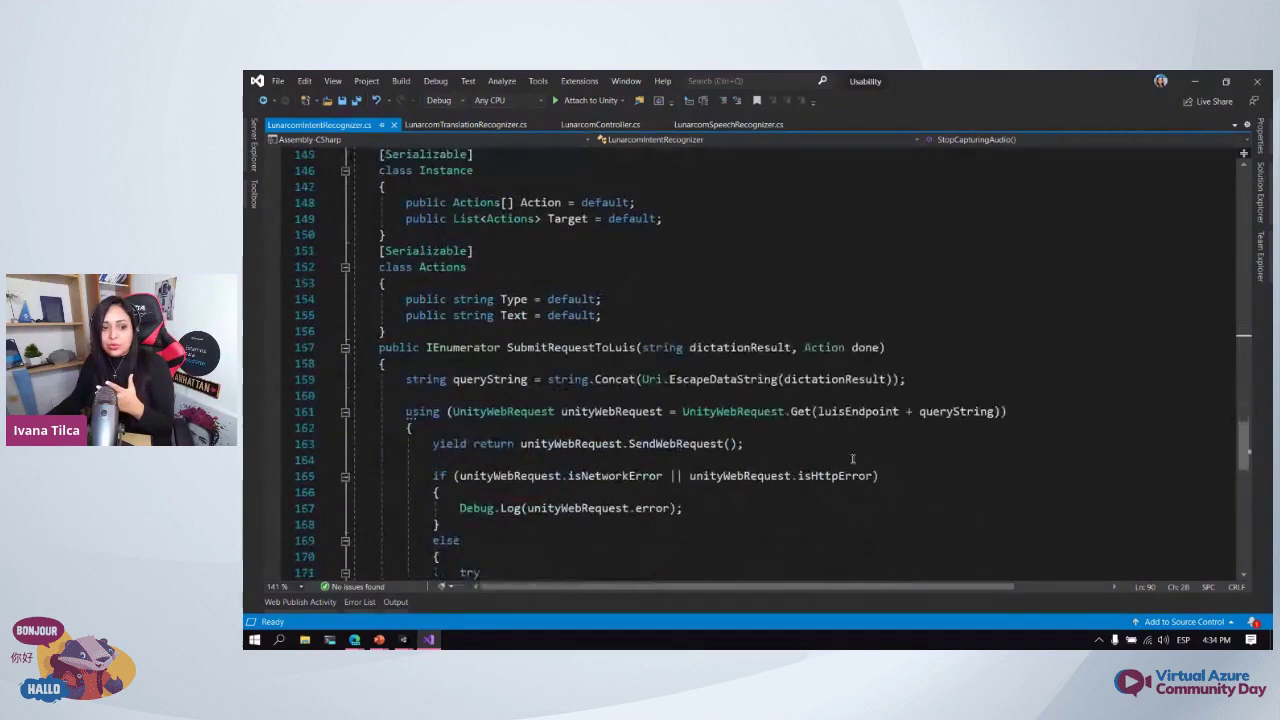
{"action": "left_click", "coordinate": [955, 364]}
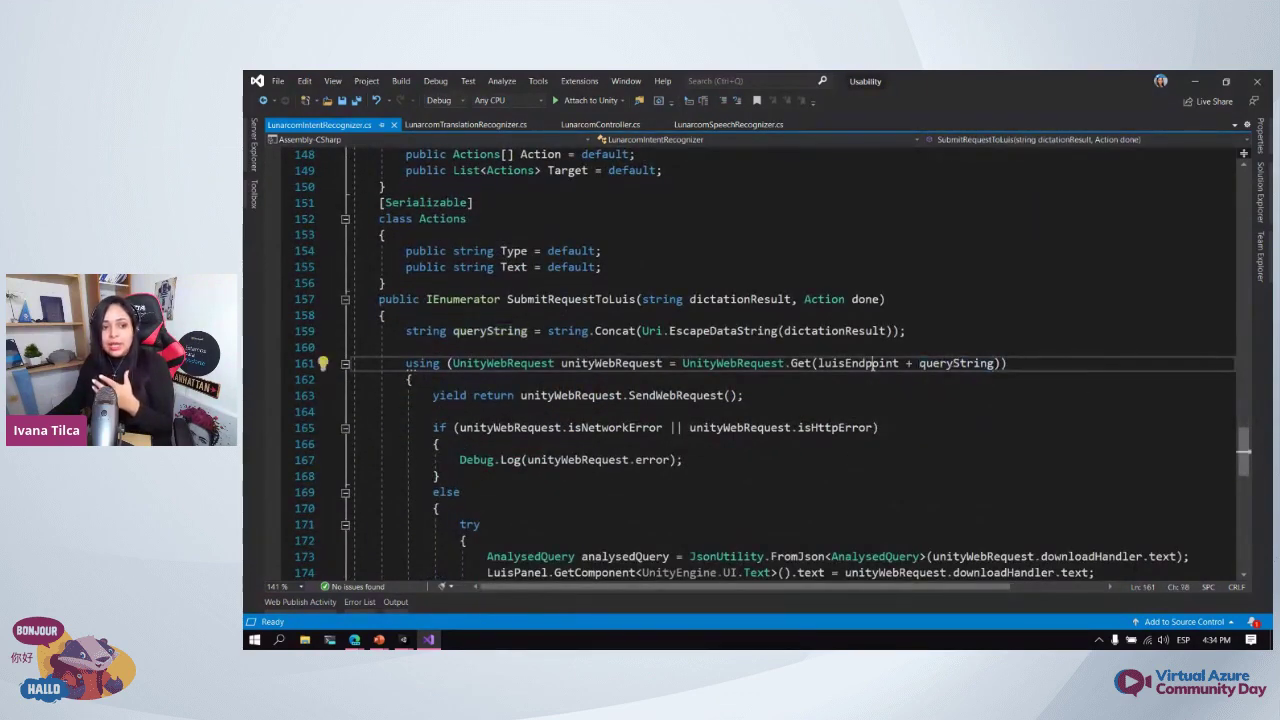
{"action": "left_click", "coordinate": [980, 364]}
{"action": "left_click", "coordinate": [887, 364]}
{"action": "scroll", "coordinate": [887, 364], "scroll_direction": "down", "scroll_amount": 2}
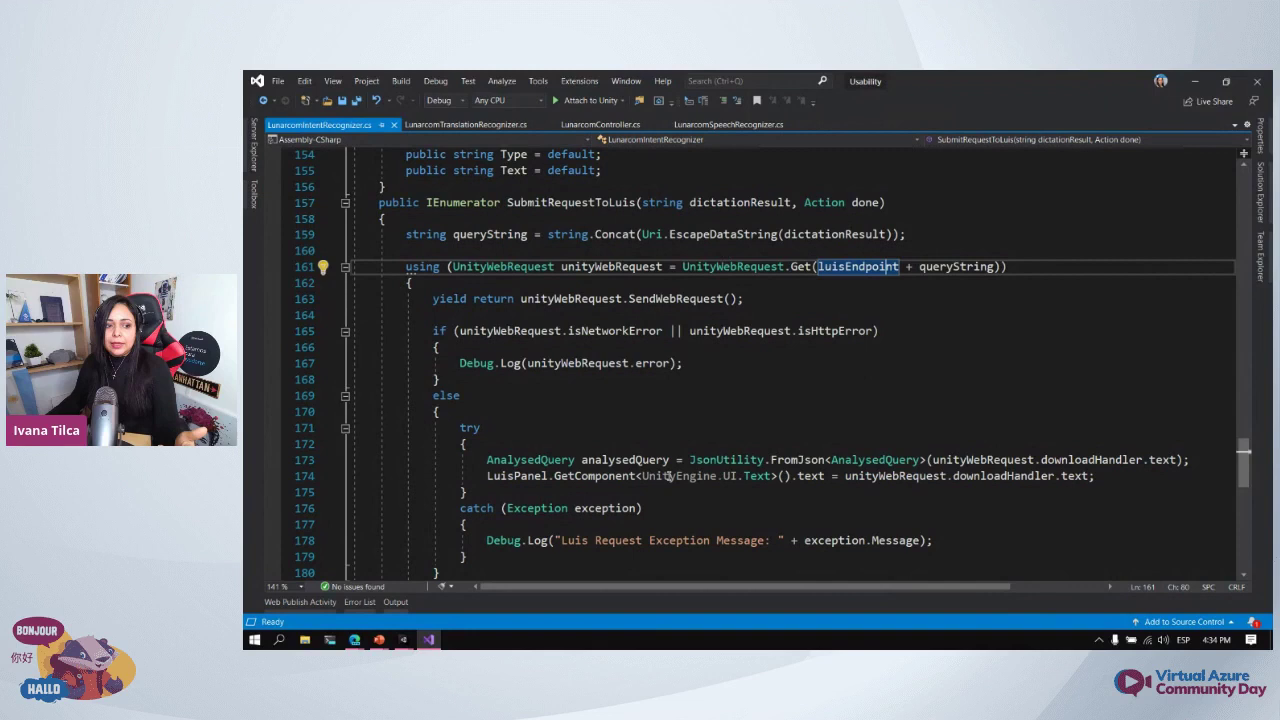
{"action": "left_click", "coordinate": [1066, 478]}
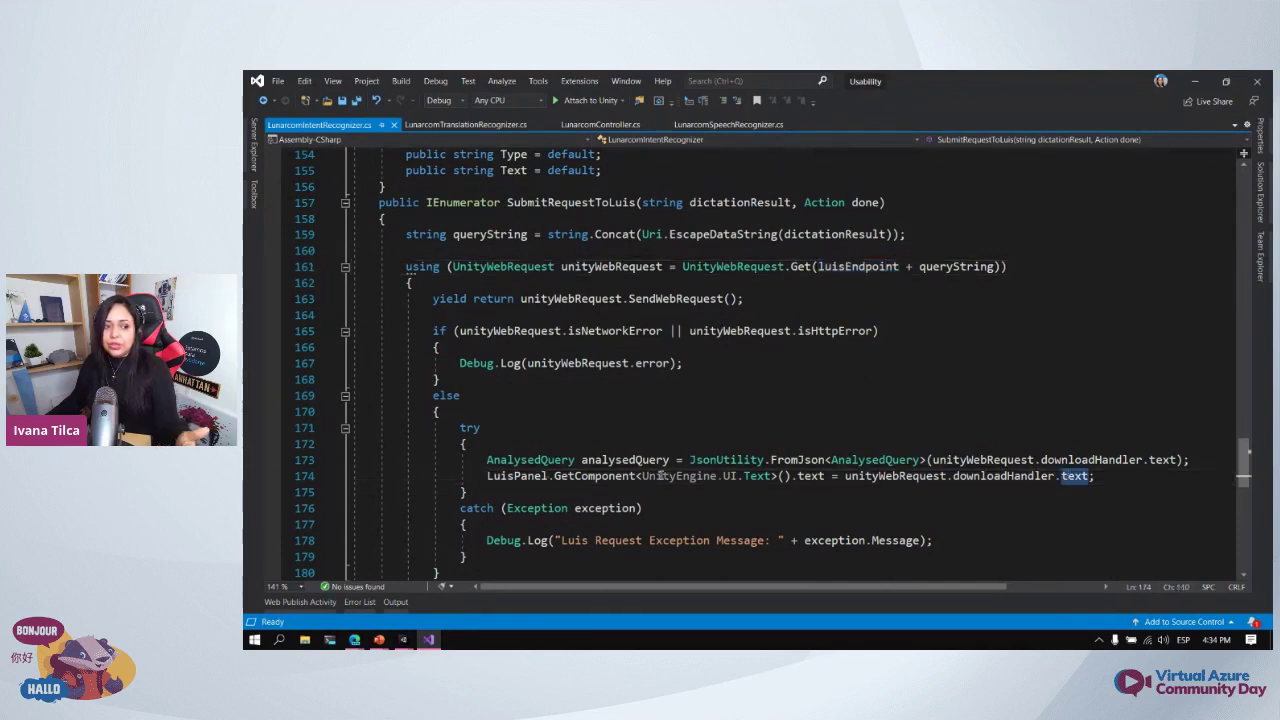
{"action": "left_click", "coordinate": [542, 479]}
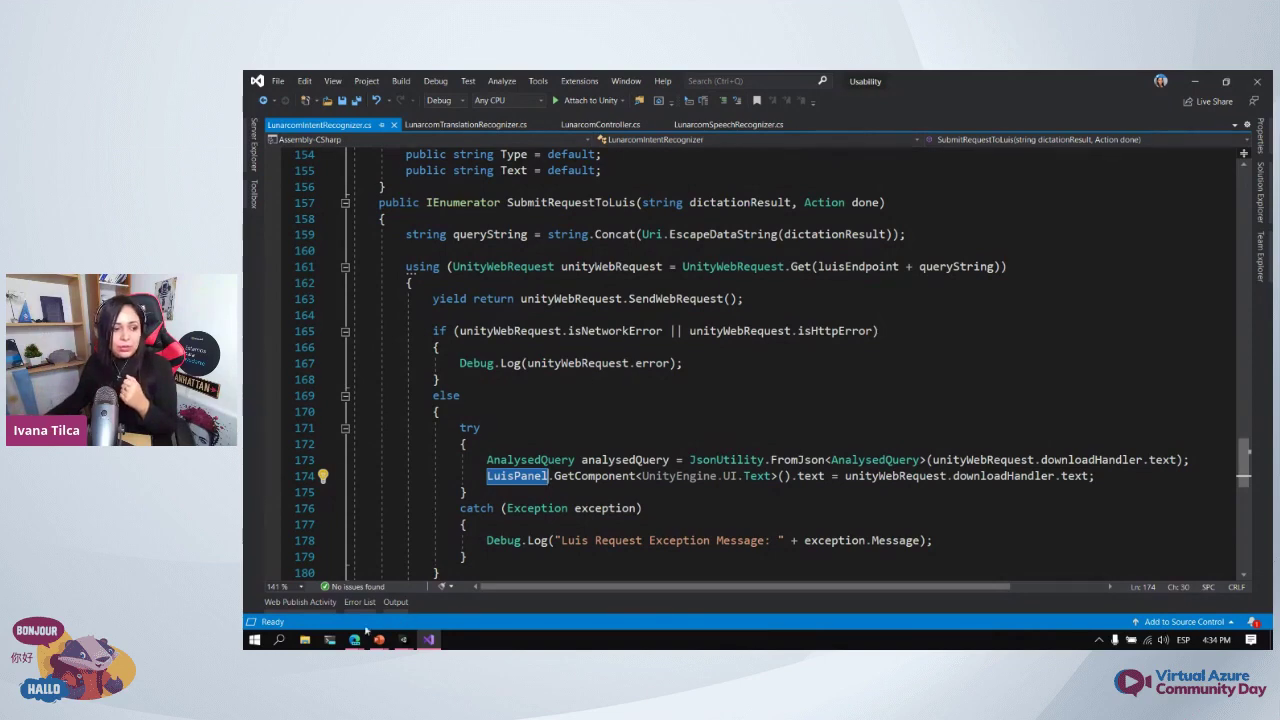
Step: Switch to Unity and run the Lunarcom scene in play mode
{"action": "mouse_move", "coordinate": [403, 640]}
{"action": "left_click", "coordinate": [366, 595]}
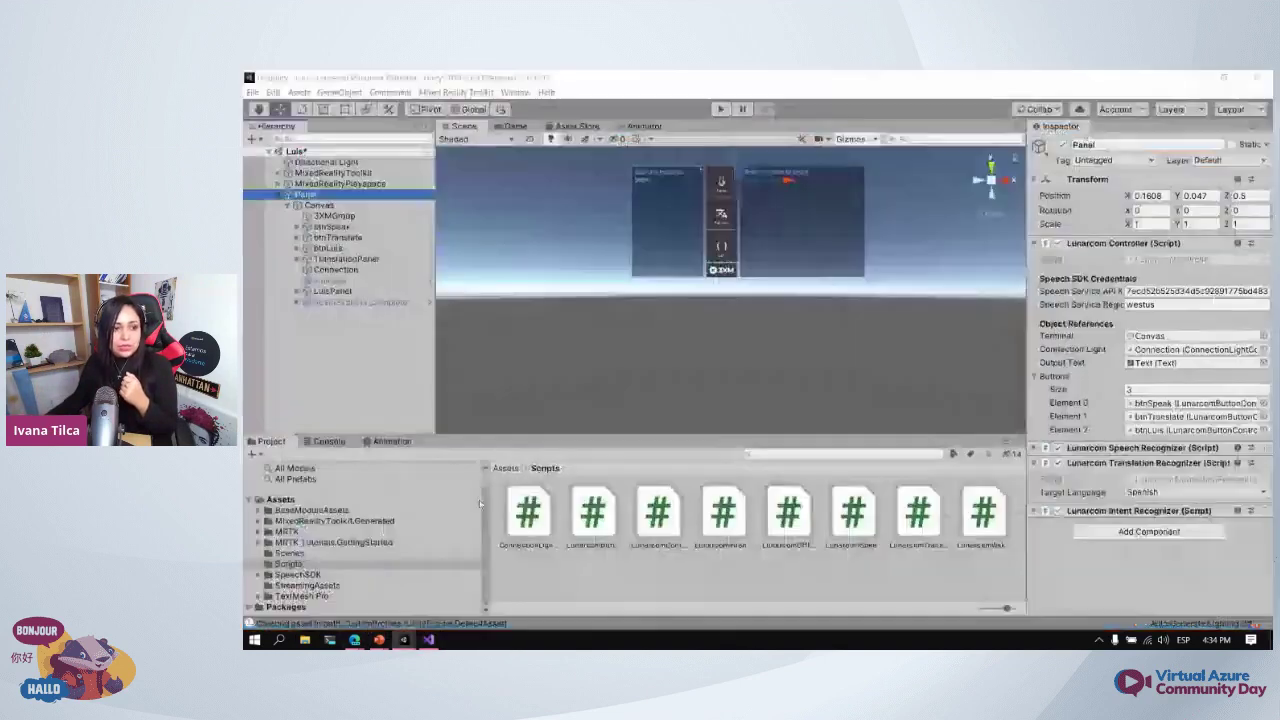
{"action": "left_click", "coordinate": [717, 110]}
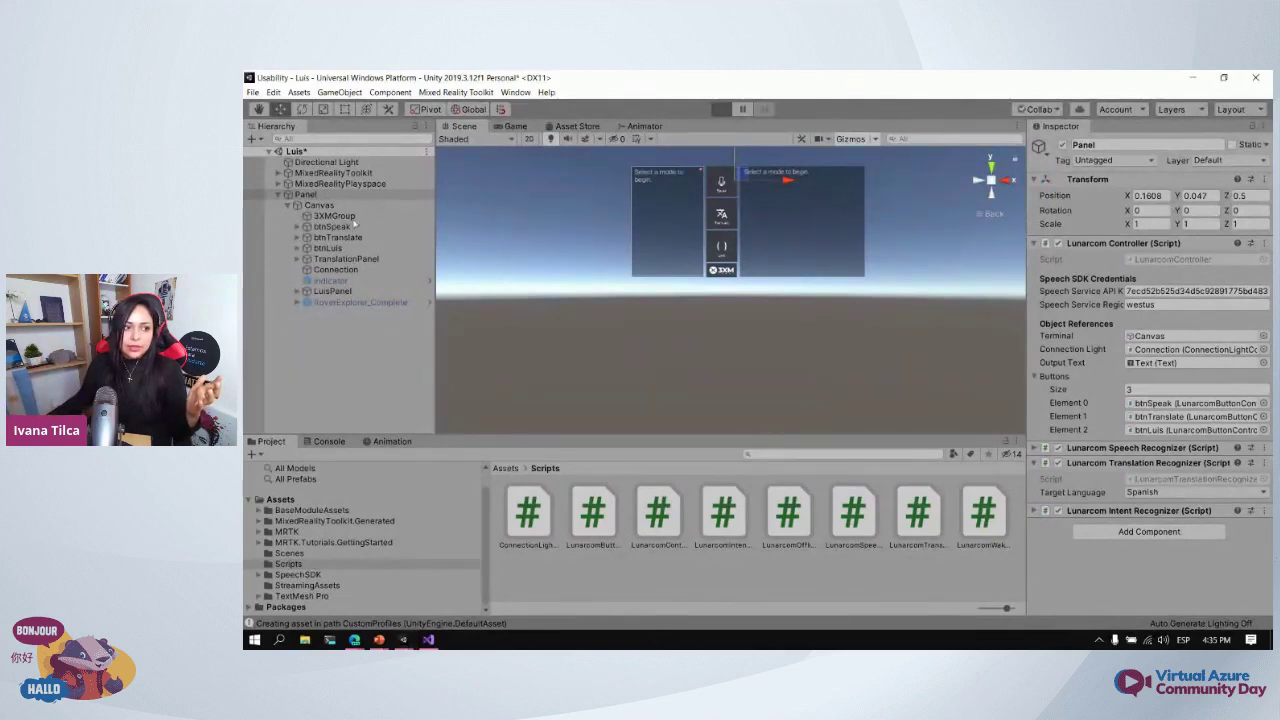
Step: Open Task Manager from the taskbar, then Alt+Tab back to Visual Studio
{"action": "right_click", "coordinate": [790, 639]}
{"action": "left_click", "coordinate": [840, 569]}
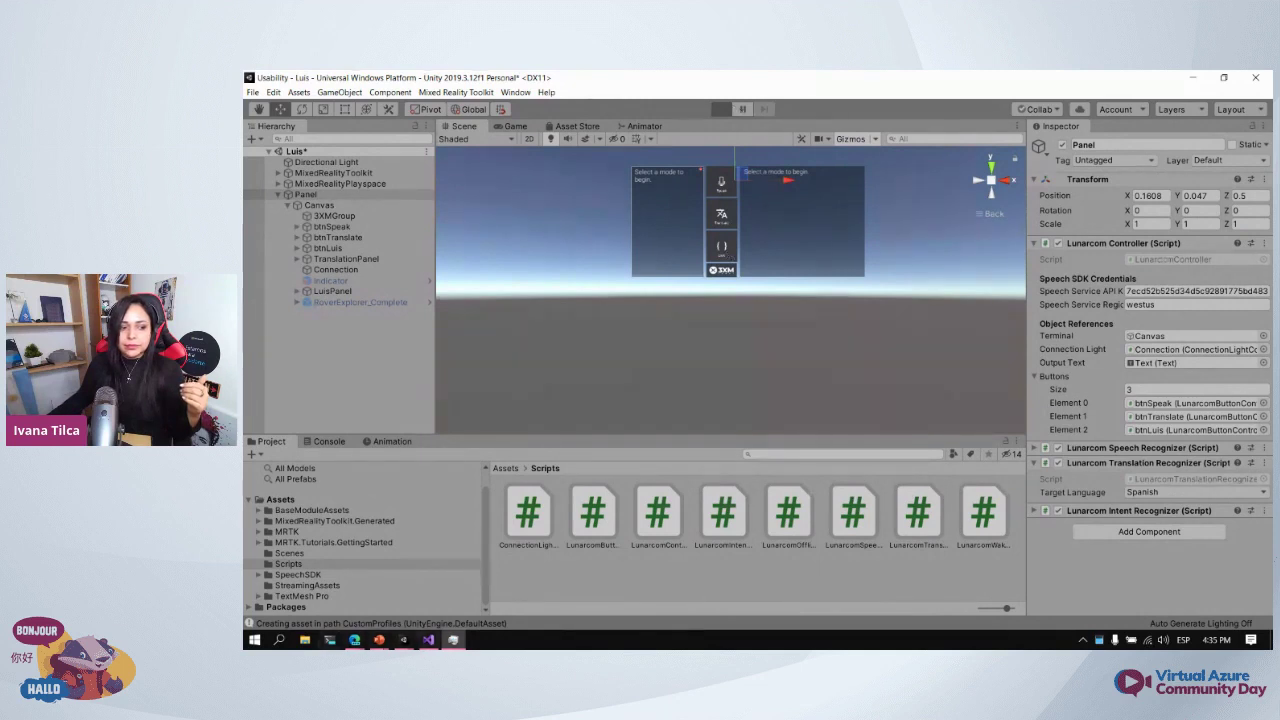
{"action": "mouse_move", "coordinate": [403, 640]}
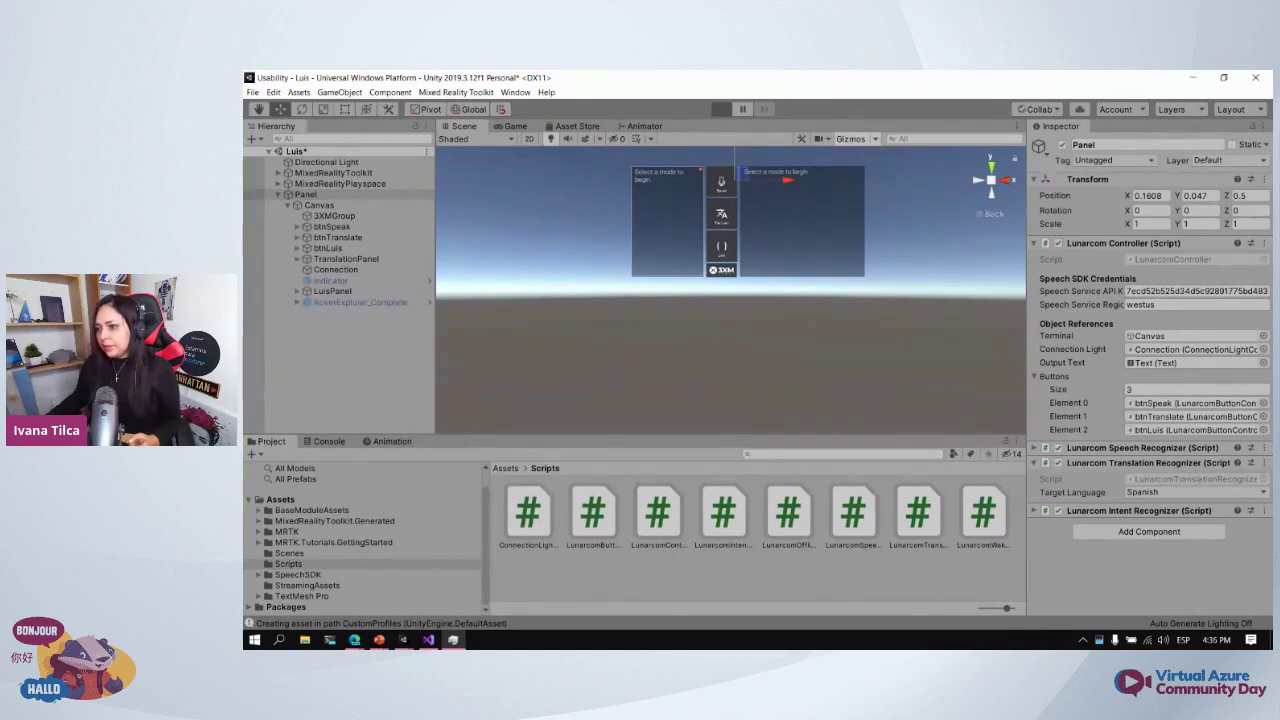
{"action": "key", "text": "alt+Tab"}
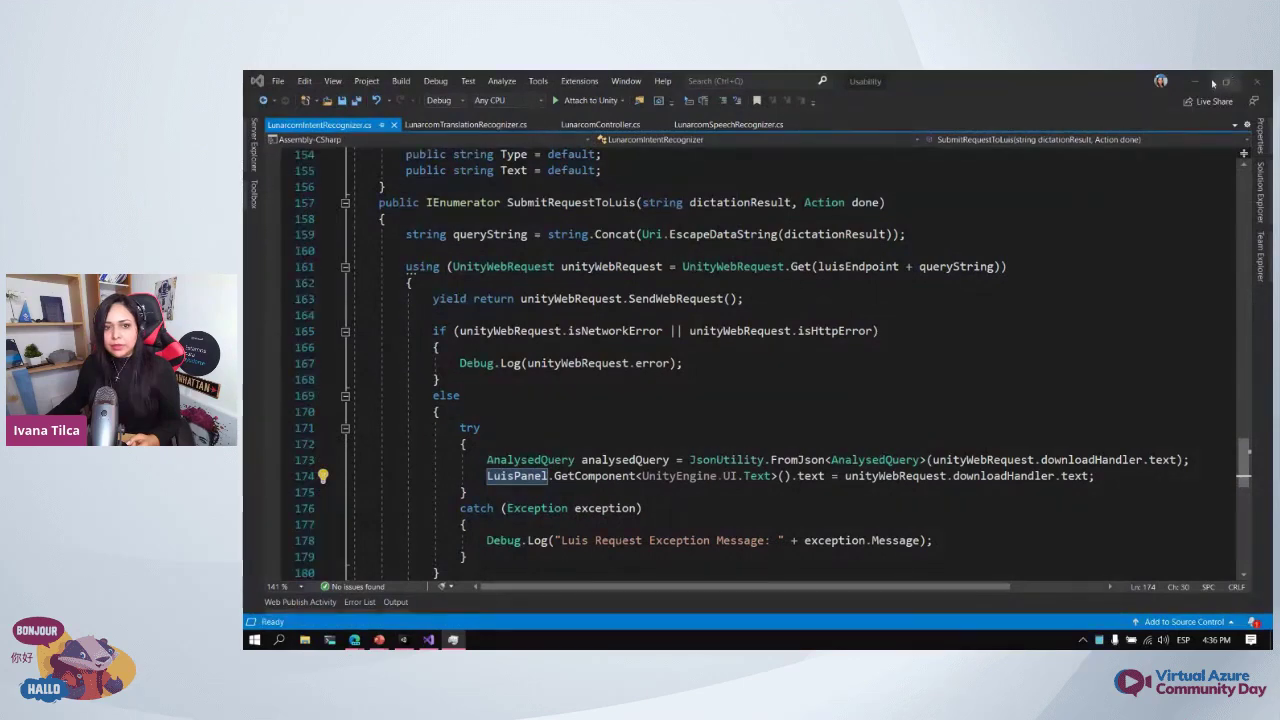
Step: Minimize Visual Studio to reveal the LUIS Azure Resources page, then return to the PowerPoint slide show
{"action": "left_click", "coordinate": [1195, 80]}
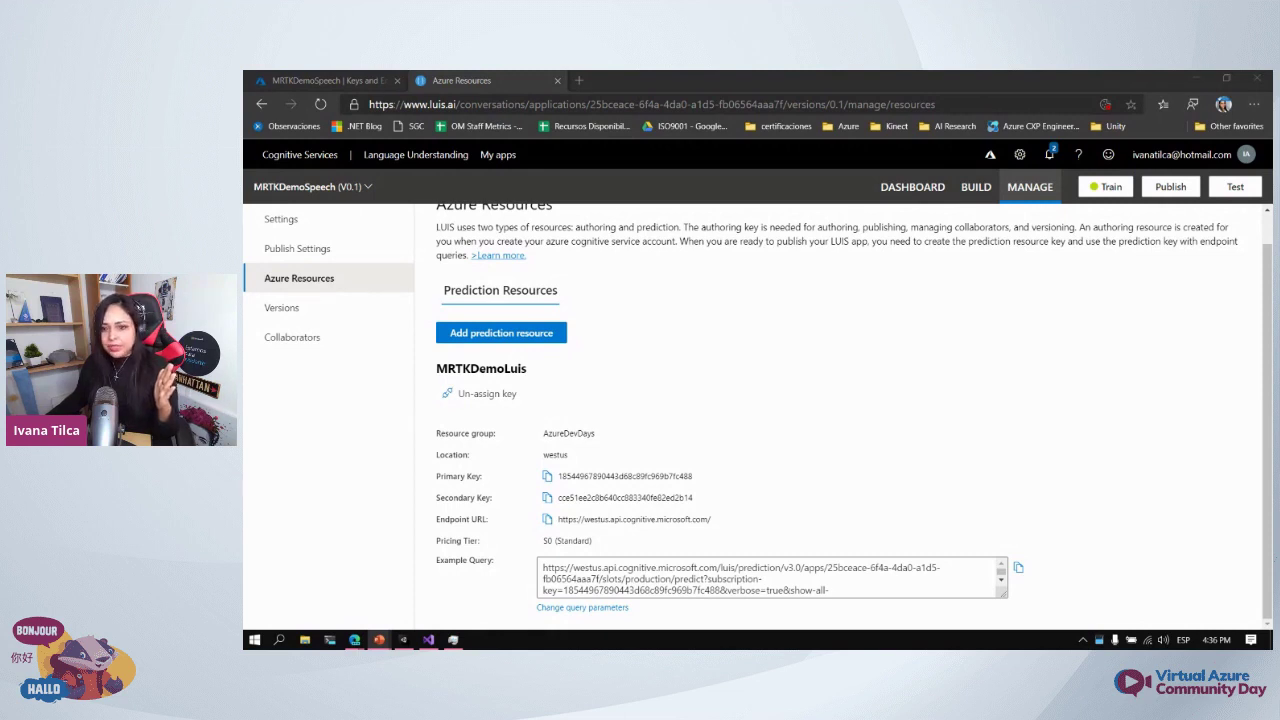
{"action": "left_click", "coordinate": [377, 615]}
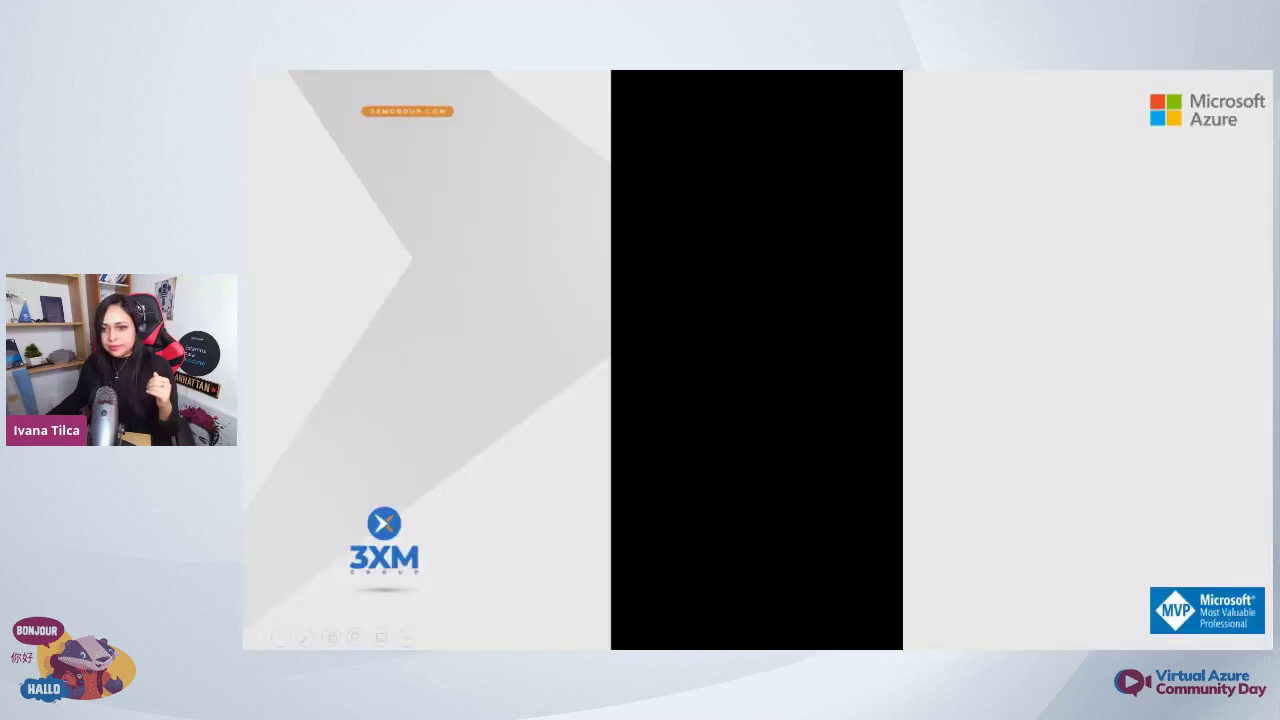
Step: Advance past the Demo slide to the Spanish-subtitled video, briefly searching Start for 'unit'
{"action": "left_click", "coordinate": [997, 623]}
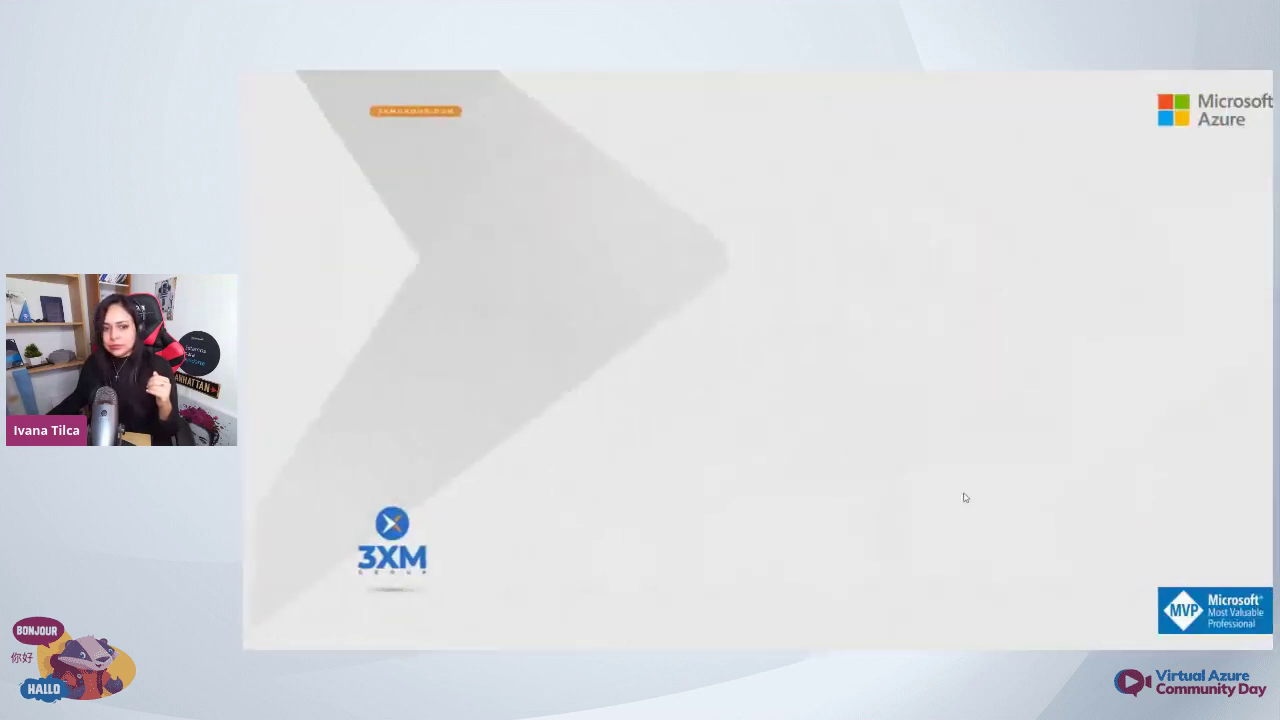
{"action": "left_click", "coordinate": [1038, 453]}
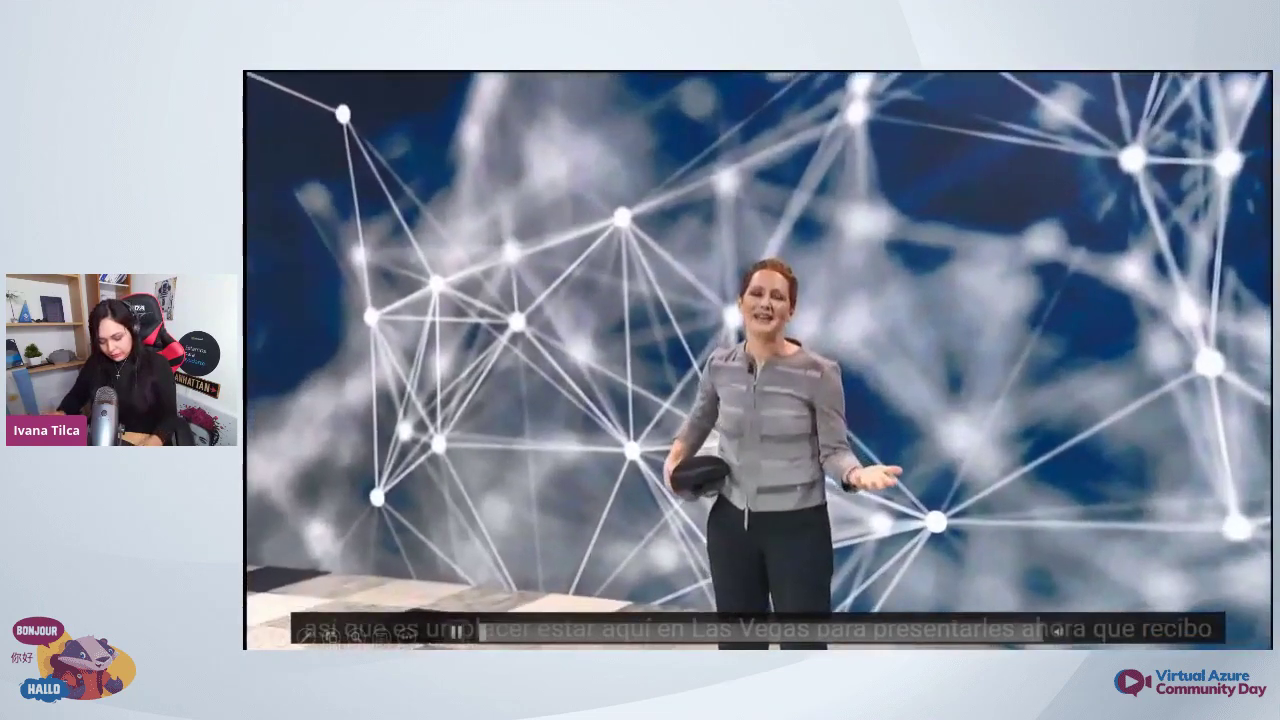
{"action": "key", "text": "super"}
{"action": "type", "text": "unit"}
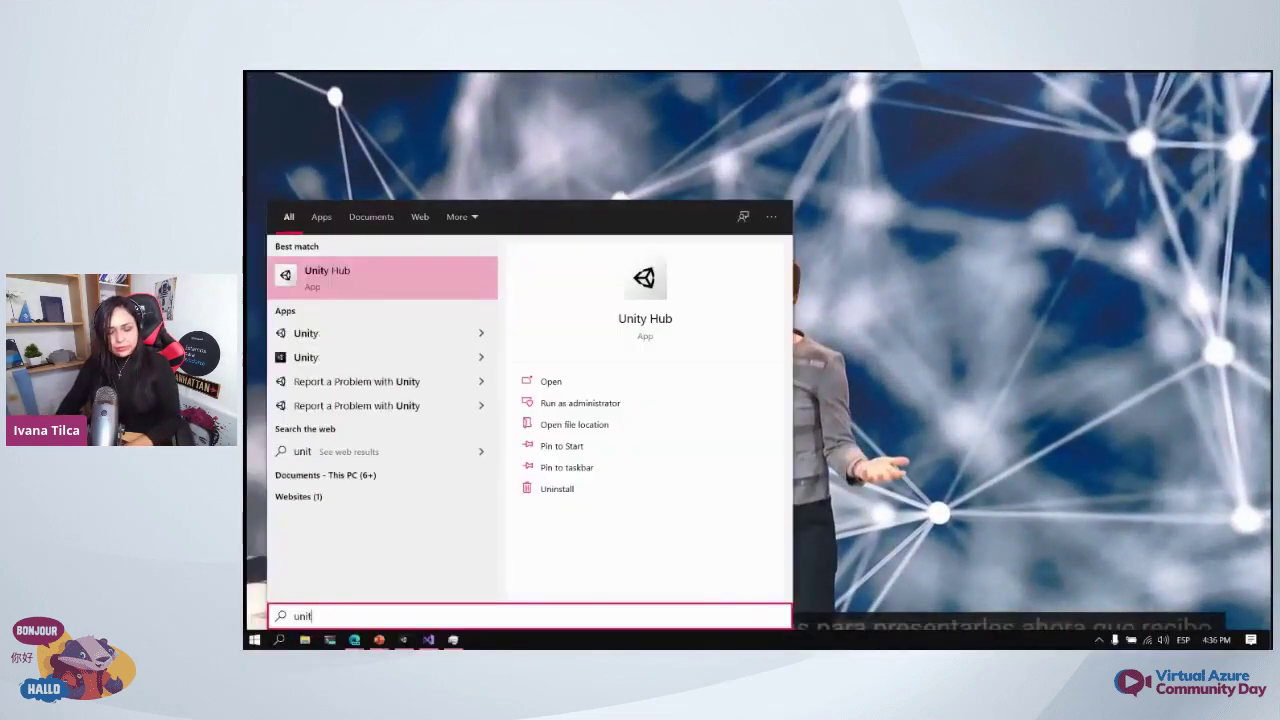
{"action": "key", "text": "Escape"}
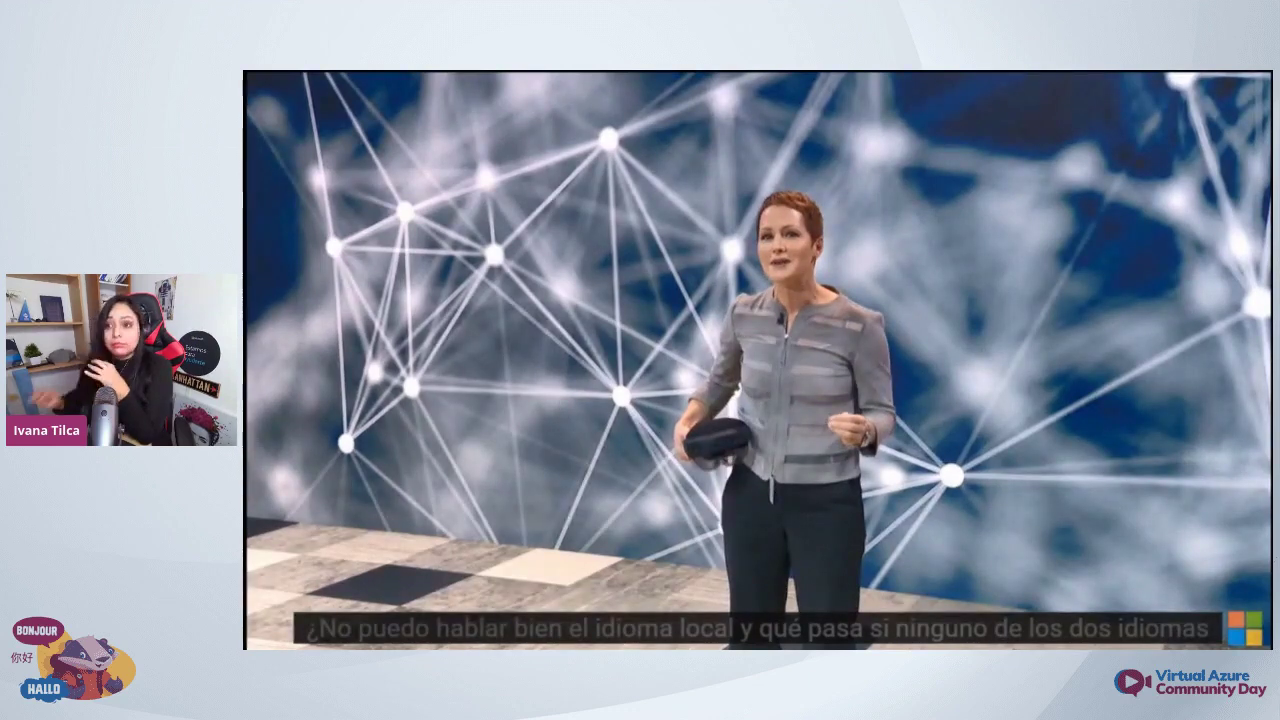
{"action": "mouse_move", "coordinate": [437, 524]}
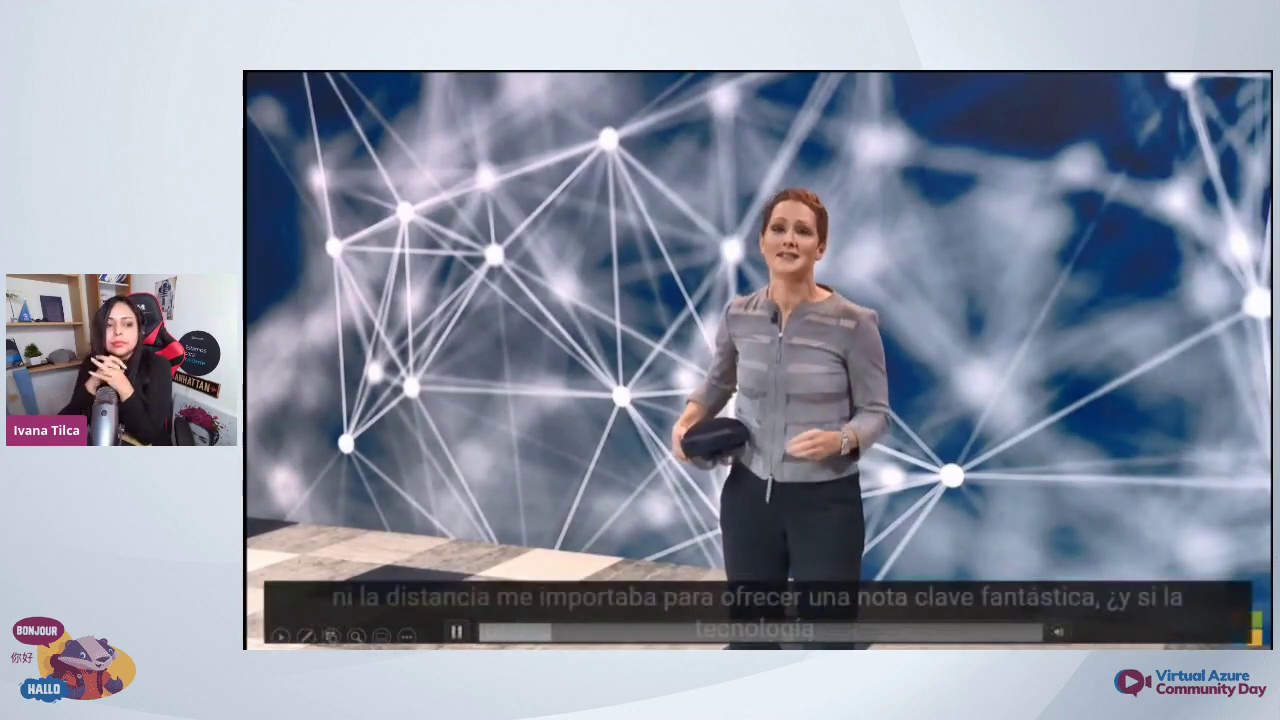
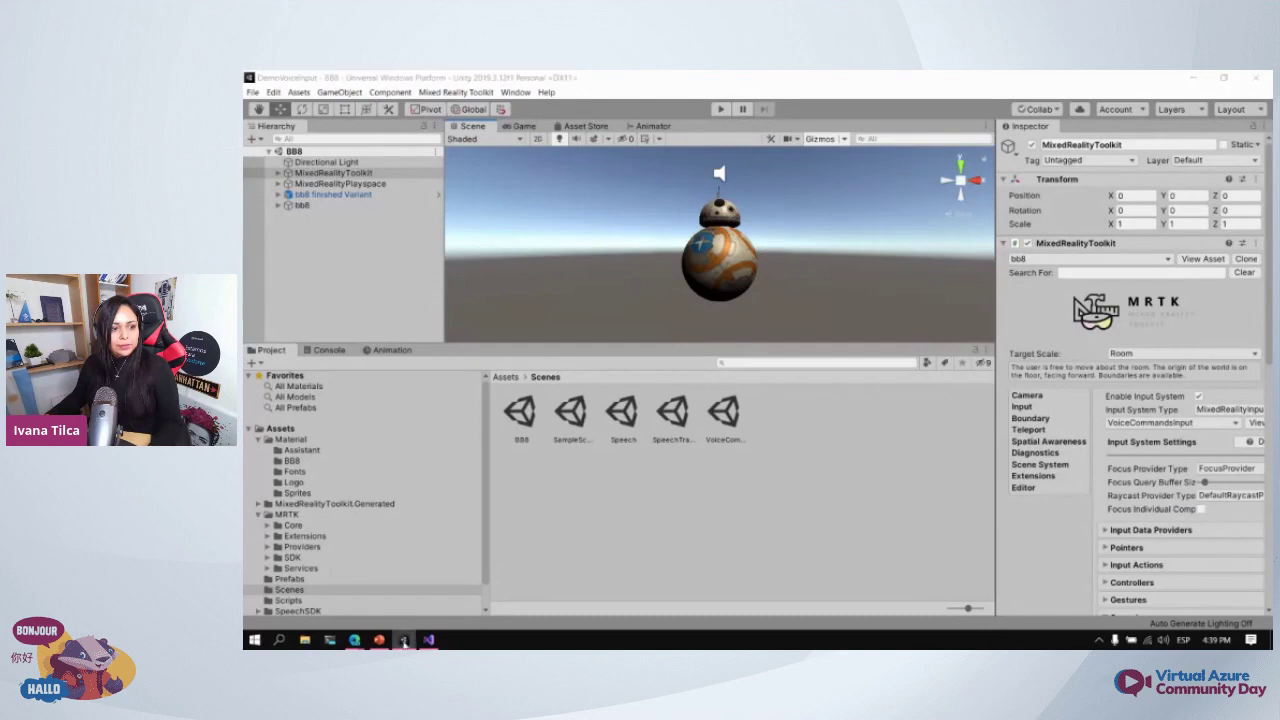
Step: Check the LUIS app's Azure prediction resource, then bring back the Unity editor with the Luis scene
{"action": "left_click", "coordinate": [379, 639]}
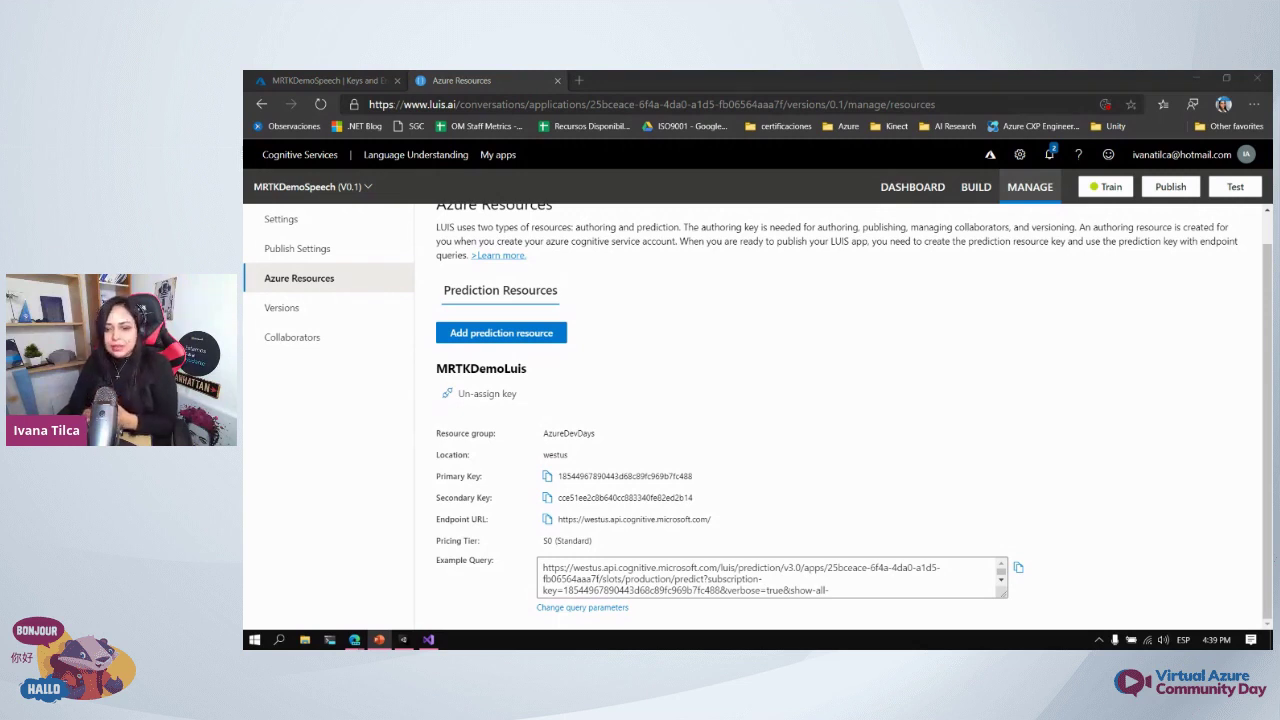
{"action": "key", "text": "super"}
{"action": "type", "text": "uni"}
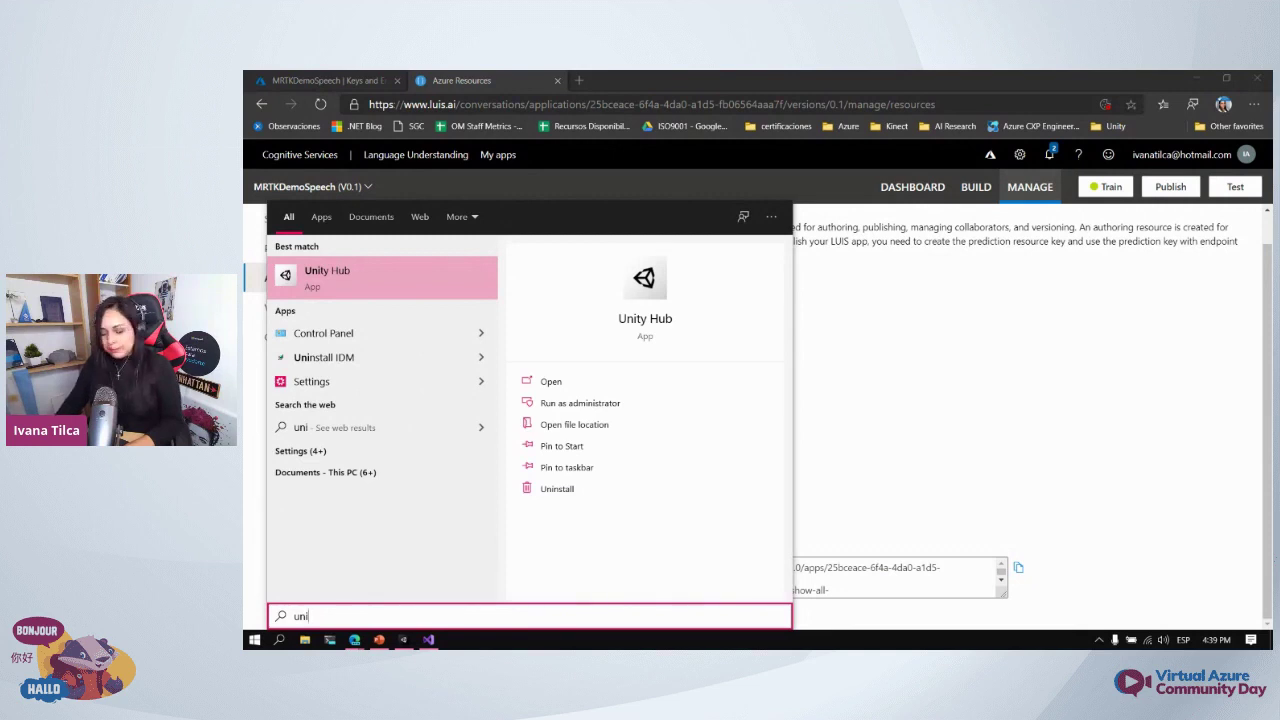
{"action": "key", "text": "Return"}
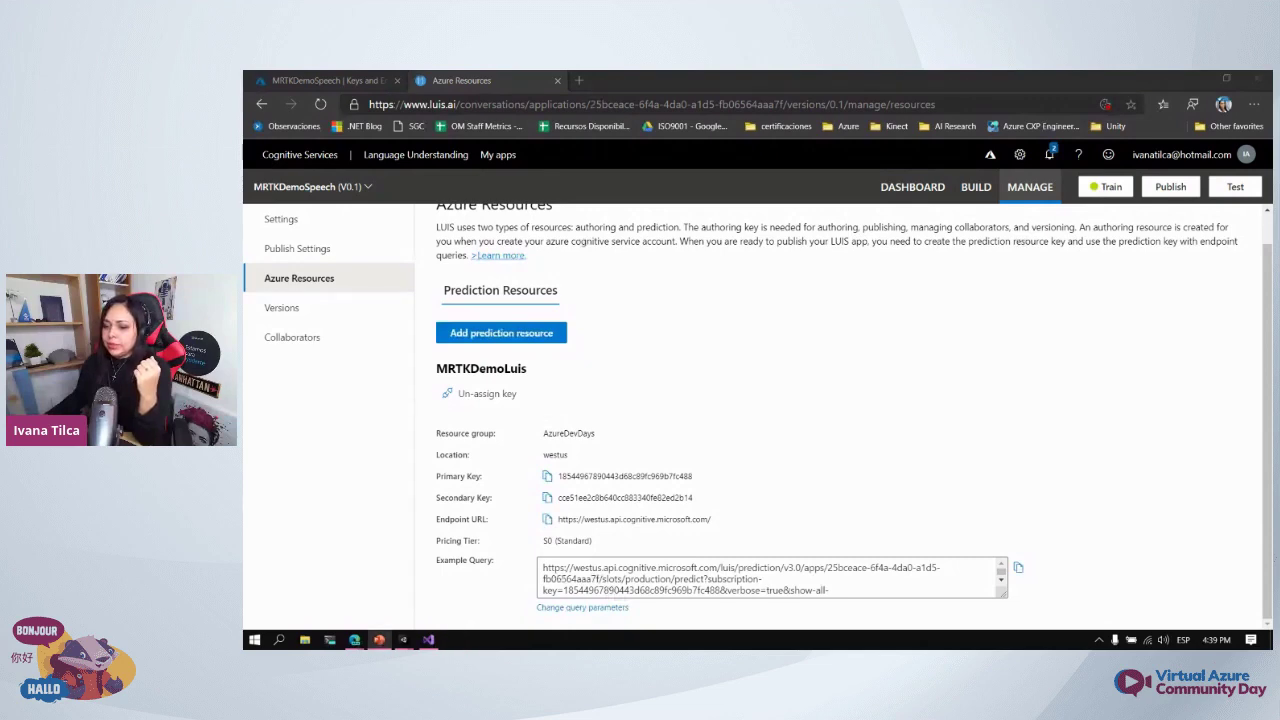
{"action": "left_click", "coordinate": [403, 639]}
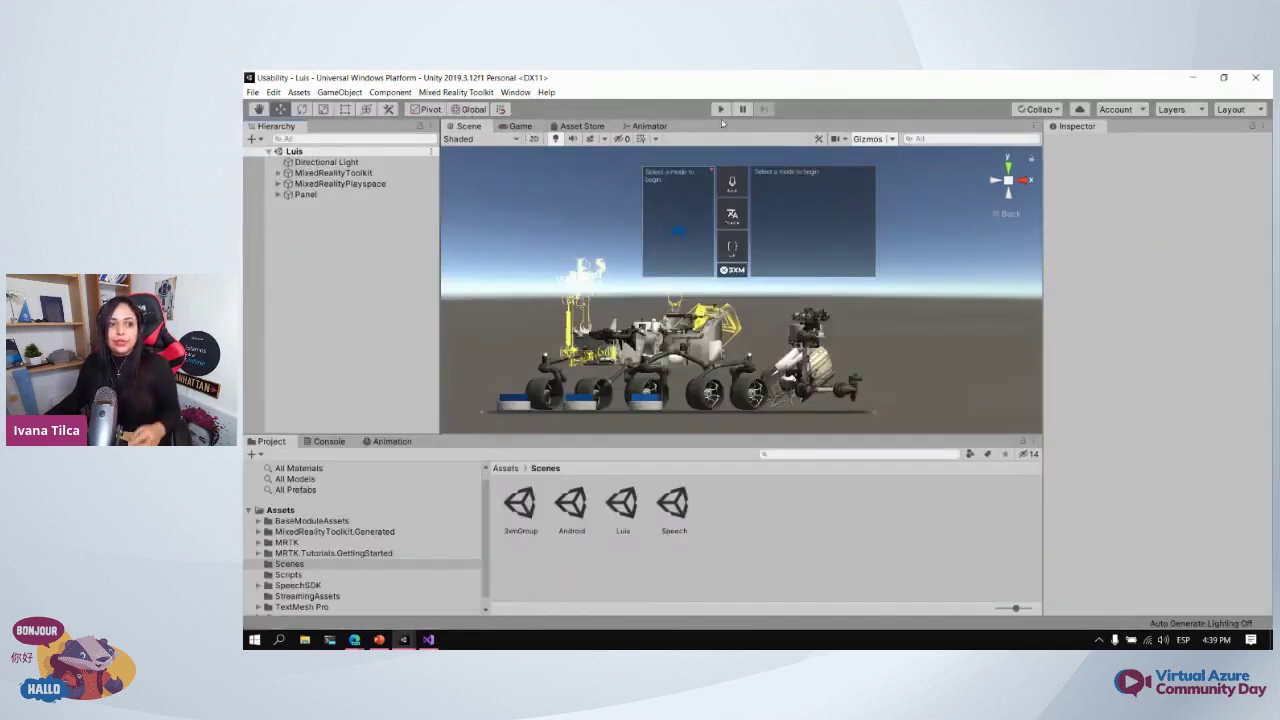
Step: Expand Panel in the Hierarchy to reveal Canvas, then enter Play mode
{"action": "left_click", "coordinate": [280, 195]}
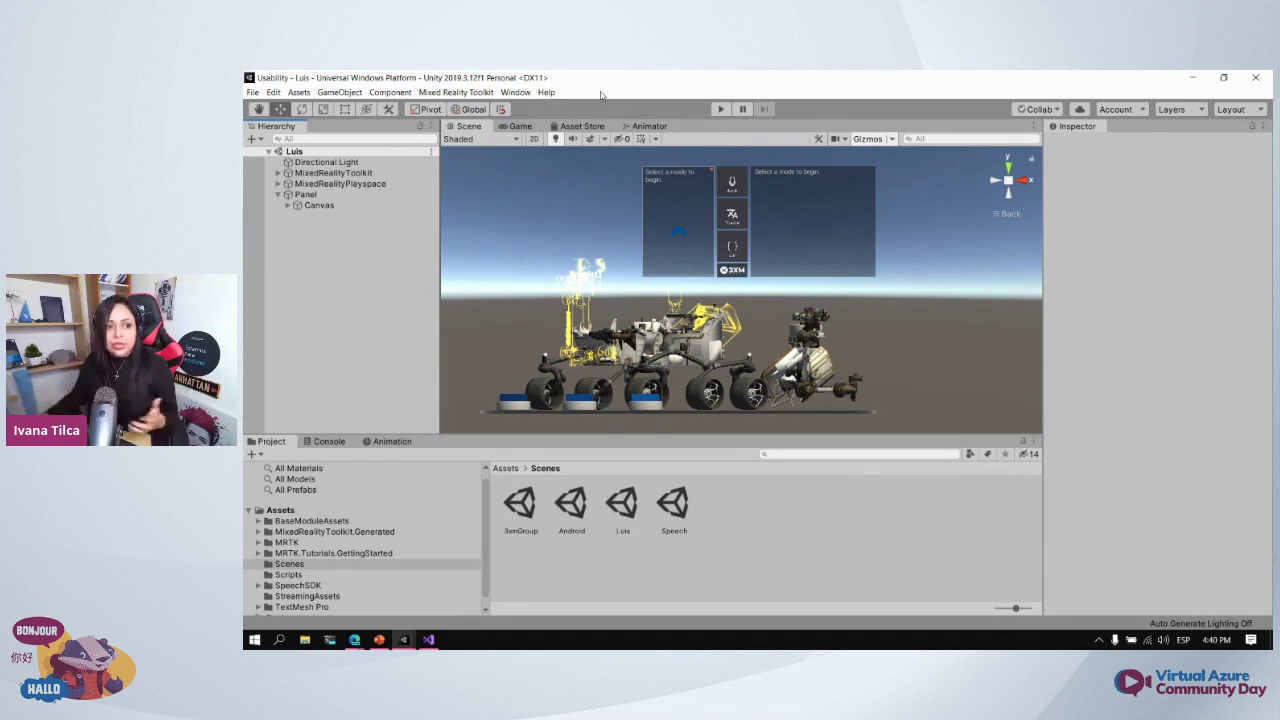
{"action": "left_click", "coordinate": [722, 111]}
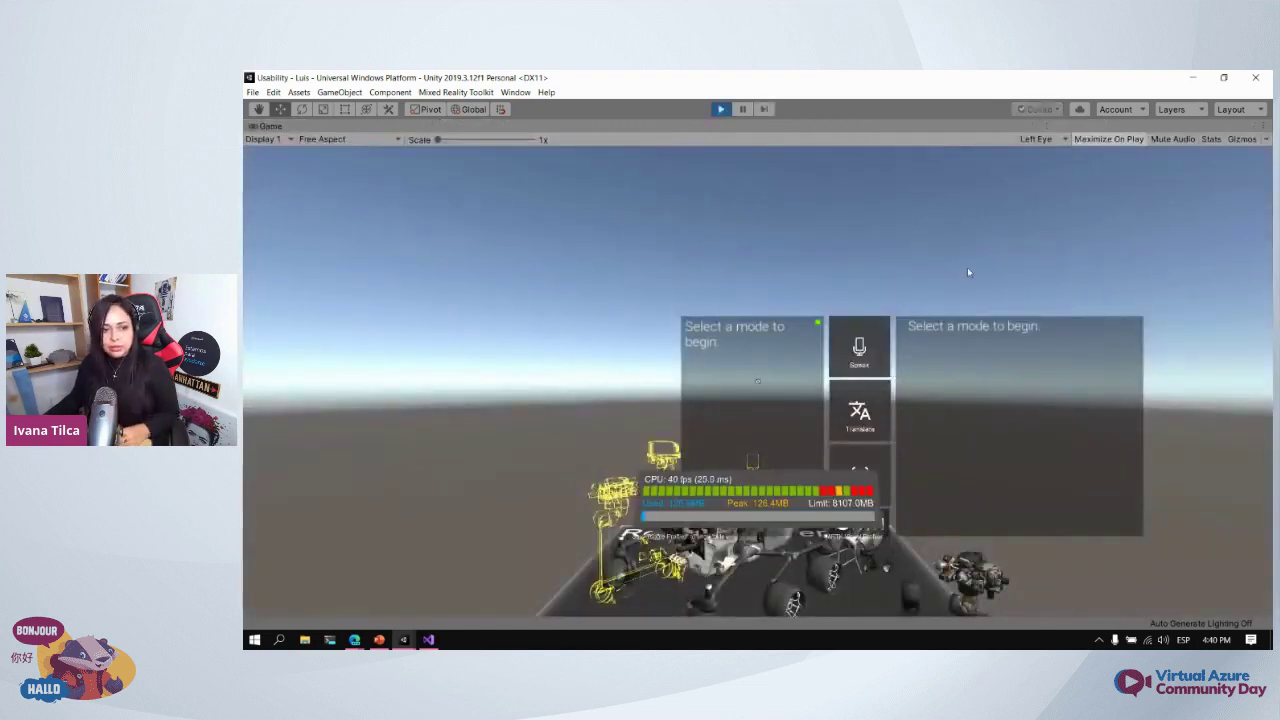
Step: Move the Game view camera to look down onto the platform, rover and buttons
{"action": "key", "text": "w"}
{"action": "right_click_drag", "start_coordinate": [967, 267], "coordinate": [867, 384]}
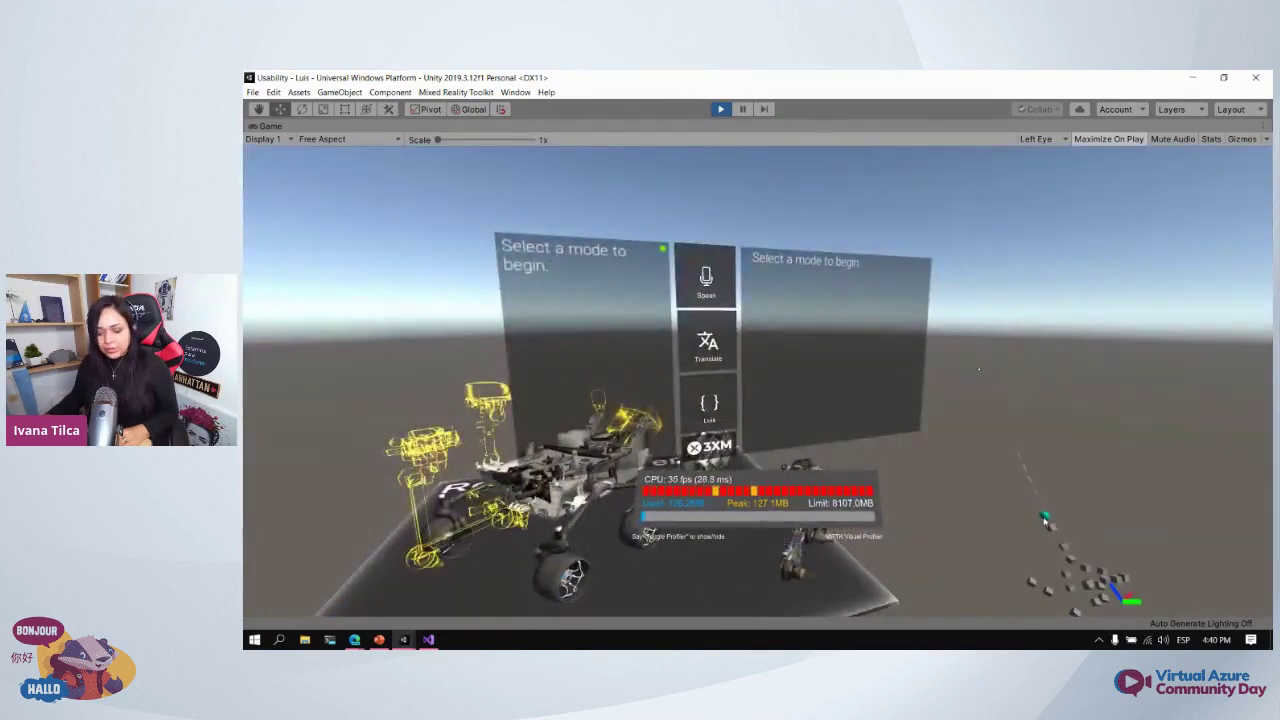
{"action": "key", "text": "d"}
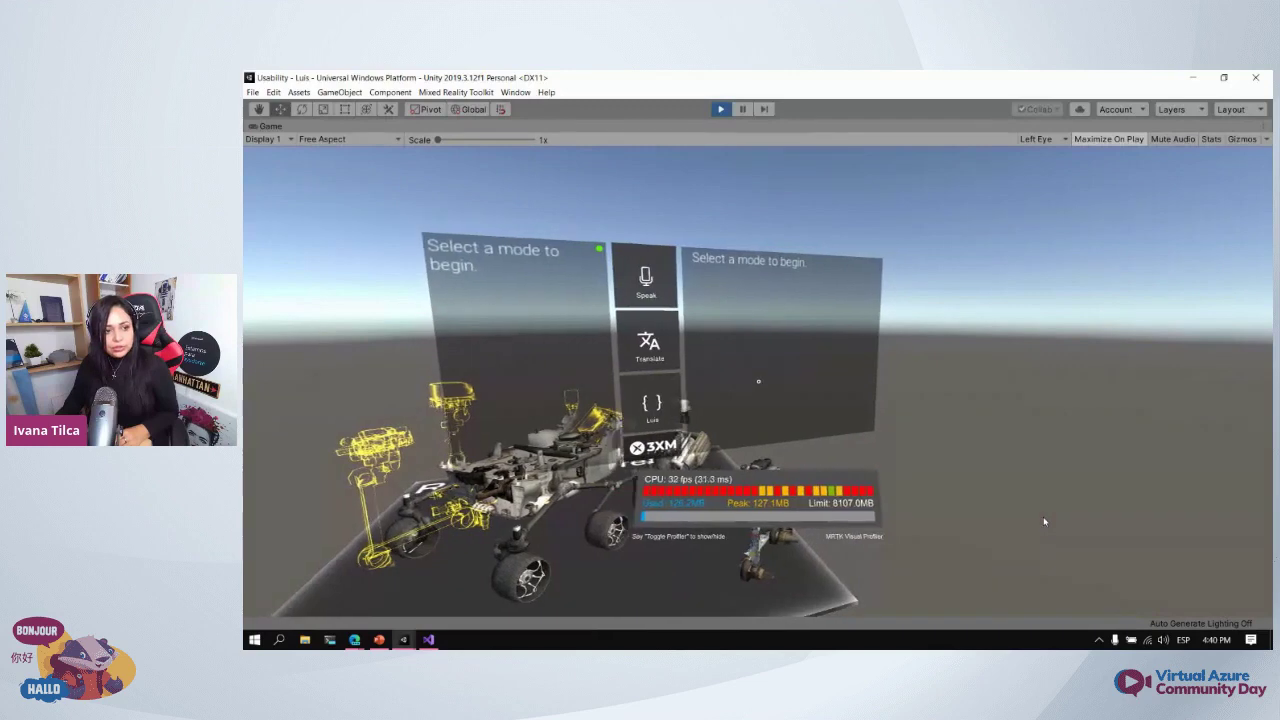
{"action": "key", "text": "s"}
{"action": "right_click_drag", "start_coordinate": [1043, 516], "coordinate": [1082, 557]}
{"action": "key", "text": "s"}
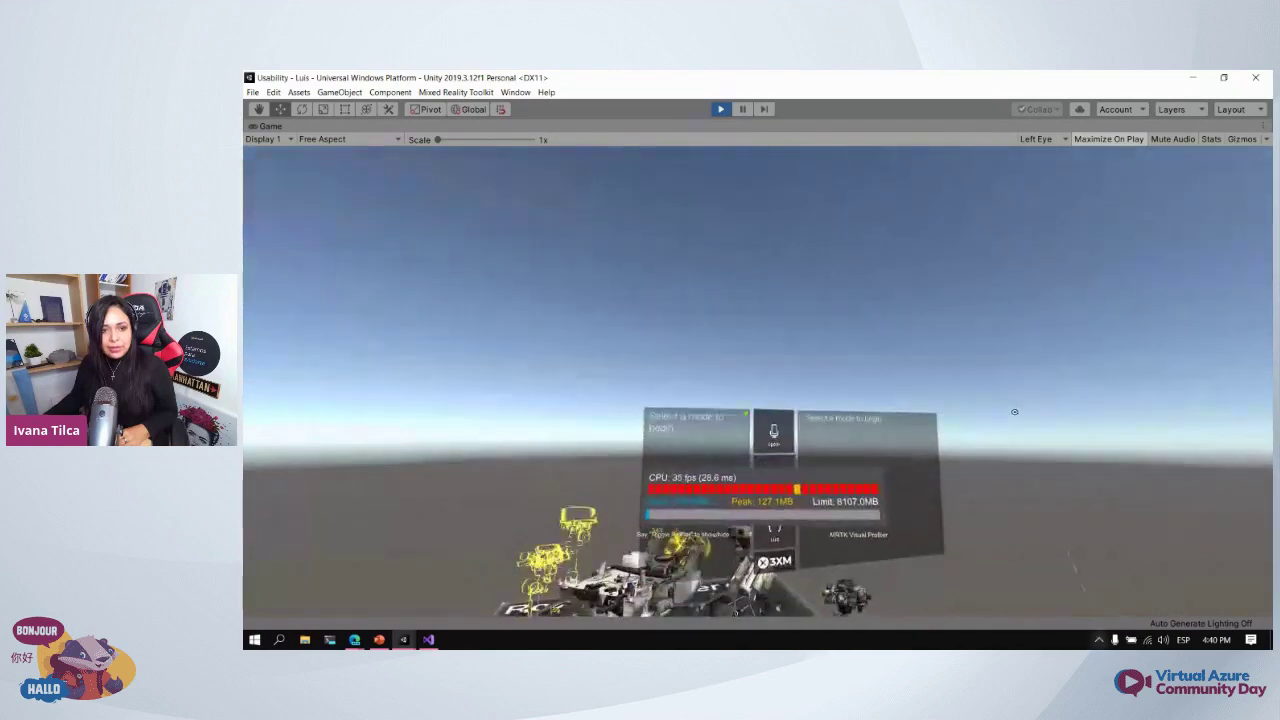
{"action": "right_click_drag", "start_coordinate": [1077, 526], "coordinate": [985, 612]}
Step: With the simulated hand, trigger LUIS speech and say 'OK so let's try to', getting top intent PressButton
{"action": "key", "text": "space"}
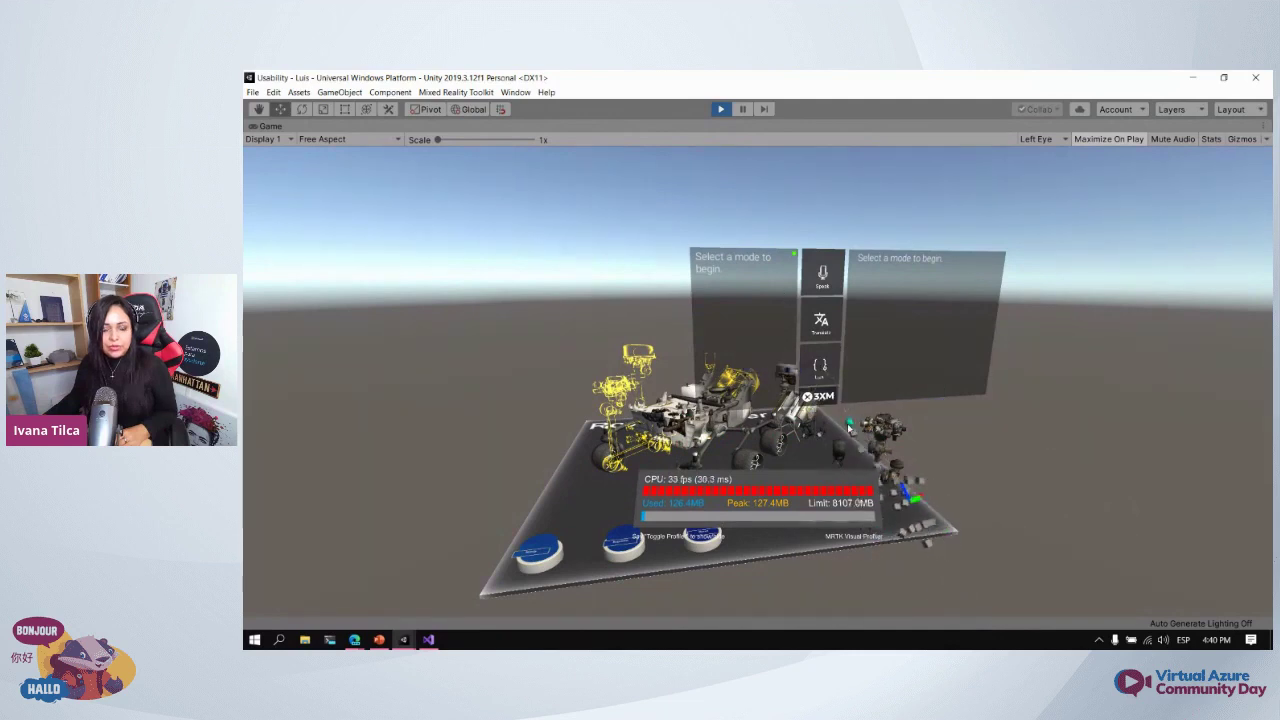
{"action": "left_click", "coordinate": [849, 427]}
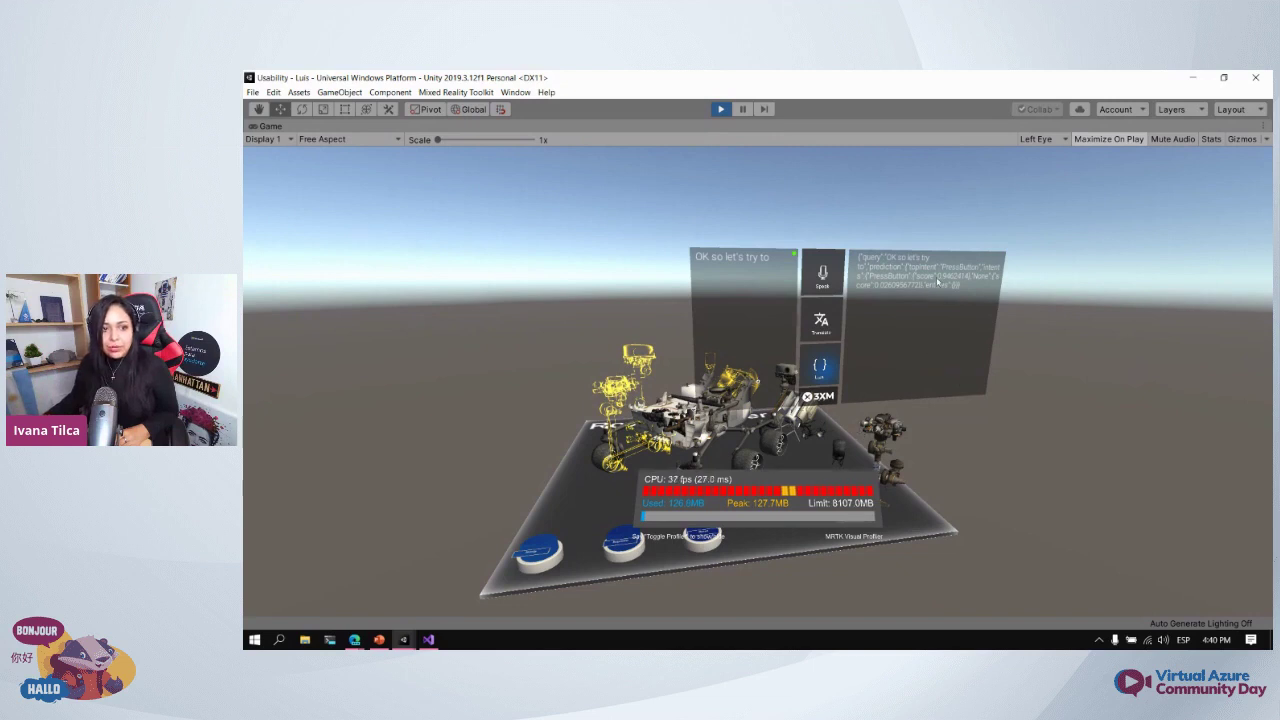
{"action": "key", "text": "w"}
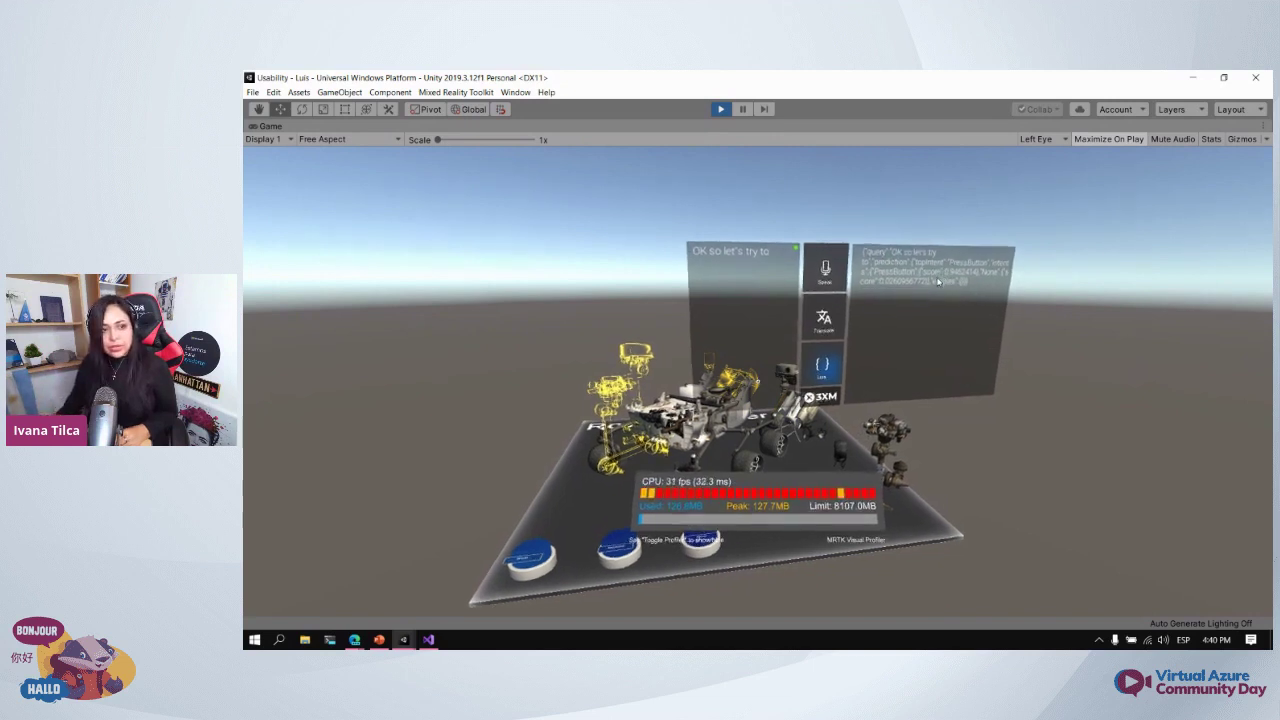
{"action": "key", "text": "w"}
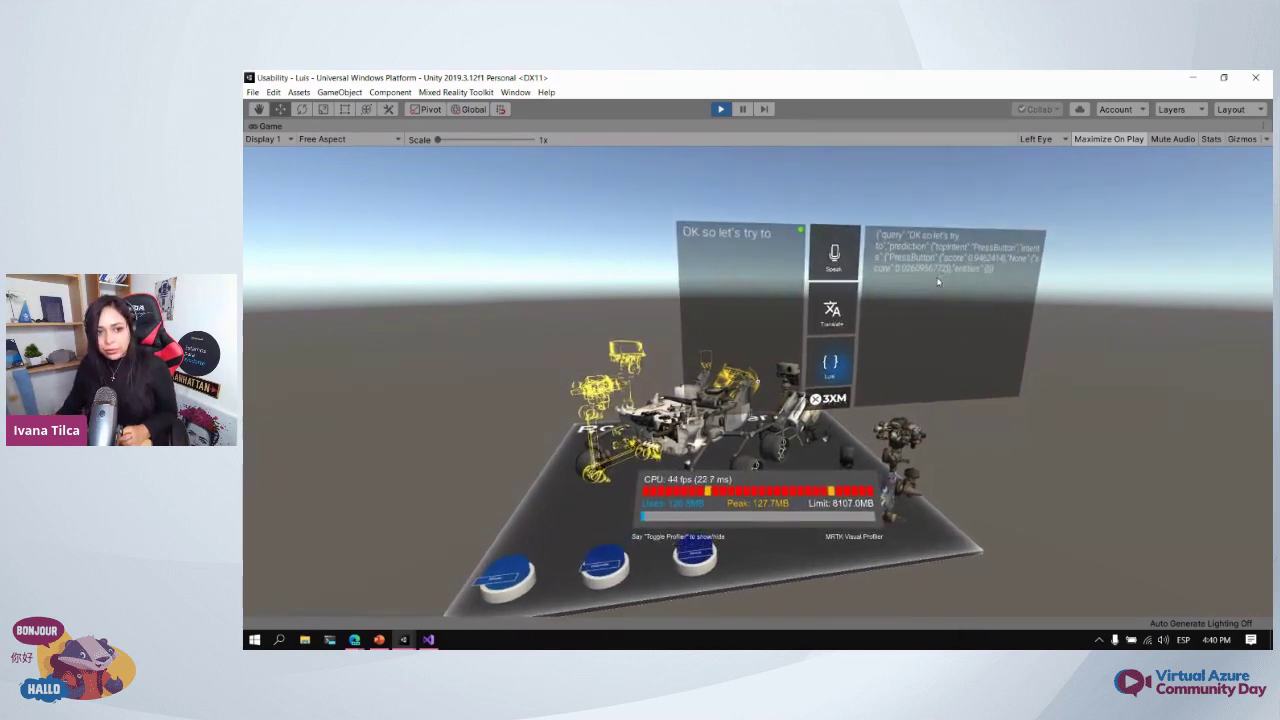
{"action": "key", "text": "s"}
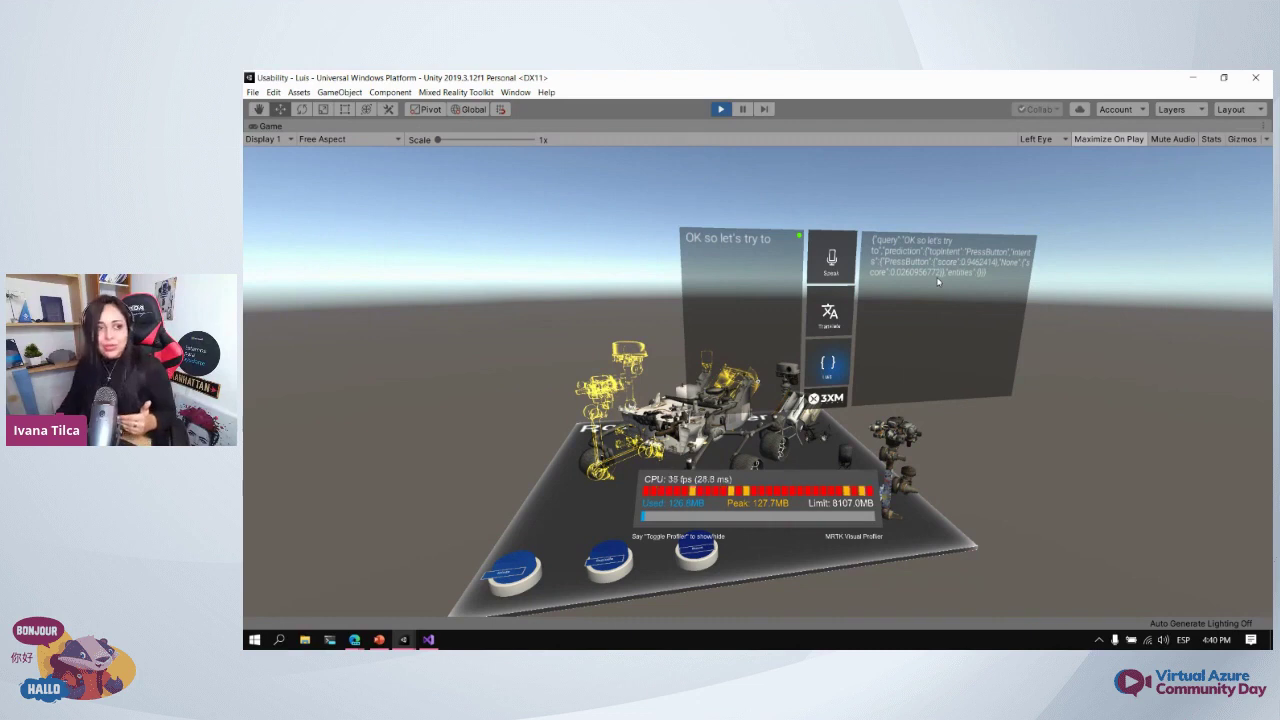
{"action": "left_click", "coordinate": [354, 639]}
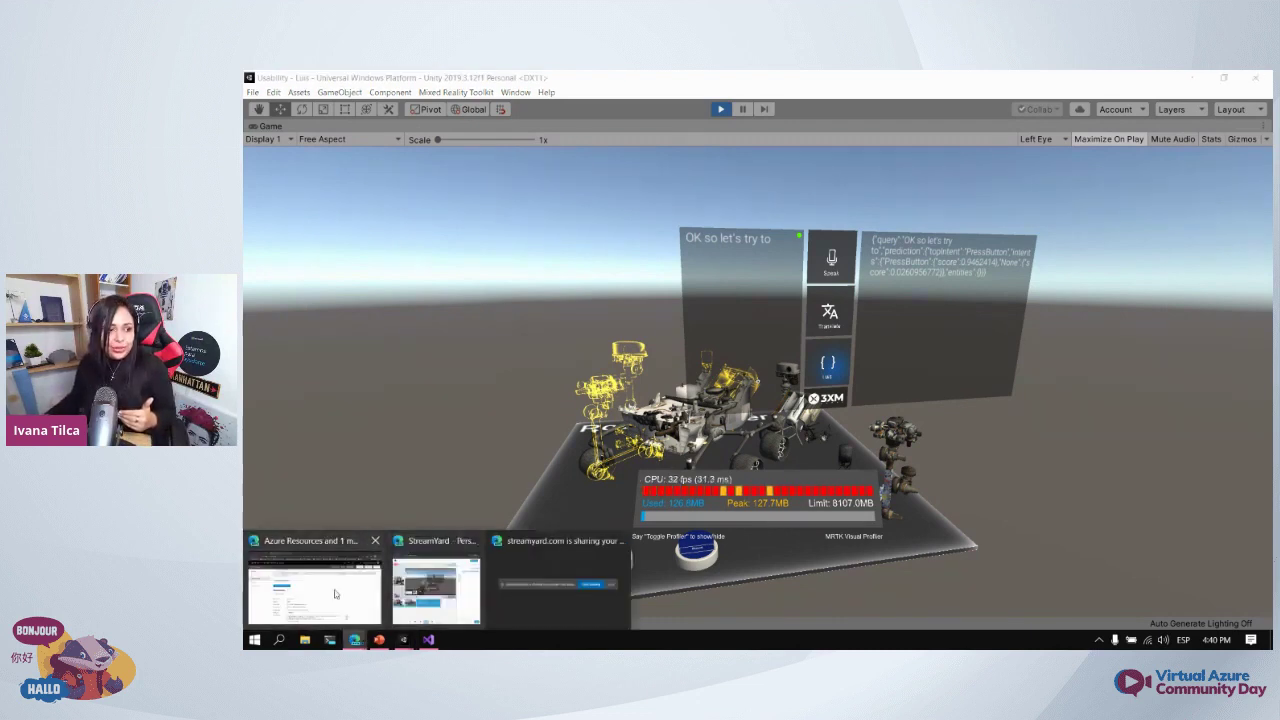
Step: Open the PressButton intent in the LUIS app and scroll through its utterances
{"action": "left_click", "coordinate": [335, 594]}
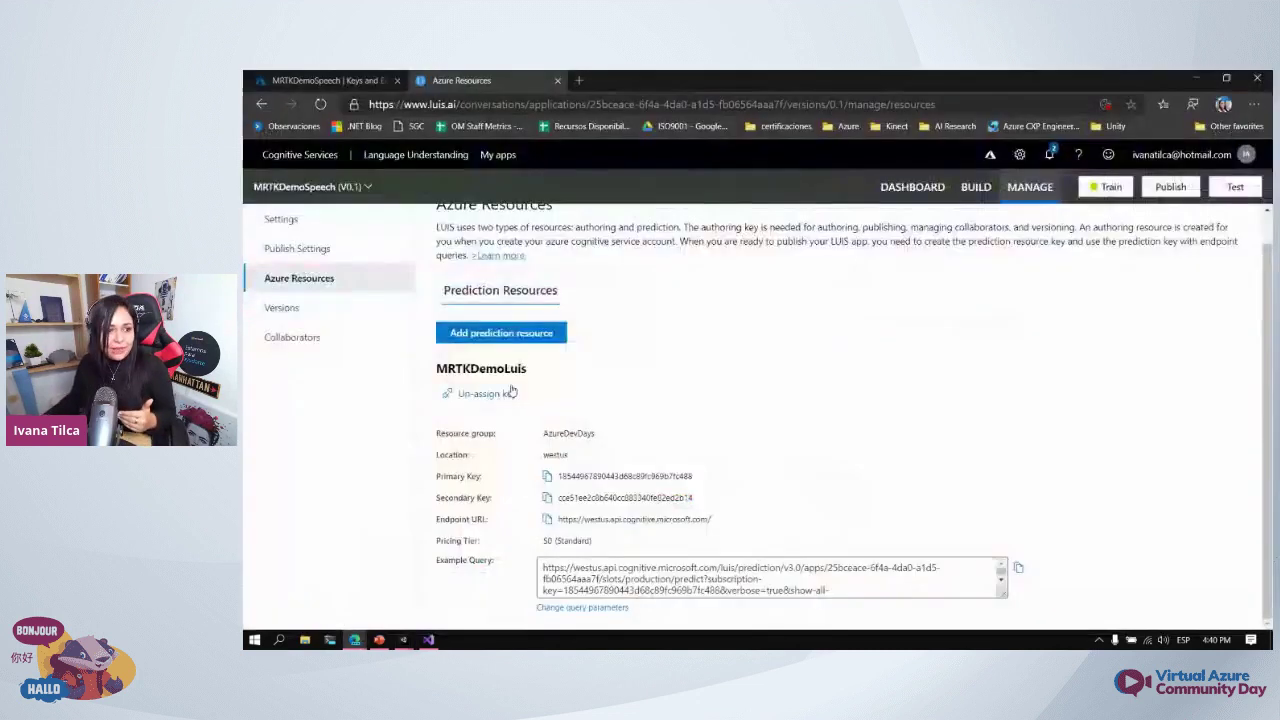
{"action": "left_click", "coordinate": [974, 189]}
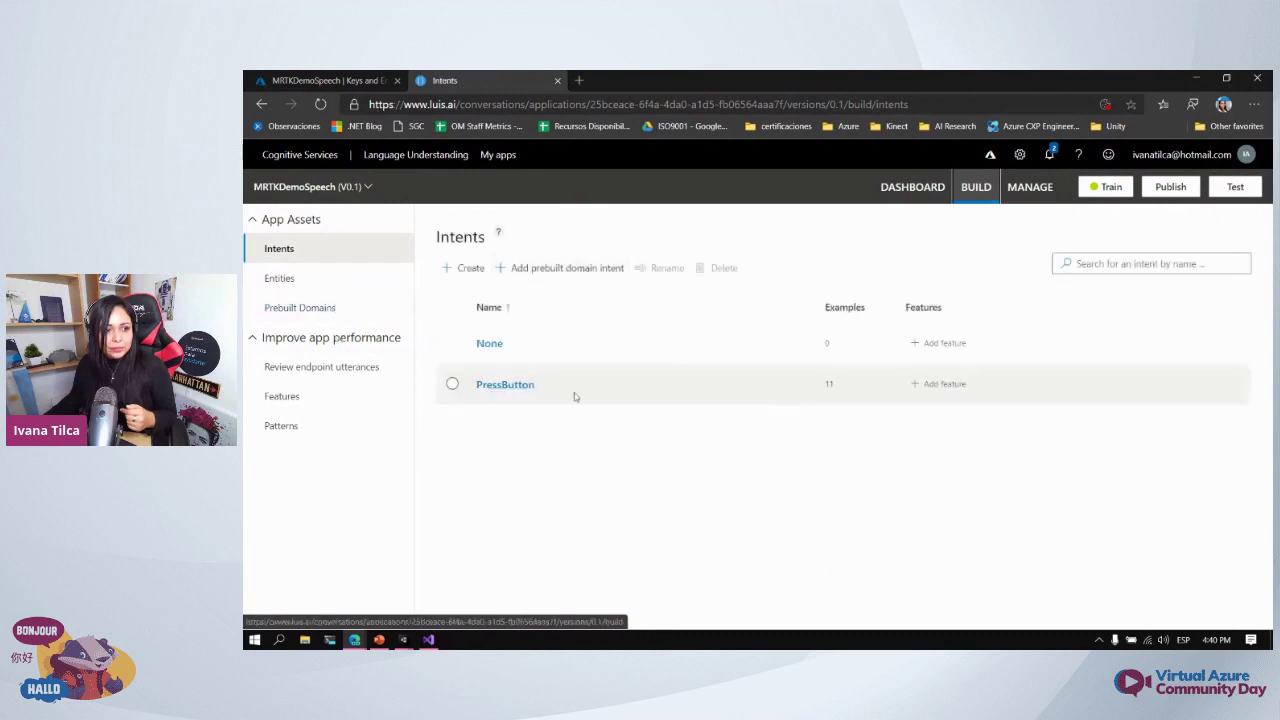
{"action": "left_click", "coordinate": [508, 385]}
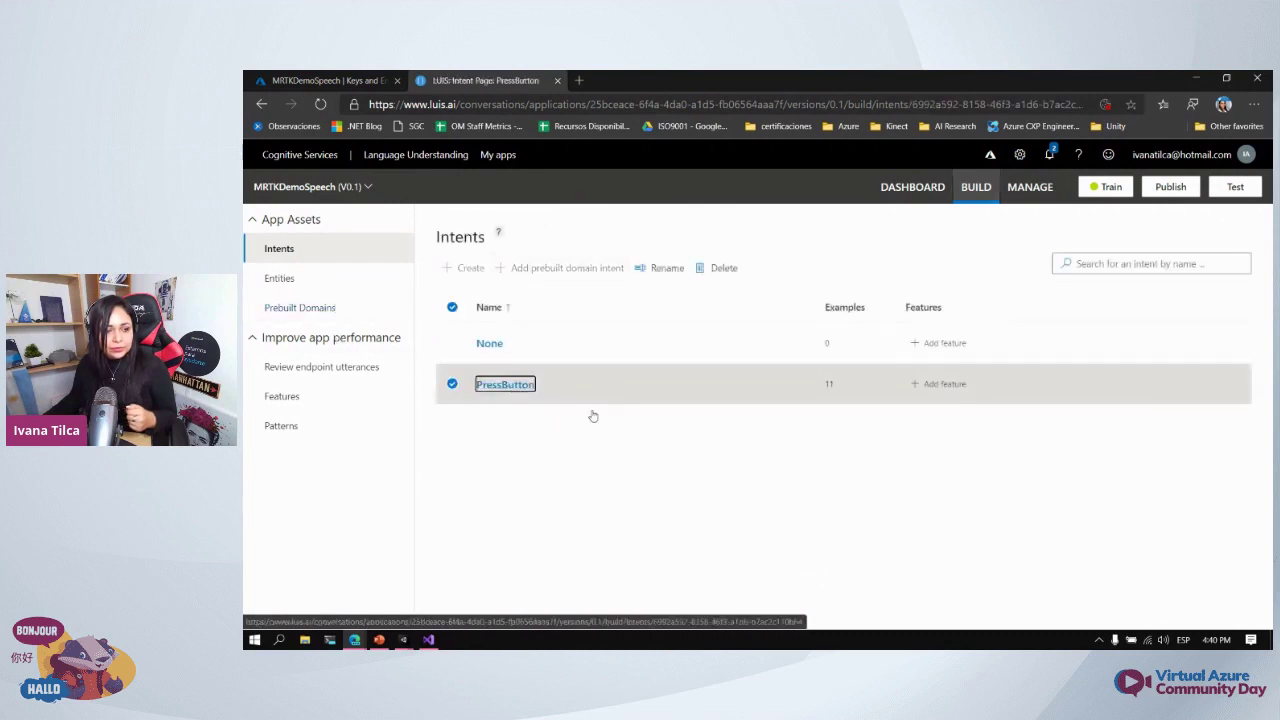
{"action": "scroll", "coordinate": [777, 342], "scroll_direction": "down", "scroll_amount": 2}
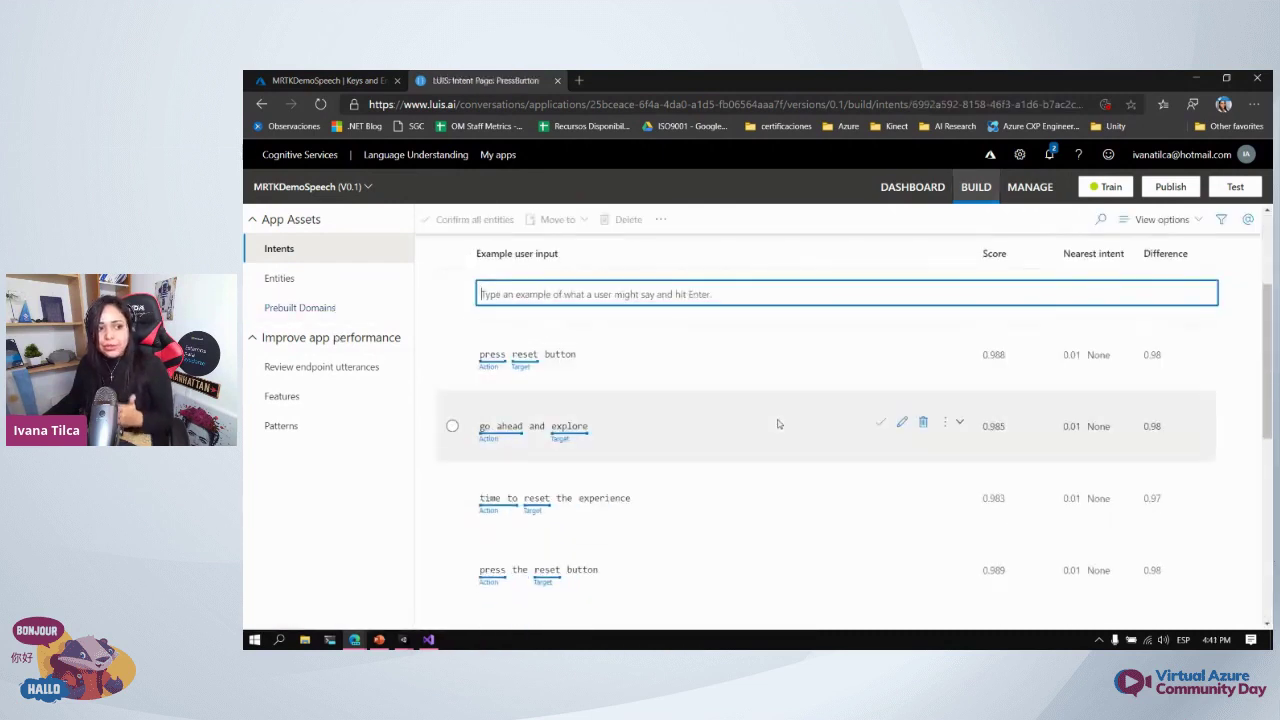
{"action": "scroll", "coordinate": [606, 314], "scroll_direction": "down", "scroll_amount": 2}
{"action": "scroll", "coordinate": [600, 389], "scroll_direction": "up", "scroll_amount": 1}
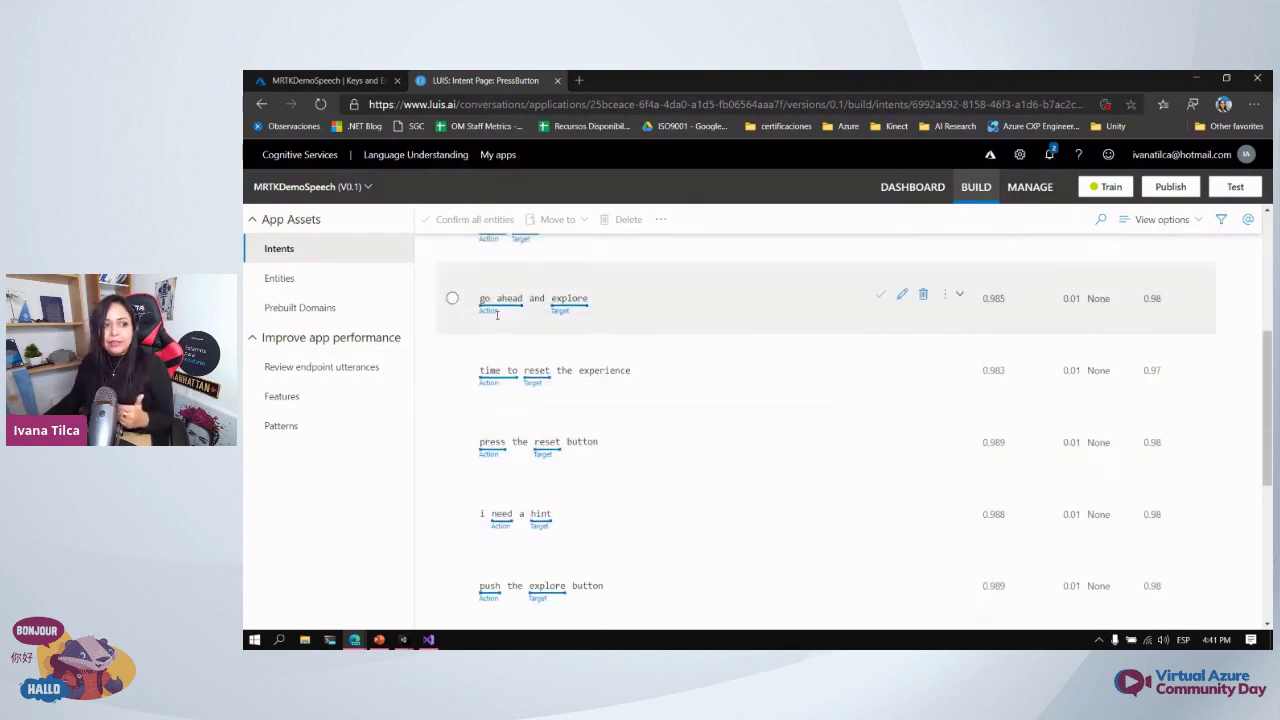
{"action": "scroll", "coordinate": [497, 315], "scroll_direction": "up", "scroll_amount": 1}
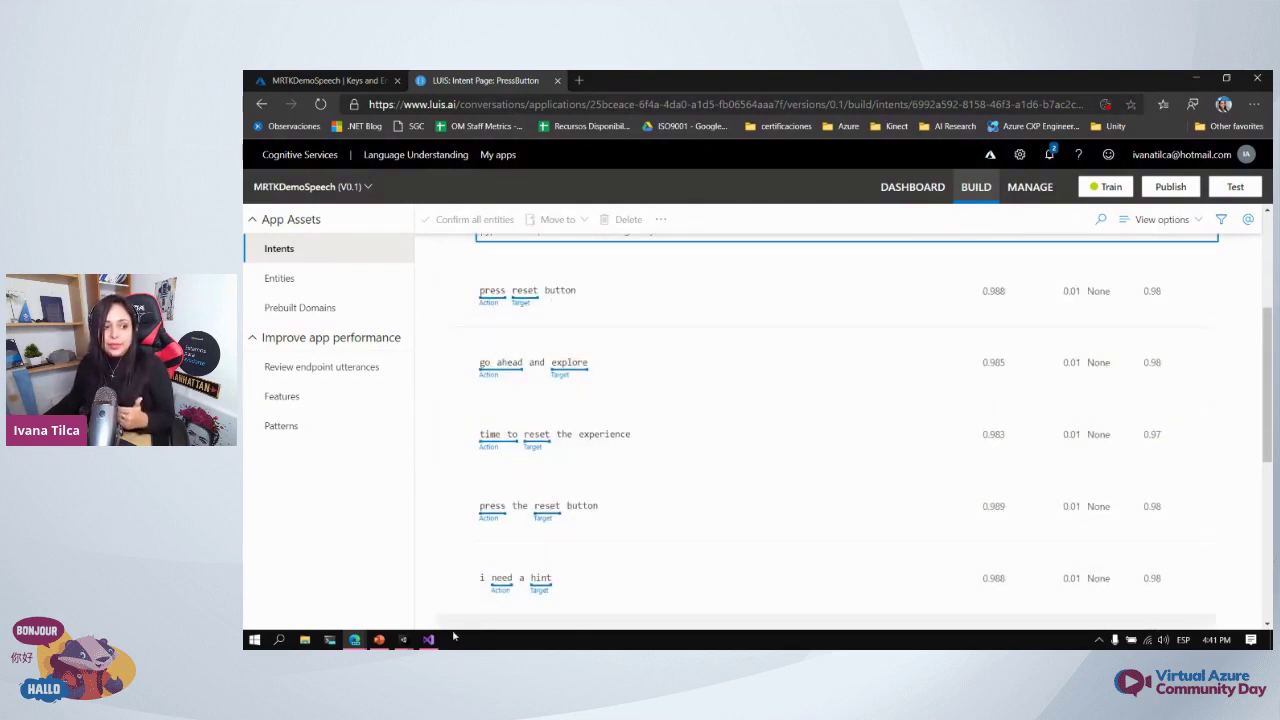
Step: Refresh the endpoint utterances review to see PressButton scores, then stop Unity's play mode
{"action": "left_click", "coordinate": [322, 367]}
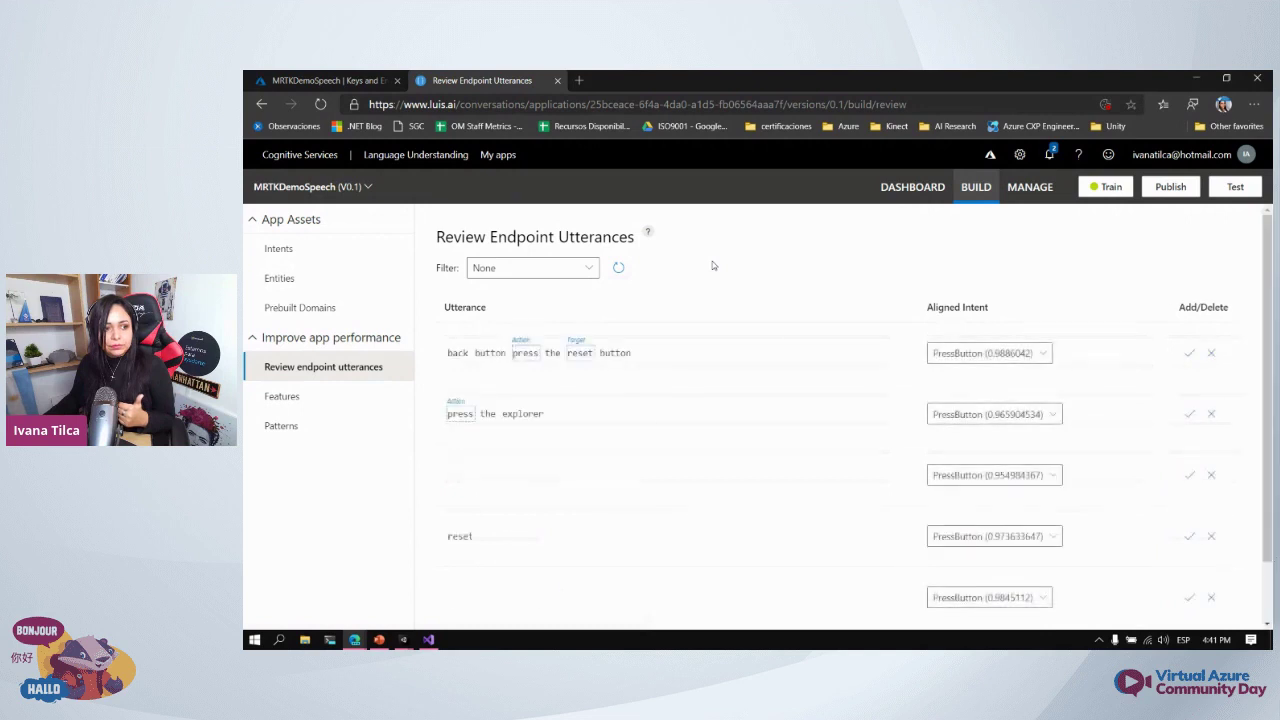
{"action": "scroll", "coordinate": [721, 377], "scroll_direction": "down", "scroll_amount": 1}
{"action": "scroll", "coordinate": [690, 340], "scroll_direction": "up", "scroll_amount": 1}
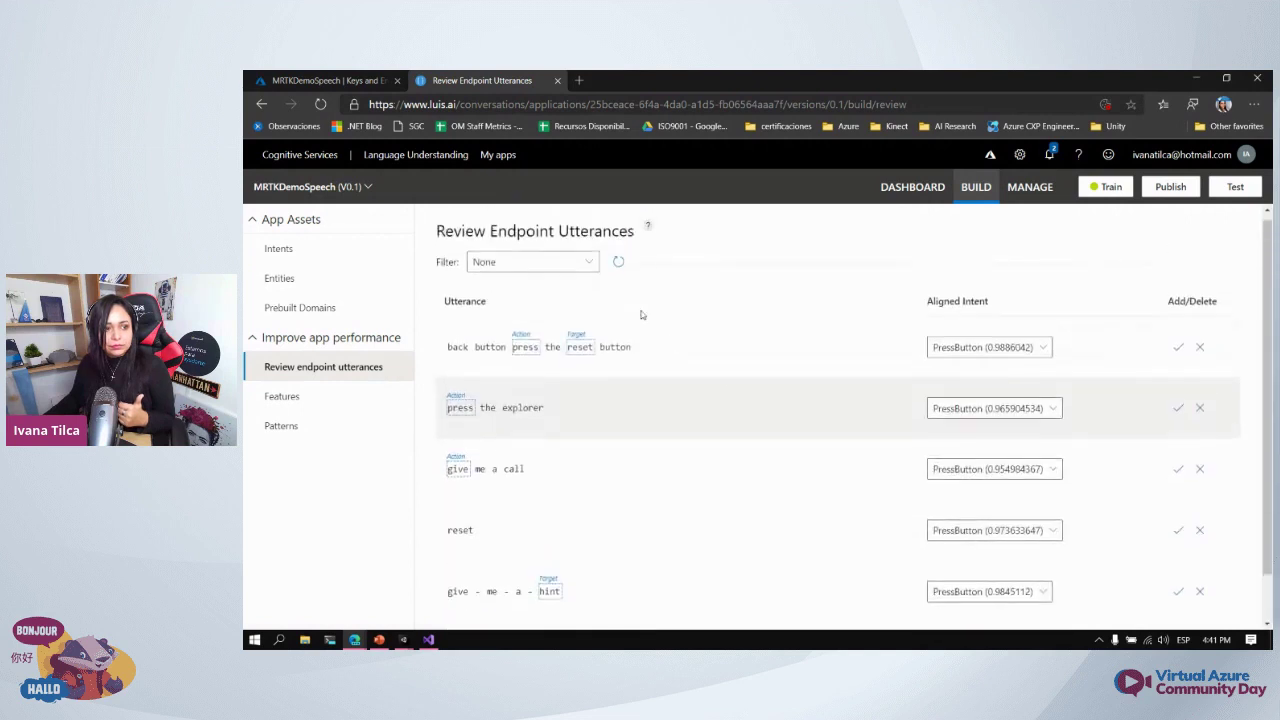
{"action": "left_click", "coordinate": [616, 270]}
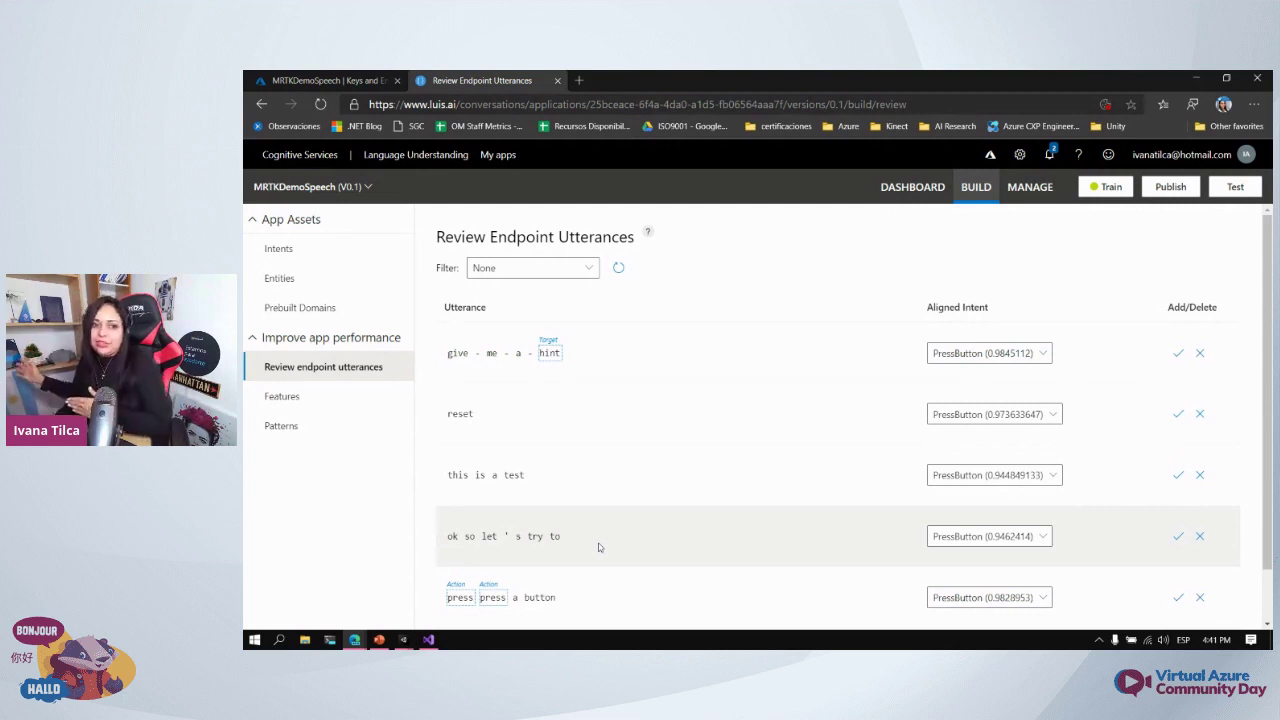
{"action": "left_click", "coordinate": [1196, 78]}
{"action": "left_click", "coordinate": [720, 109]}
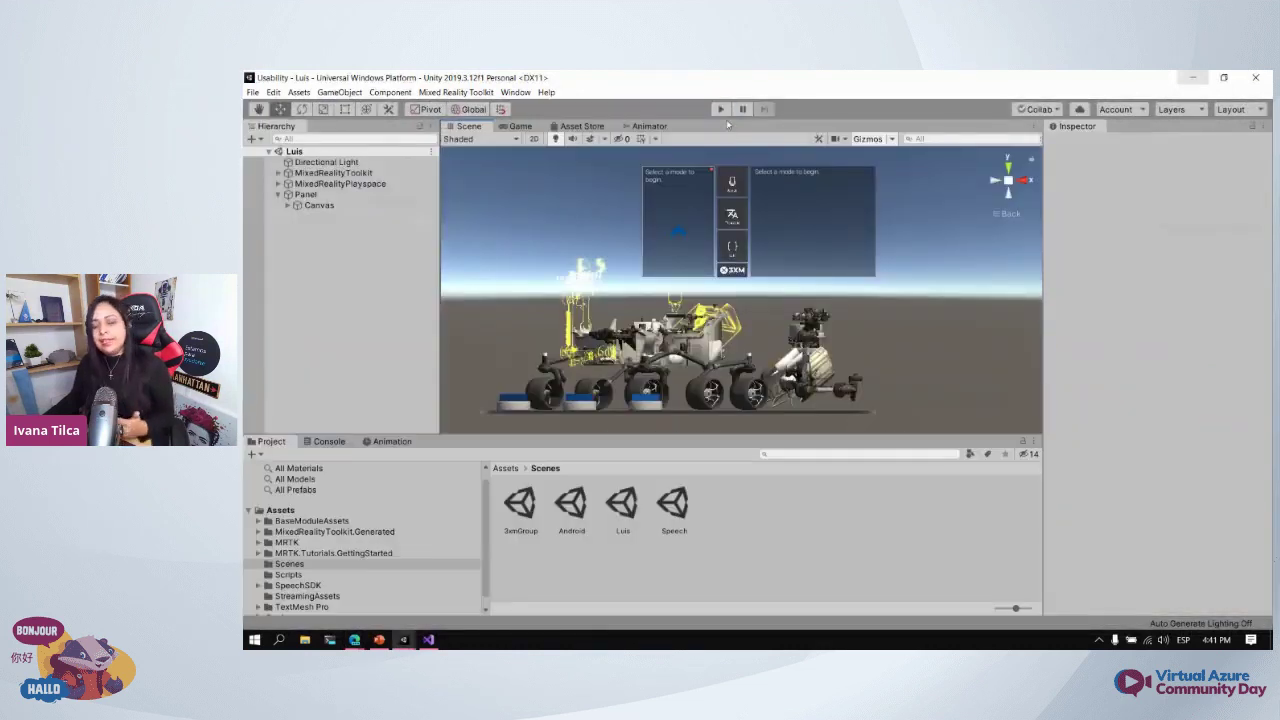
Step: Run the rover scene, say 'press press a button' to show its PressButton JSON, then stop
{"action": "left_click", "coordinate": [724, 111]}
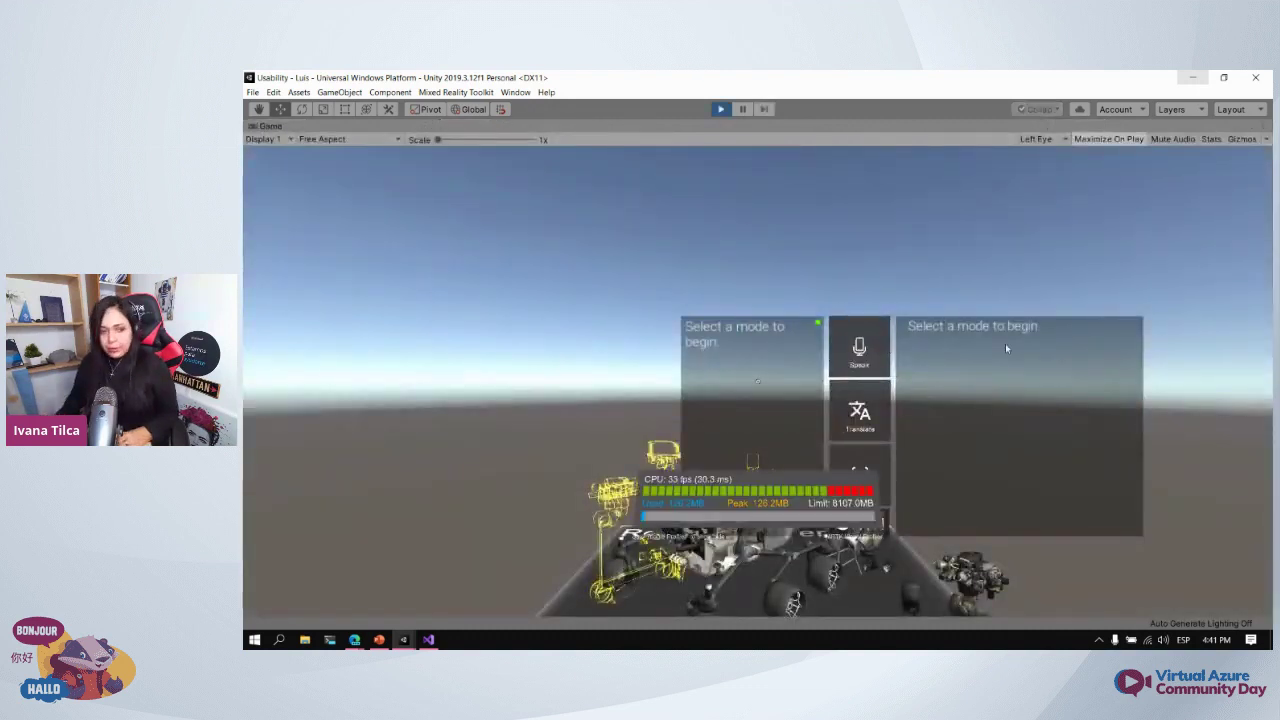
{"action": "key", "text": "s"}
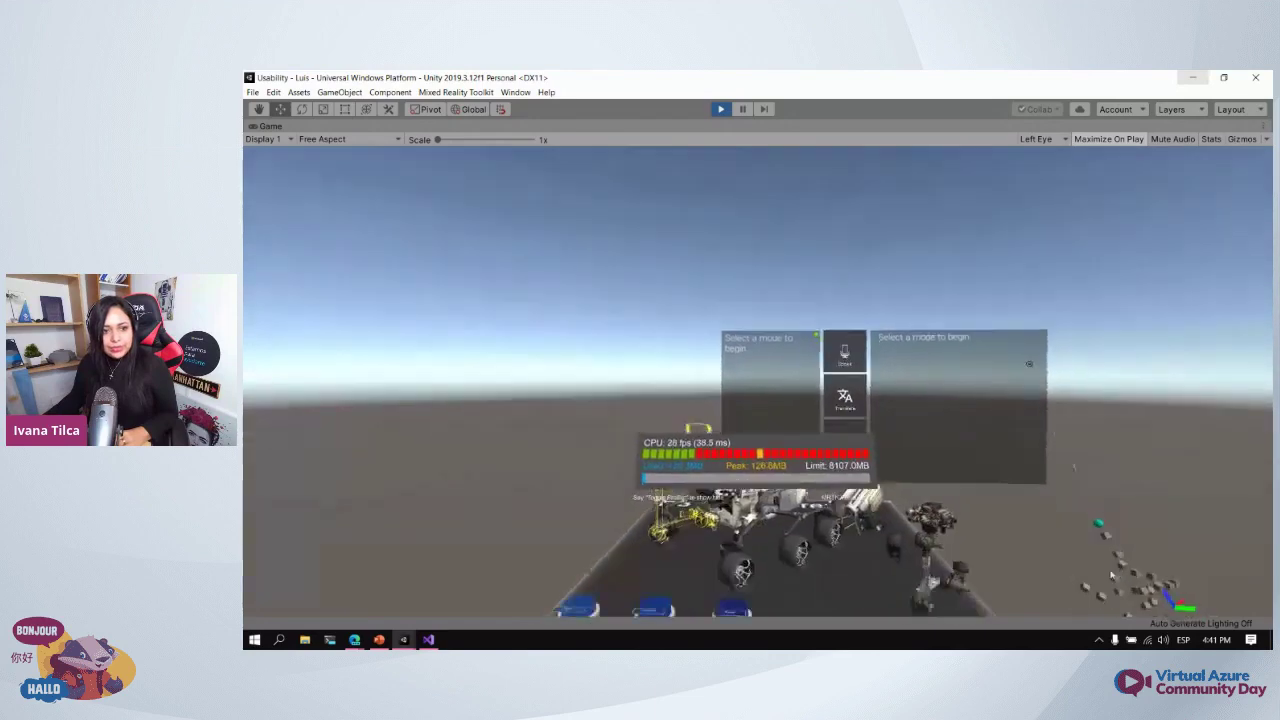
{"action": "key", "text": "s"}
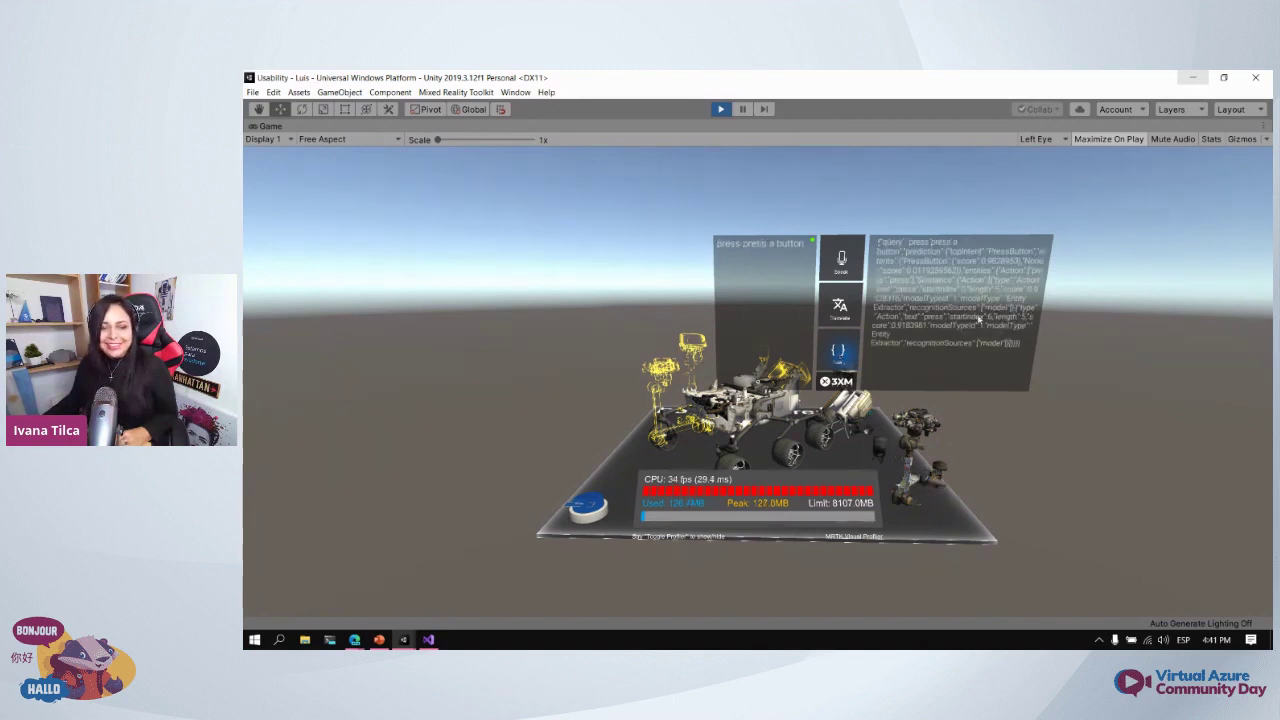
{"action": "key", "text": "w"}
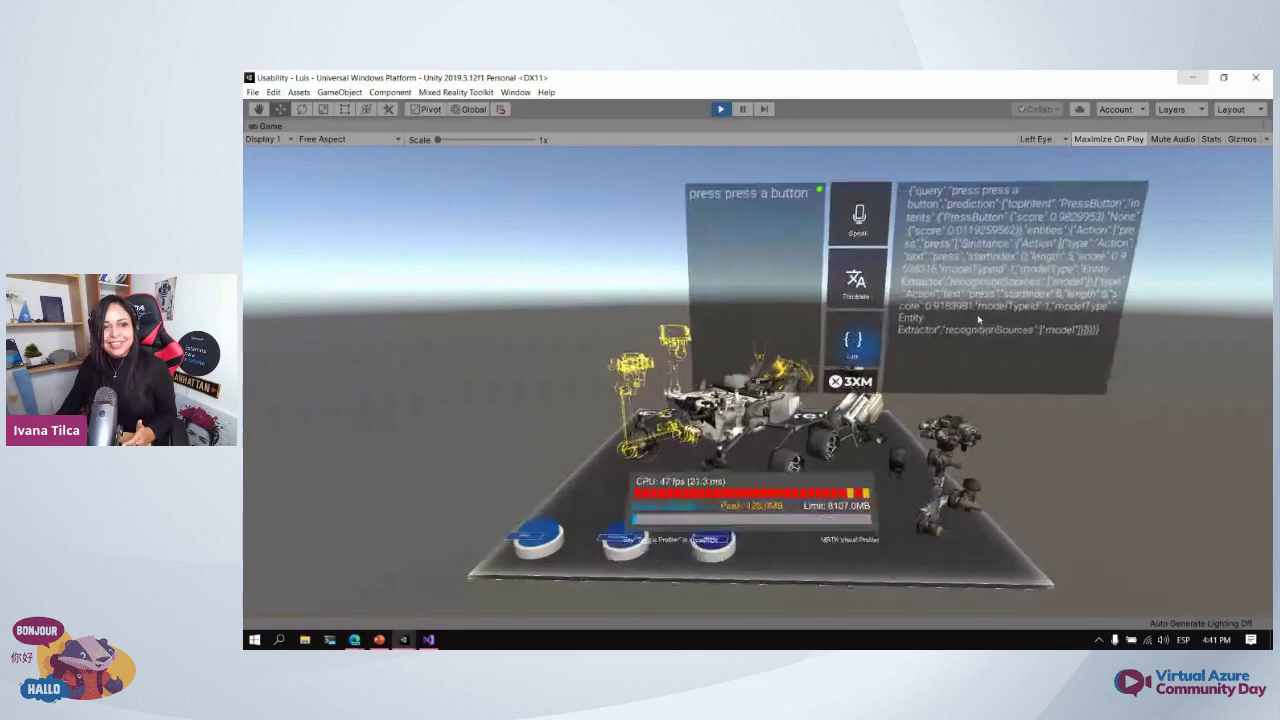
{"action": "key", "text": "w"}
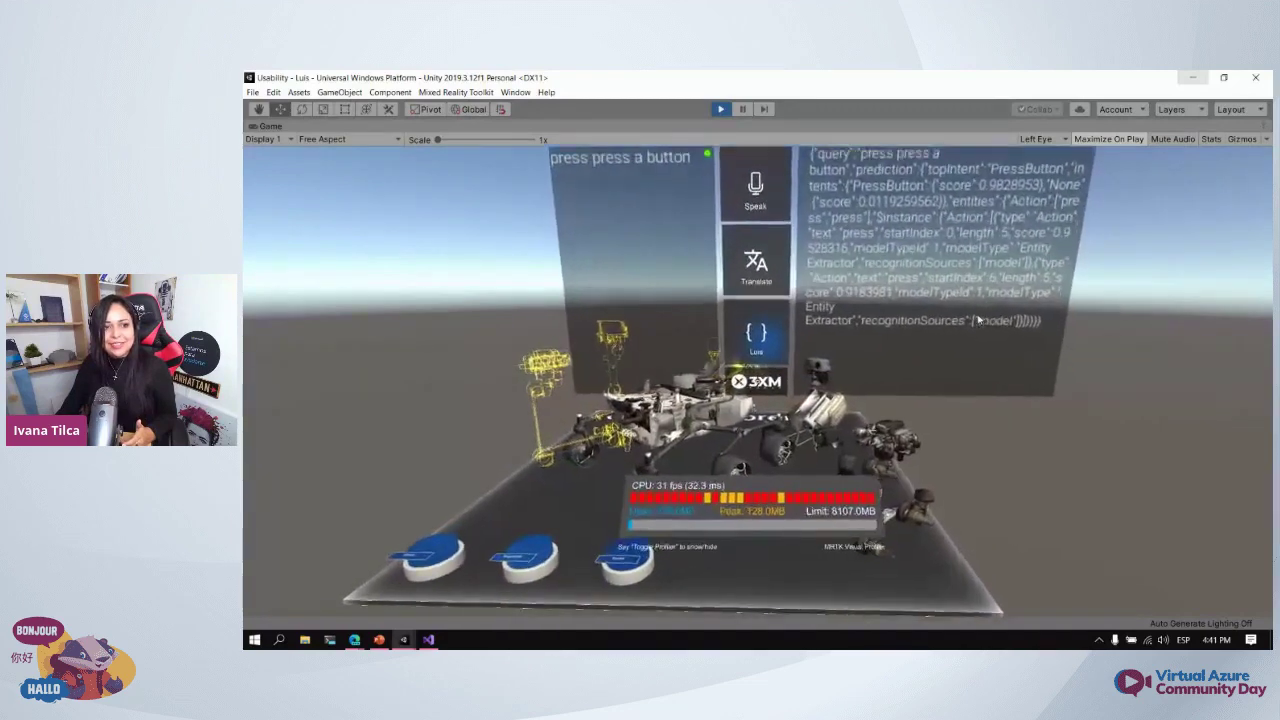
{"action": "key", "text": "s"}
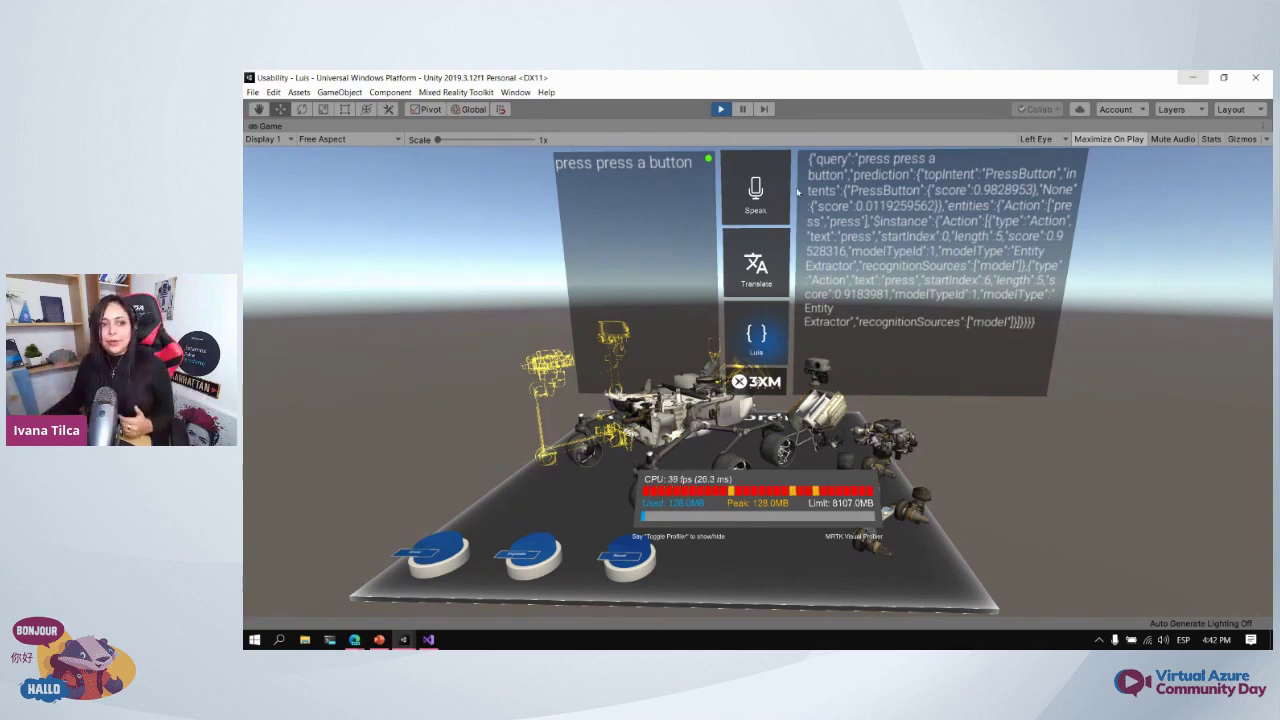
{"action": "left_click", "coordinate": [721, 110]}
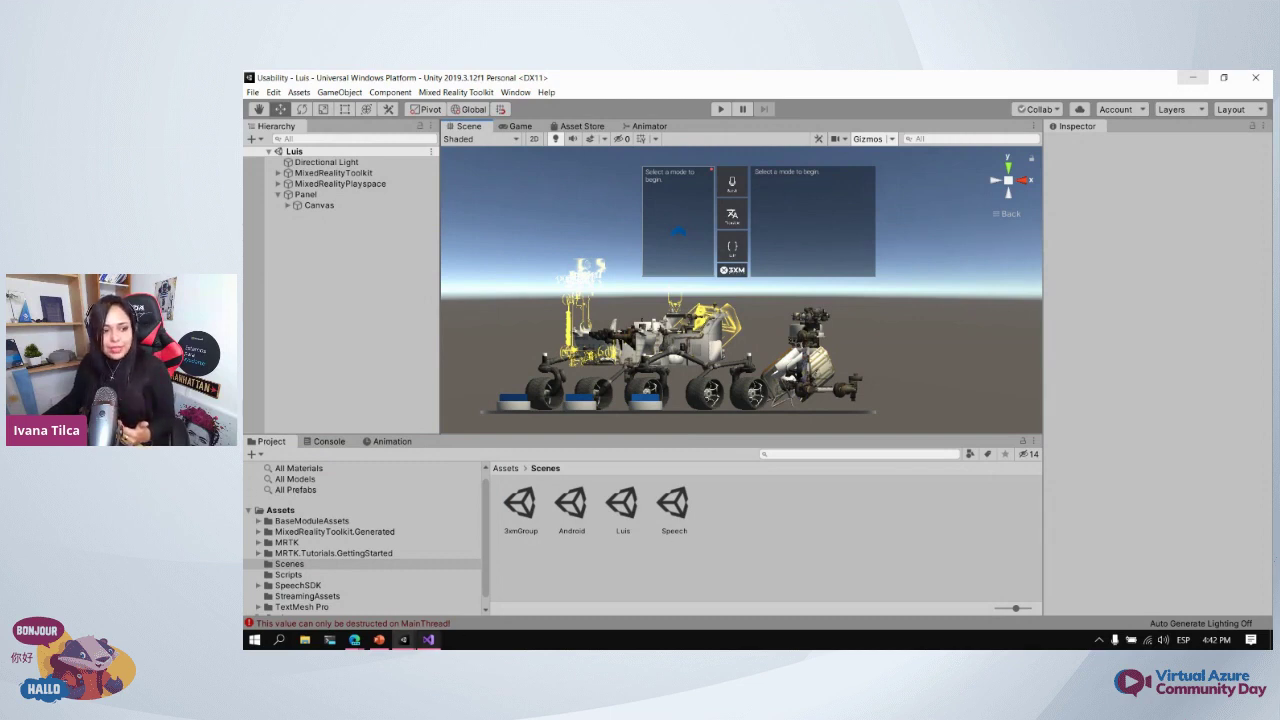
Step: Resume the PowerPoint slide show in presenter view
{"action": "left_click", "coordinate": [379, 640]}
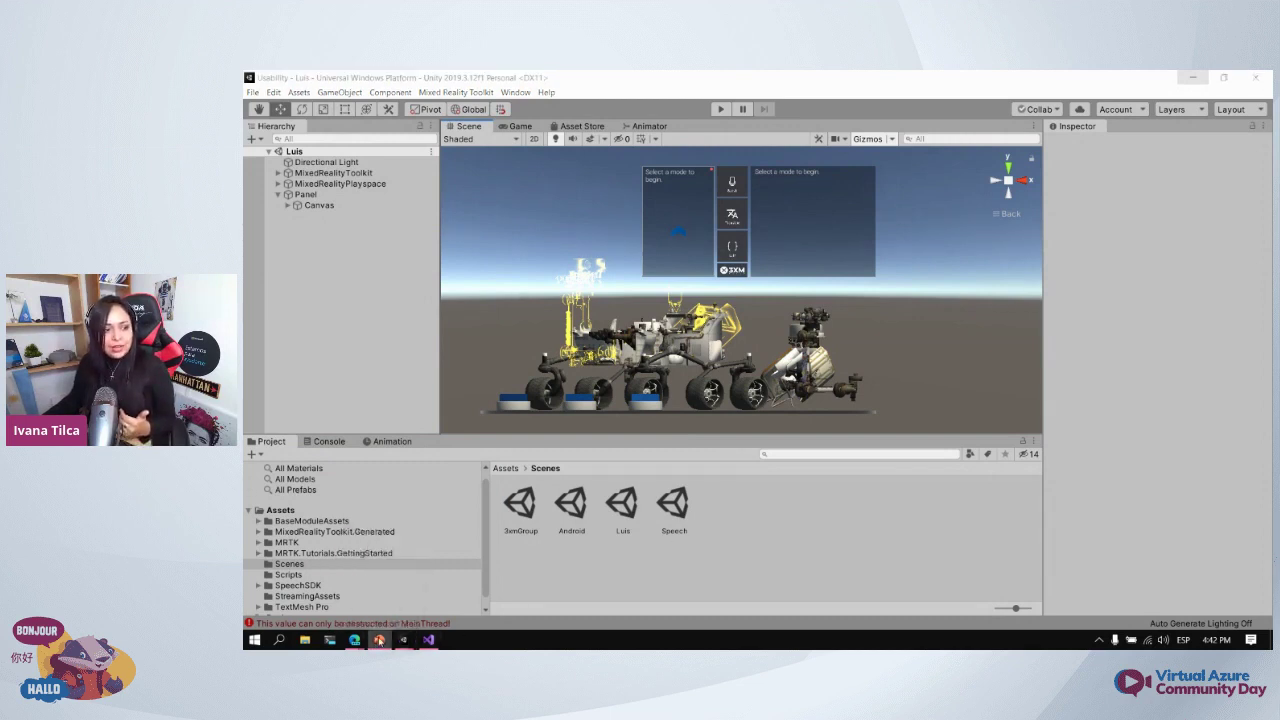
{"action": "mouse_move", "coordinate": [379, 640]}
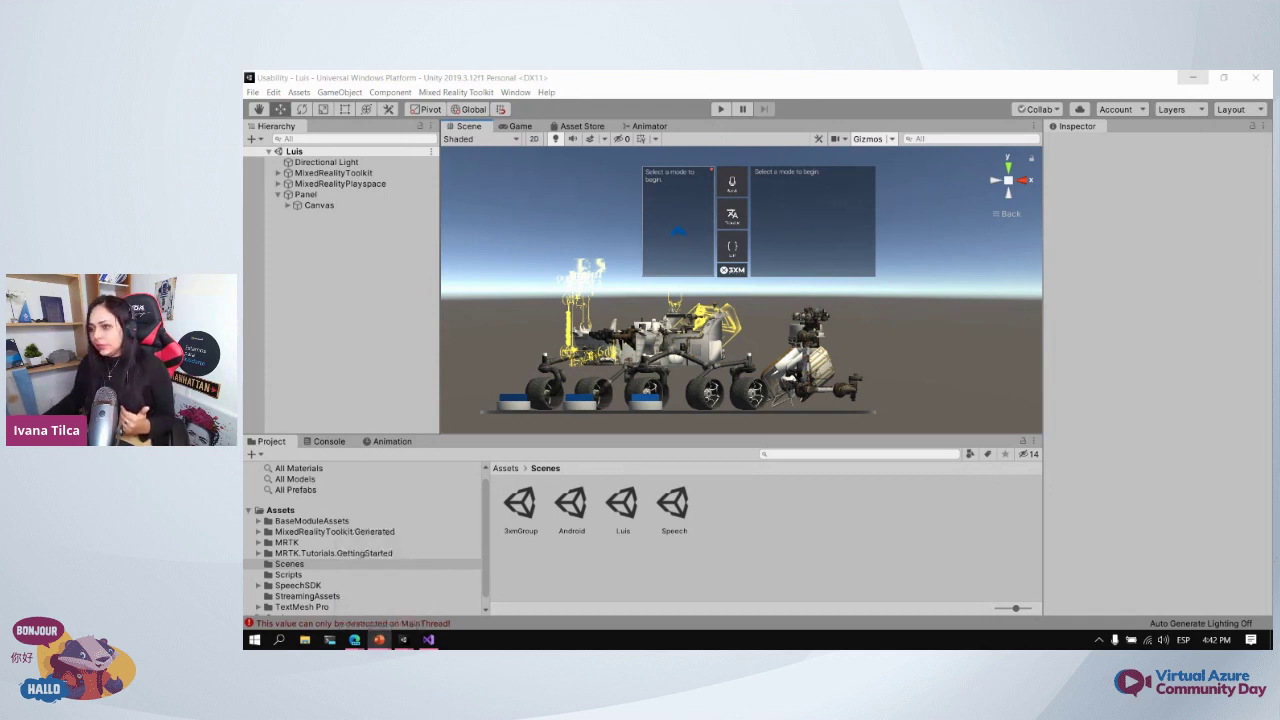
{"action": "key", "text": "shift+F5"}
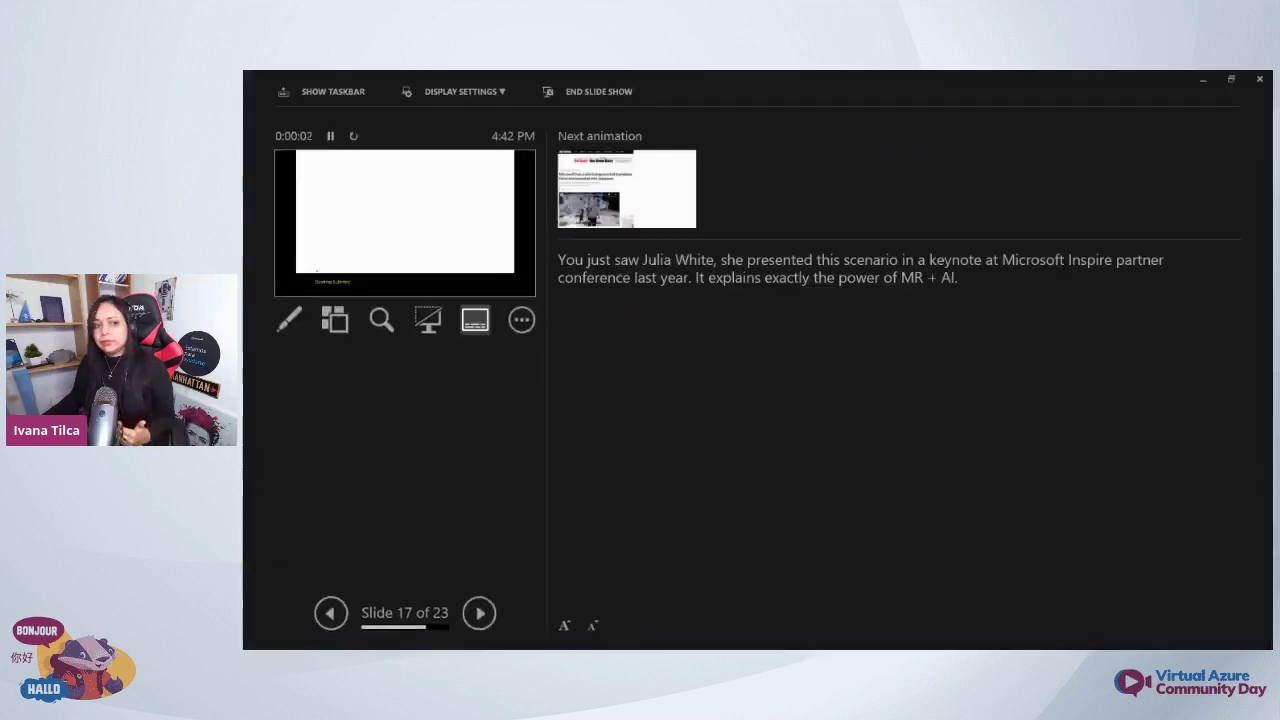
Step: Swap Presenter View and Slide Show displays, then advance to the 3XM Hologram slide
{"action": "left_click", "coordinate": [452, 91]}
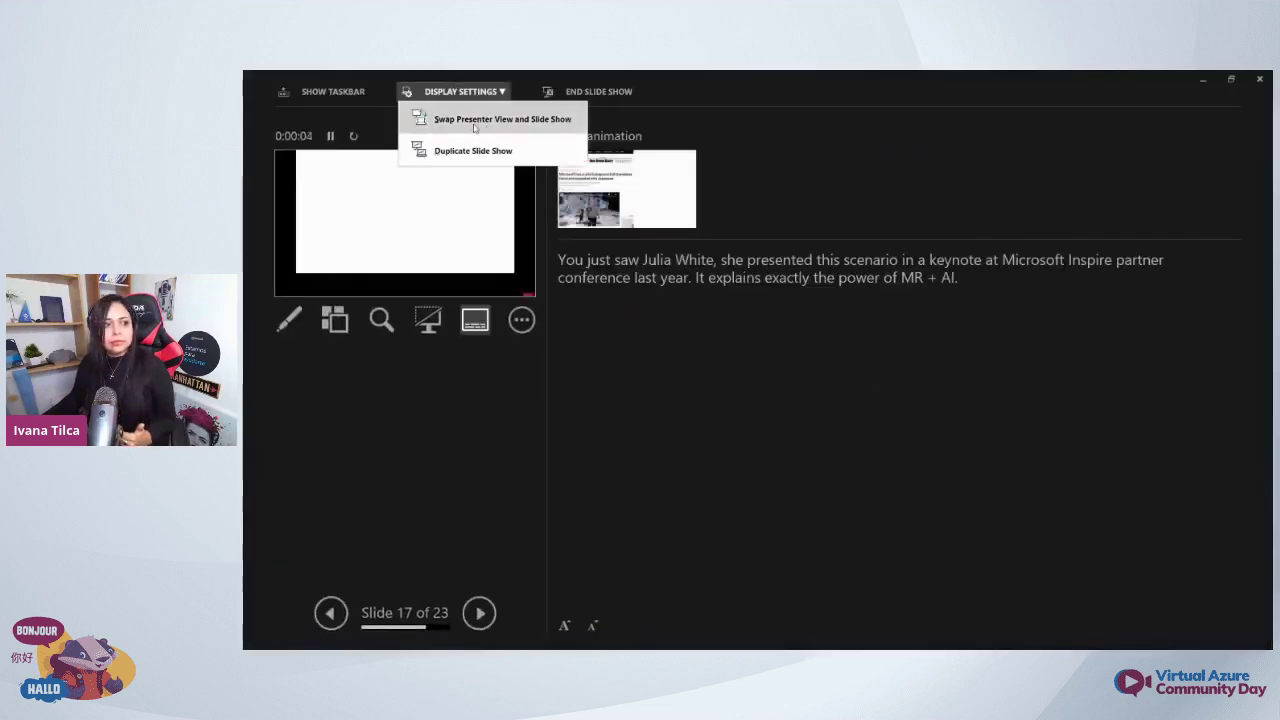
{"action": "left_click", "coordinate": [490, 114]}
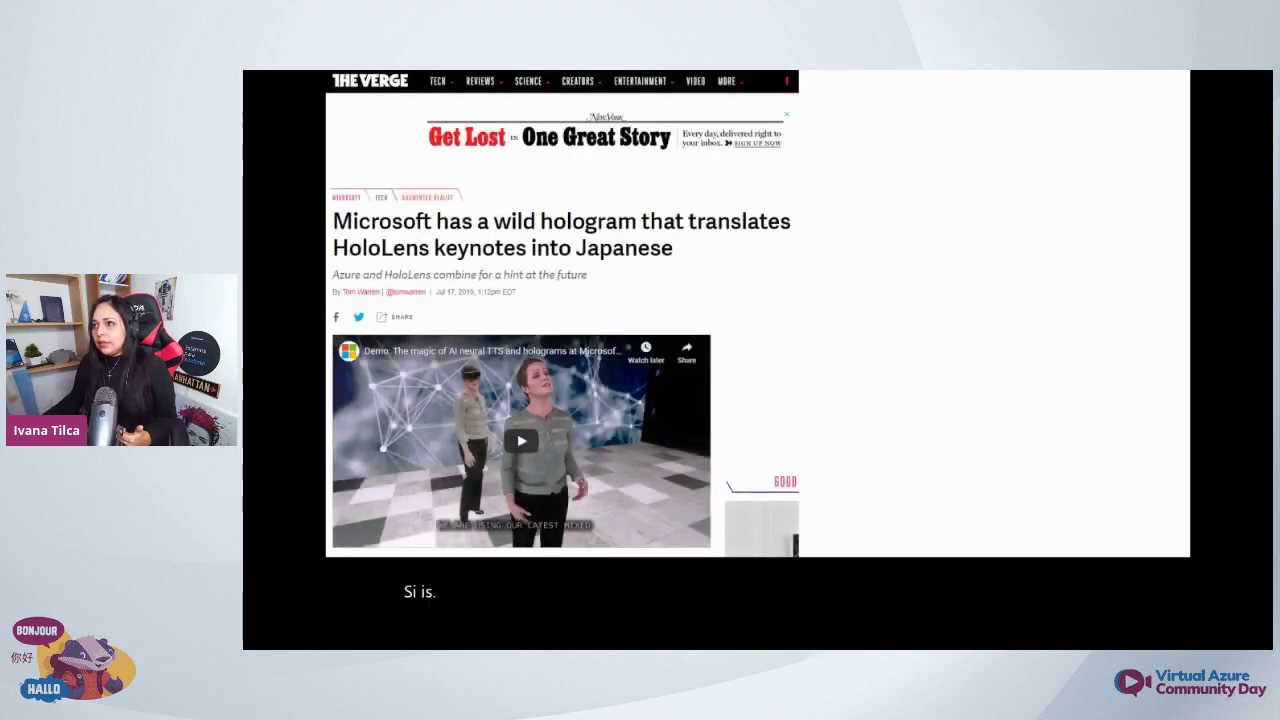
{"action": "key", "text": "Right"}
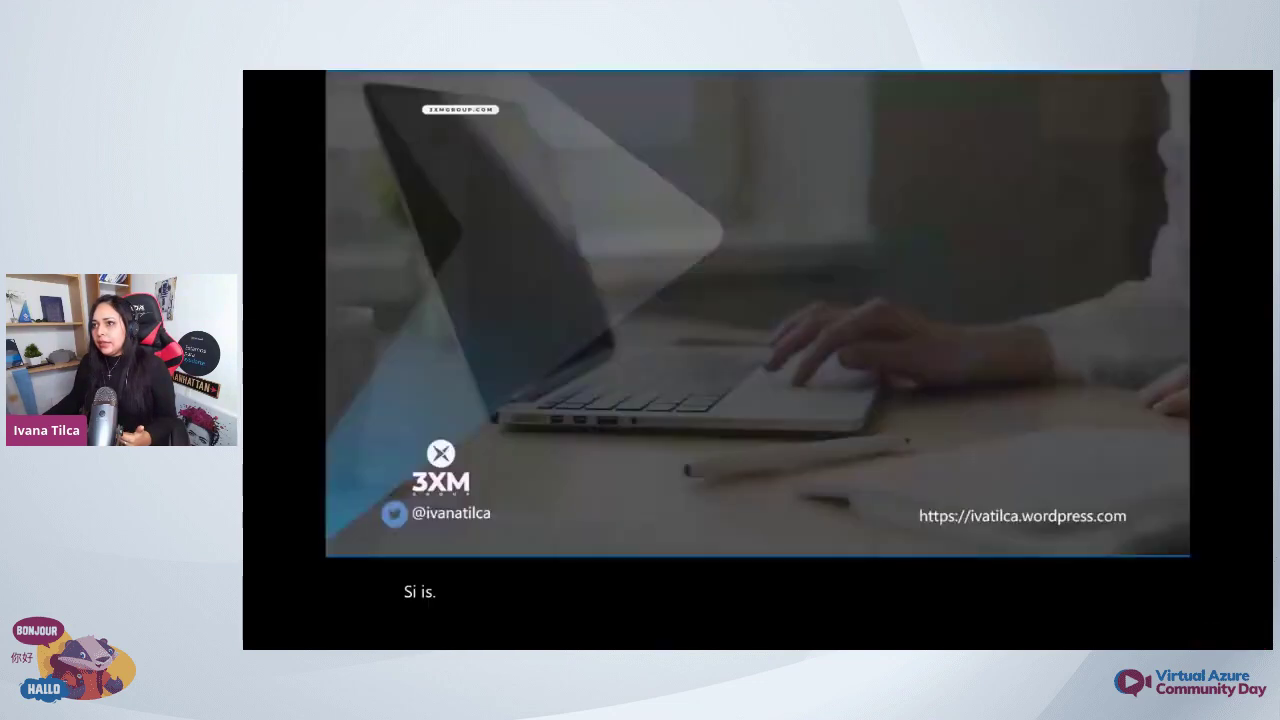